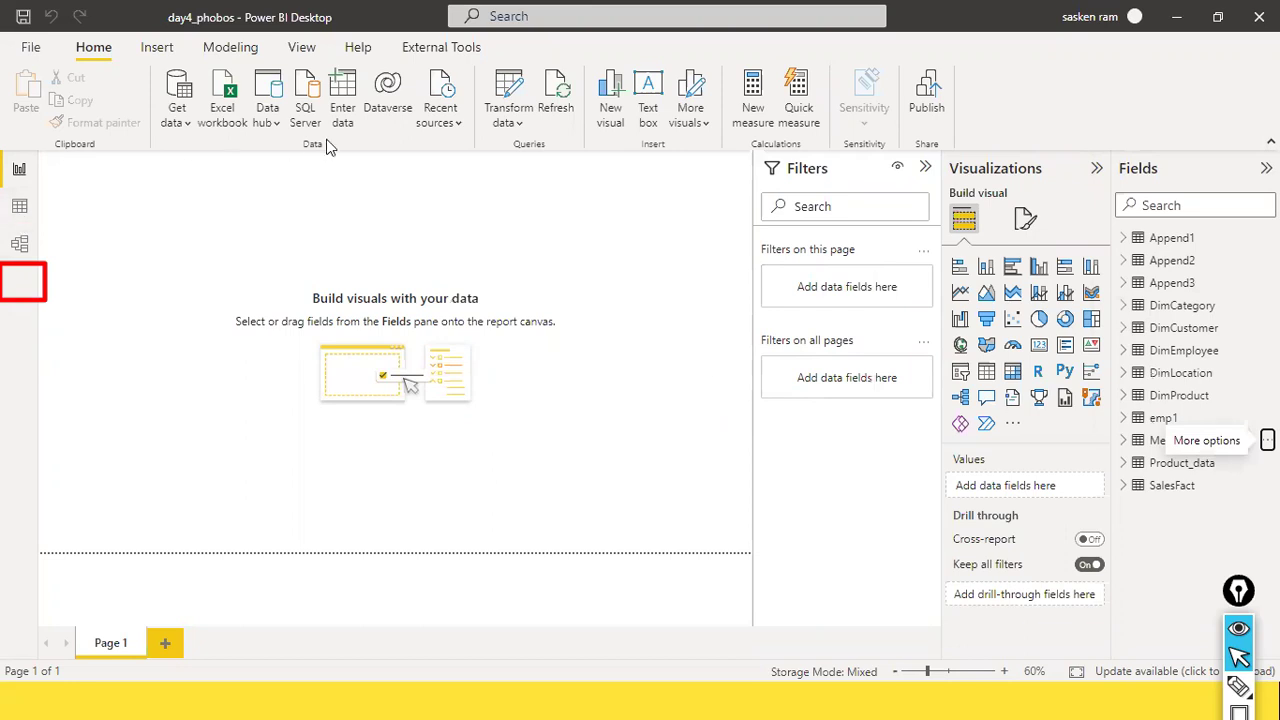
Step: Launch Power Query Editor from the Transform data dropdown on the Home ribbon
left_click(508, 122)
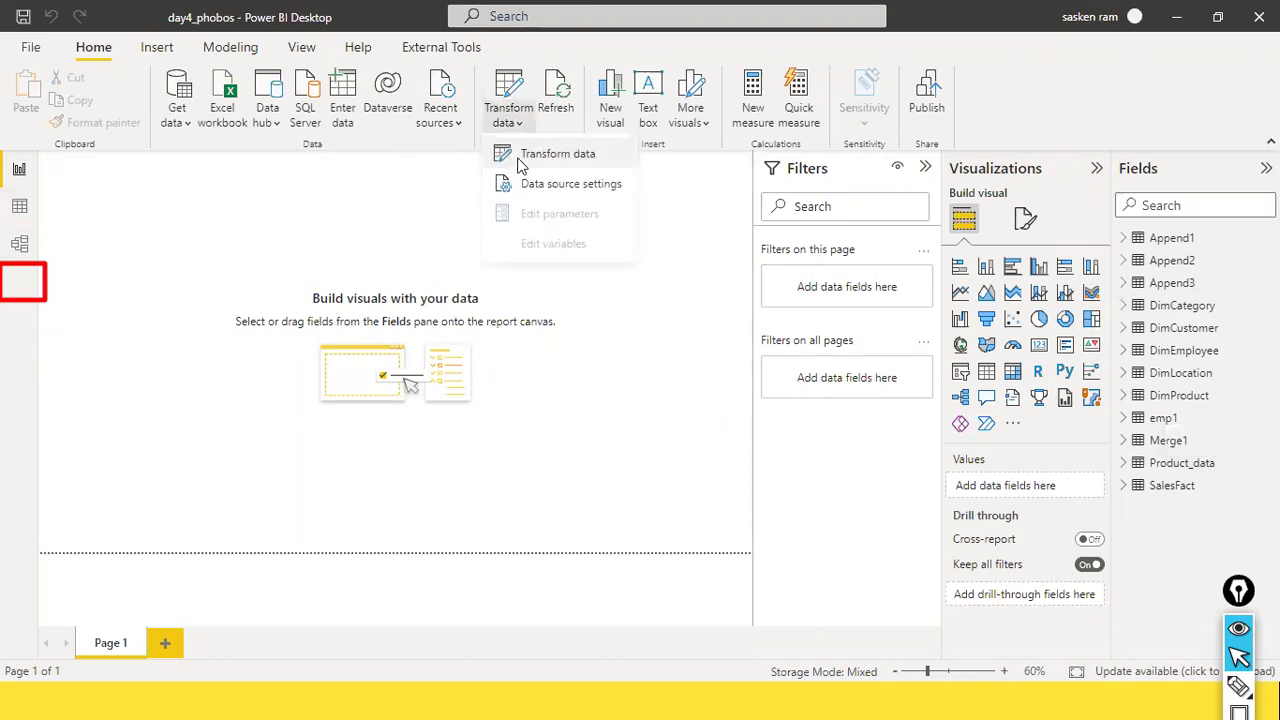
left_click(515, 156)
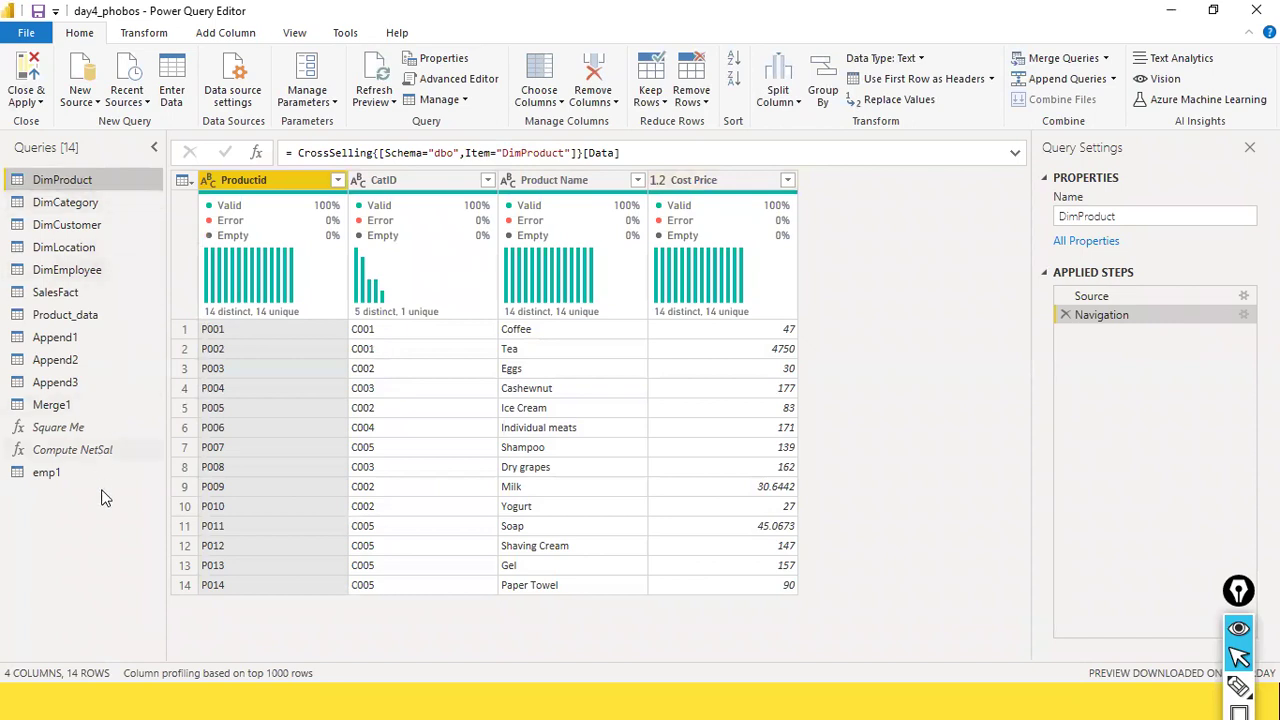
Step: On Add Column, browse the Extract and Parse options, then open and cancel Custom Column
left_click(212, 38)
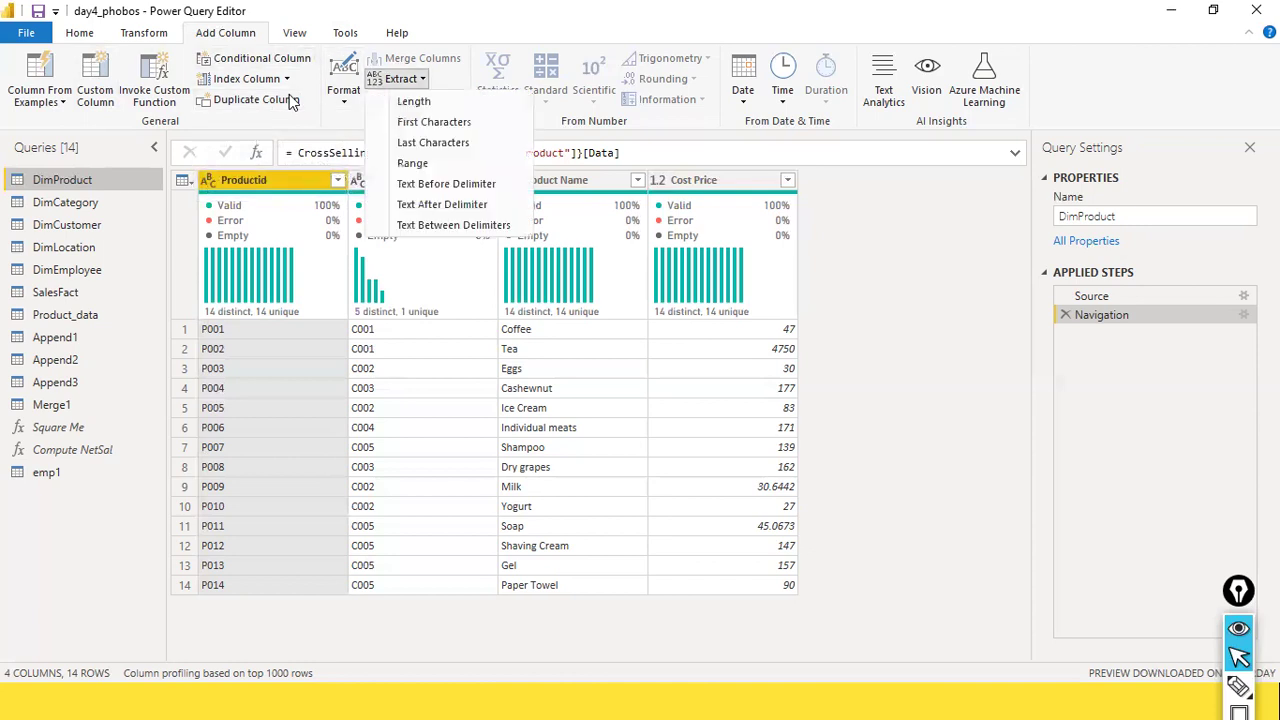
left_click(398, 79)
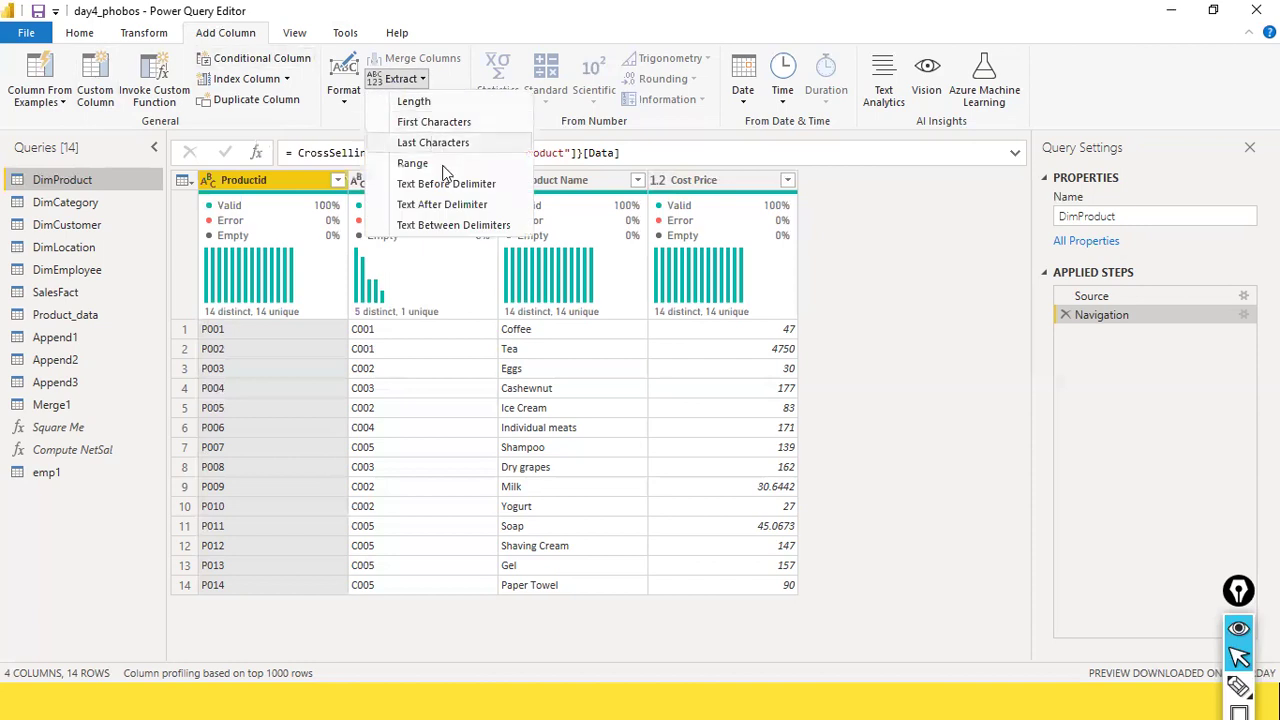
left_click(506, 92)
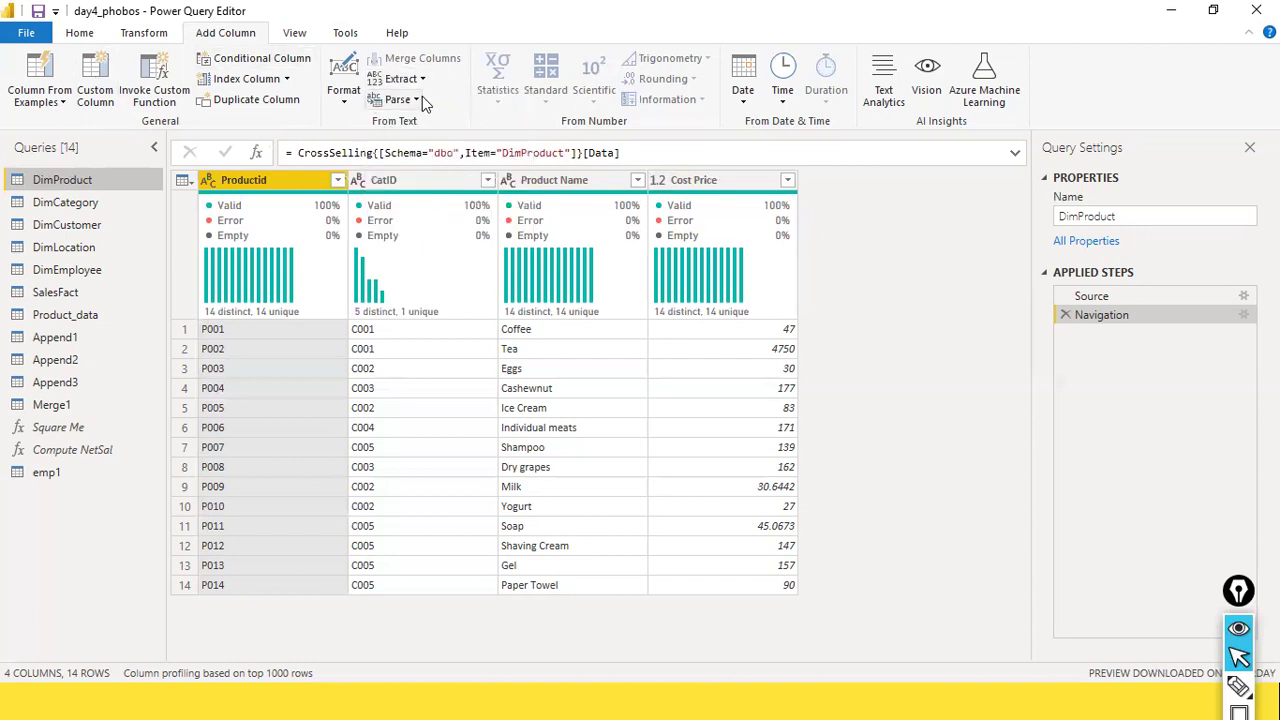
left_click(420, 98)
left_click(491, 8)
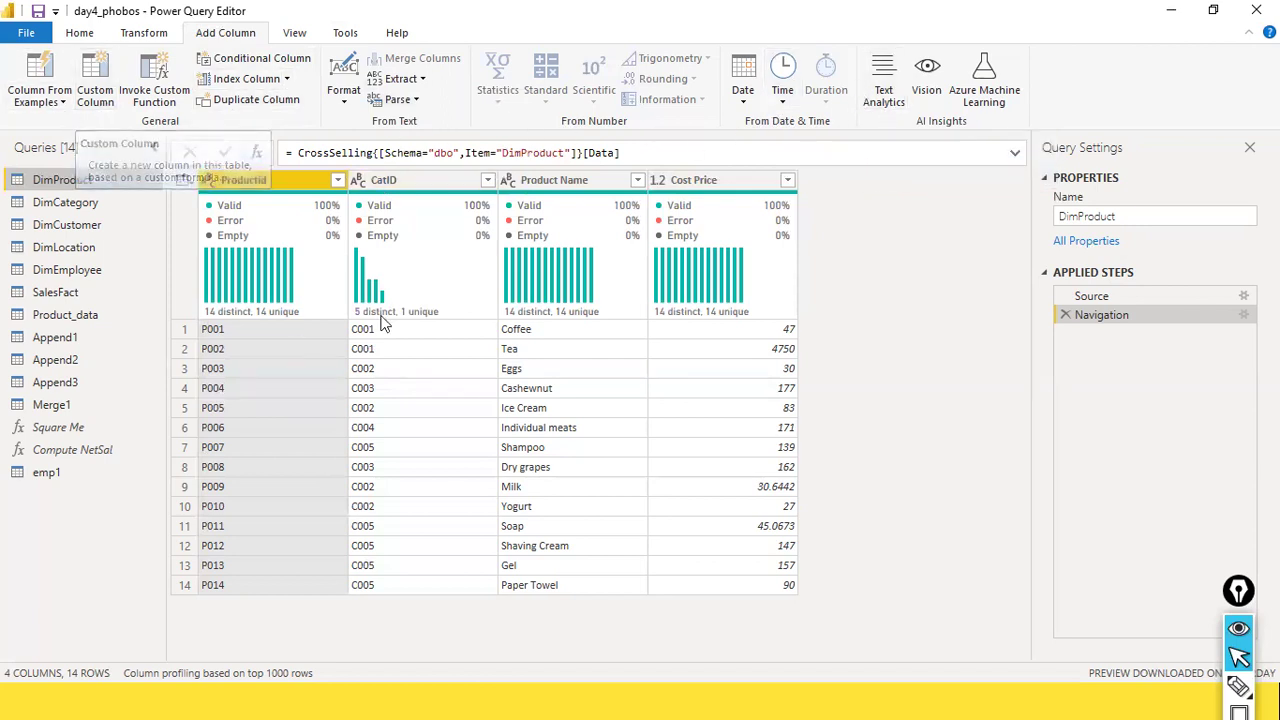
left_click(95, 80)
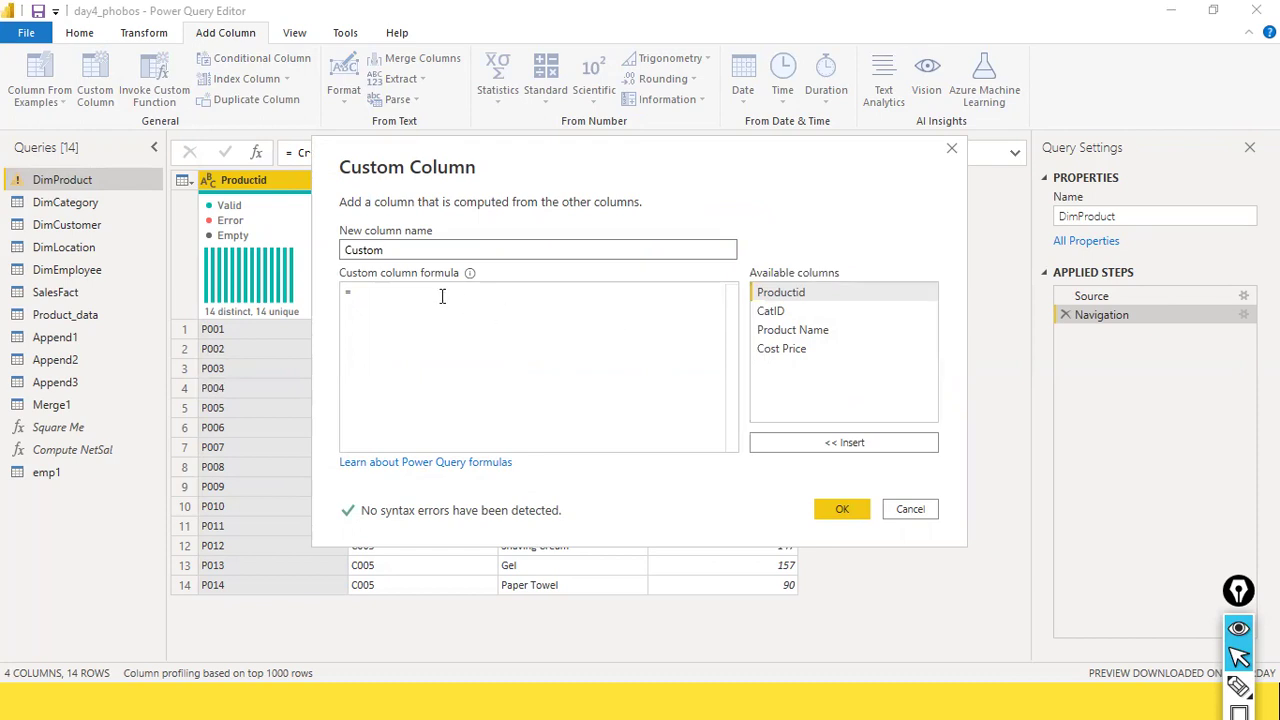
left_click(910, 510)
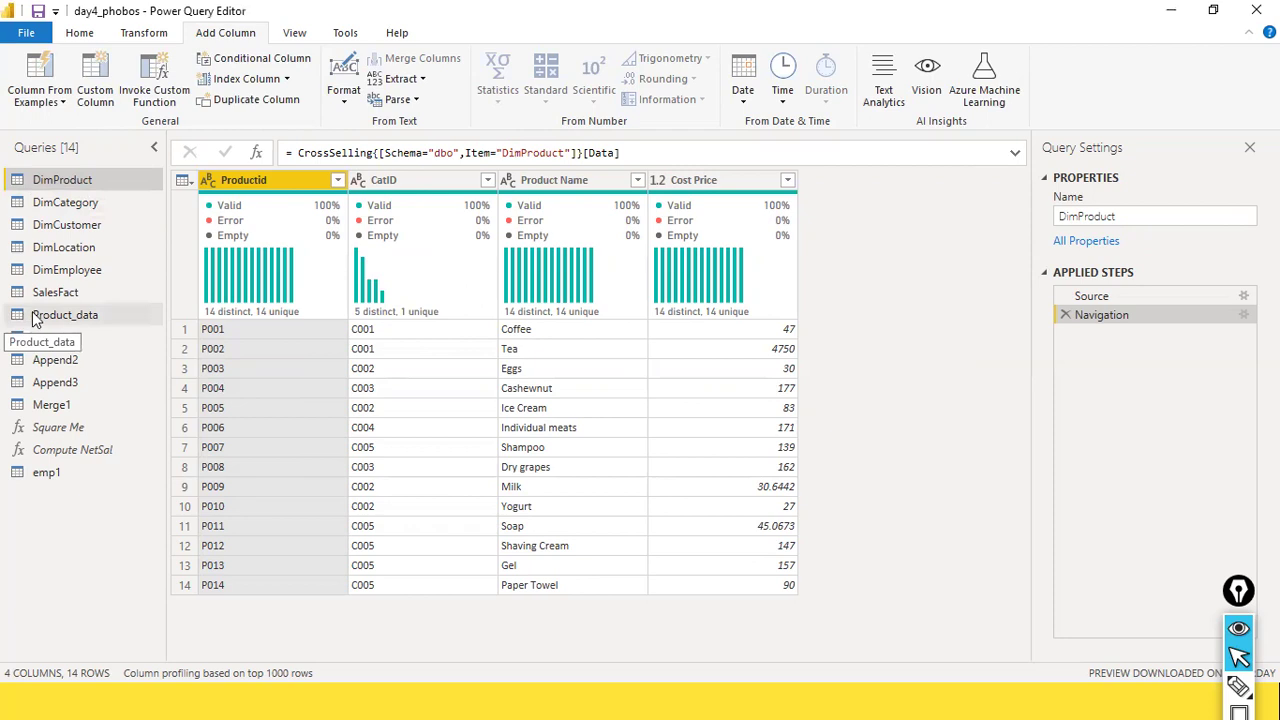
Step: Open SalesFact, check the Cogs column statistics, and view the Added Custom1 step
left_click(75, 296)
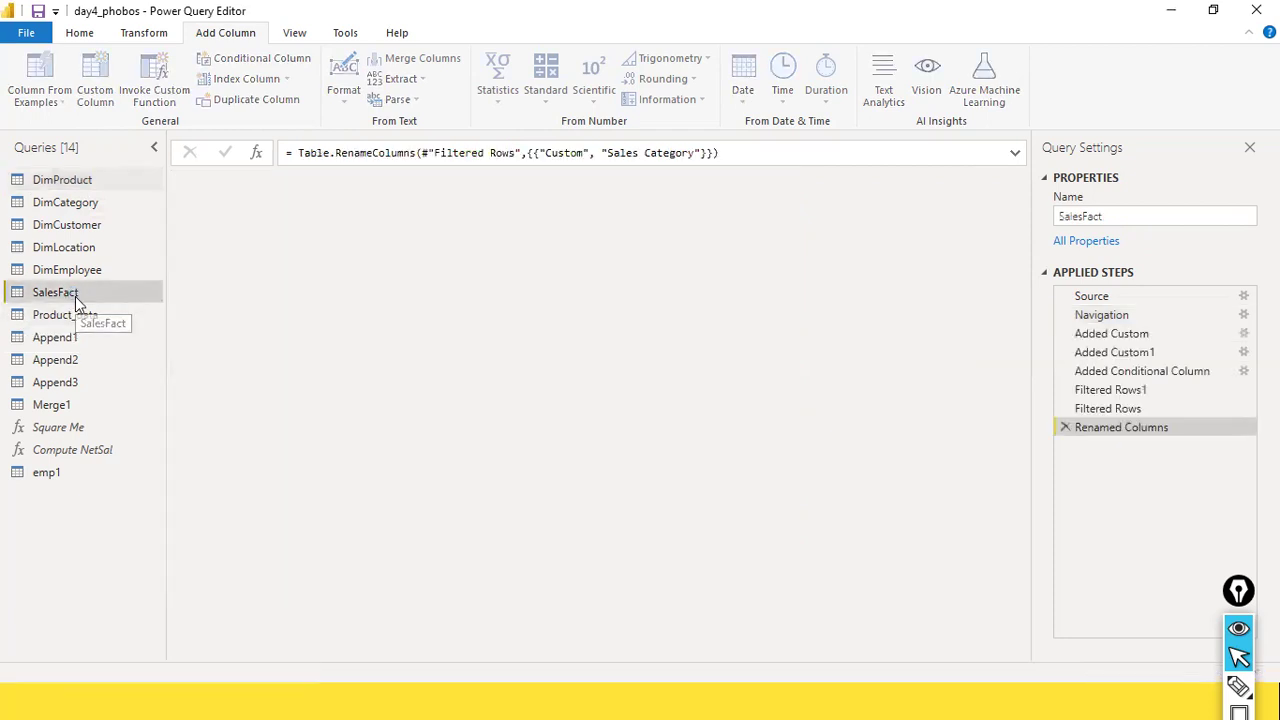
left_click_drag(412, 655, 340, 638)
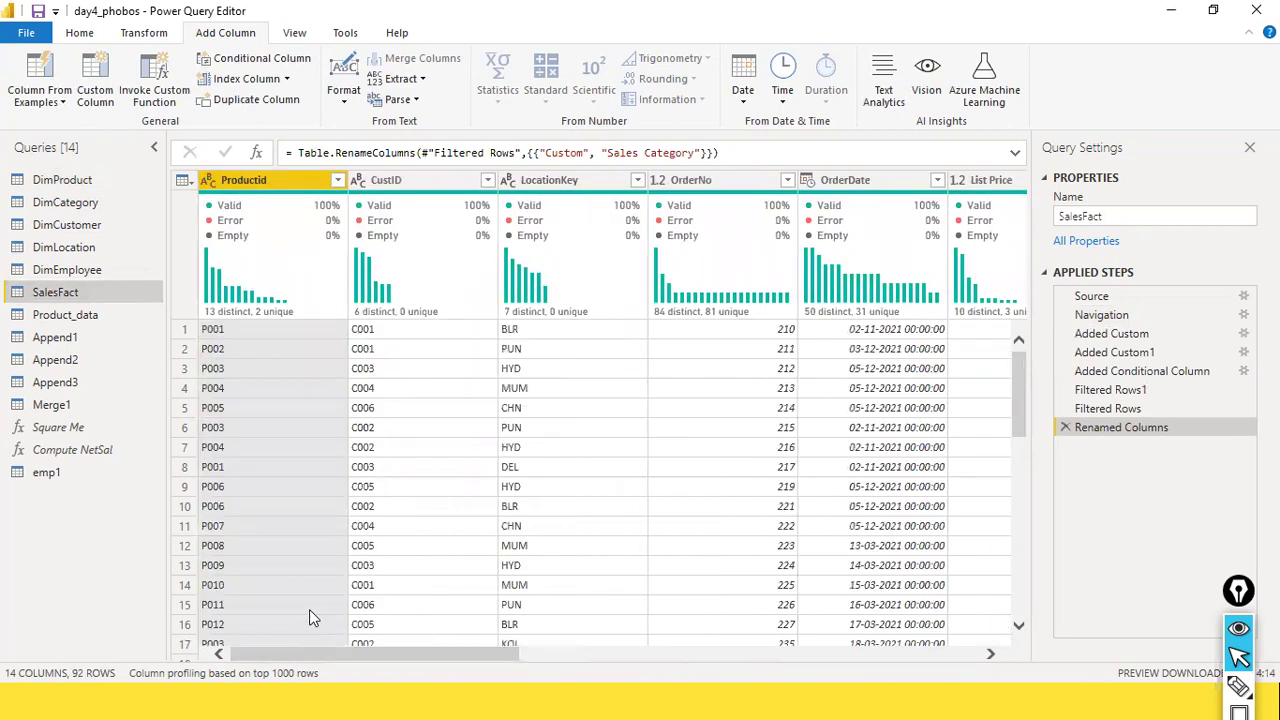
left_click_drag(430, 656, 937, 598)
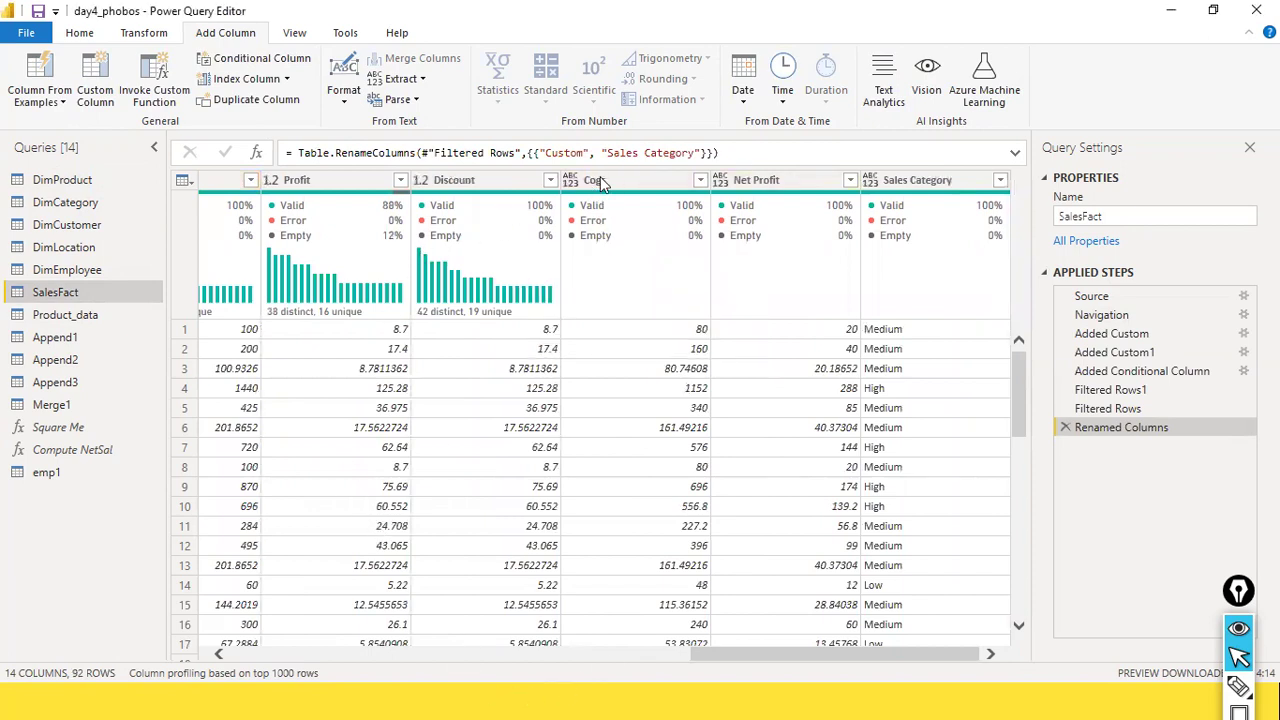
left_click_drag(700, 654, 1089, 583)
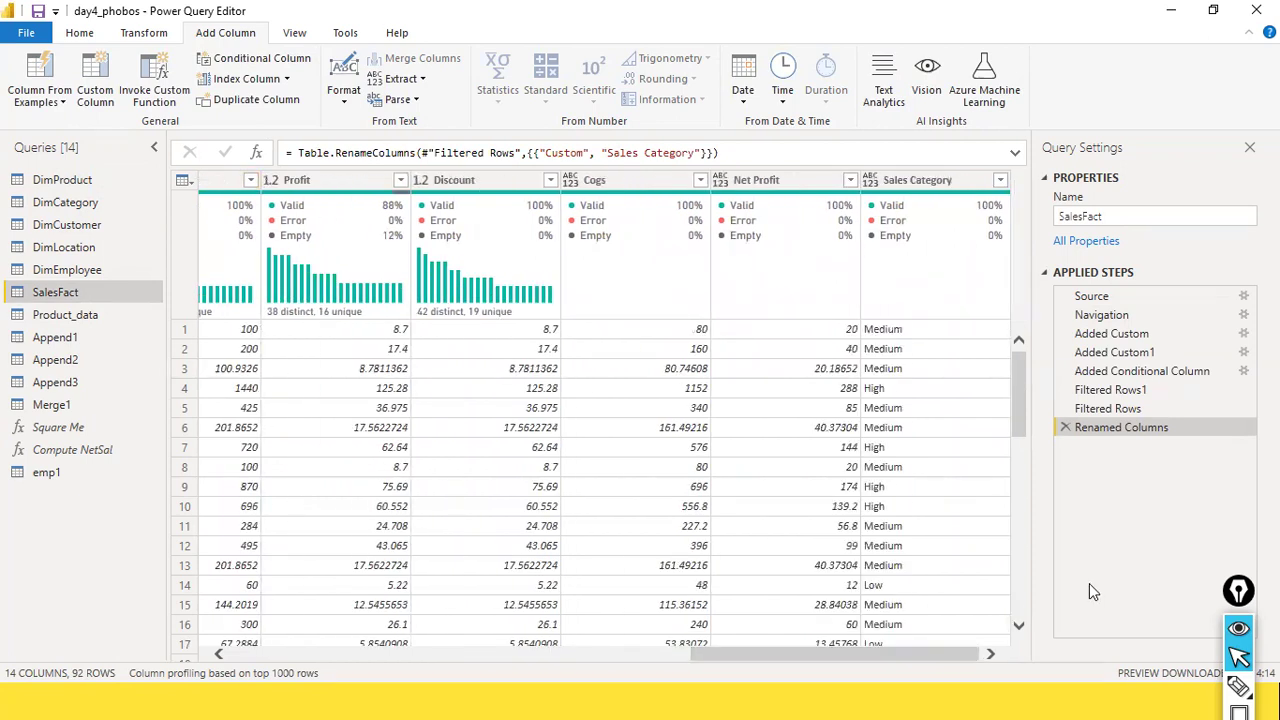
left_click(640, 190)
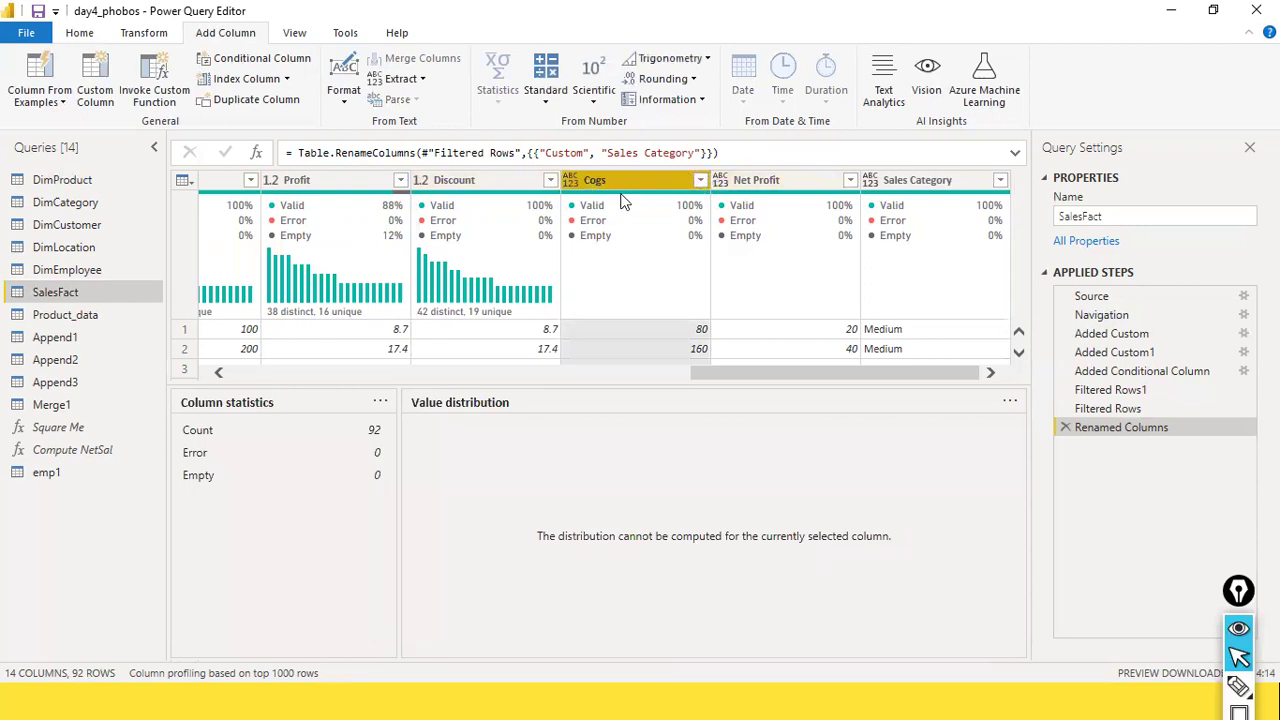
left_click_drag(1140, 371, 1133, 362)
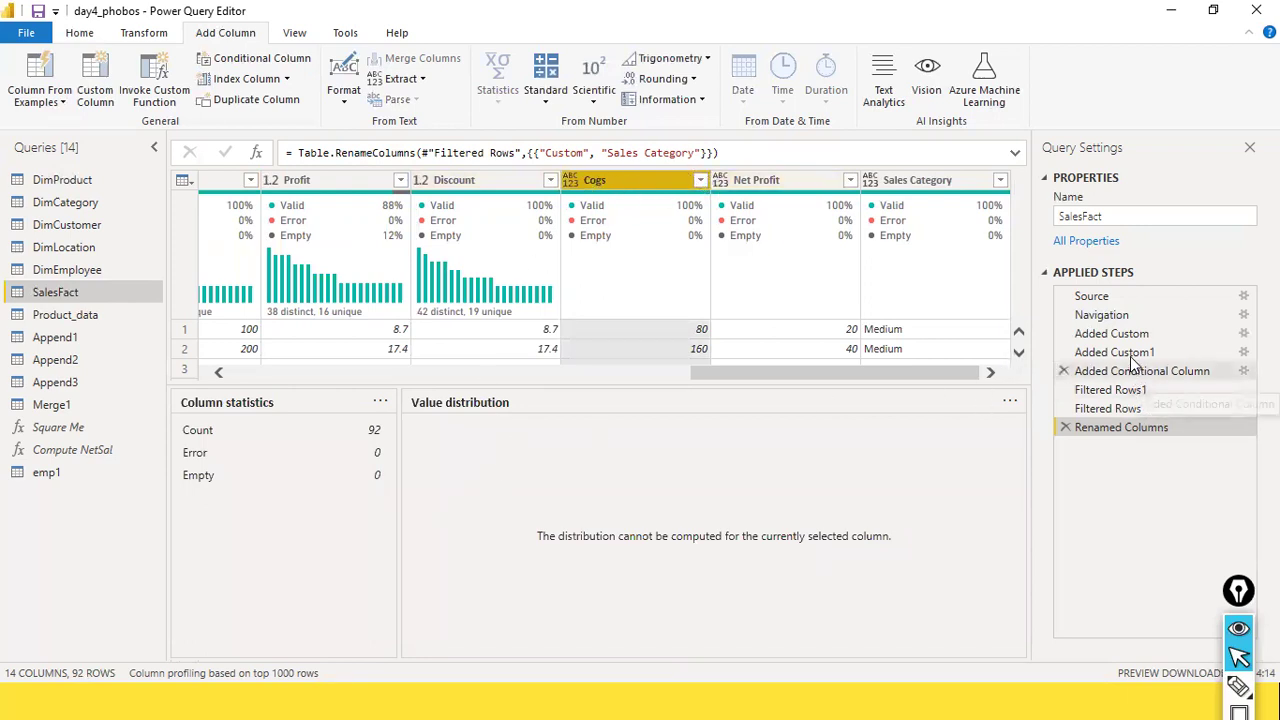
left_click(1133, 355)
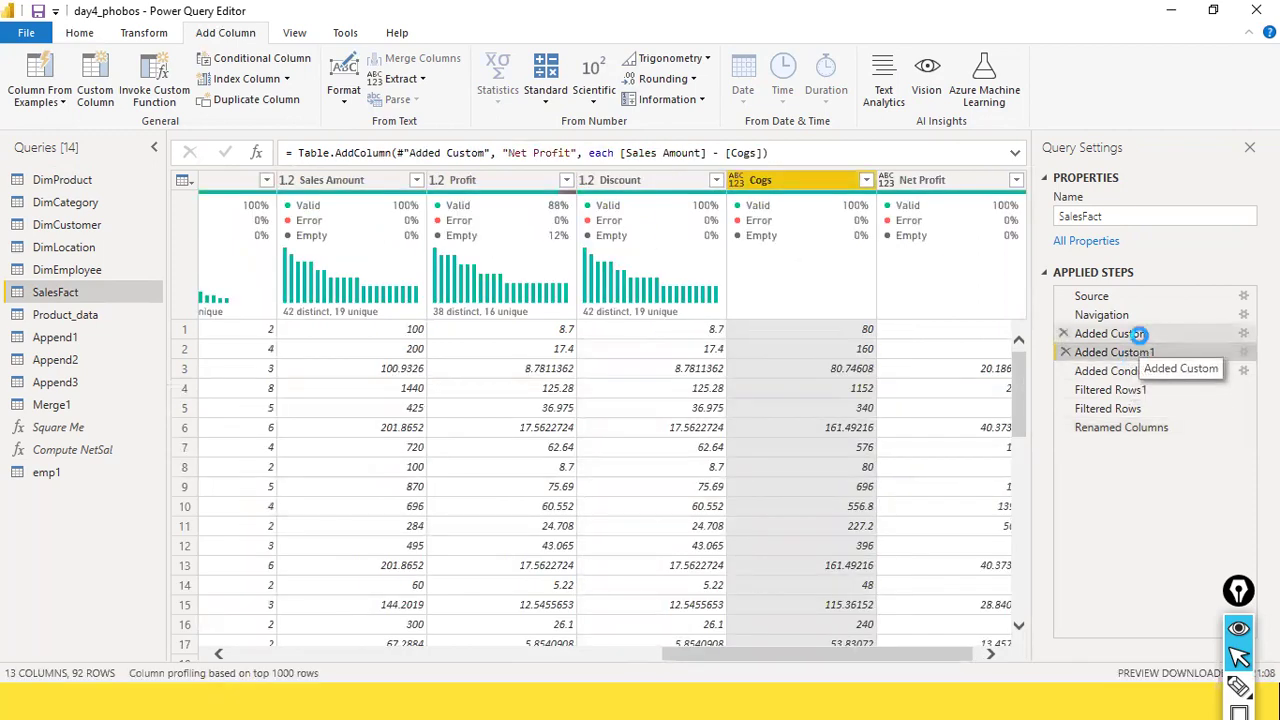
Step: Delete the Added Custom and Added Custom1 steps from SalesFact
left_click(1140, 336)
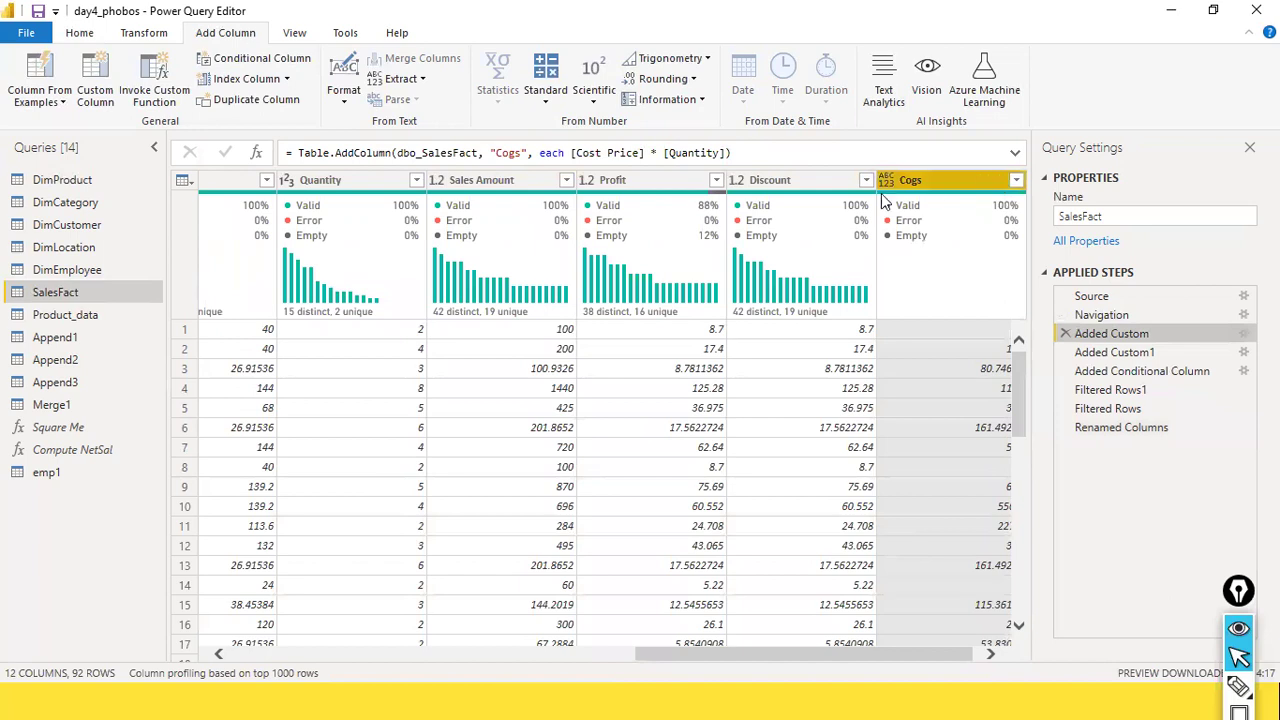
left_click(1063, 335)
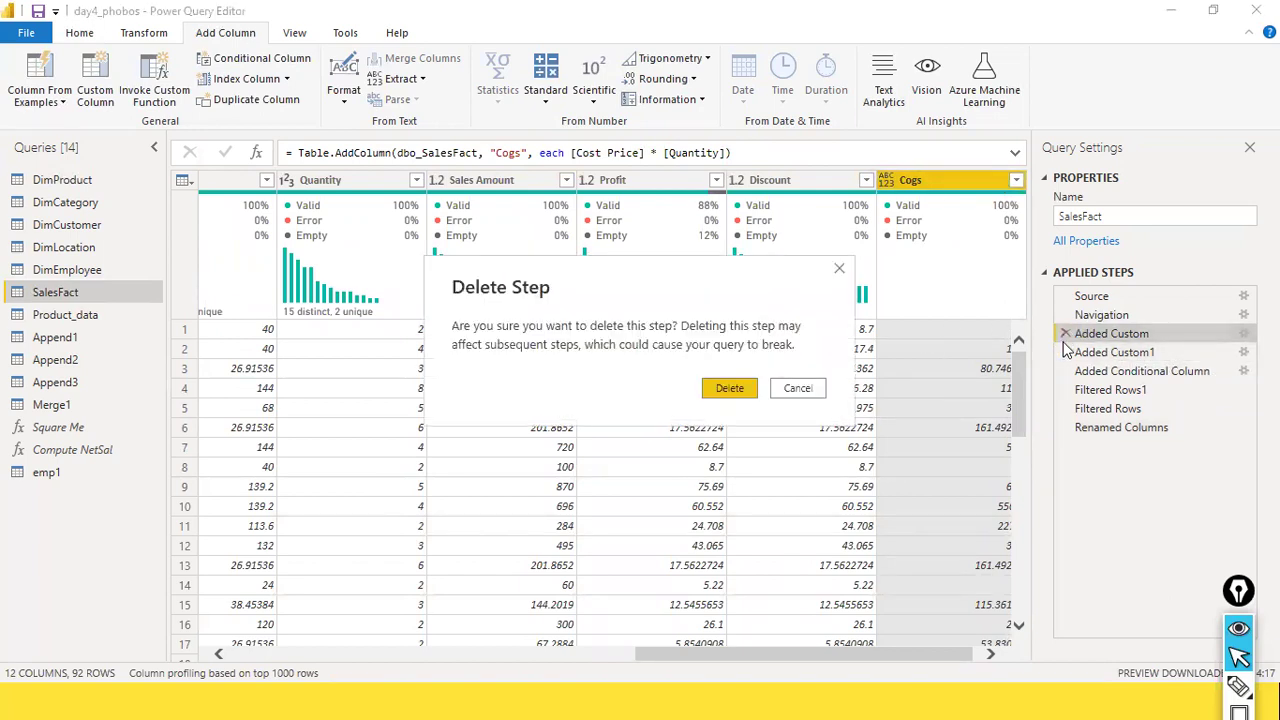
left_click(729, 392)
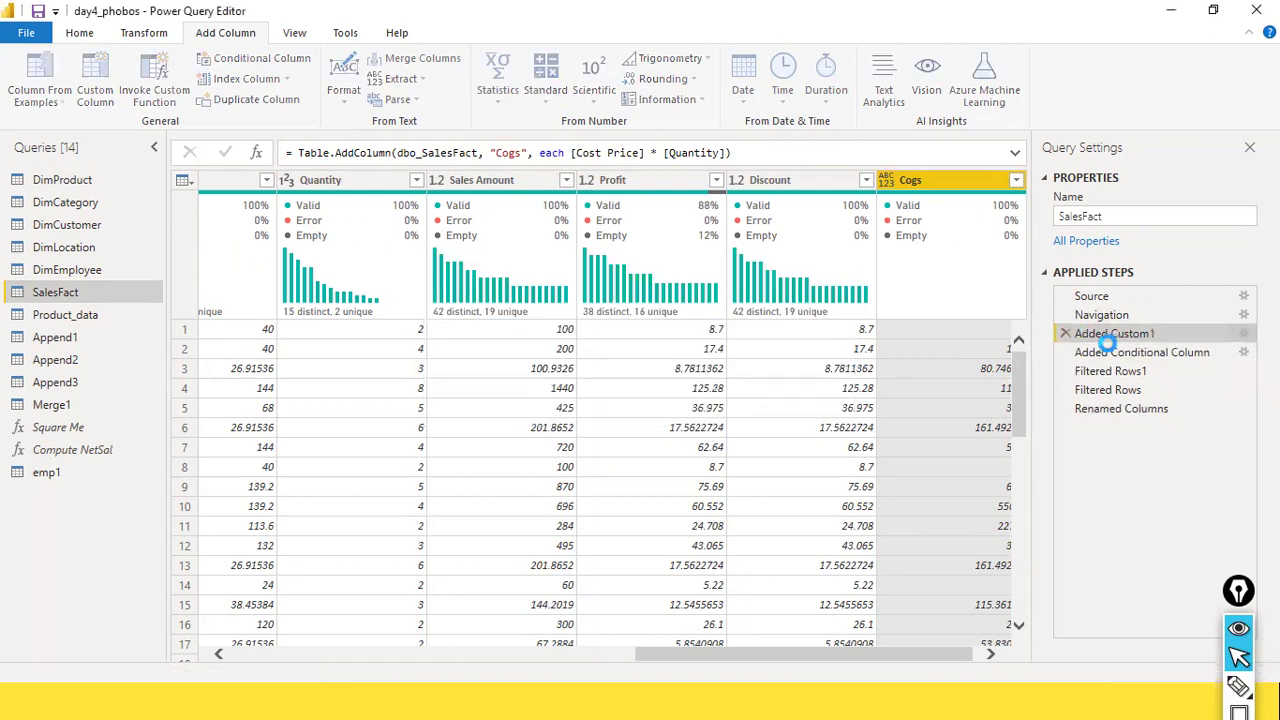
key("Delete")
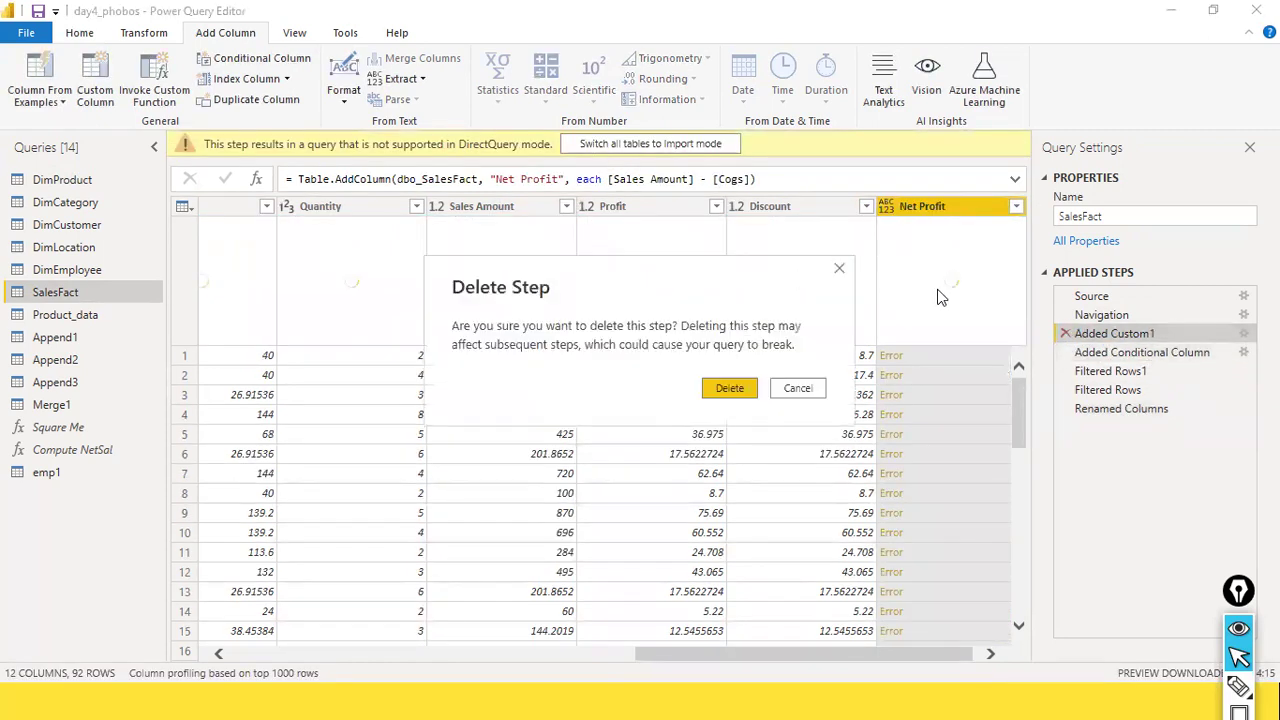
left_click(733, 392)
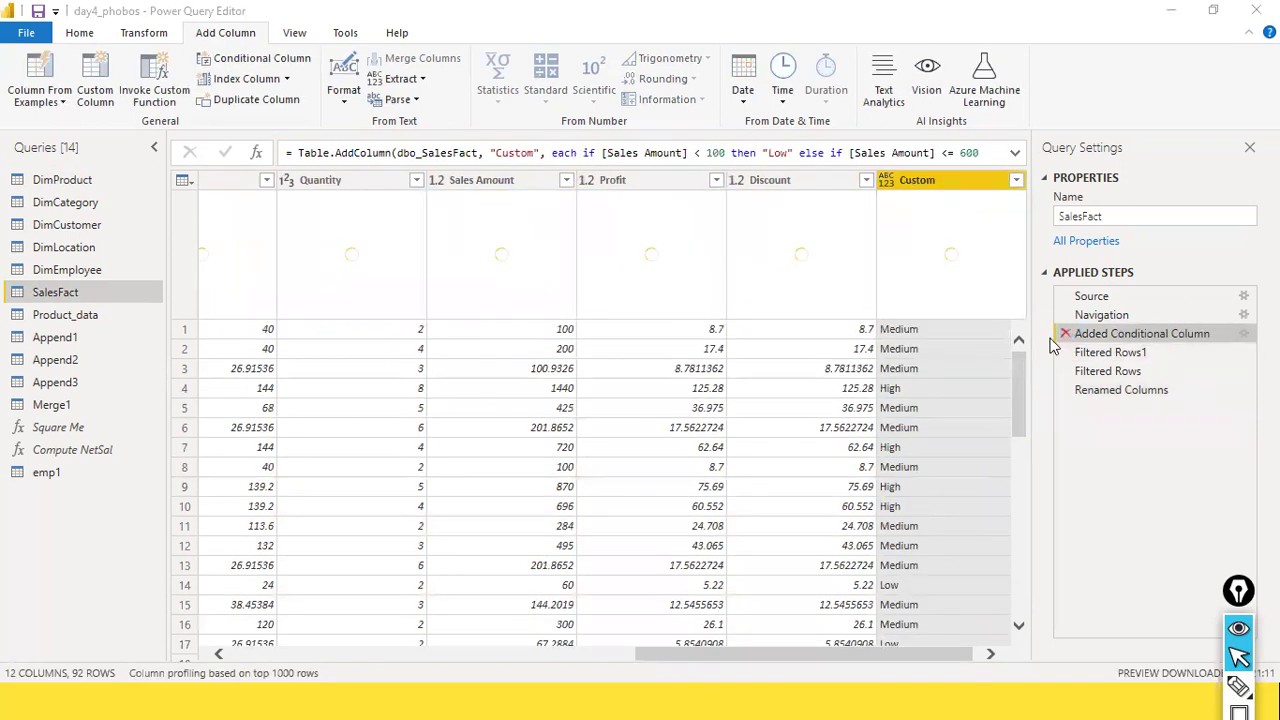
Step: Keep the Added Conditional Column step for now and inspect its expanded formula
left_click(1065, 333)
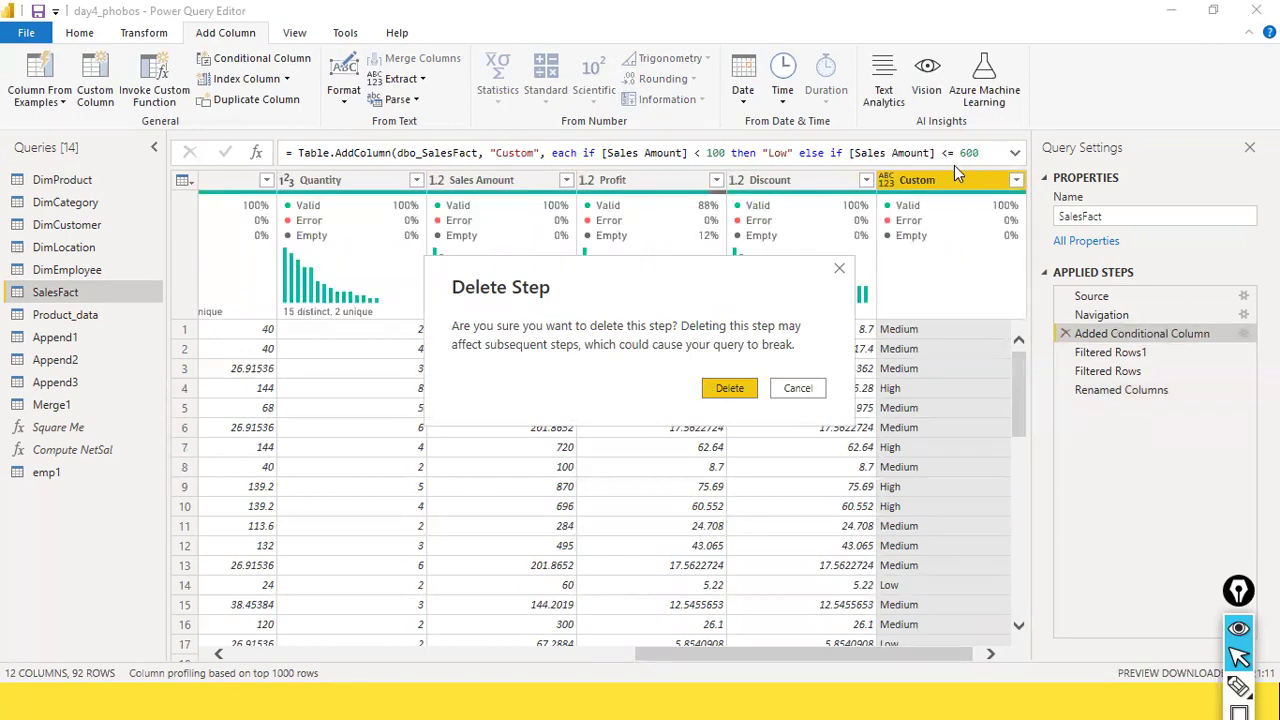
left_click(801, 388)
left_click(1015, 153)
left_click(910, 195)
key("ctrl+a")
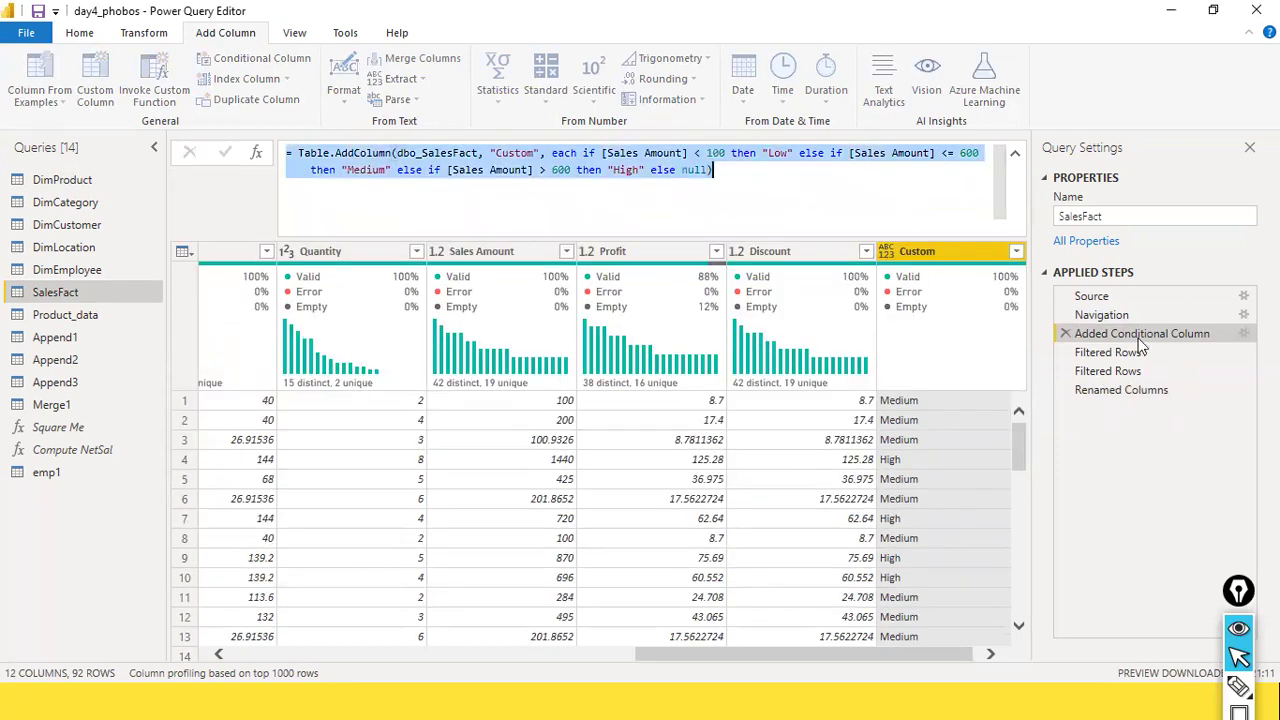
left_click(1058, 340)
Step: Delete the Added Conditional Column, Filtered Rows1 and Filtered Rows steps
left_click(1063, 334)
left_click(731, 388)
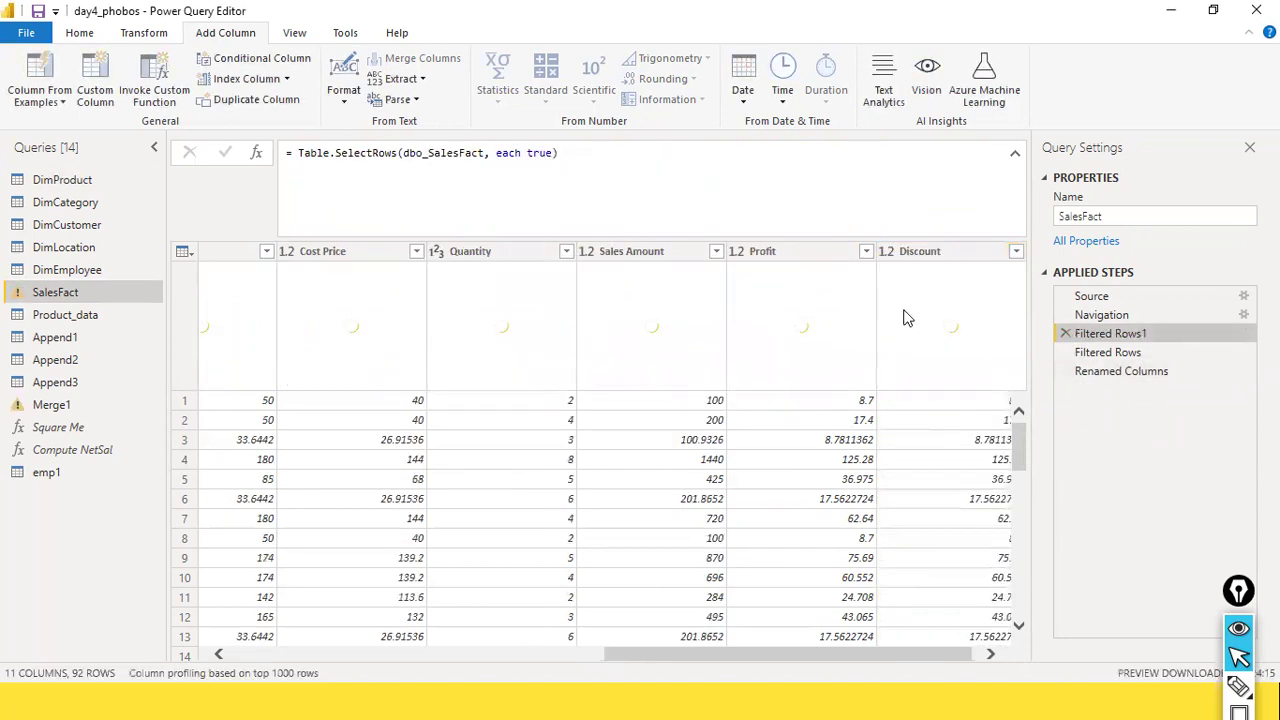
left_click(1063, 338)
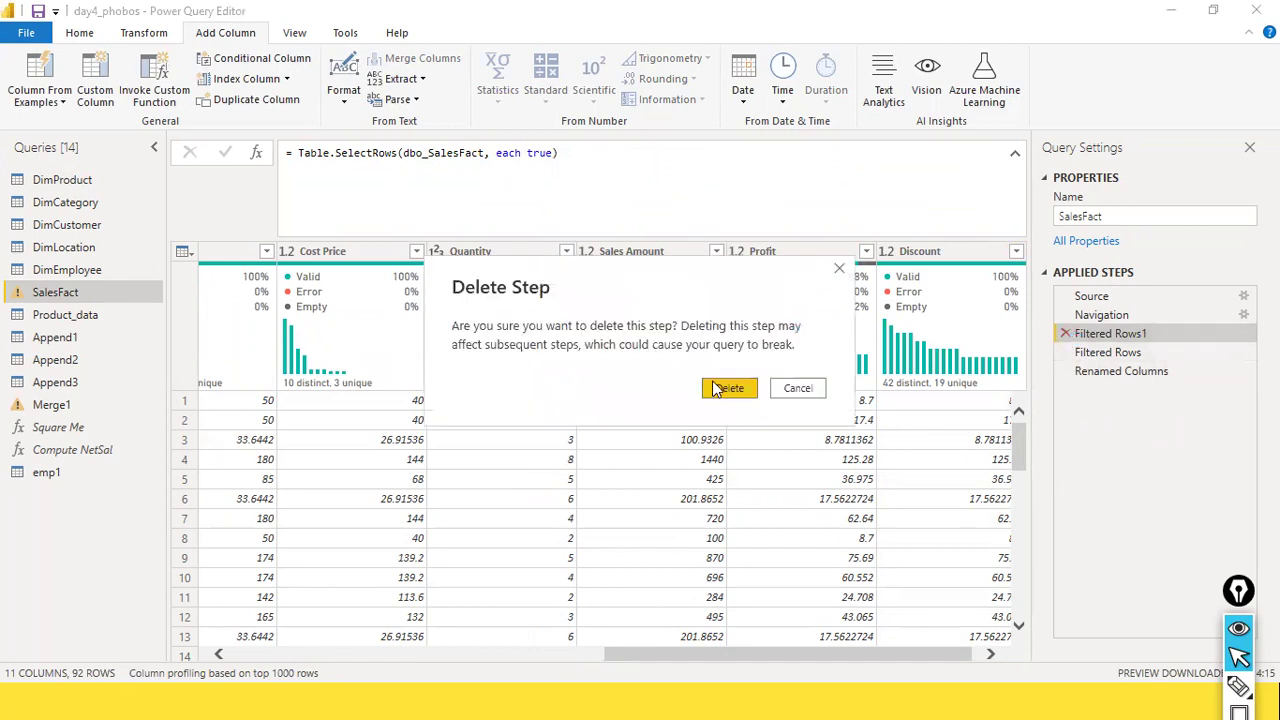
left_click(731, 388)
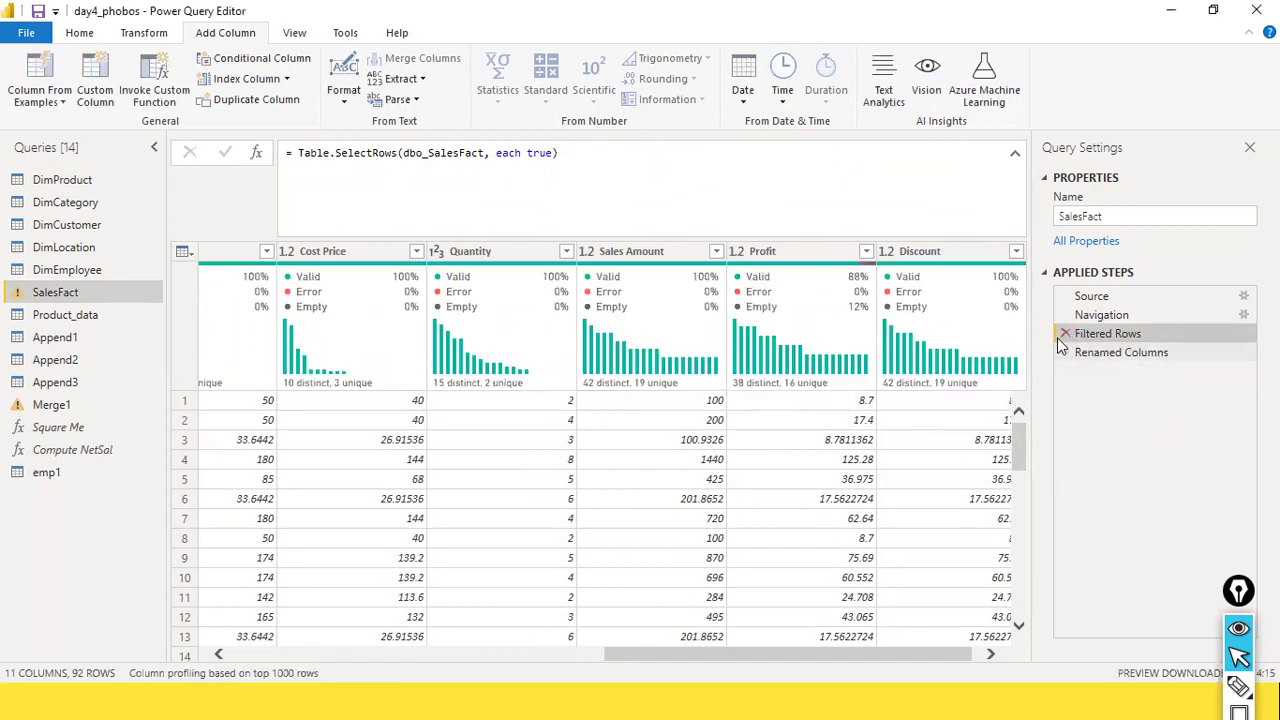
left_click(1063, 334)
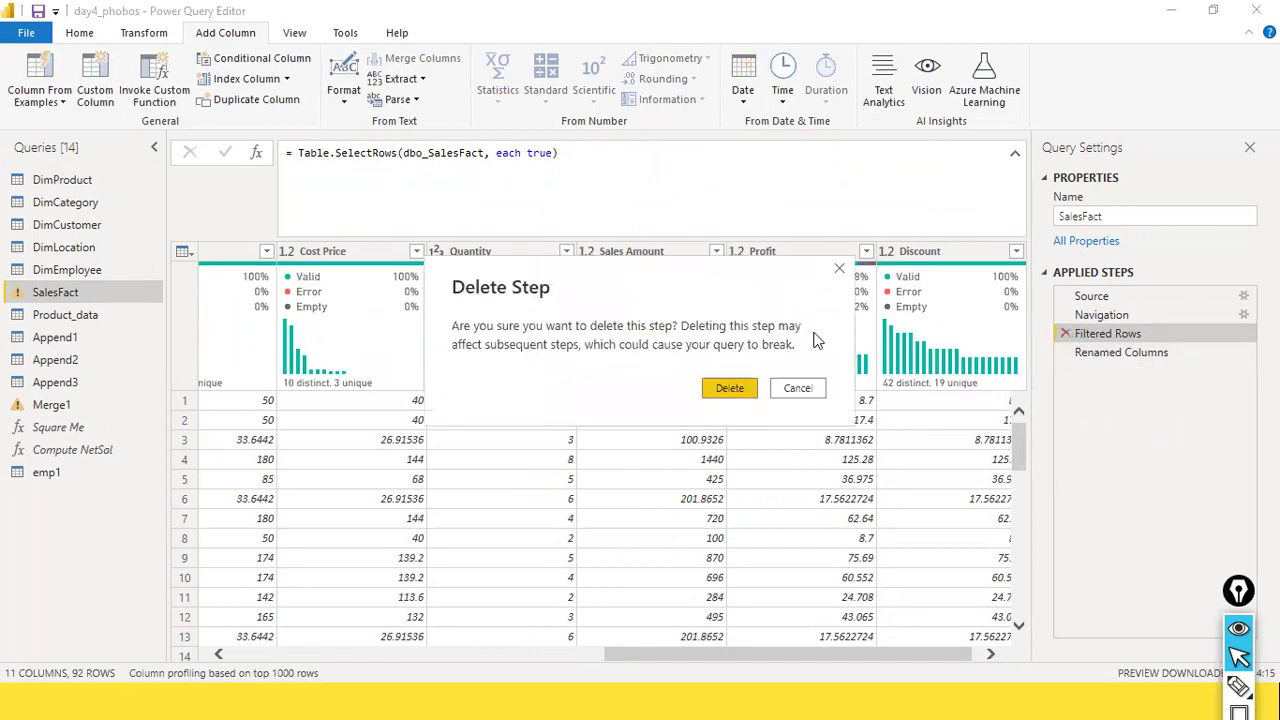
left_click(729, 388)
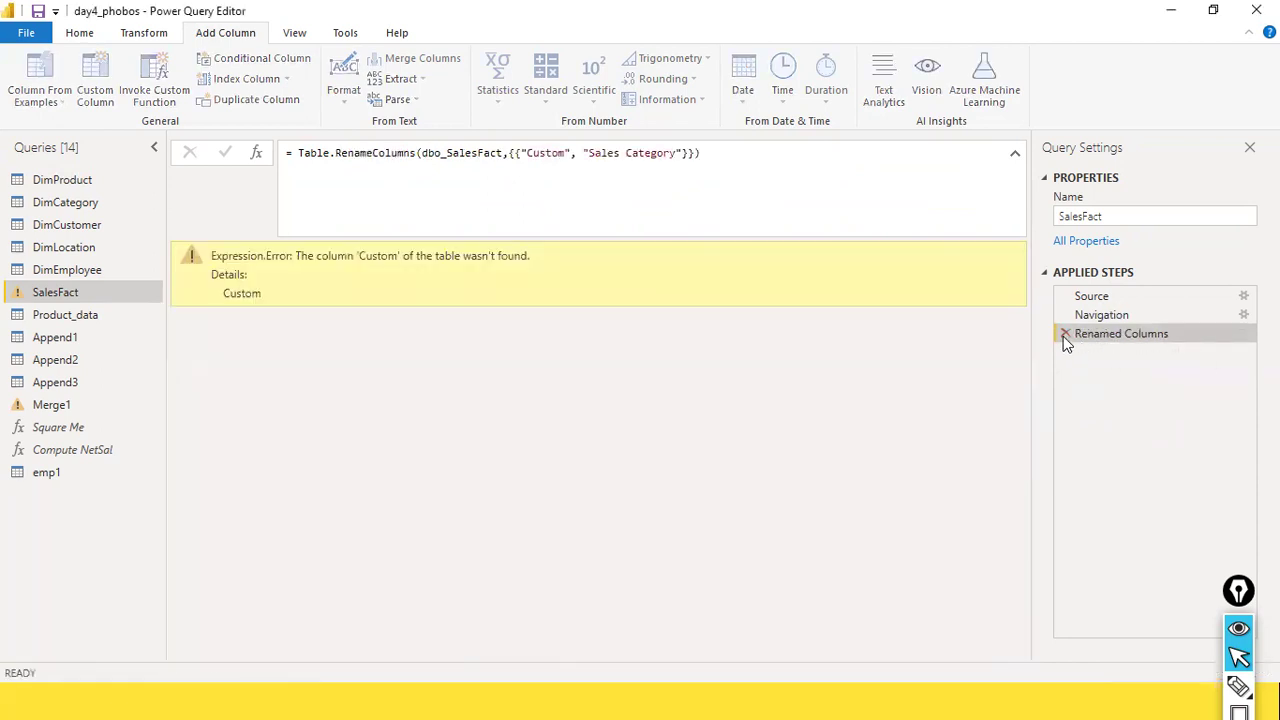
Step: Delete the Renamed Columns step, leaving only Source and Navigation, and collapse the formula bar
left_click(1063, 334)
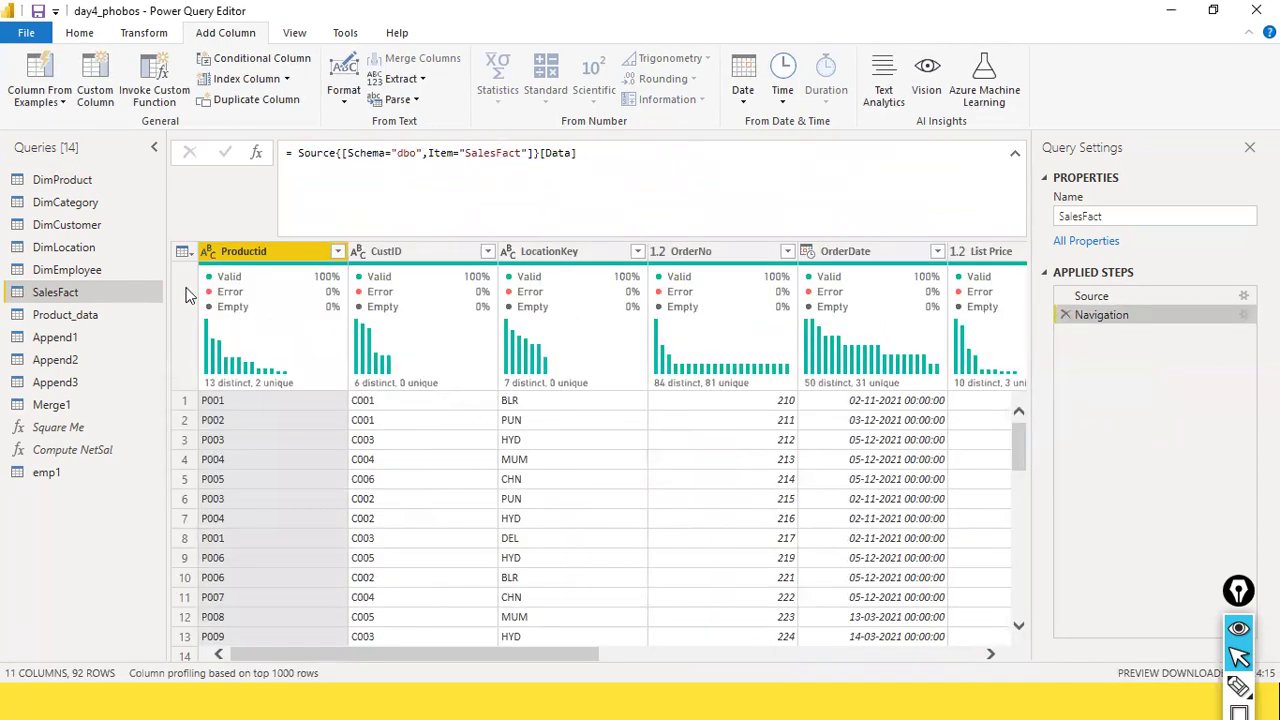
left_click(79, 315)
left_click(73, 292)
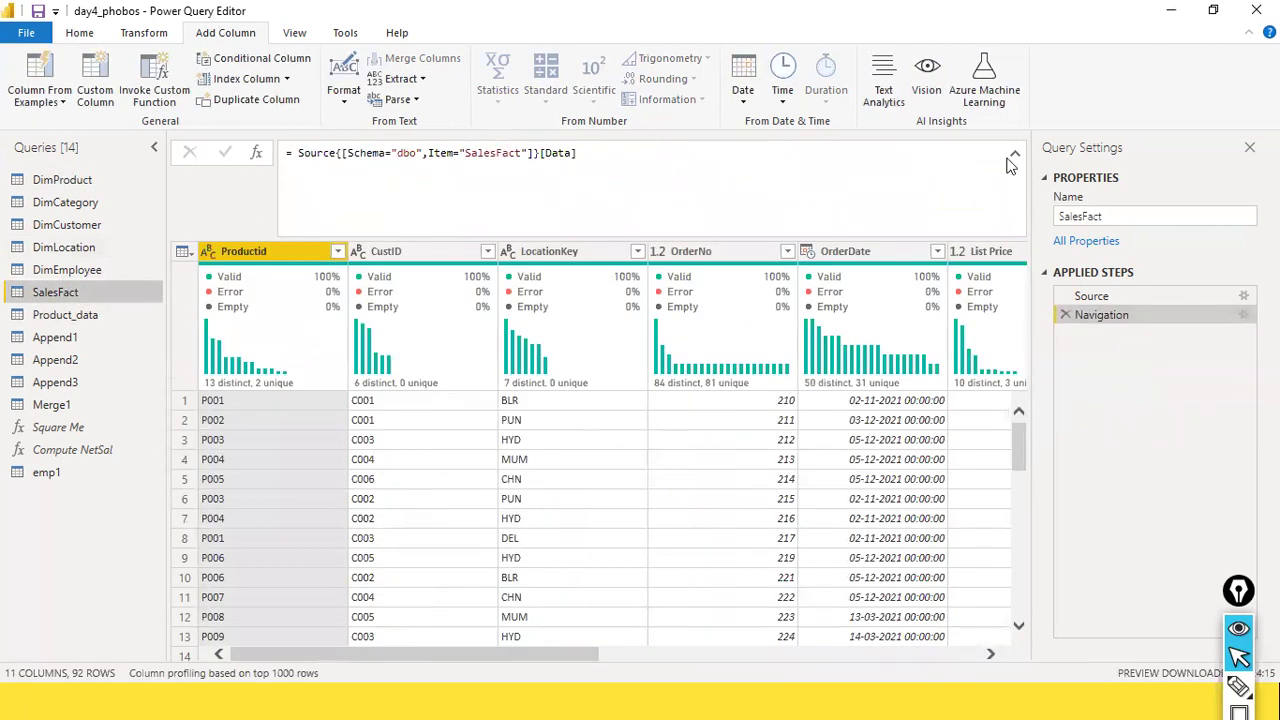
left_click(1013, 160)
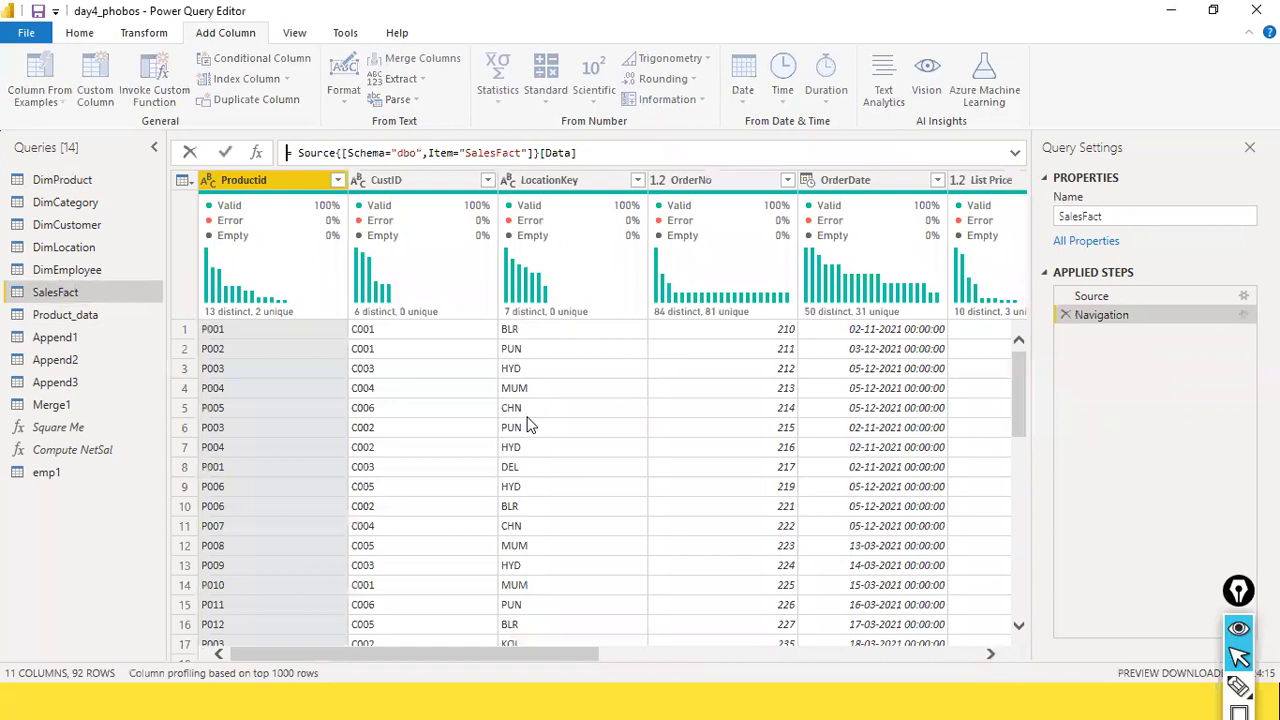
Step: Paste the Low/Medium/High Sales Amount formula into a new Notepad note, then return to SalesFact
key("super")
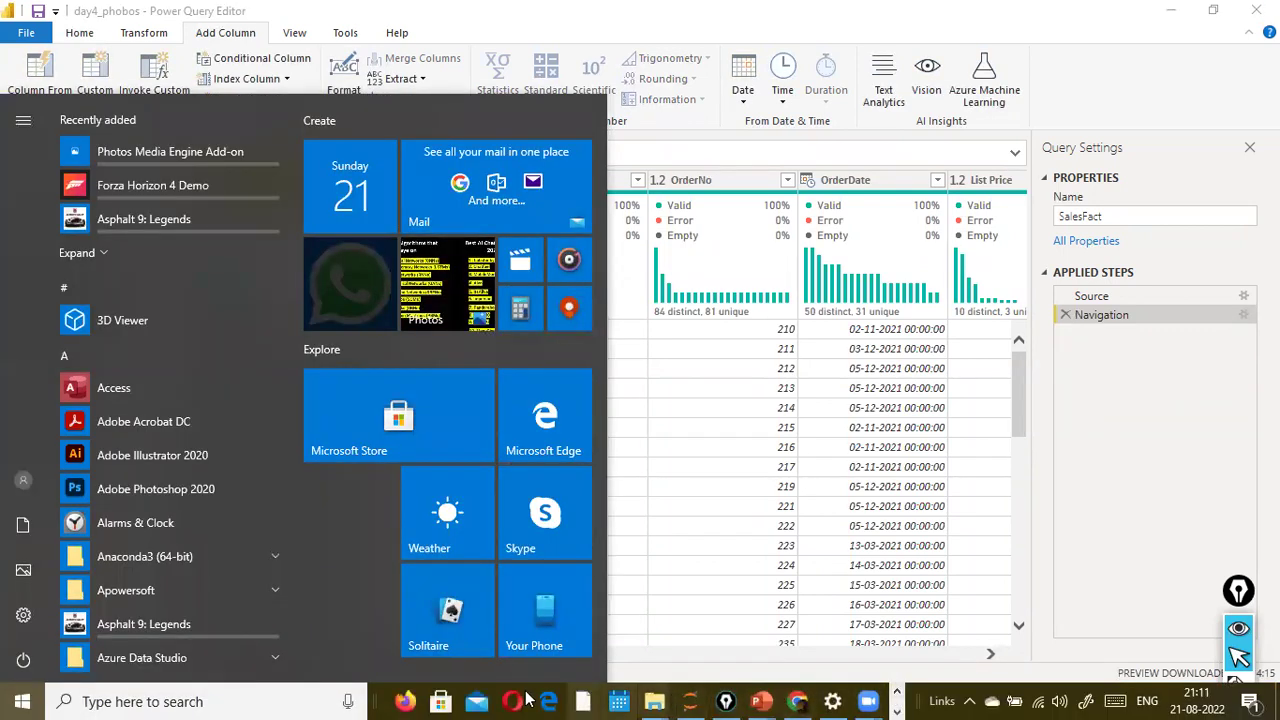
left_click(288, 701)
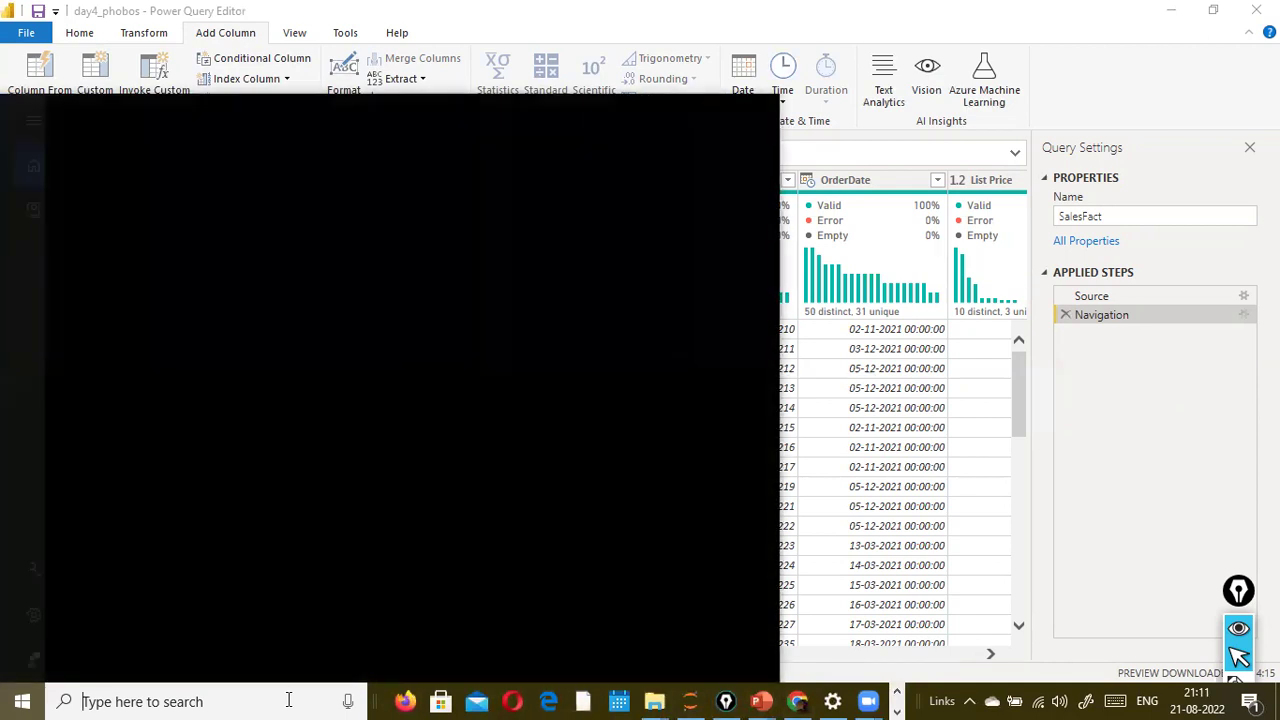
type("notepad")
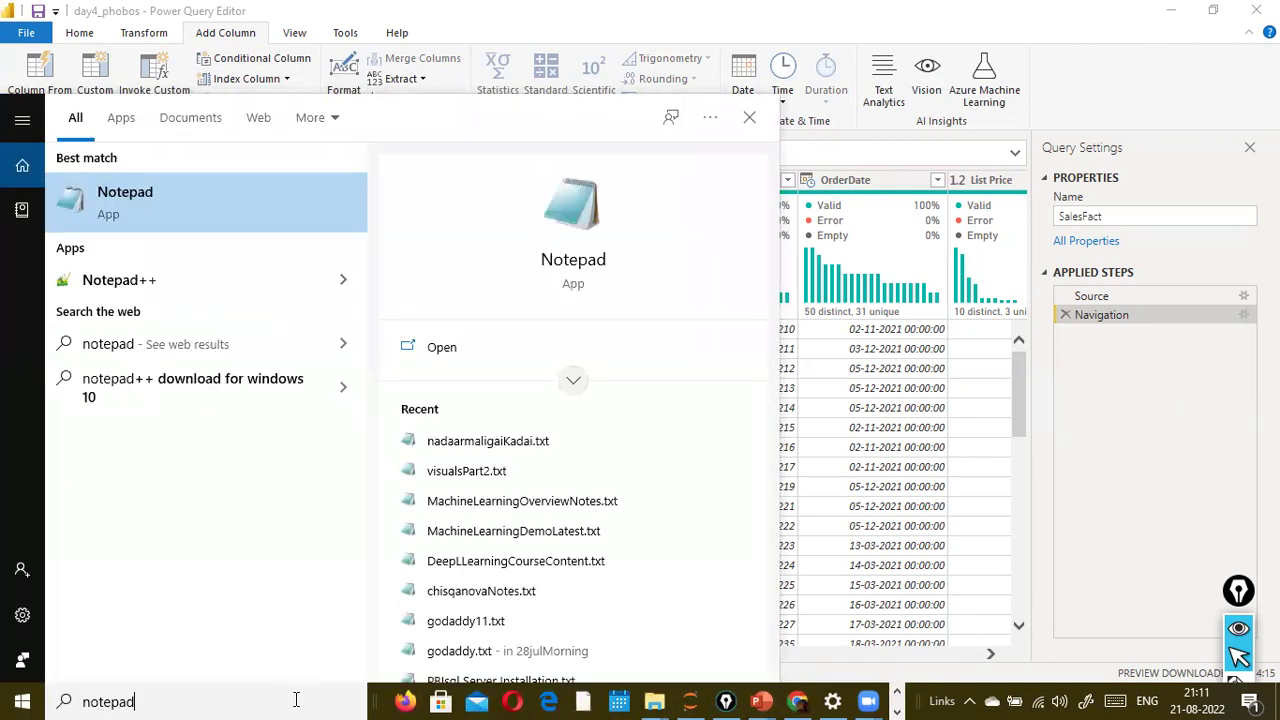
key("Return")
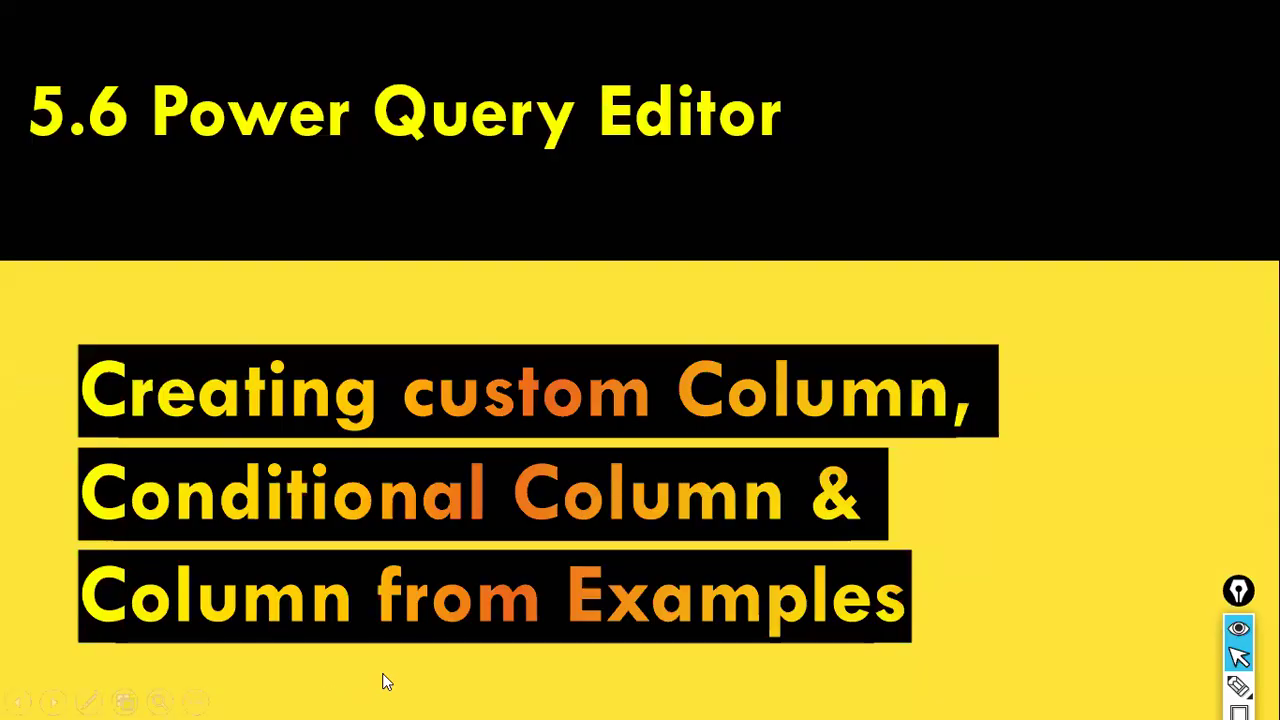
key("alt+Tab")
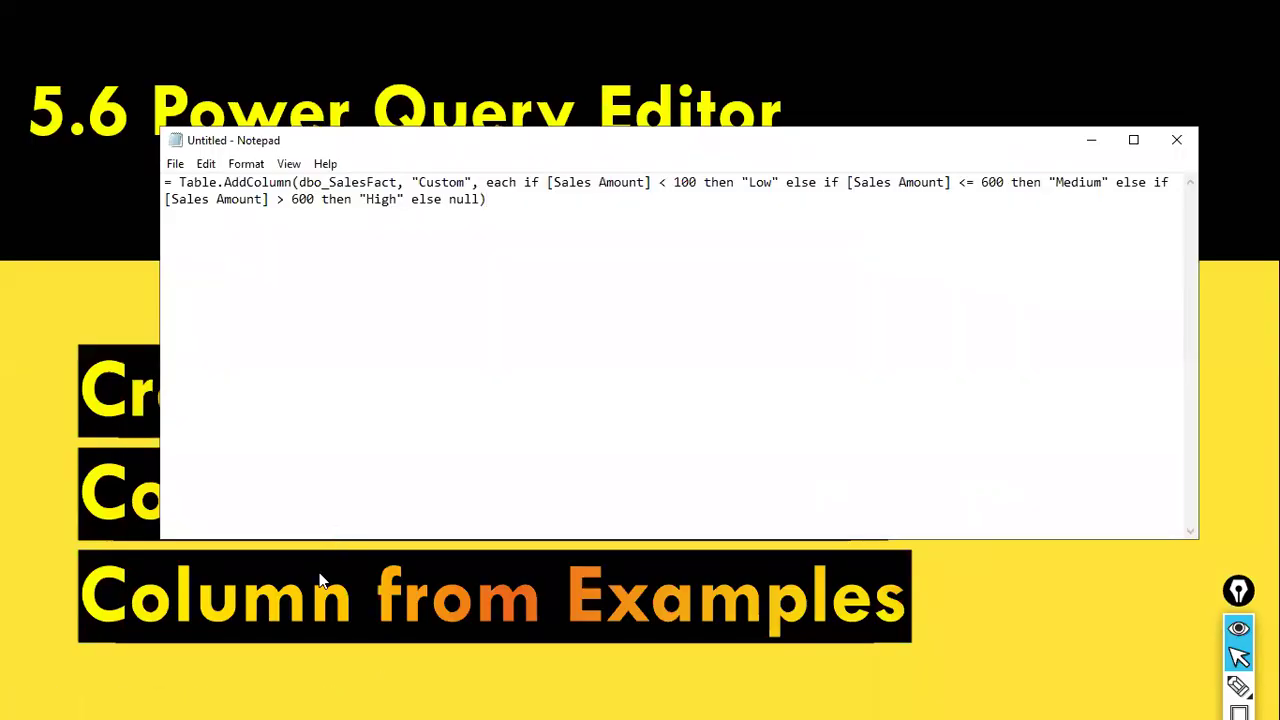
key("alt+Tab")
key("alt+Tab")
key("Tab")
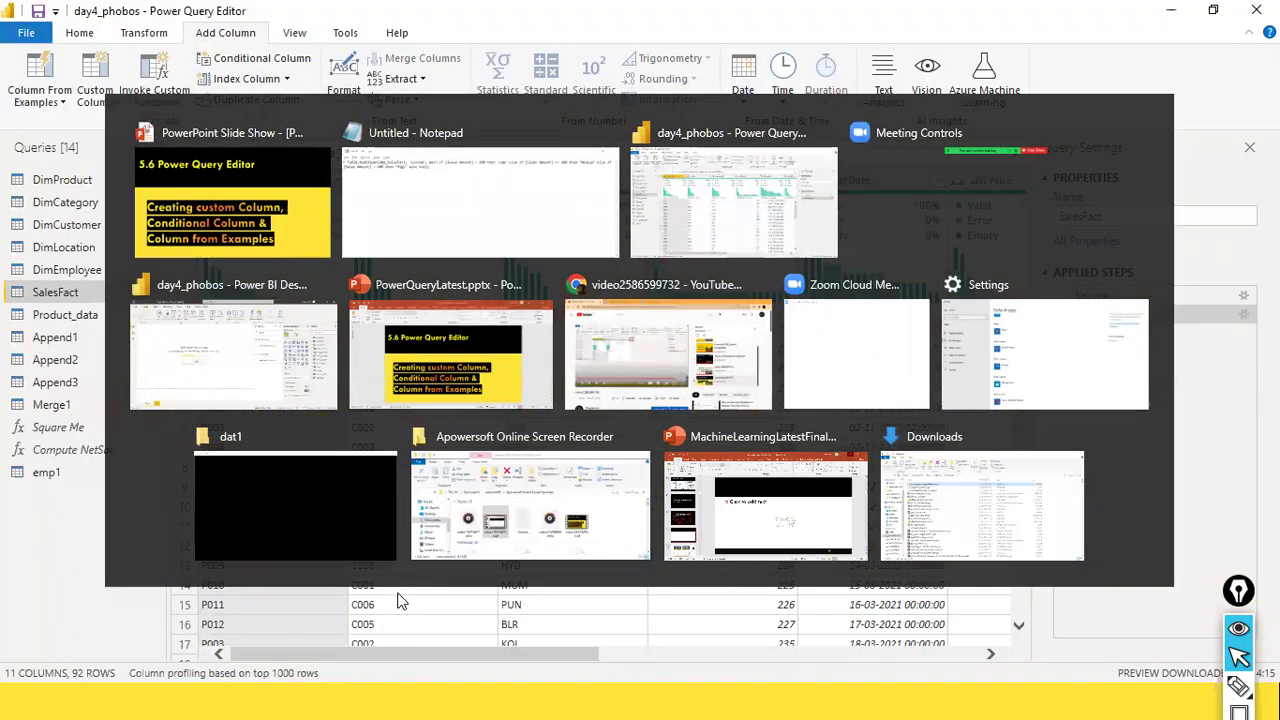
left_click_drag(600, 655, 1070, 654)
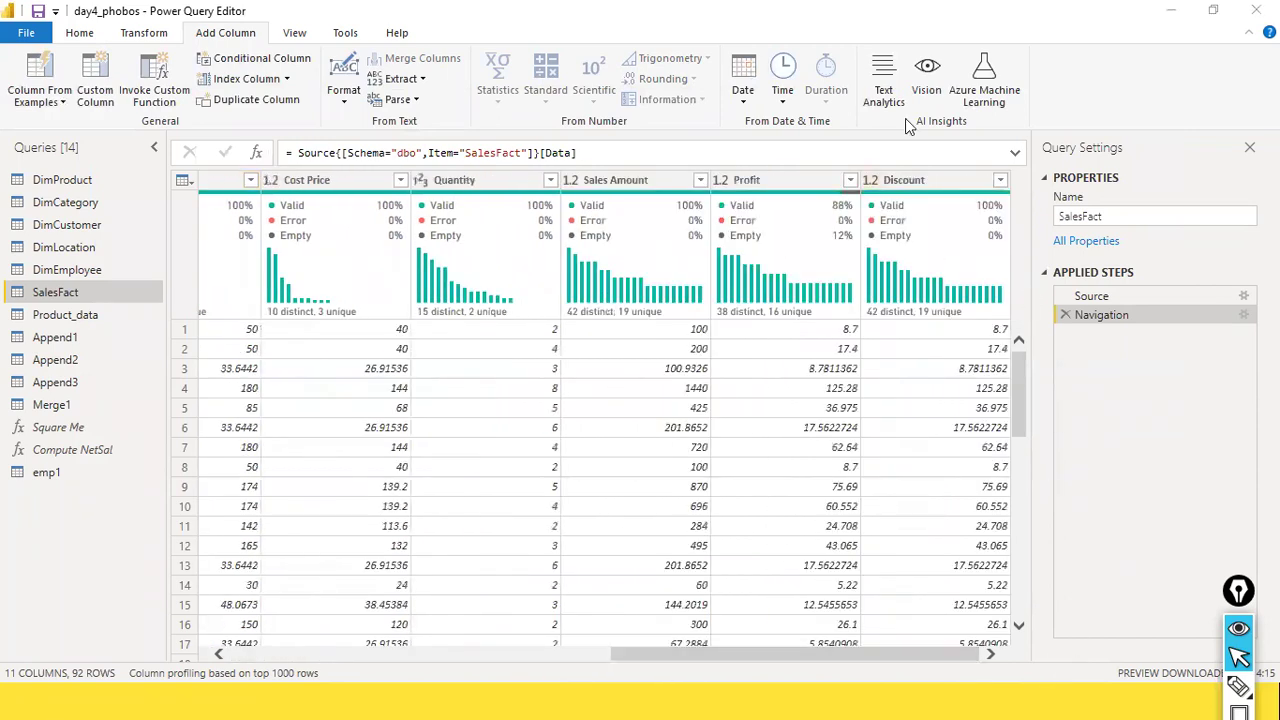
Step: Select the Profit column to show its statistics and distribution, and enlarge the data grid
mouse_move(534, 282)
left_click(800, 182)
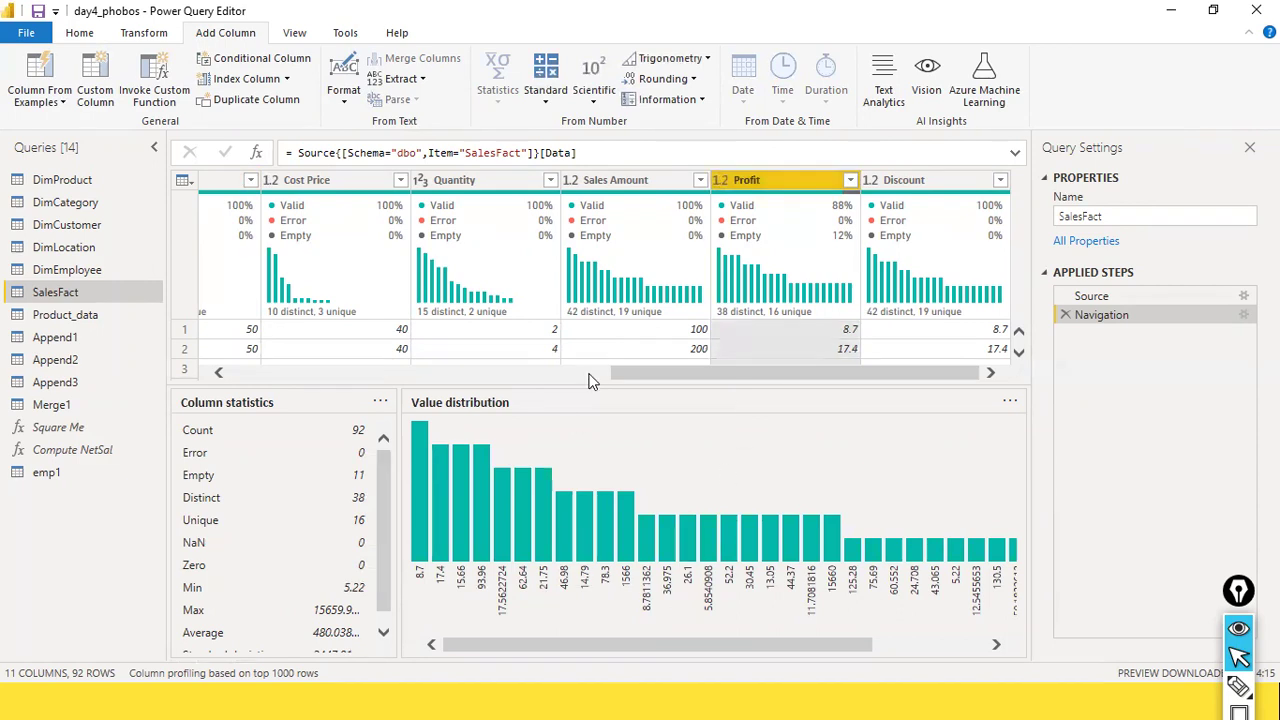
left_click_drag(590, 381, 456, 604)
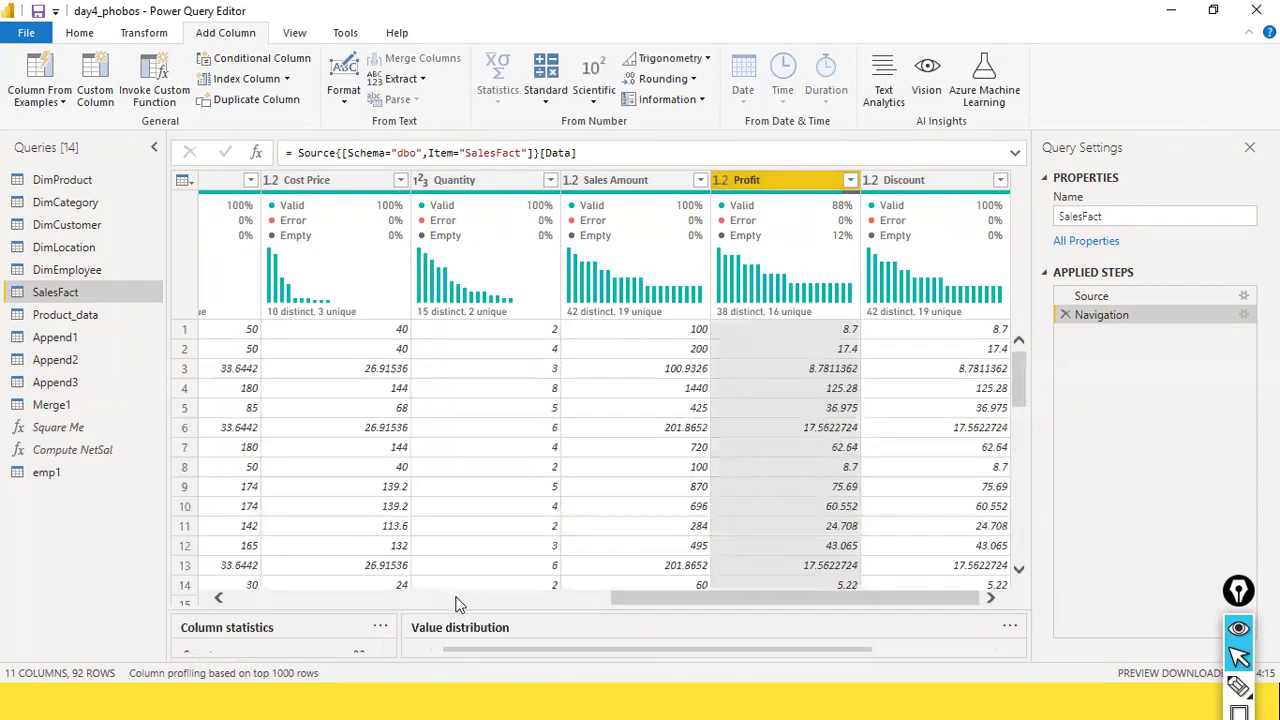
left_click_drag(598, 596, 1164, 572)
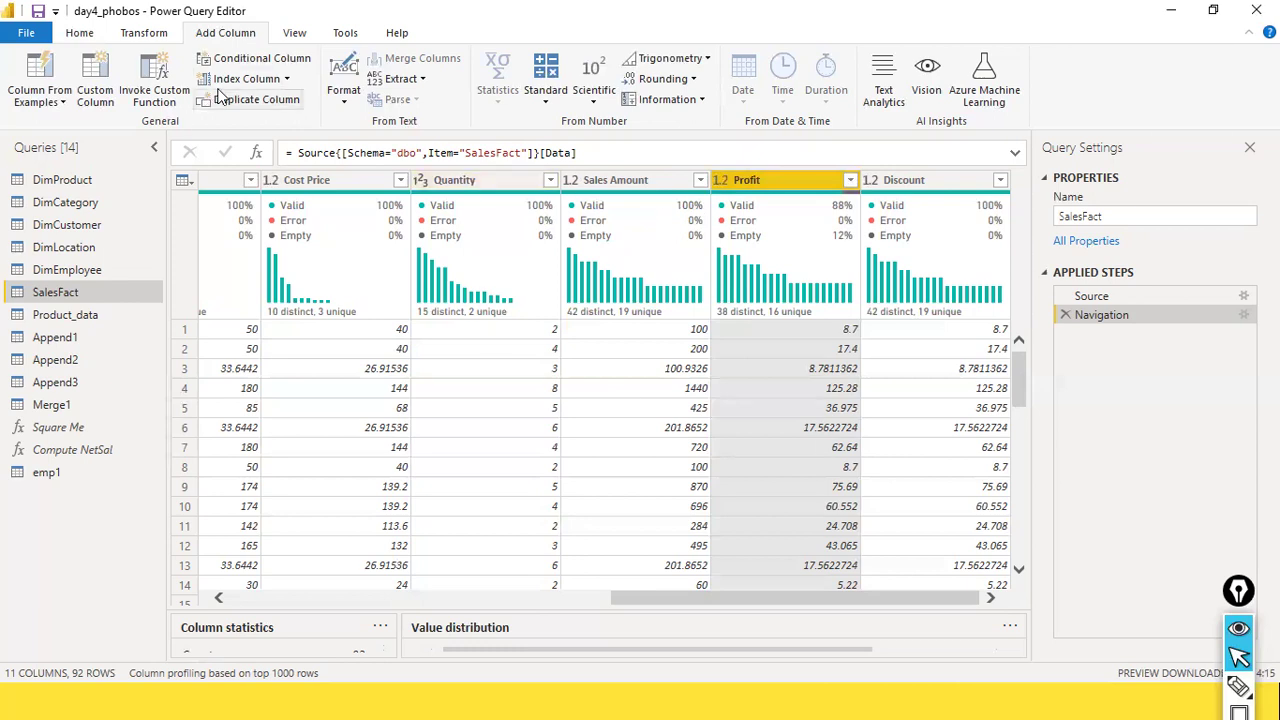
Step: Start a new custom column and name it Cogs
left_click(92, 97)
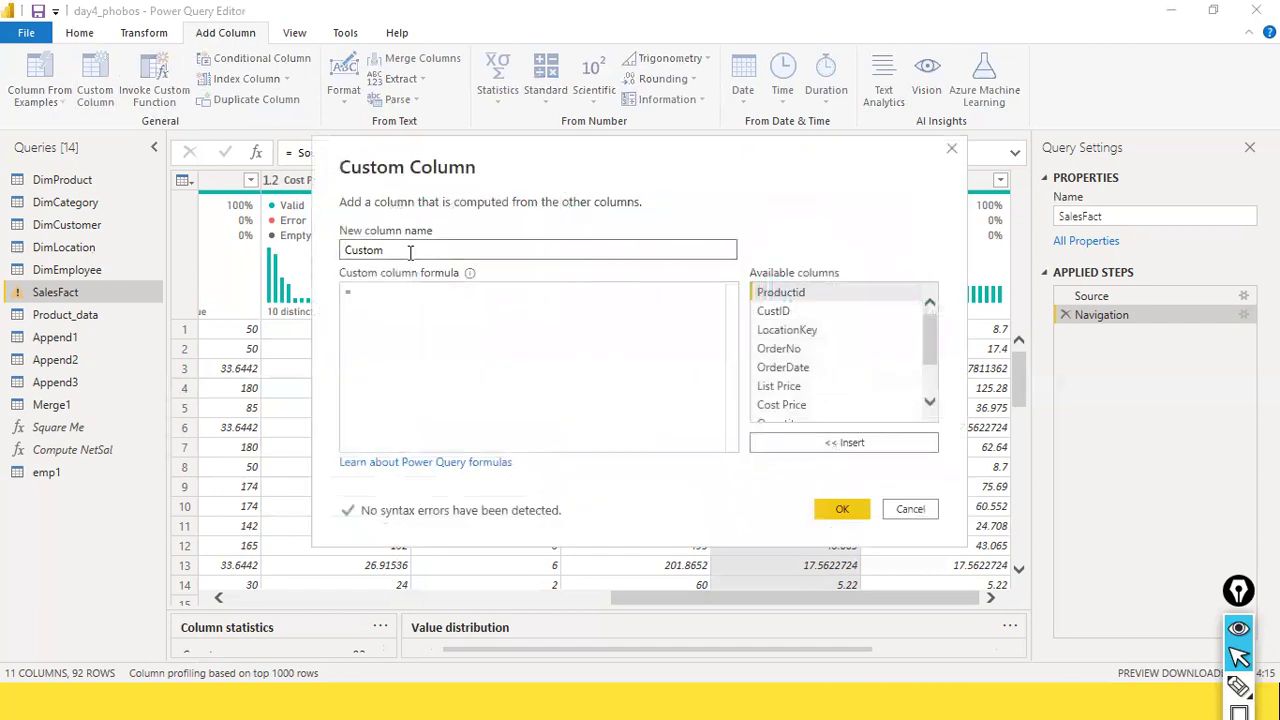
type("Net r")
key("BackSpace")
type("Profit")
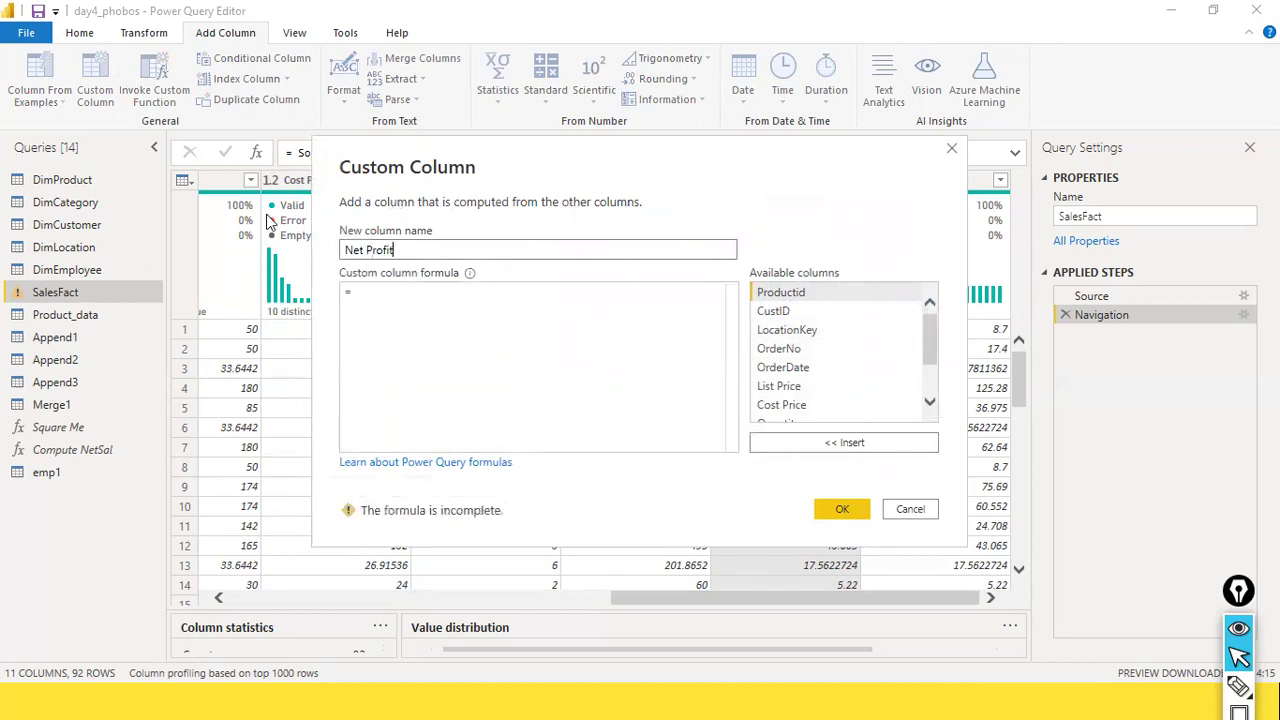
key("Tab")
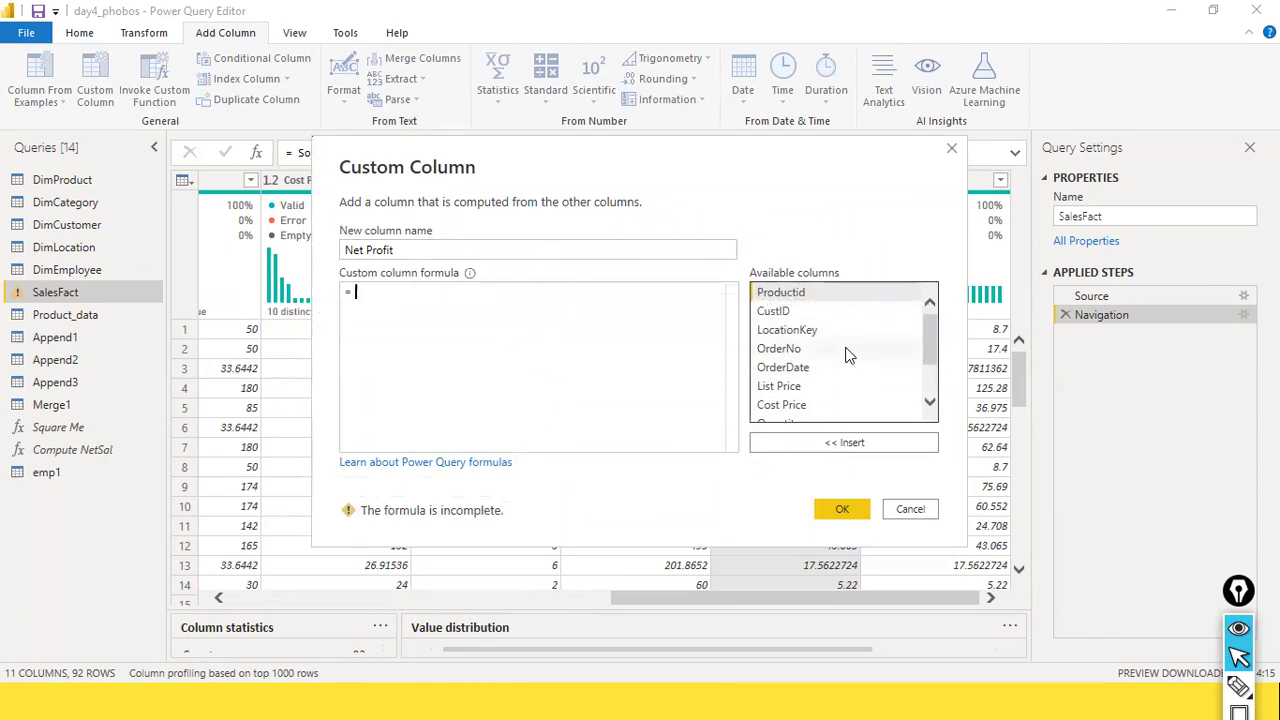
scroll(845, 355, "down", 1)
scroll(845, 357, "down", 1)
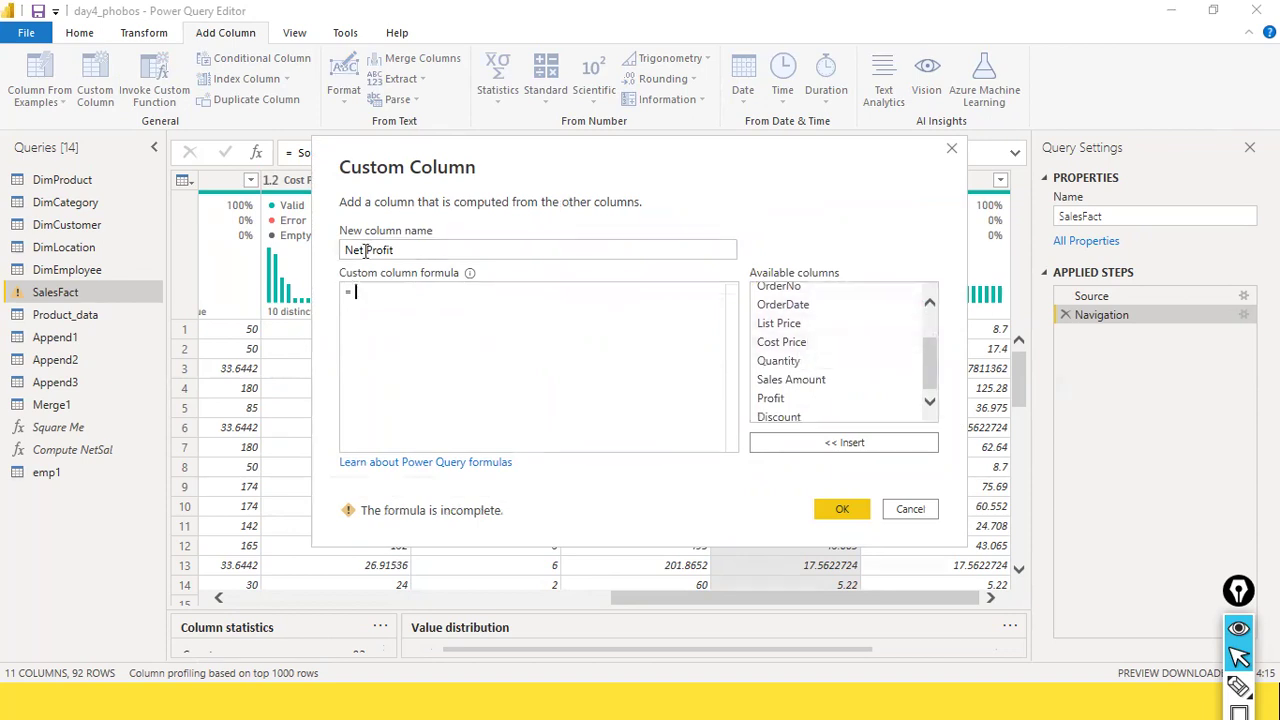
left_click_drag(394, 250, 265, 252)
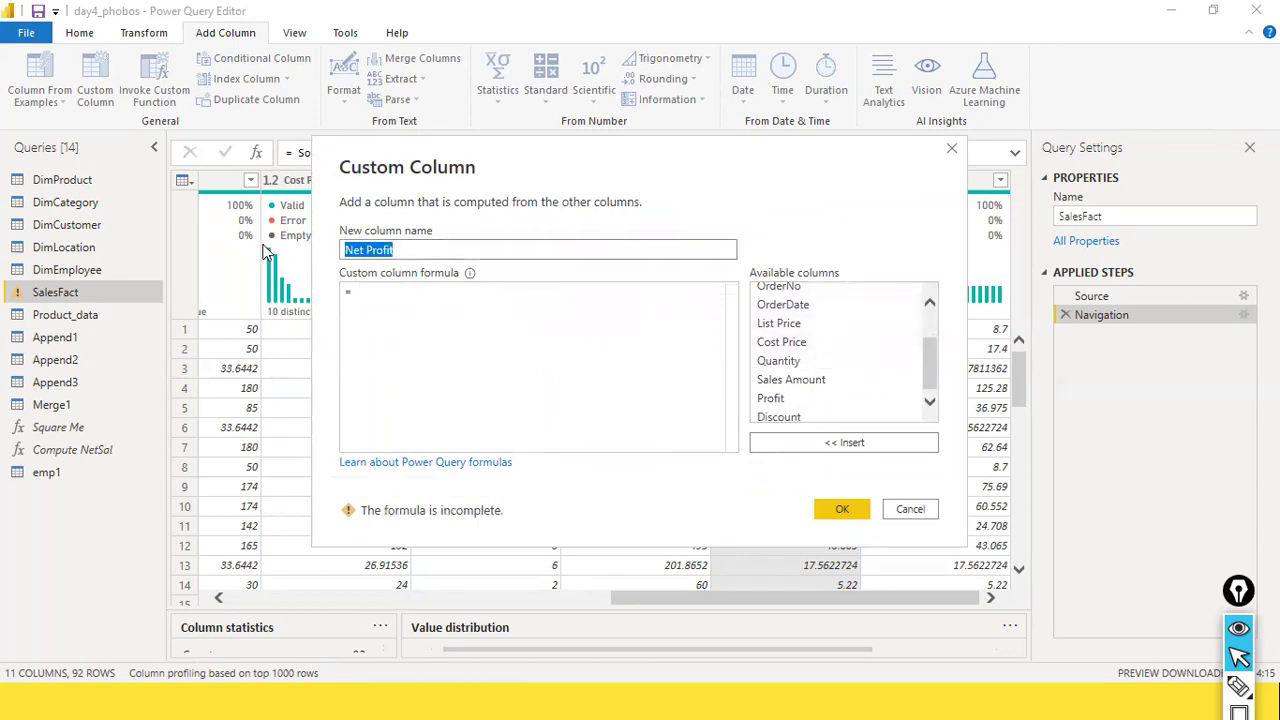
type("Ccogs")
key("BackSpace")
key("BackSpace")
key("BackSpace")
key("BackSpace")
type("ogs")
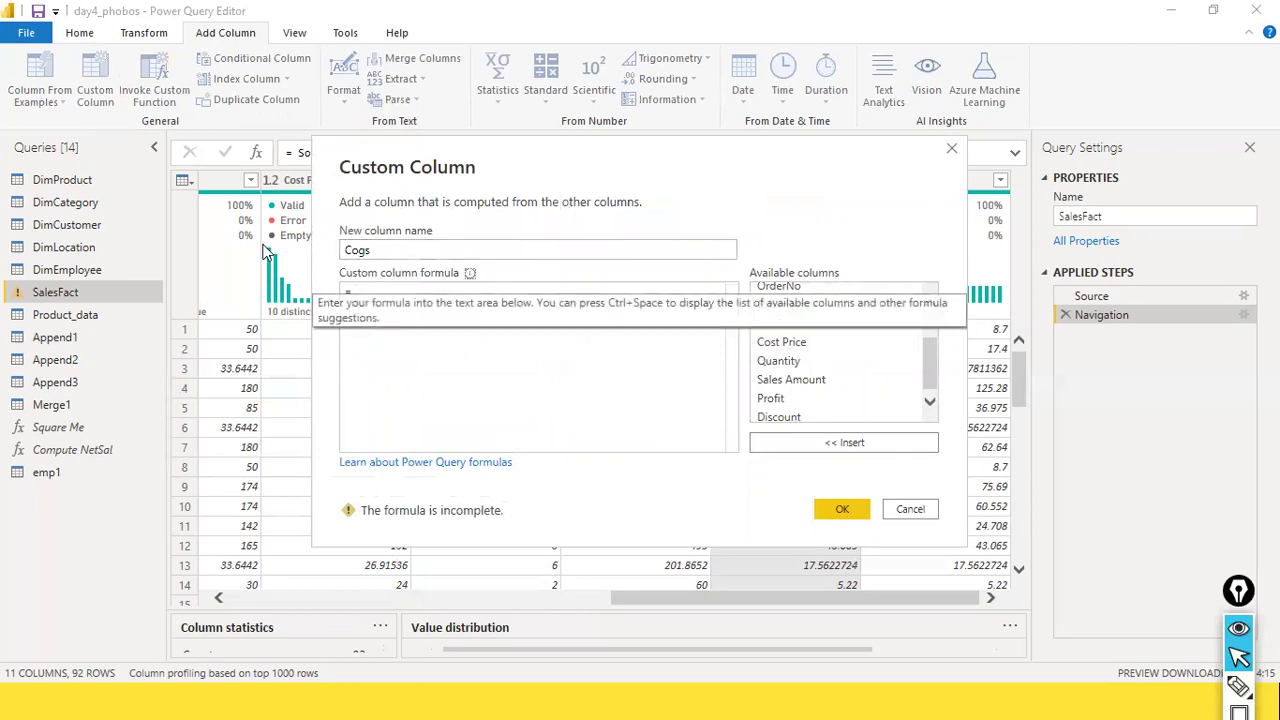
Step: Build the formula [Sales Amount] - ([Quantity]* [Cost Price]) from the available columns
left_click(430, 290)
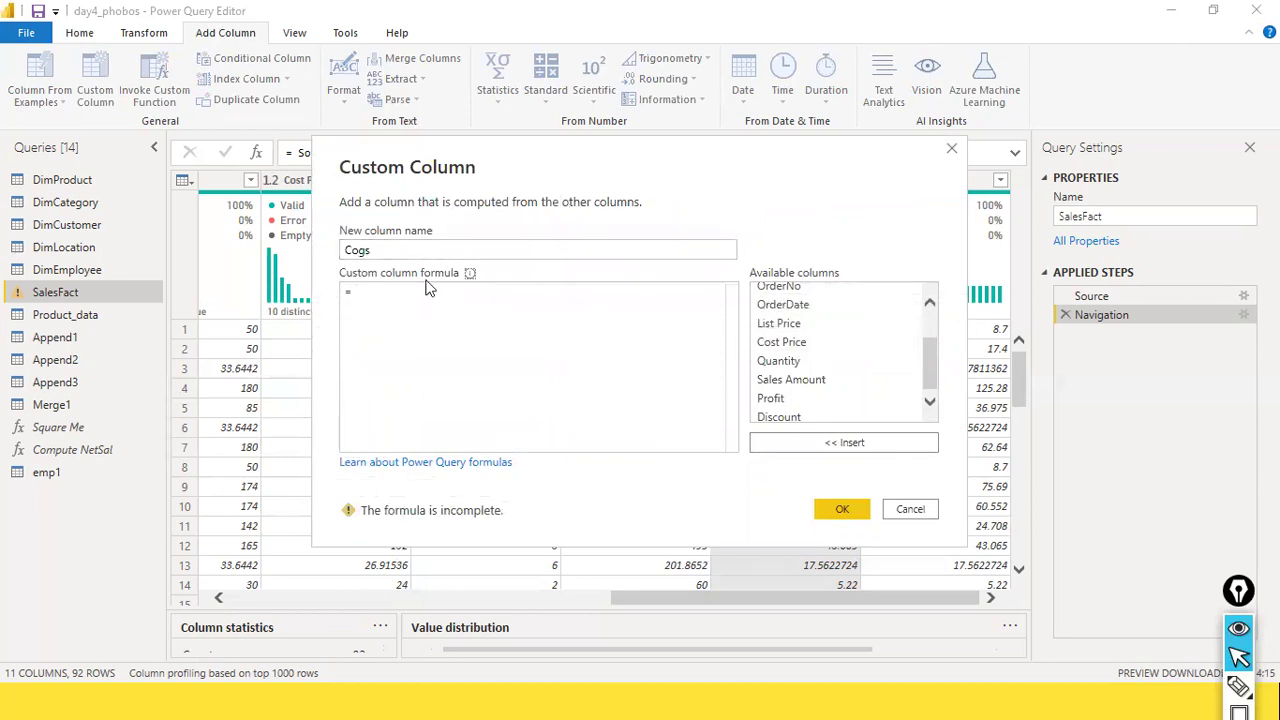
double_click(790, 379)
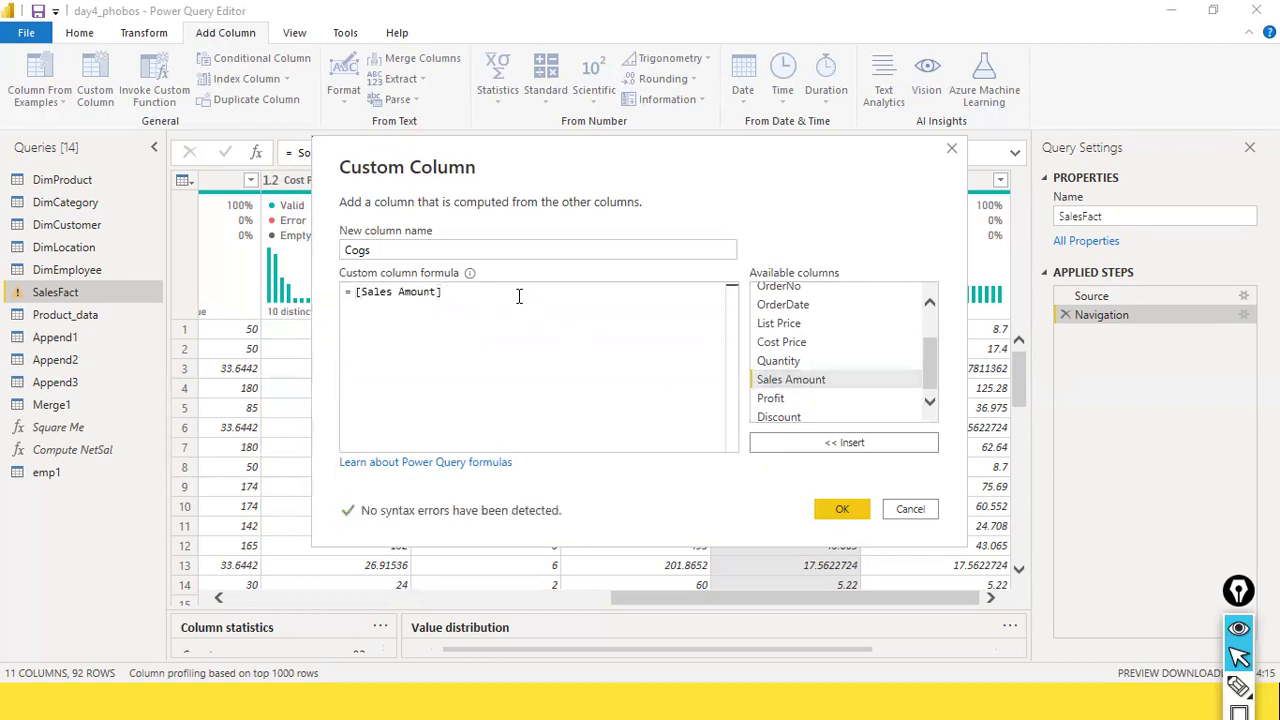
type("-")
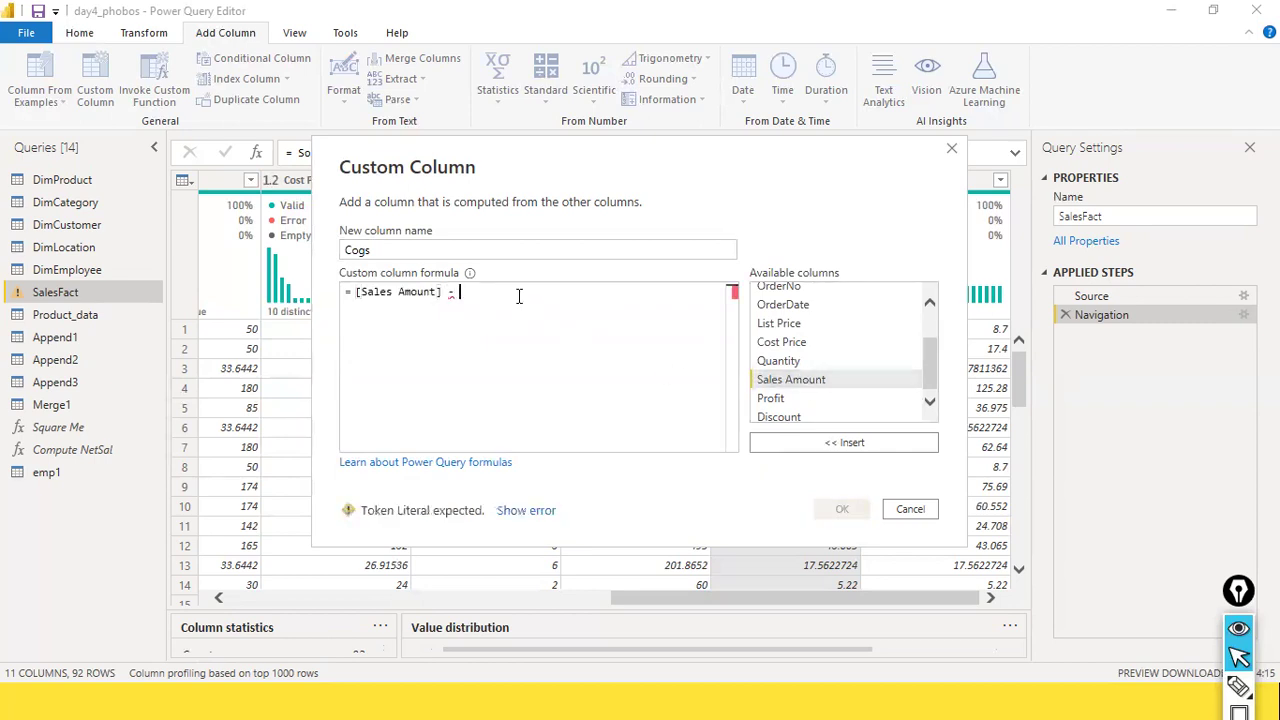
double_click(790, 341)
left_click(458, 293)
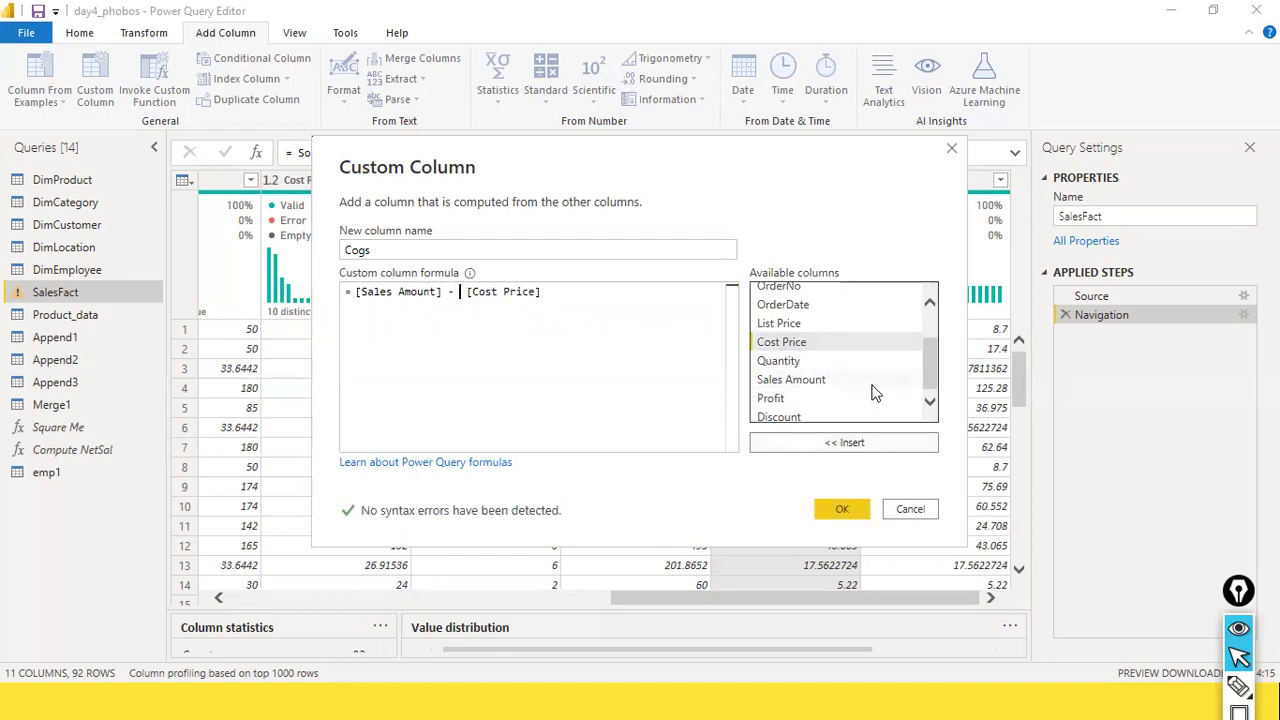
double_click(776, 362)
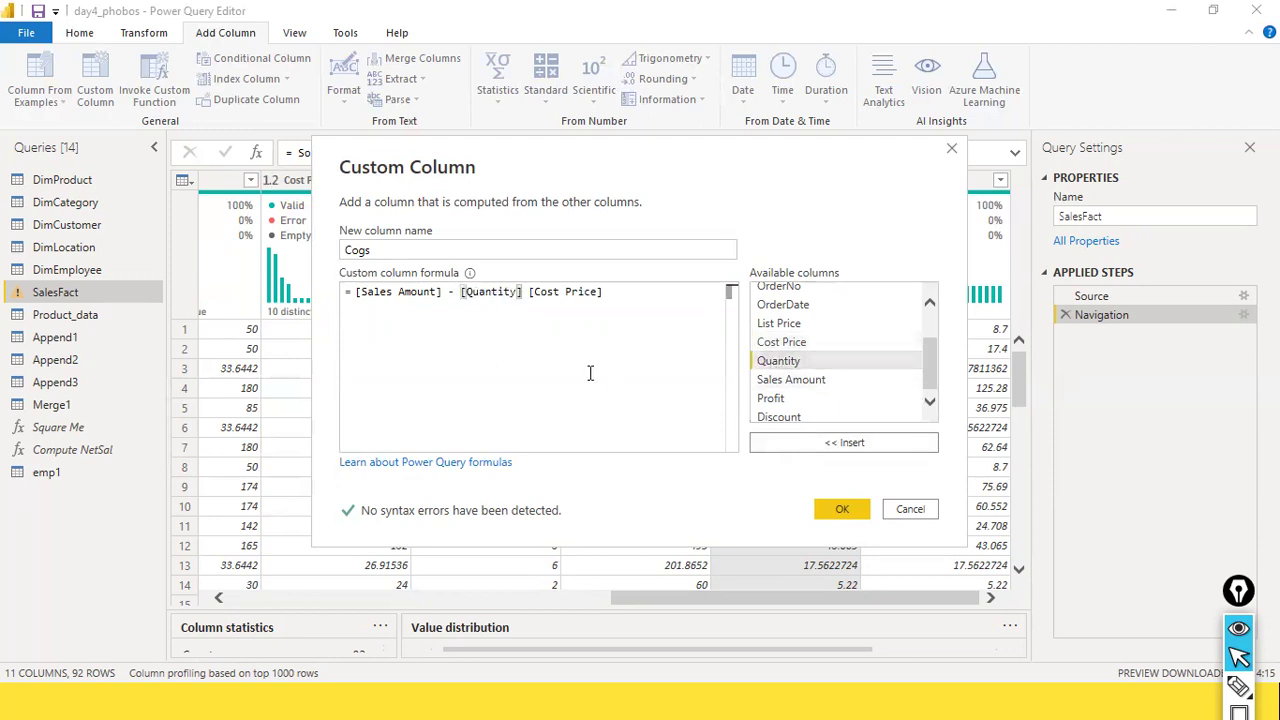
type("*")
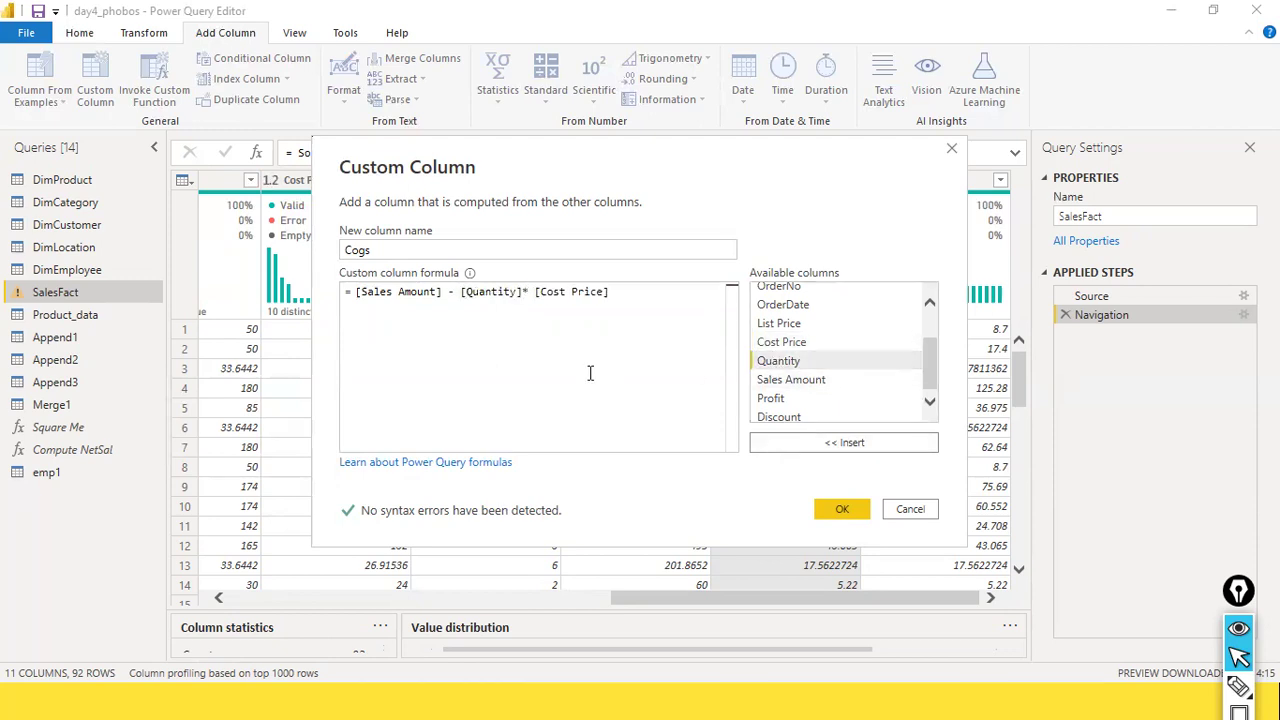
key("ctrl+Left")
key("ctrl+Left")
type("(")
key("Home")
type("(")
key("BackSpace")
left_click(590, 373)
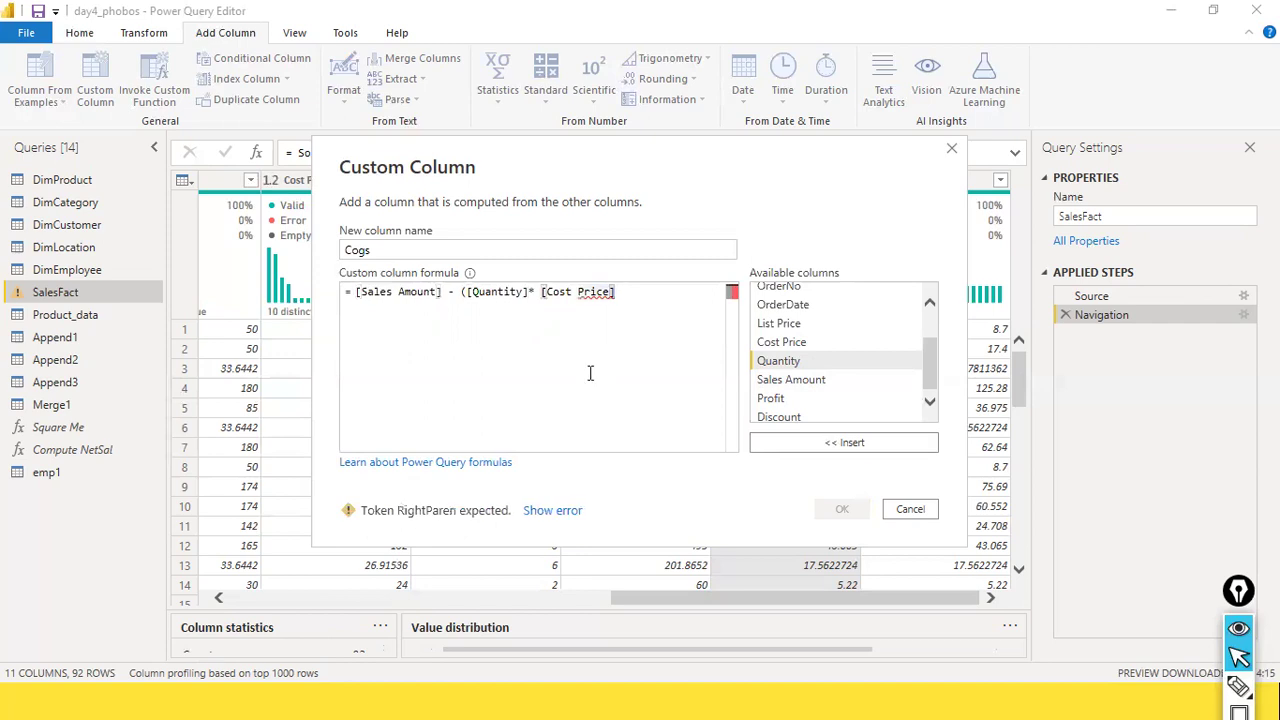
type(")")
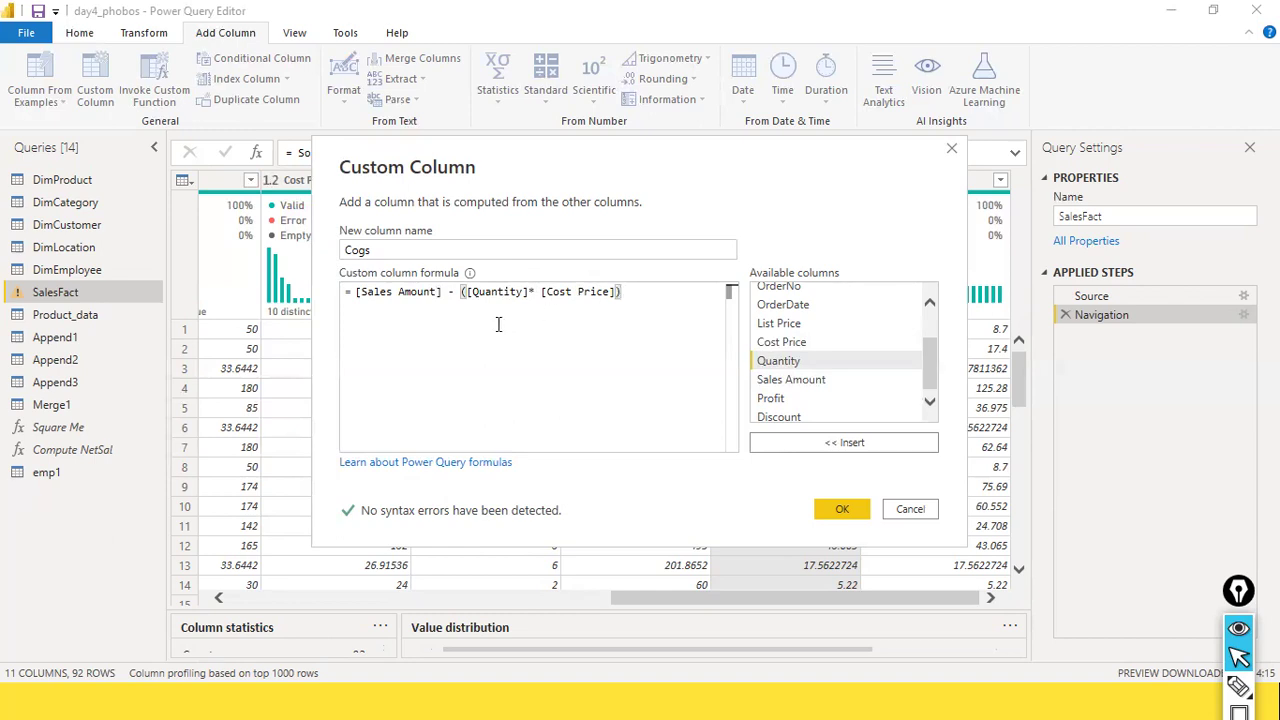
Step: Remove the [Sales Amount] - part, leaving the formula ([Quantity]* [Cost Price])
left_click(456, 295)
left_click_drag(466, 292, 350, 292)
left_click(398, 292)
left_click_drag(460, 292, 337, 294)
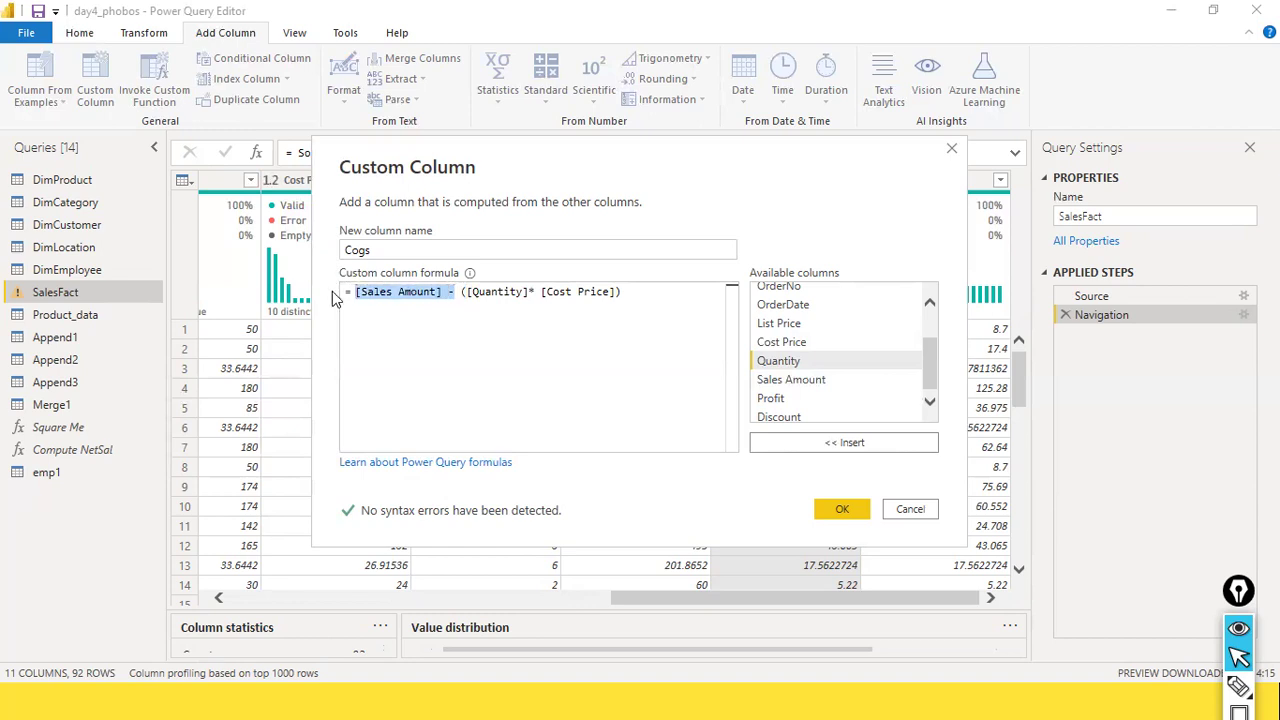
key("BackSpace")
key("Delete")
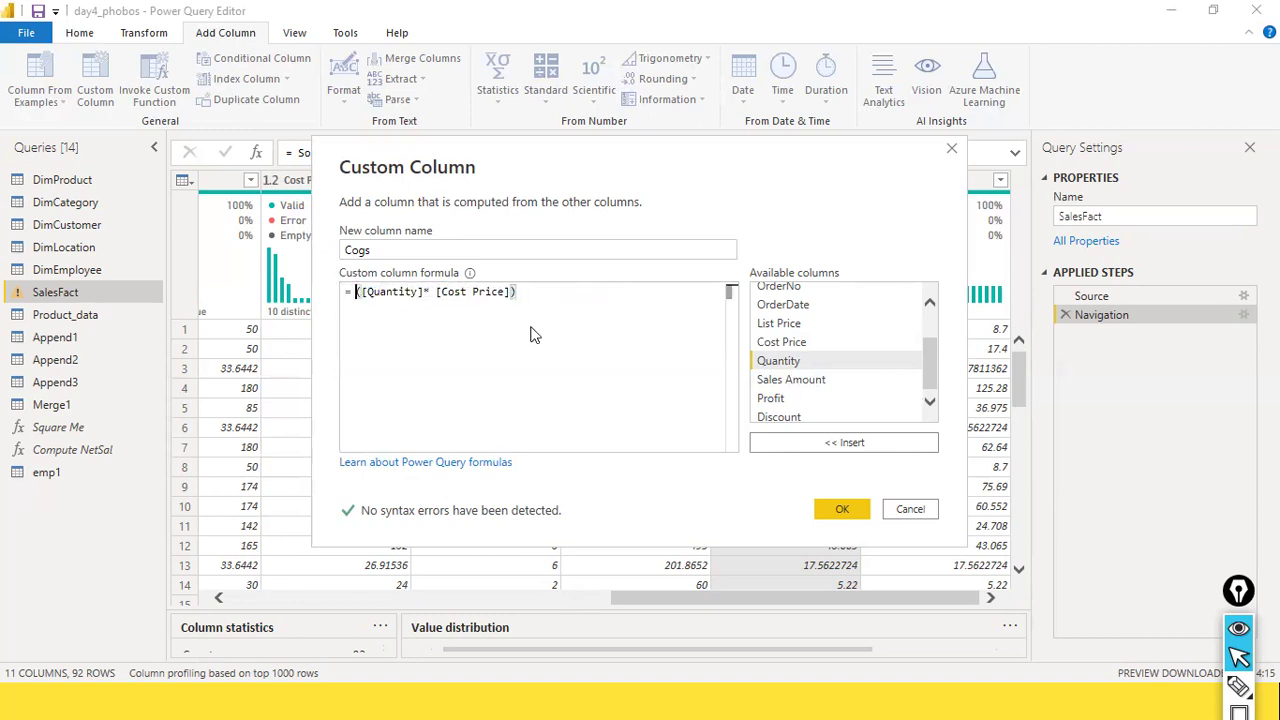
Step: Confirm the Cogs column and check its quality bar shows 92 valid values
left_click(840, 510)
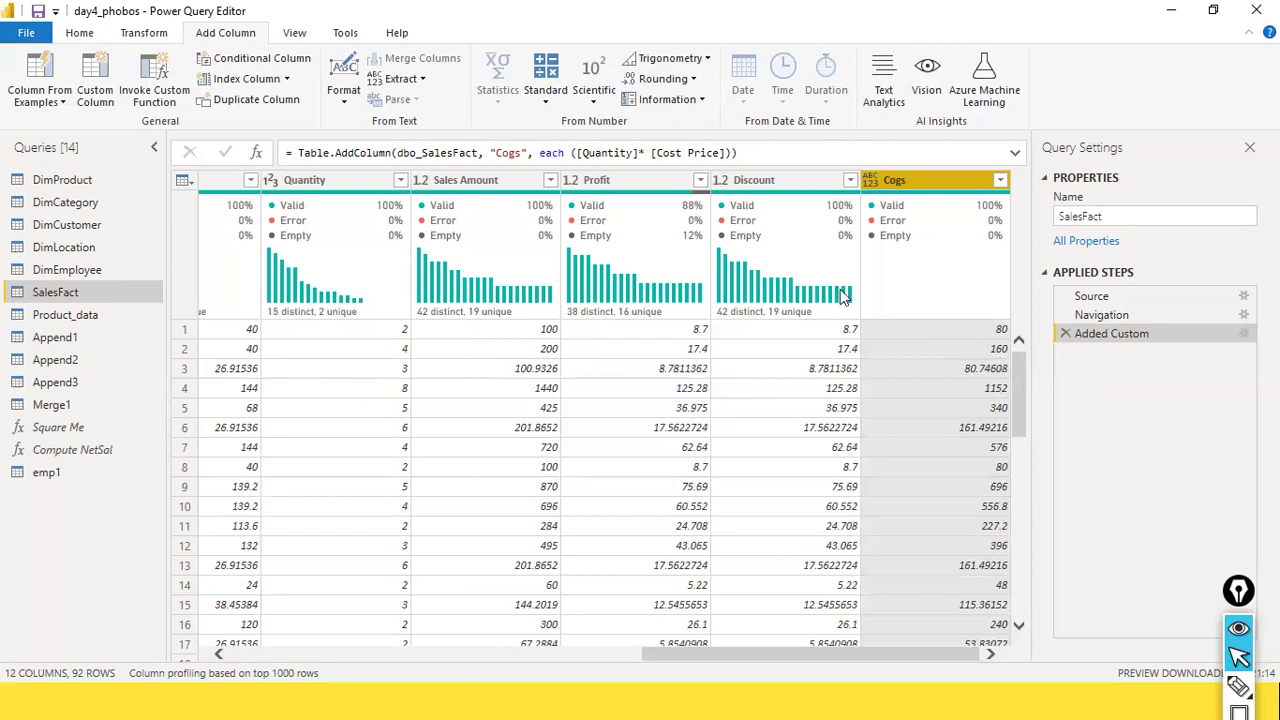
mouse_move(954, 214)
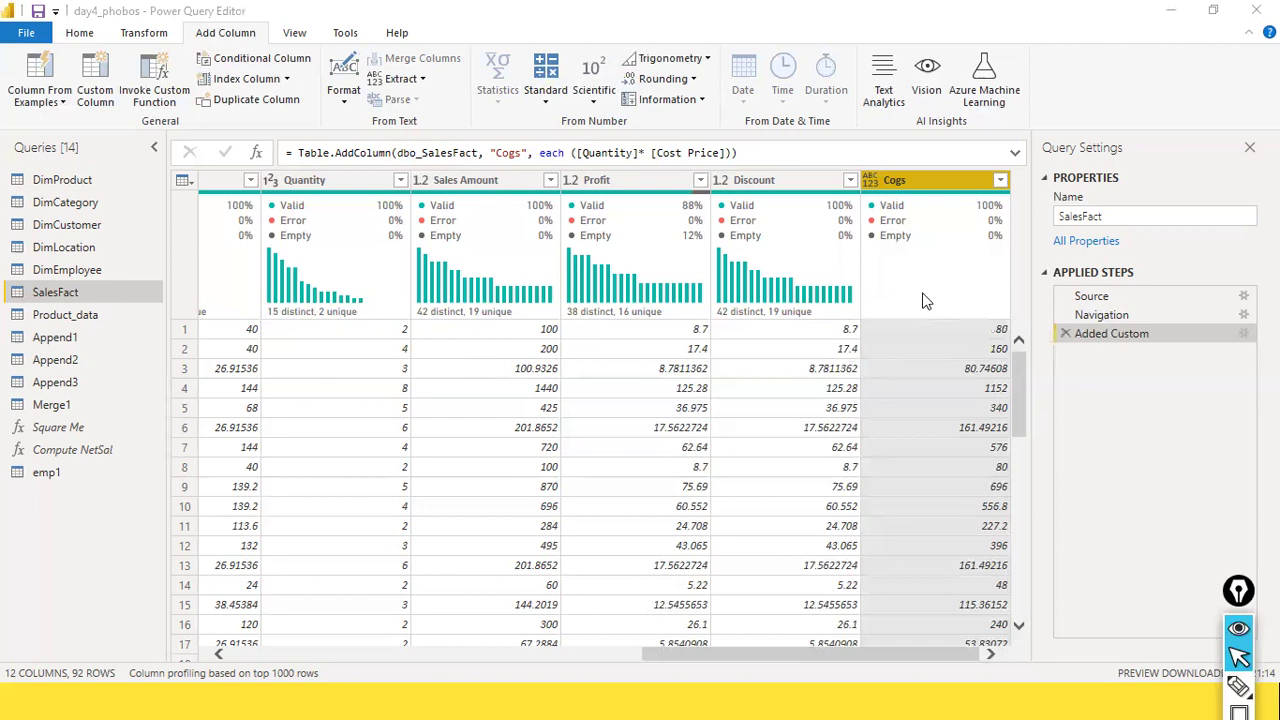
mouse_move(980, 247)
Step: Start another custom column and name it Net Profit
left_click(96, 95)
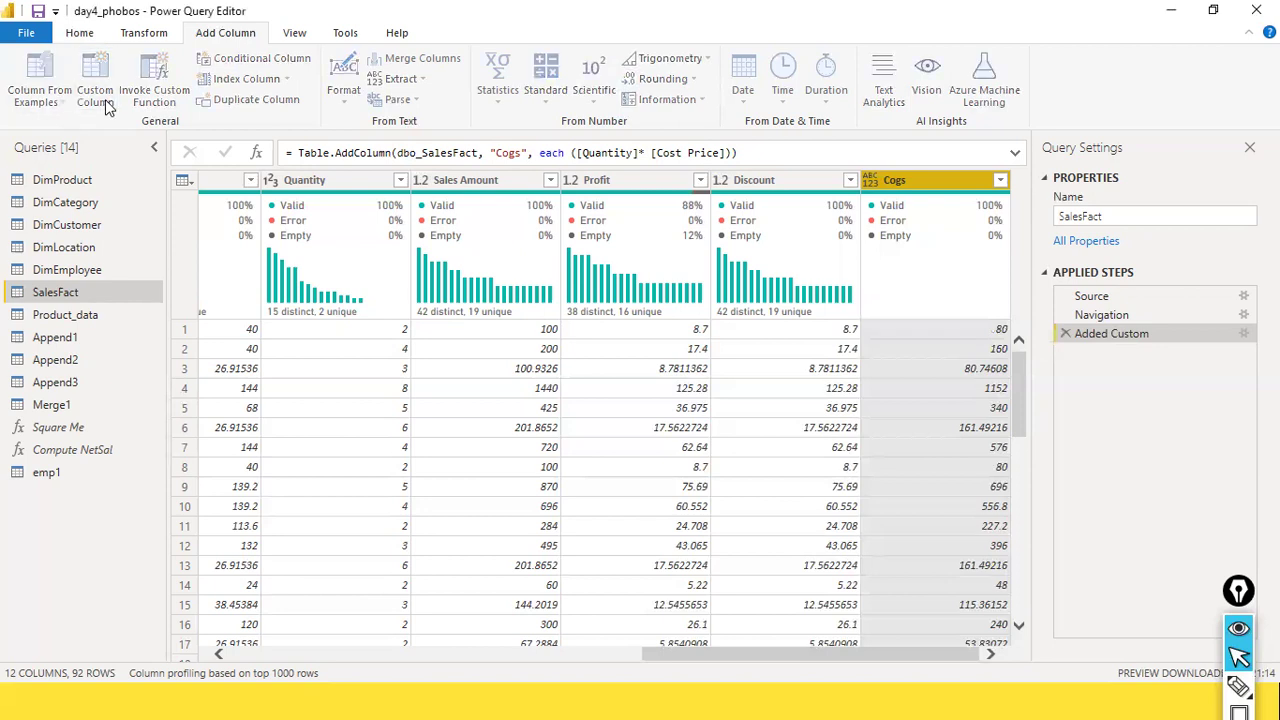
type("NCustom")
key("ctrl+a")
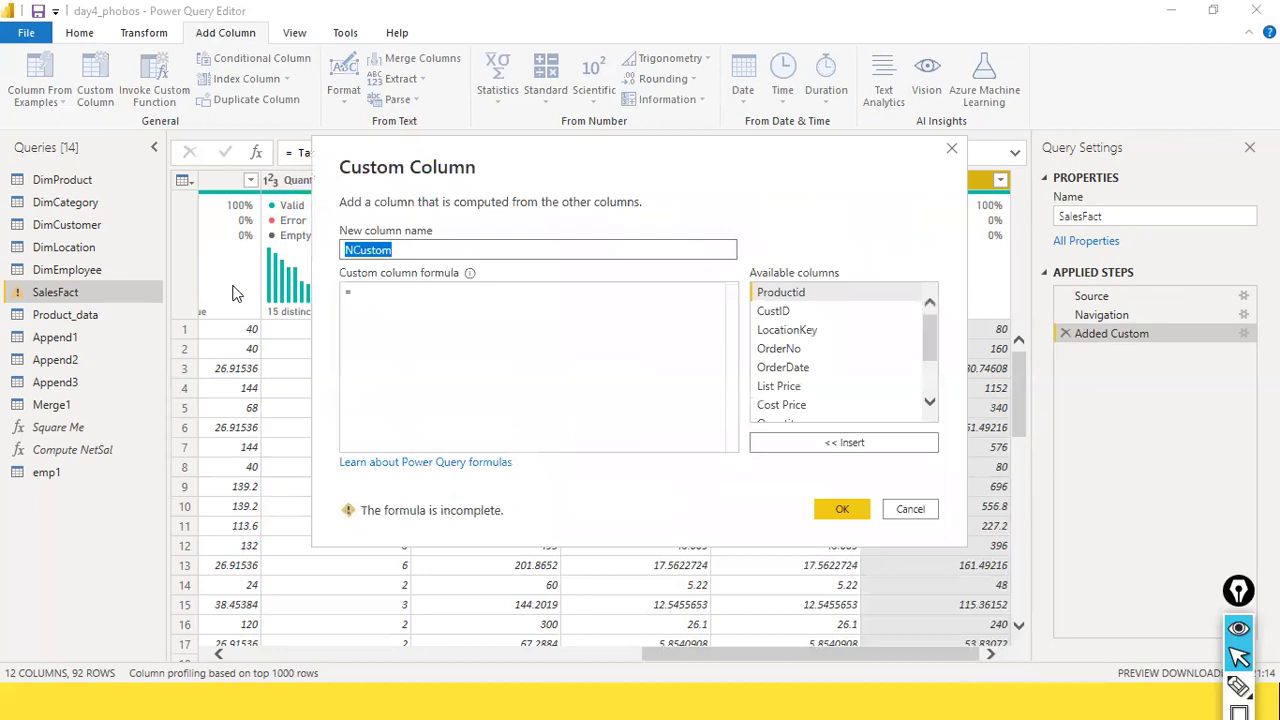
type("Net Profit")
key("Tab")
Step: Write the formula [Sales Amount] - [Cogs] using the available columns list
left_click(578, 328)
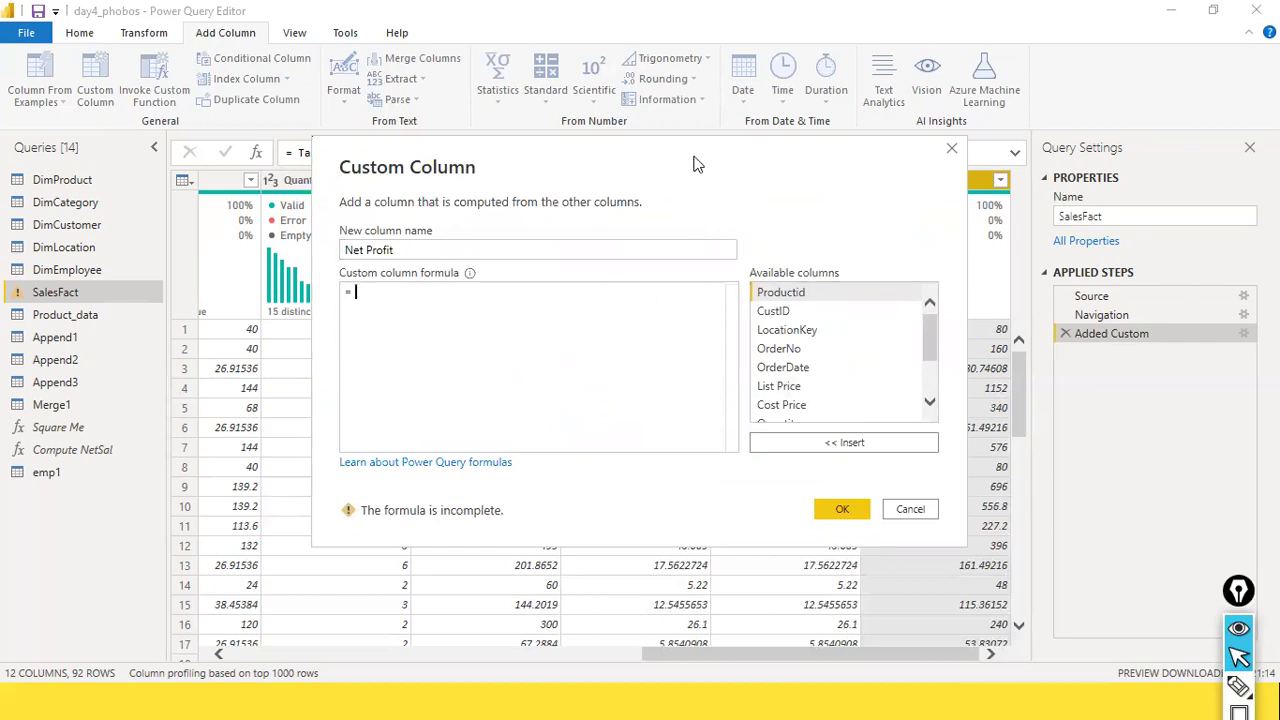
scroll(819, 394, "down", 1)
scroll(819, 400, "down", 1)
double_click(824, 384)
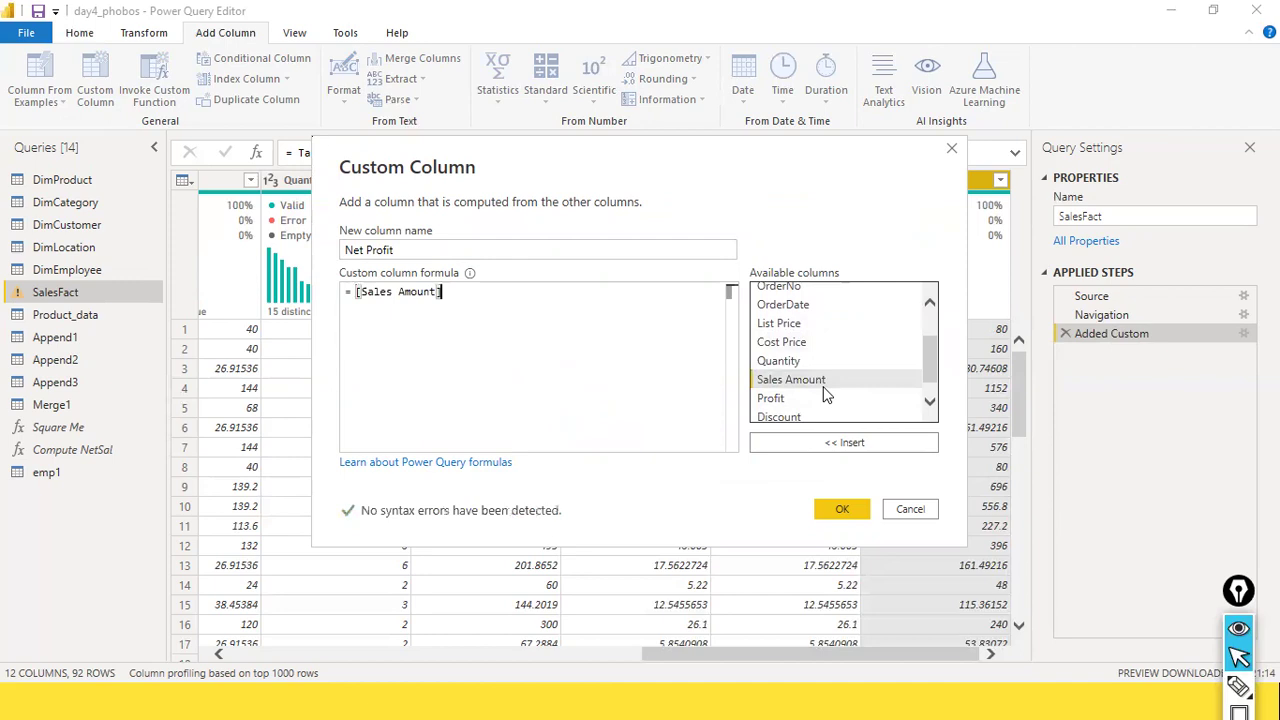
type("-")
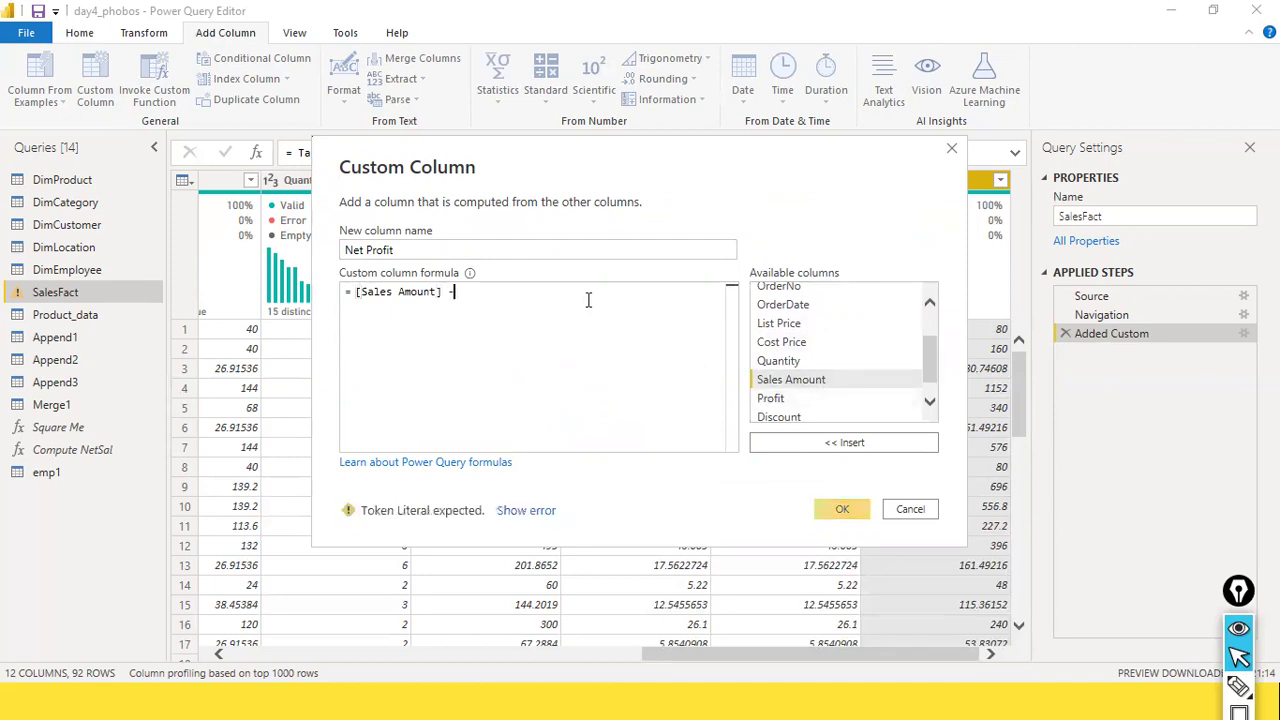
scroll(810, 345, "down", 1)
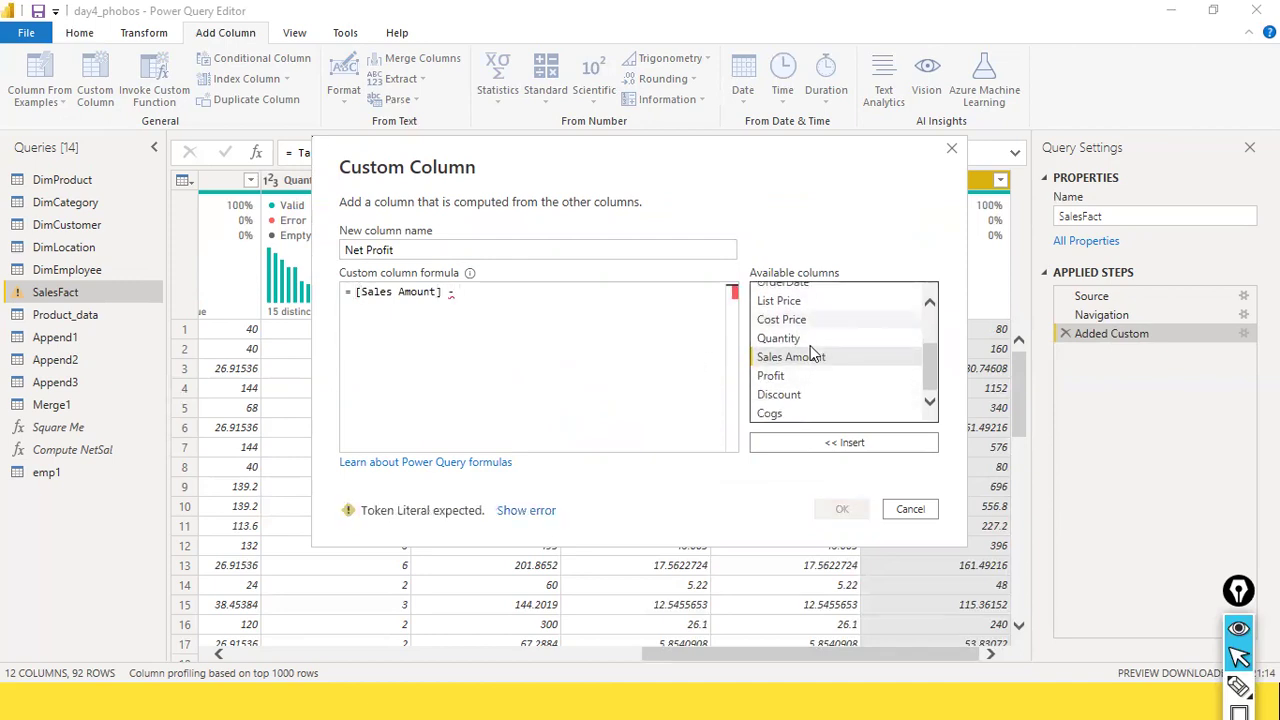
double_click(770, 413)
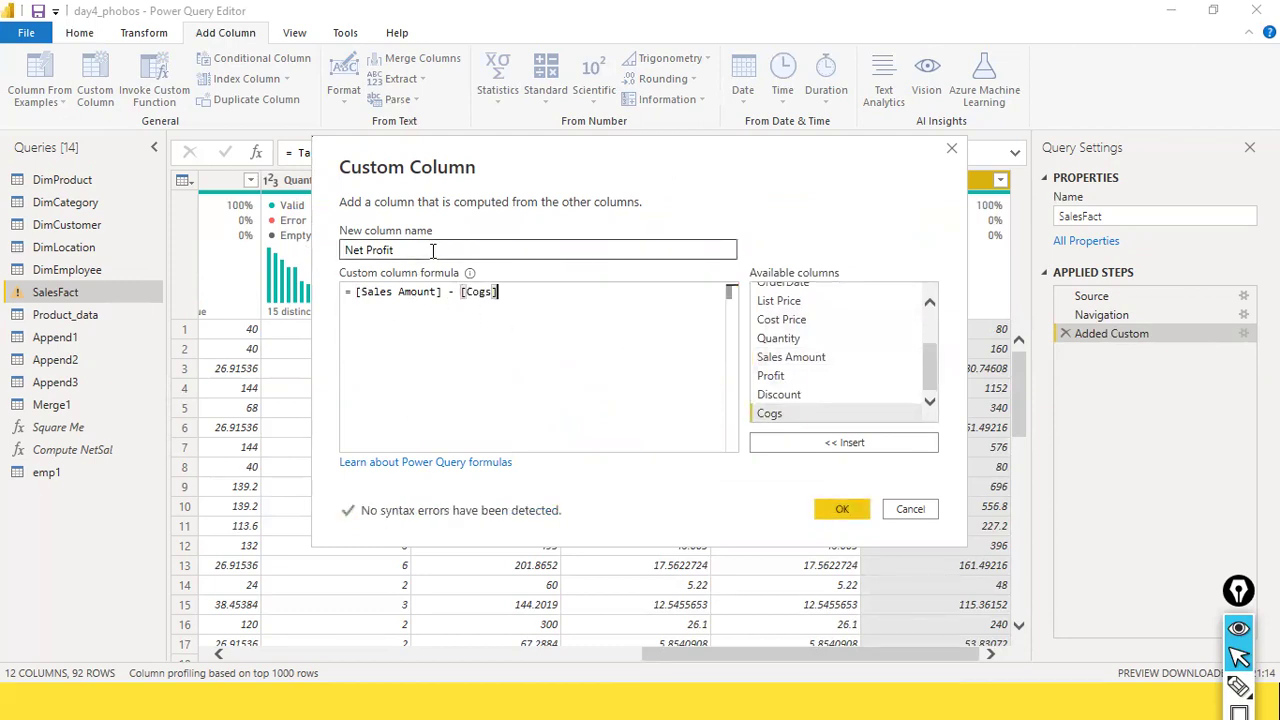
Step: Confirm the Net Profit column, adding the Added Custom1 step to SalesFact
left_click(845, 509)
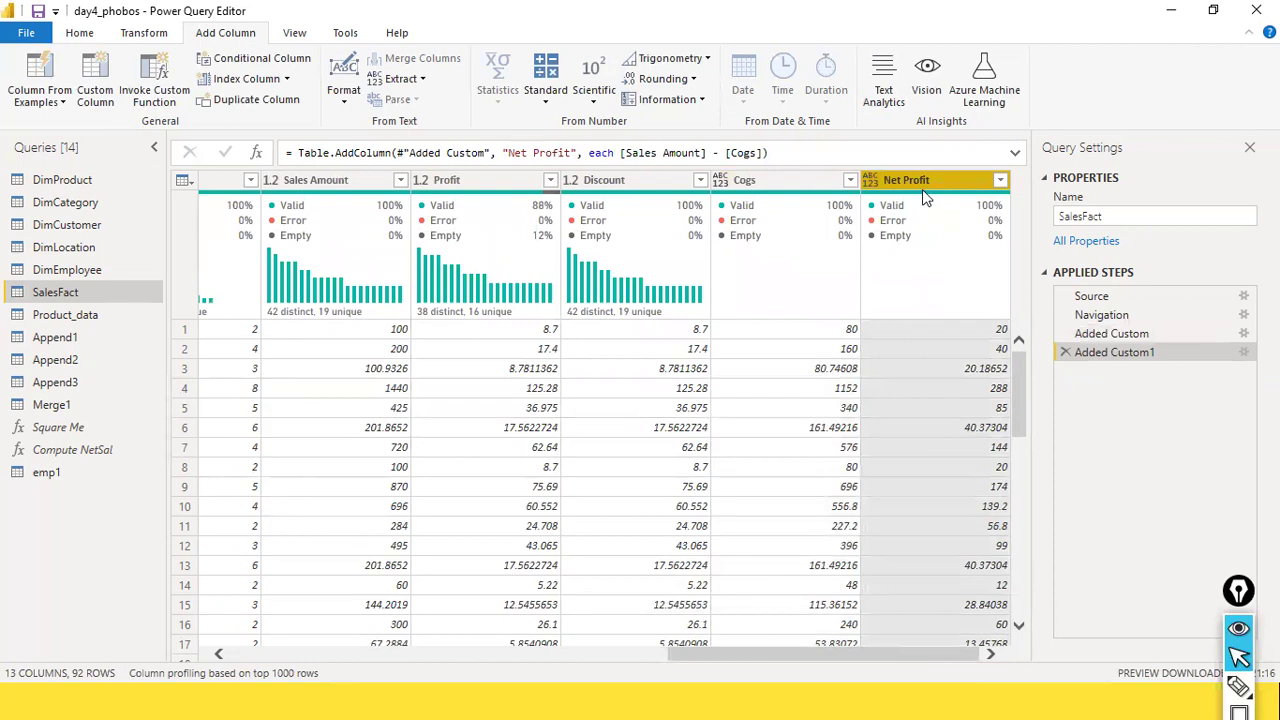
mouse_move(990, 207)
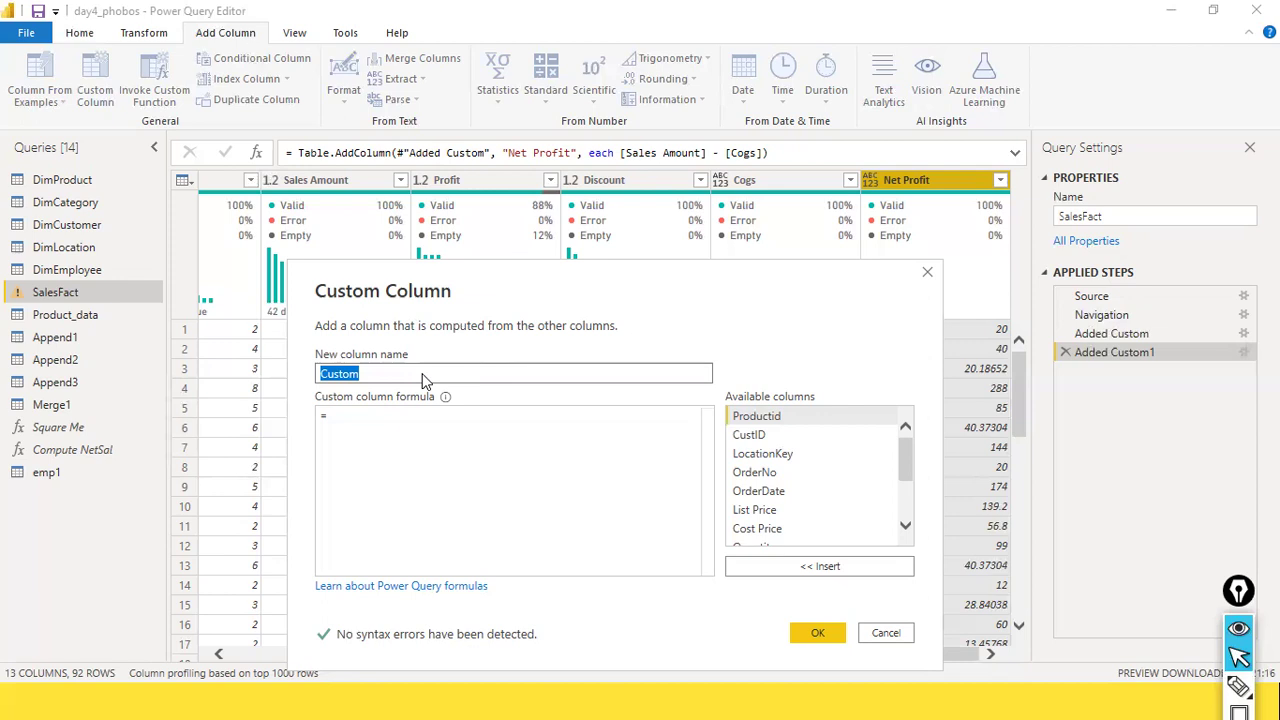
Step: Name the new custom column 'Net Profit Margin'
left_click_drag(522, 296, 432, 238)
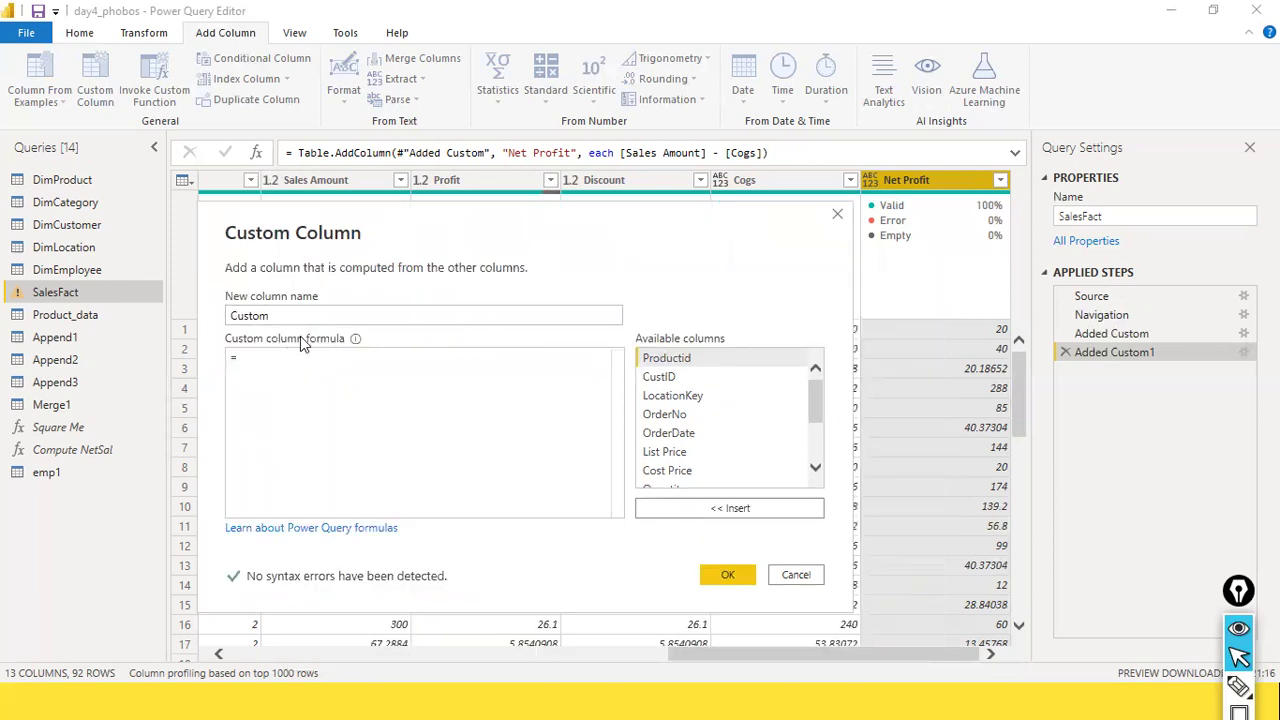
left_click_drag(316, 319, 212, 318)
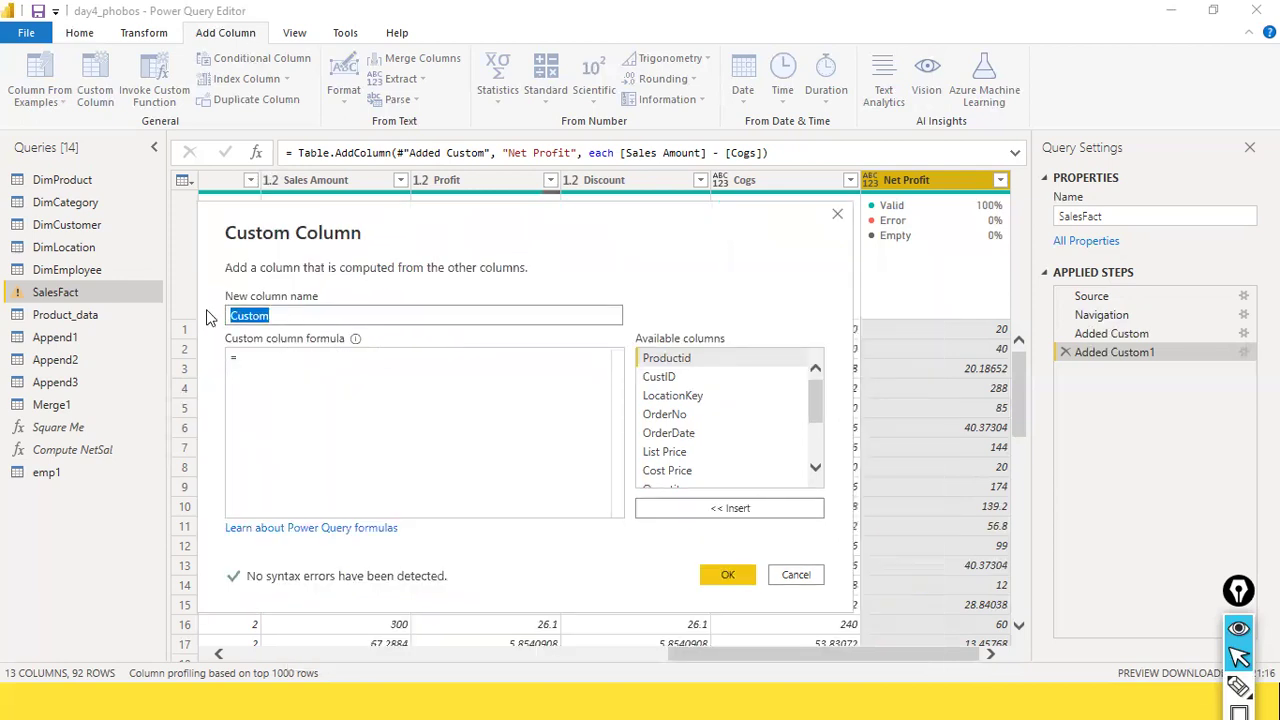
type("Net ")
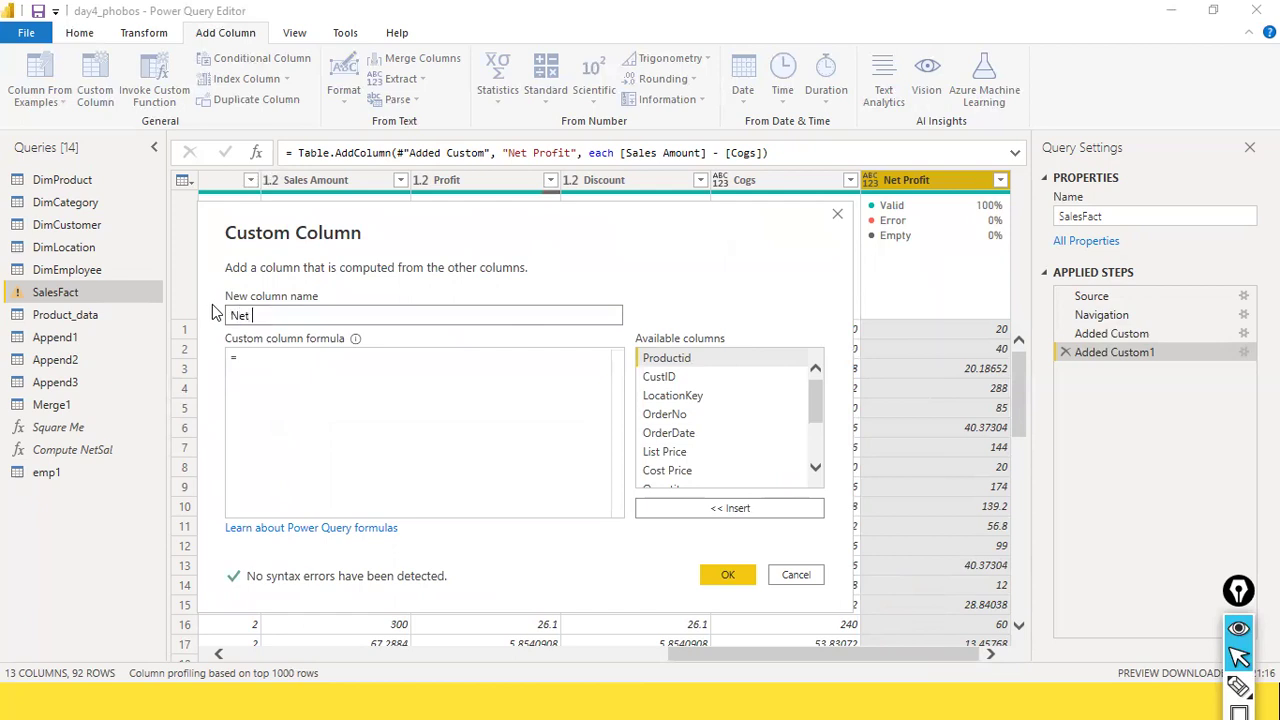
type("Profit Margin")
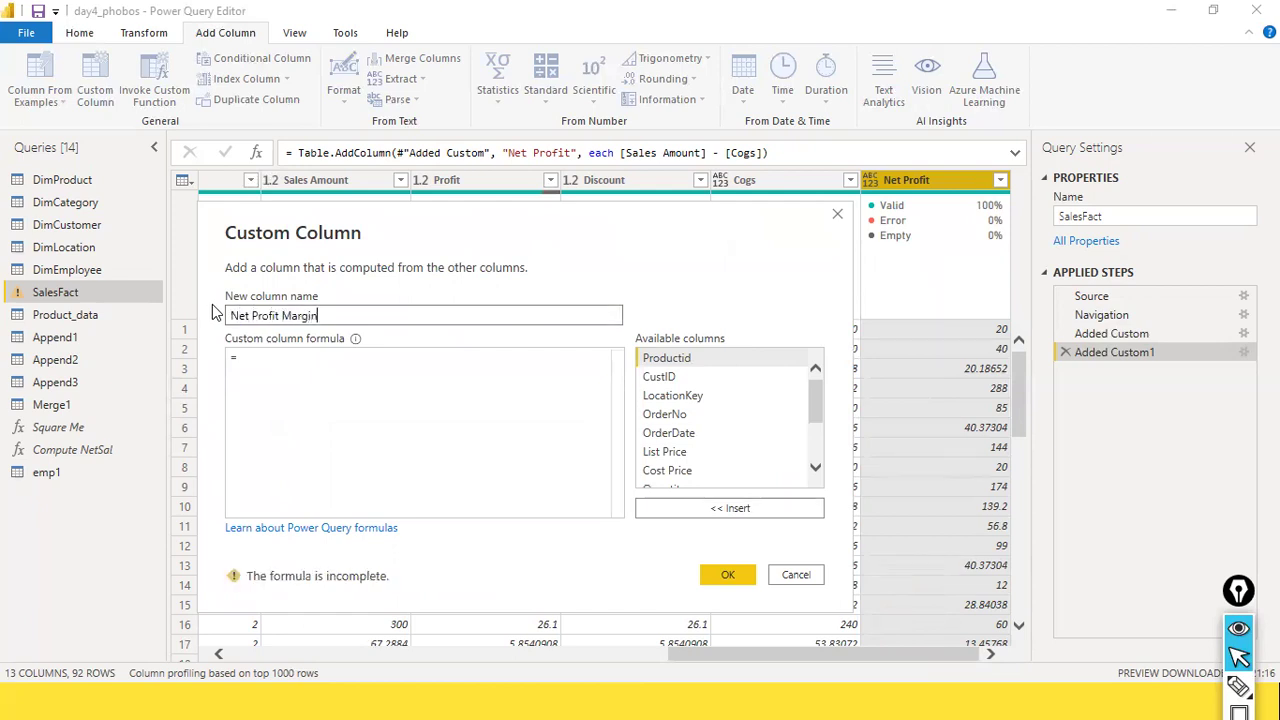
key("Tab")
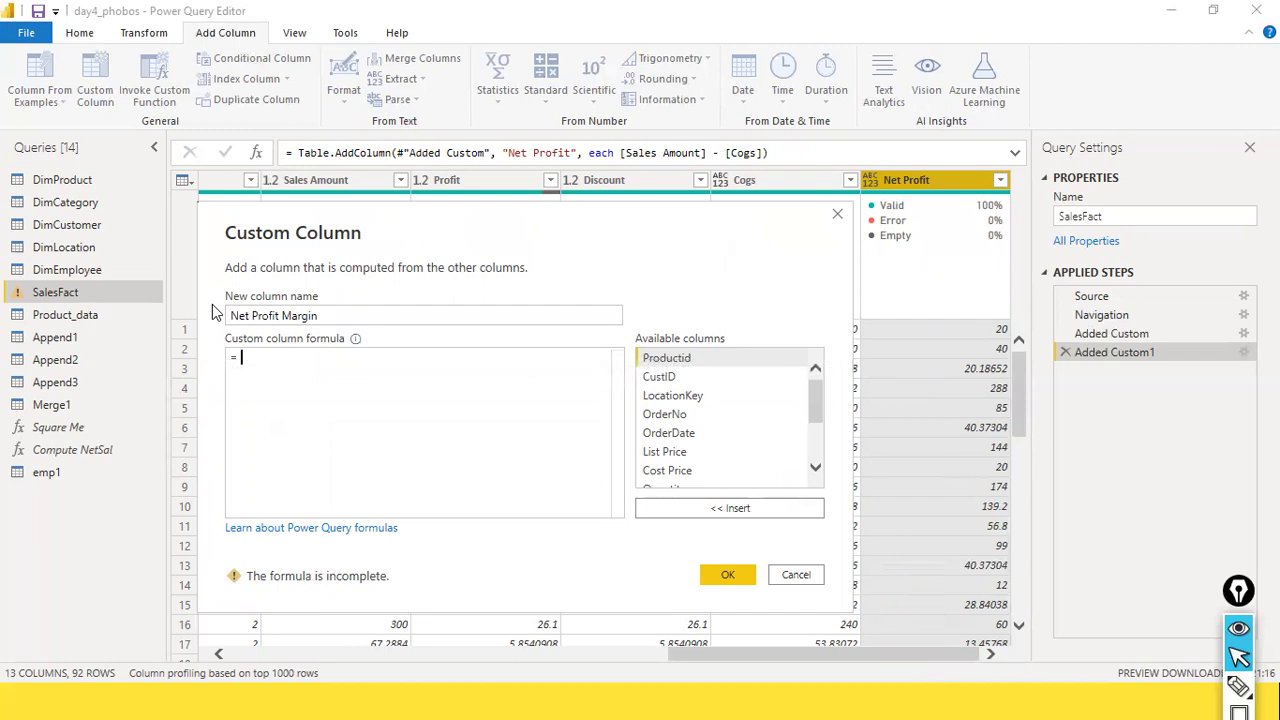
Step: Draft the formula as ([Net Profit]- [Cogs])/ [Sales Amount]
type("Sales")
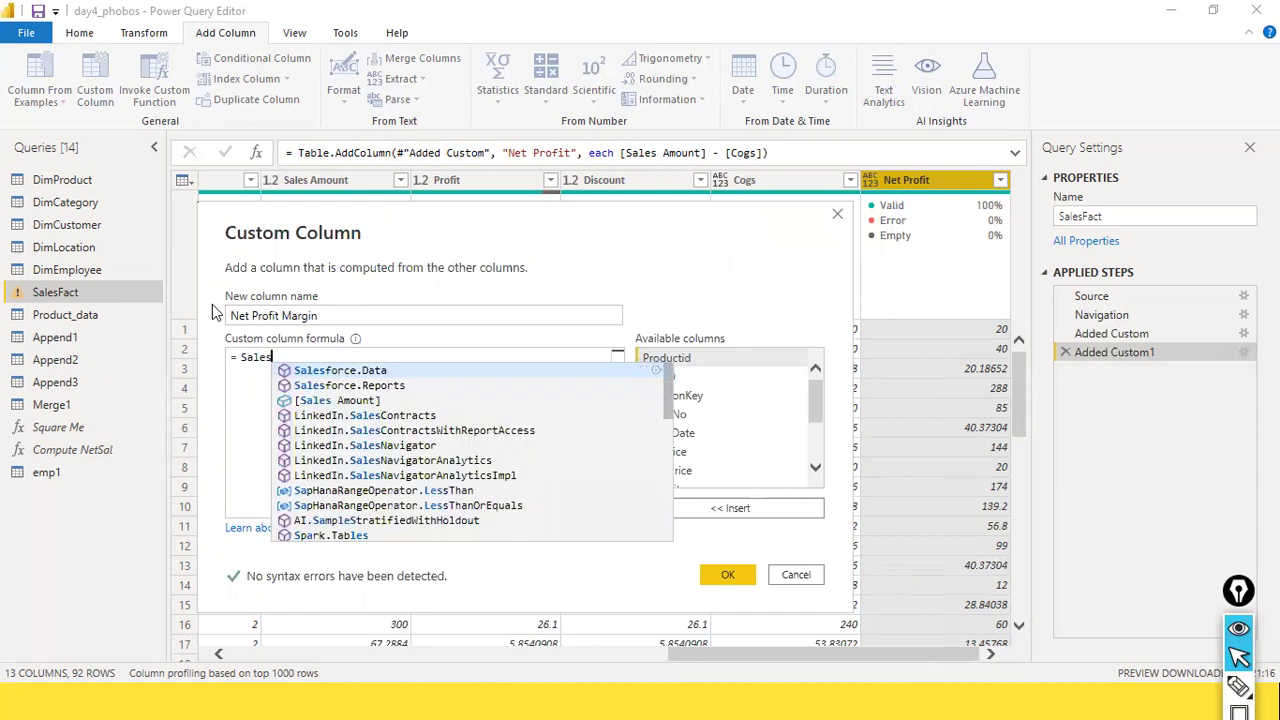
key("BackSpace")
key("BackSpace")
key("BackSpace")
key("BackSpace")
key("BackSpace")
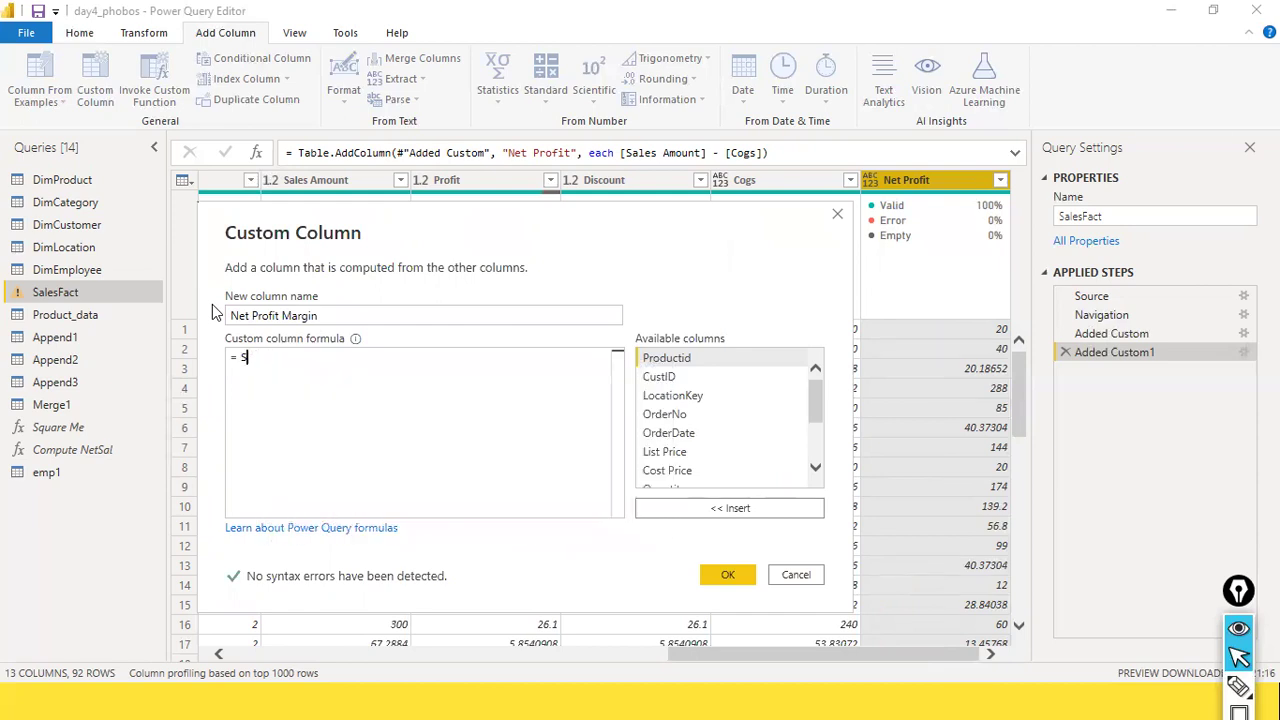
scroll(775, 415, "down", 1)
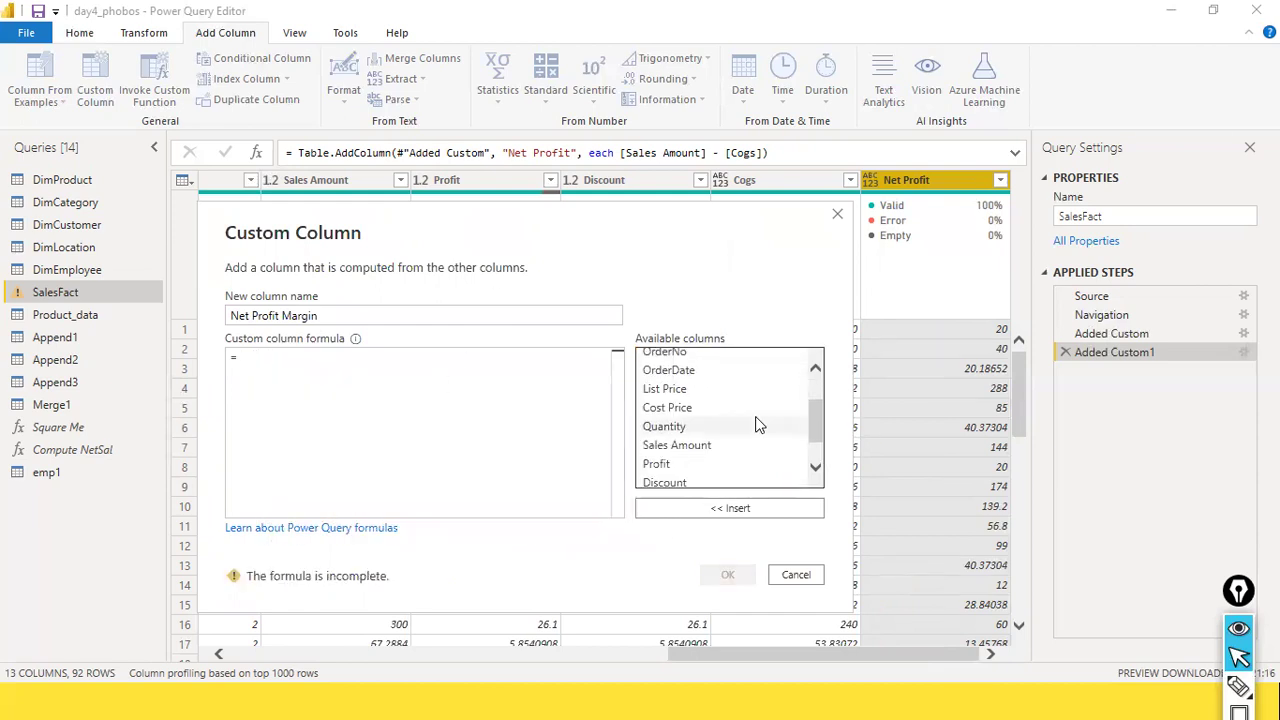
double_click(703, 445)
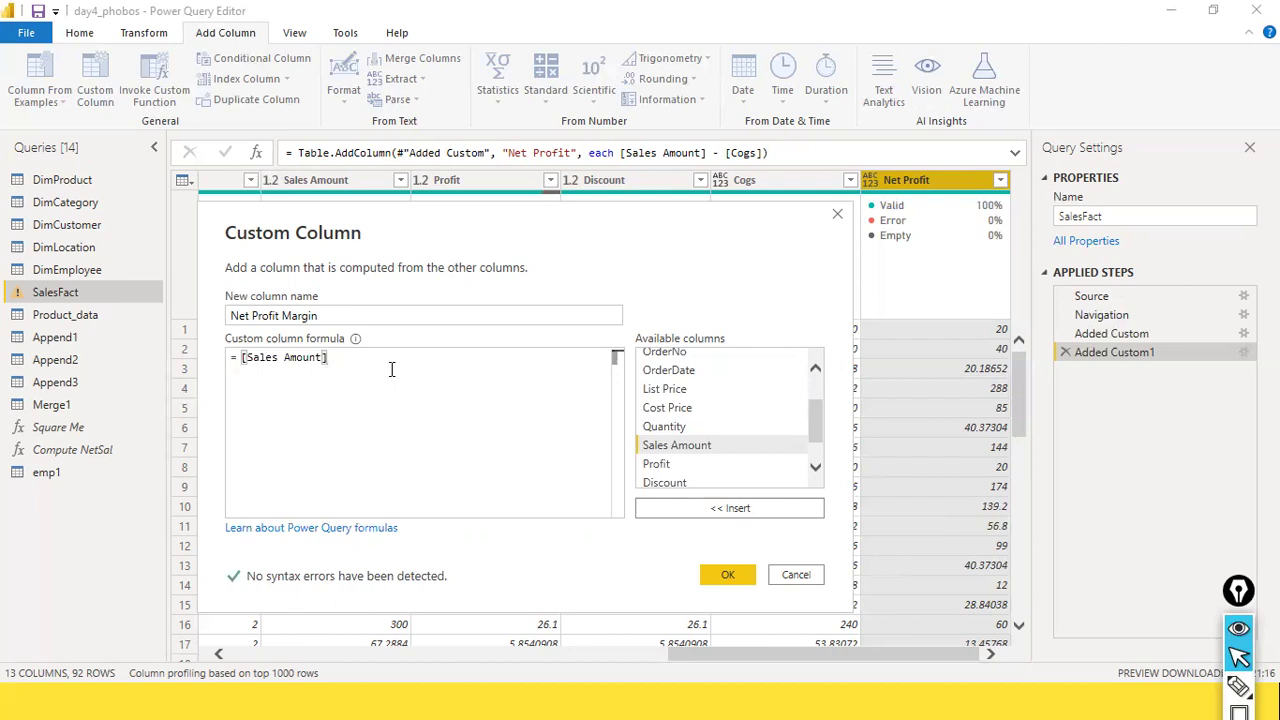
key("BackSpace")
key("BackSpace")
key("BackSpace")
key("BackSpace")
key("BackSpace")
key("BackSpace")
key("BackSpace")
key("BackSpace")
key("BackSpace")
key("BackSpace")
key("BackSpace")
key("BackSpace")
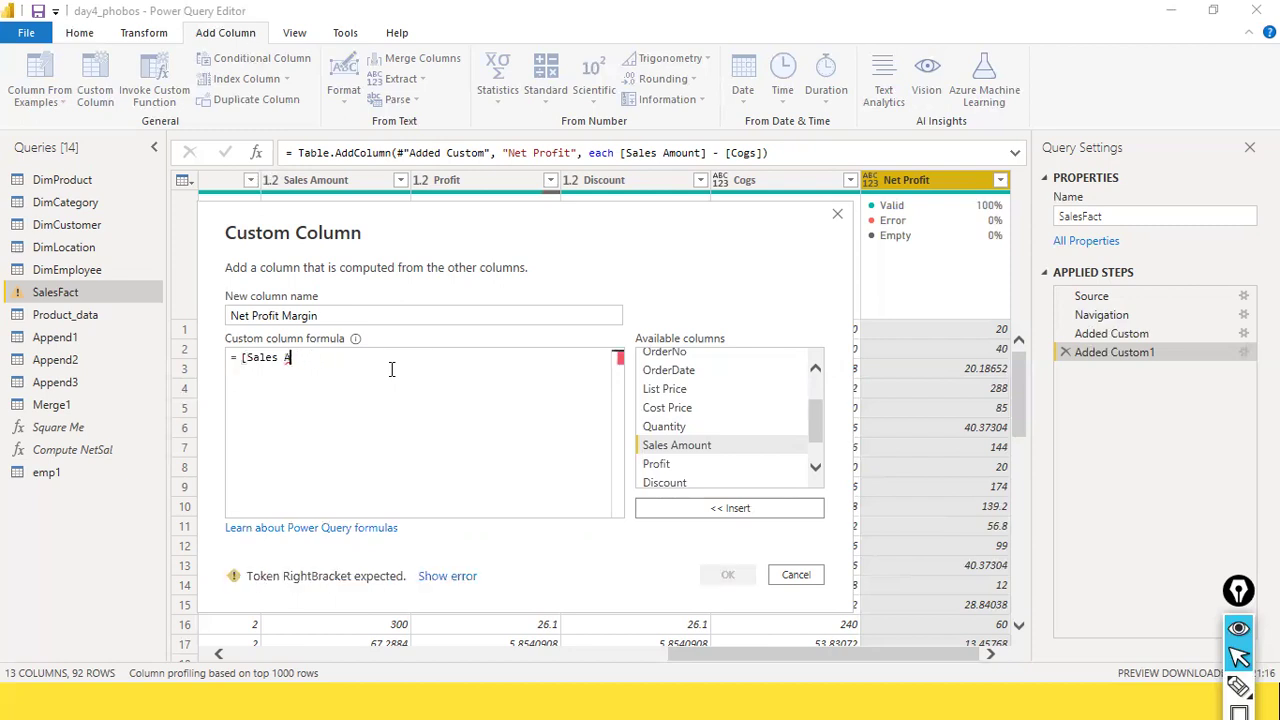
key("BackSpace")
key("BackSpace")
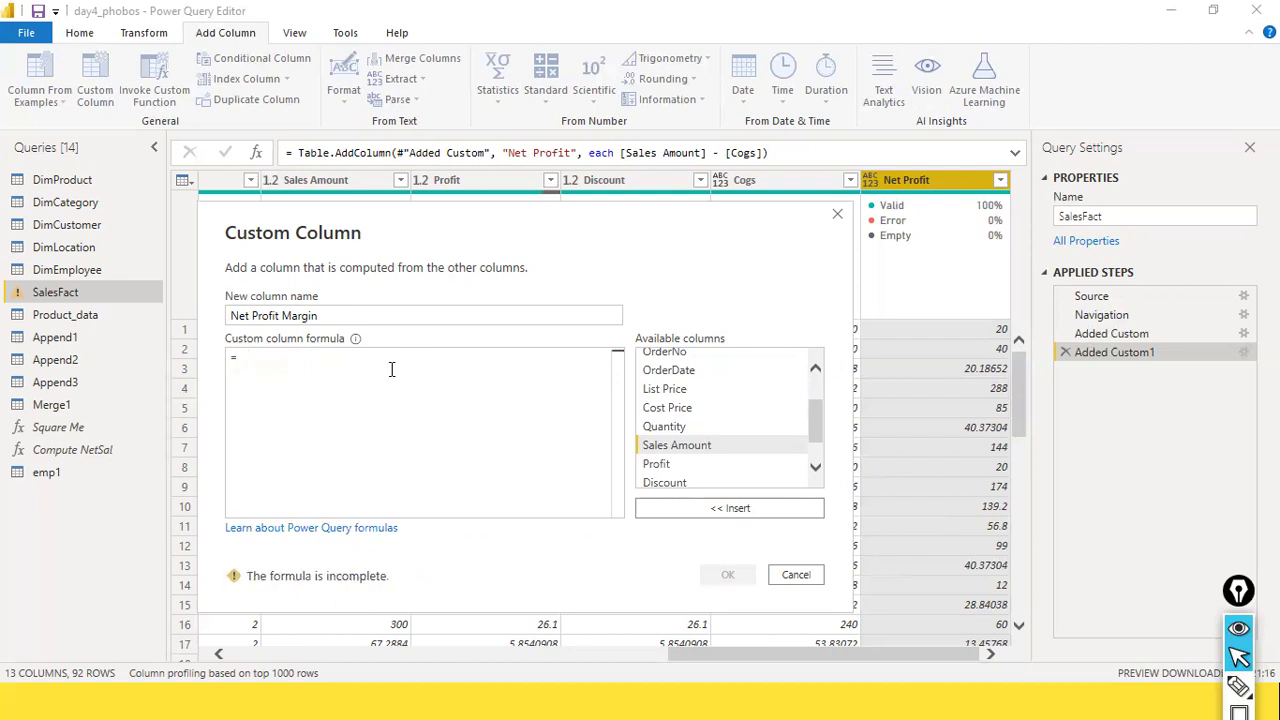
type("Net")
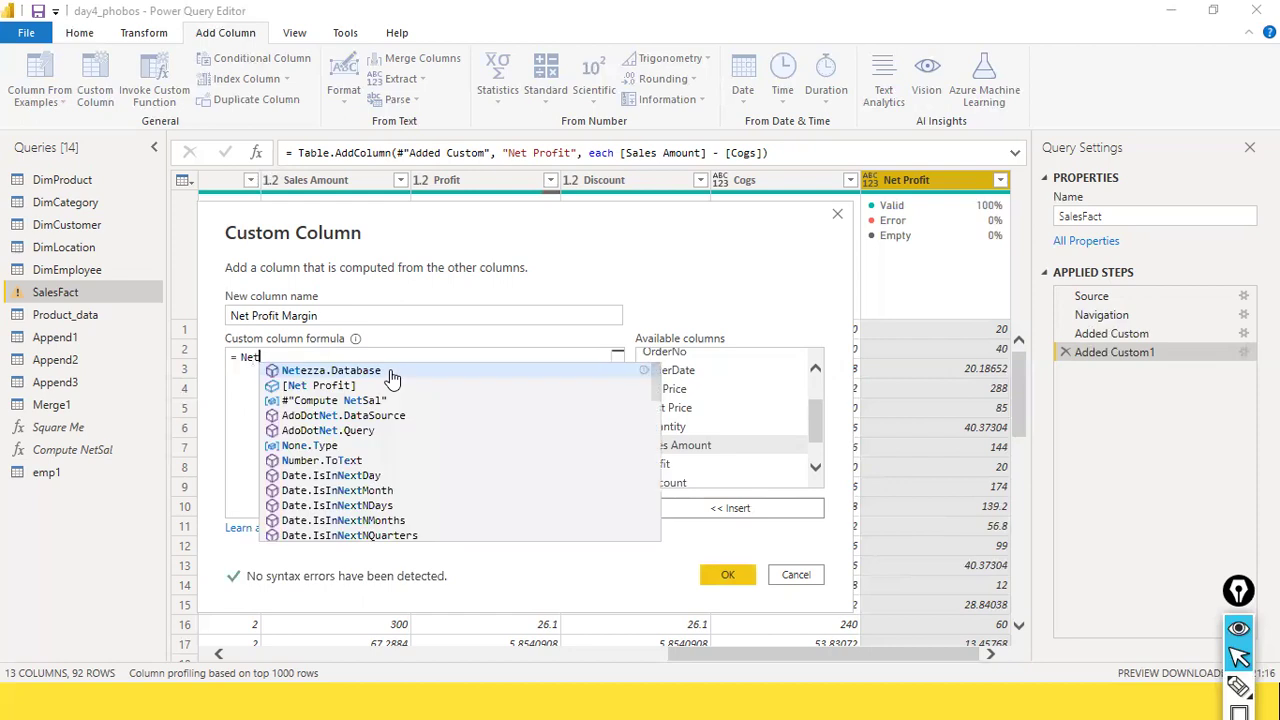
type(" pro")
left_click(390, 372)
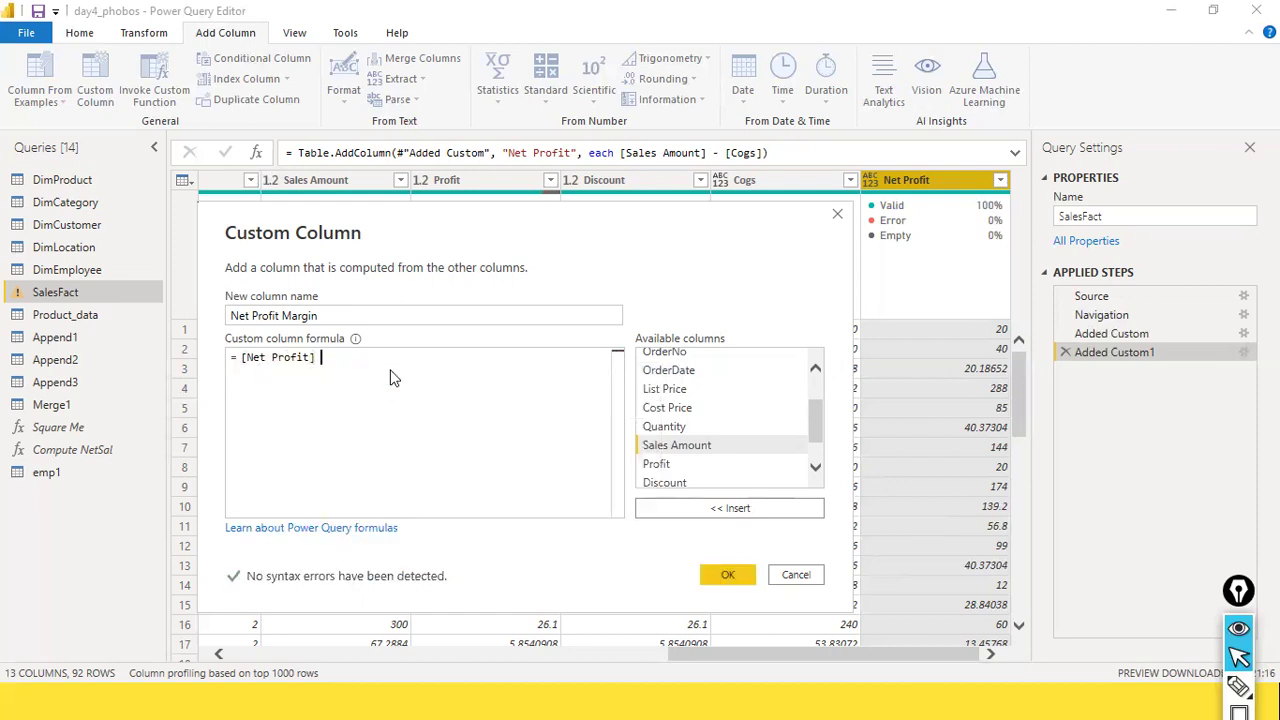
type("- cogs")
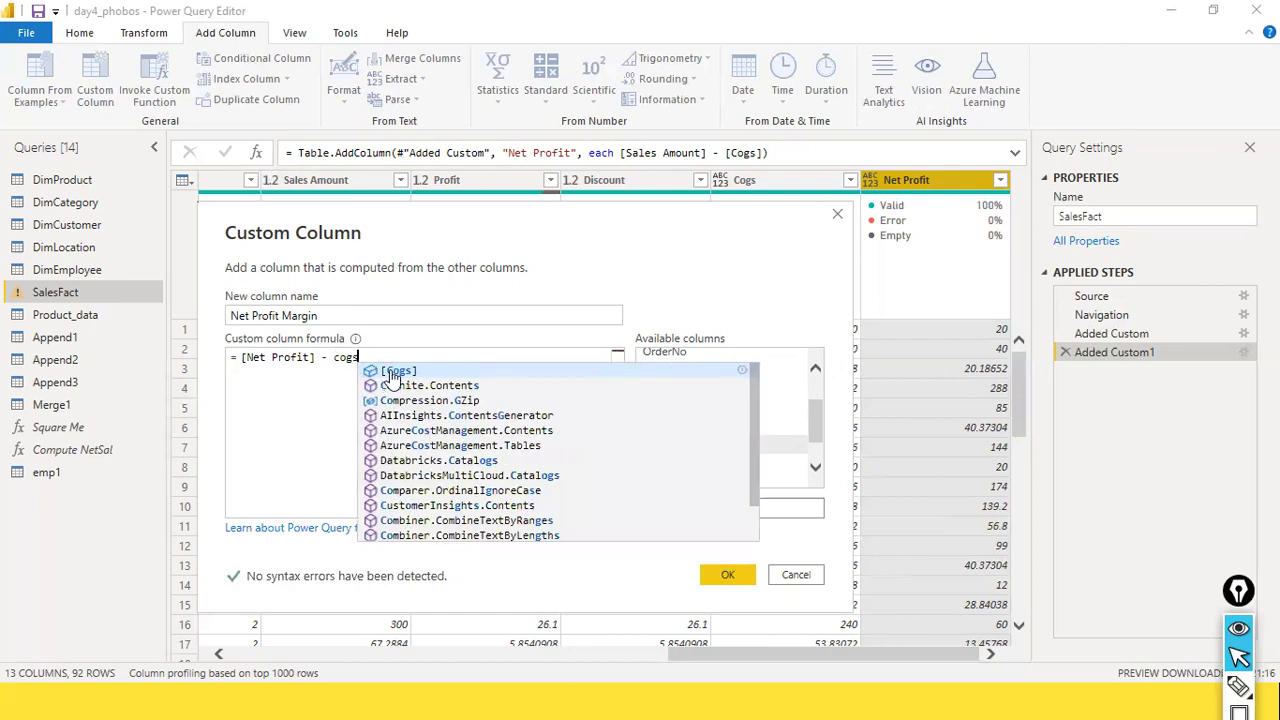
left_click(391, 370)
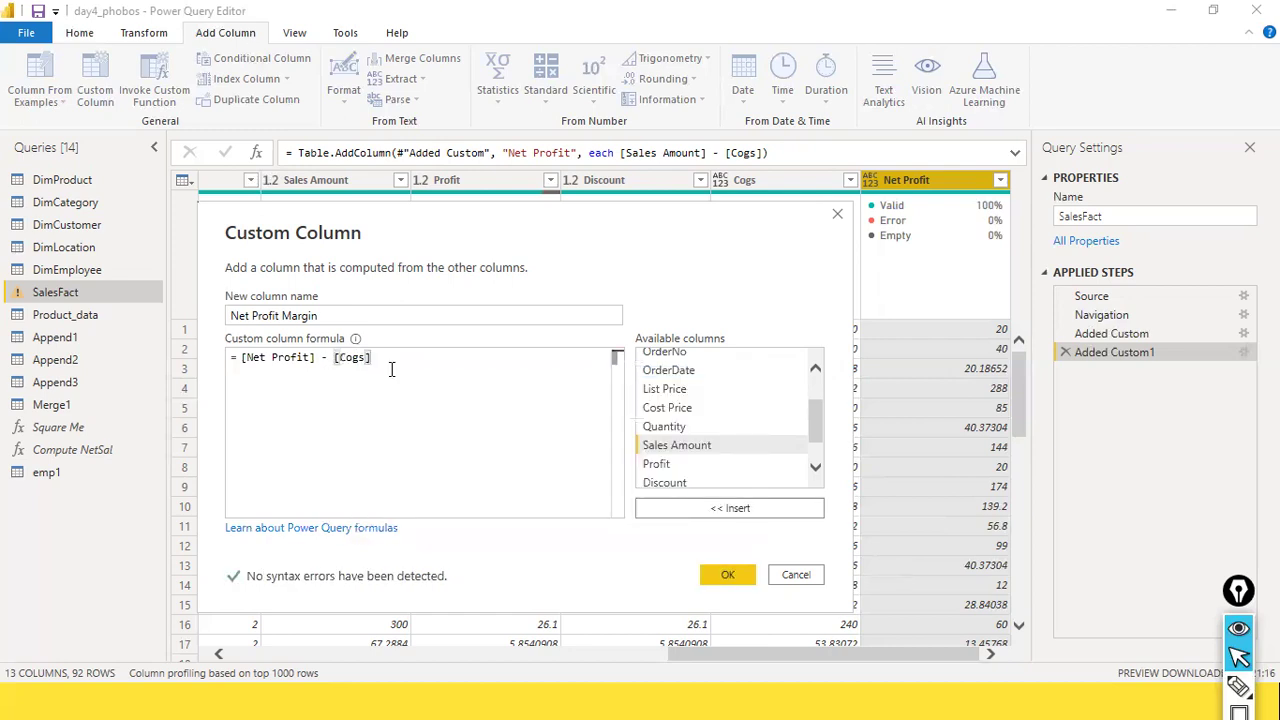
type(")")
key("Left")
key("Left")
key("Left")
key("Left")
key("Left")
key("Left")
key("Left")
key("Left")
key("Left")
key("Left")
key("Left")
key("Left")
key("Left")
key("Left")
key("Left")
key("Left")
key("Left")
key("Left")
key("Left")
key("Left")
key("Left")
key("Left")
key("Left")
key("Left")
key("Left")
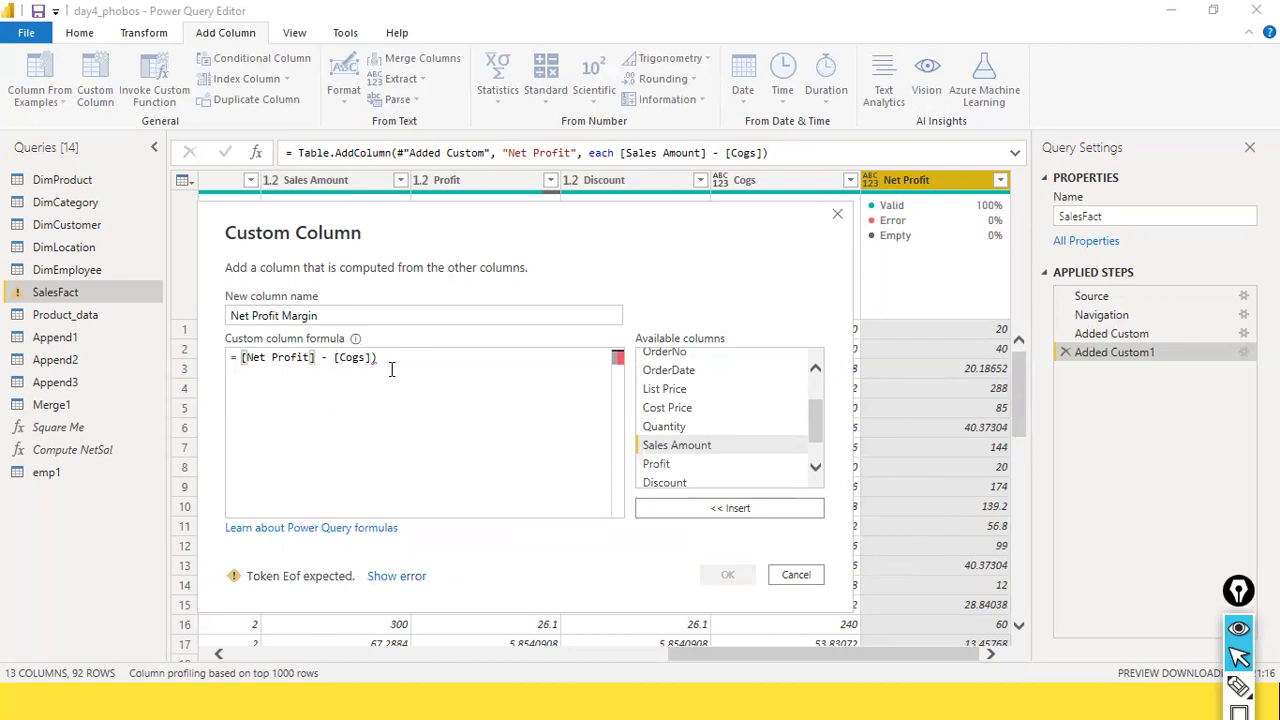
type("(")
left_click(391, 369)
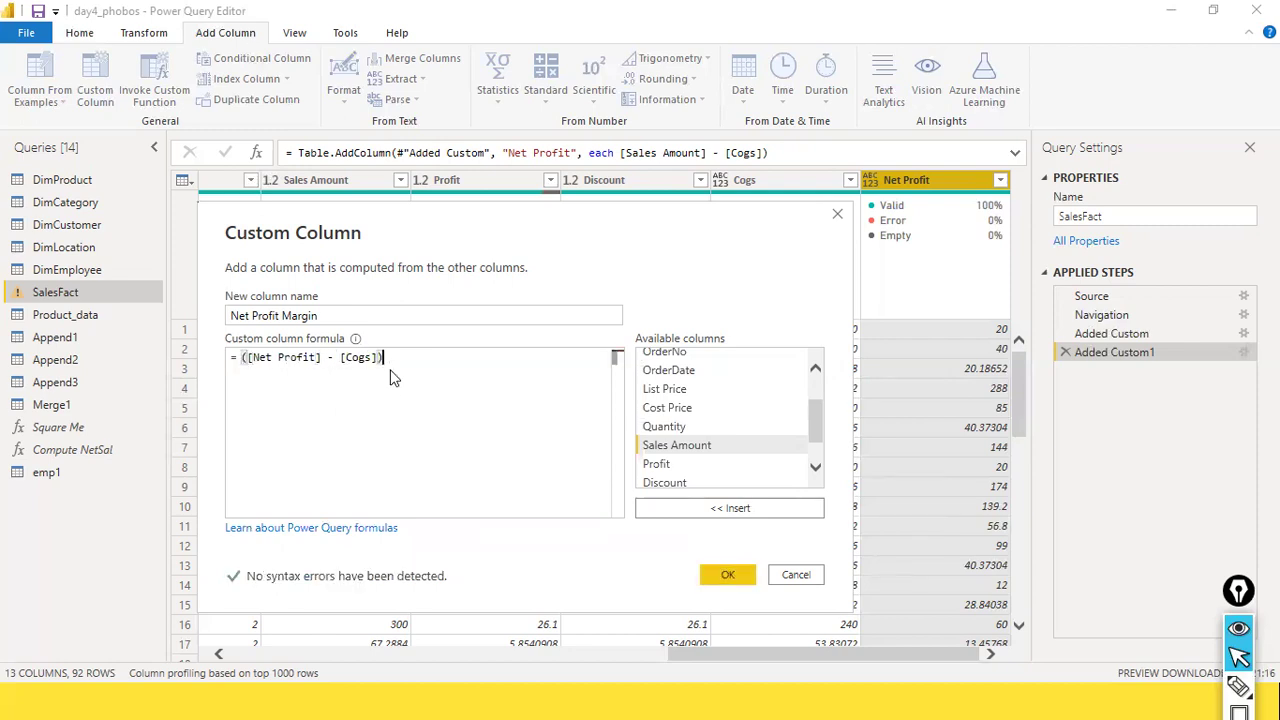
type("/")
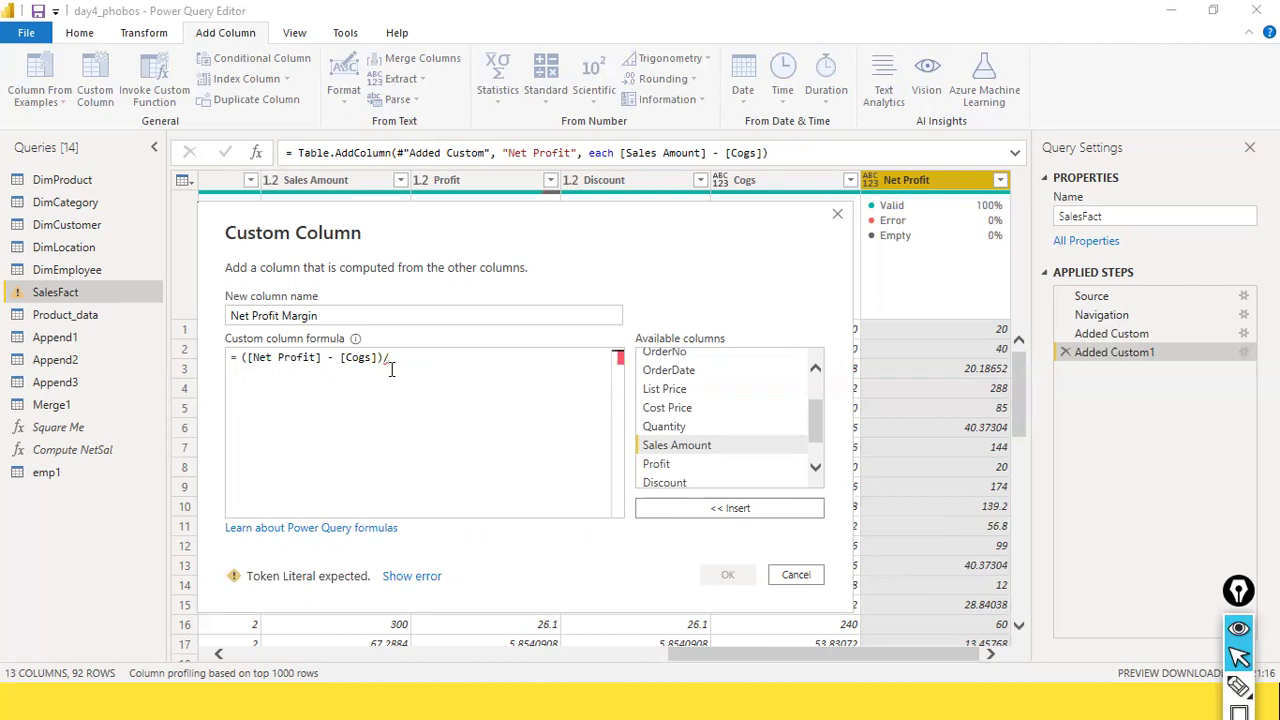
type("n")
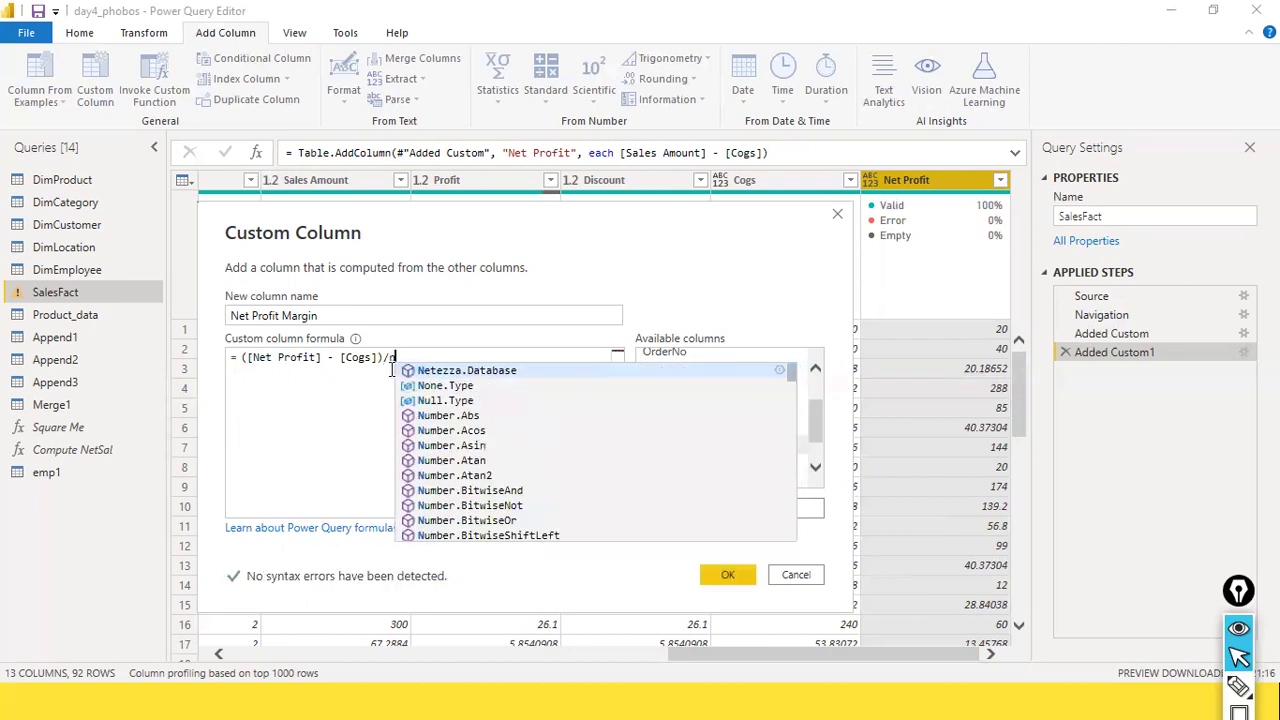
key("BackSpace")
type("sales")
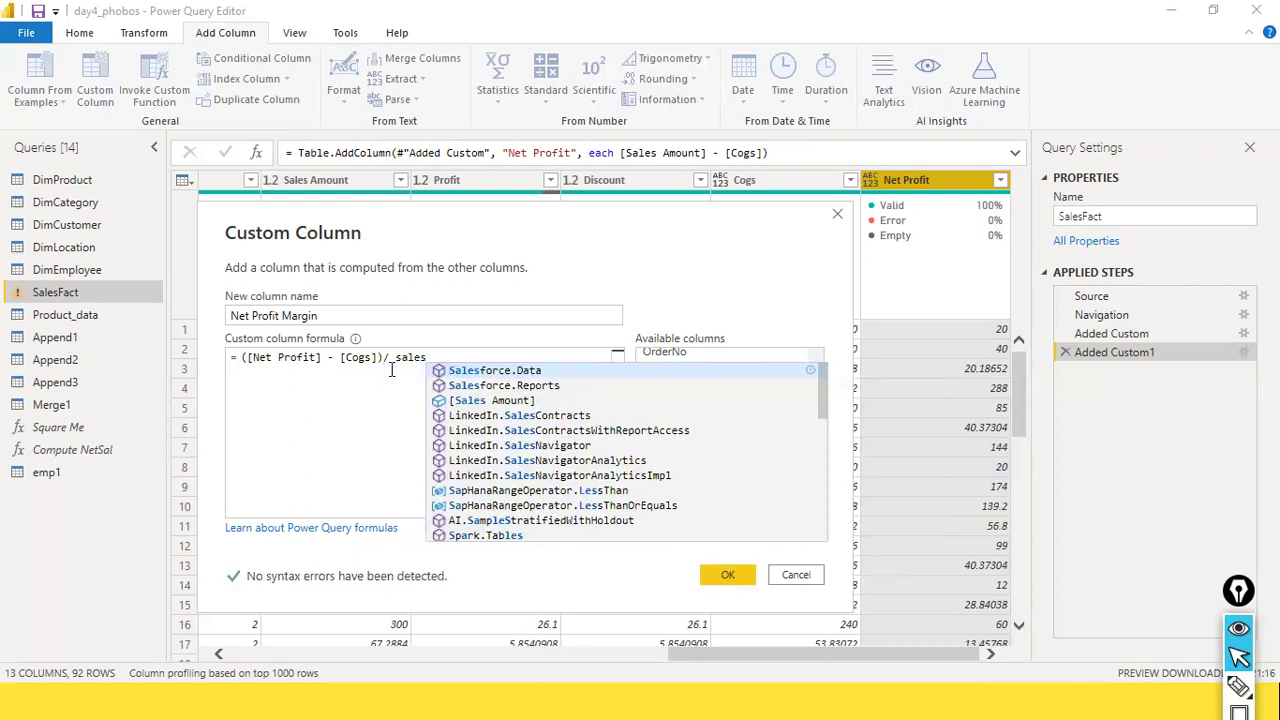
key("BackSpace")
key("Down")
key("Down")
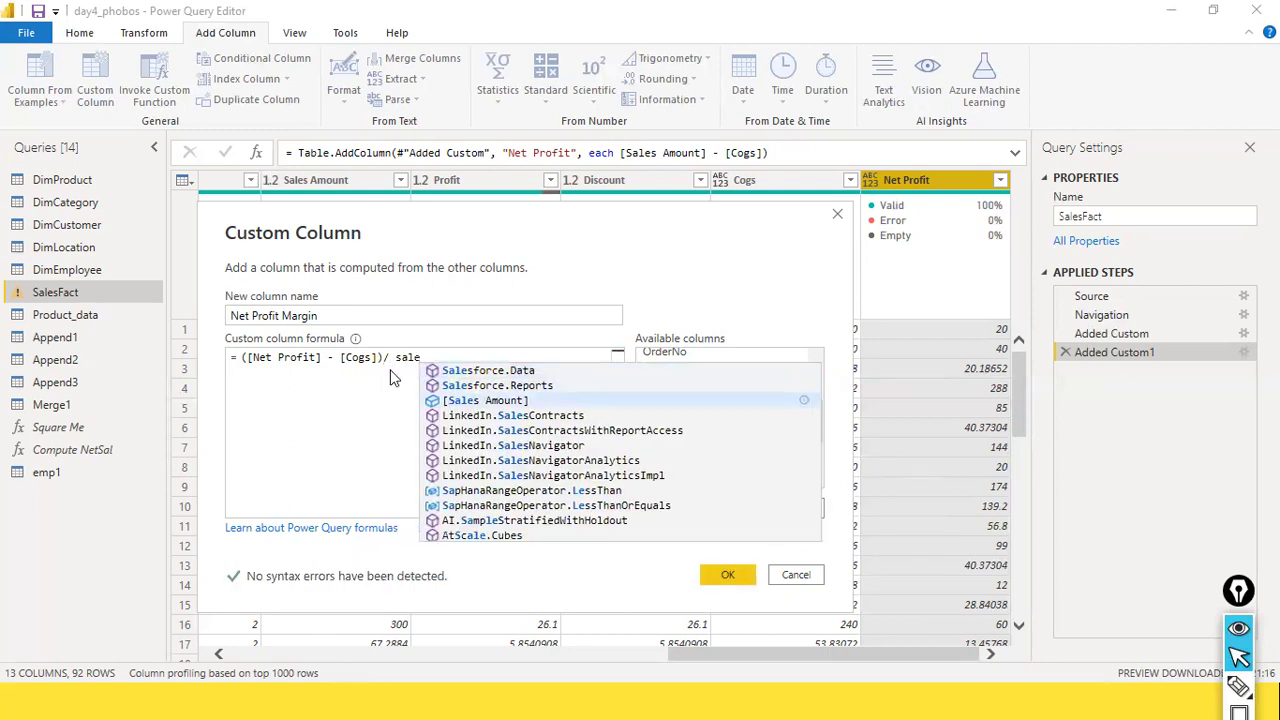
key("Return")
Step: Swap Net Profit for Sales Amount, bracket the ratio, append * 100, and create the column
key("Left")
key("Left")
key("Left")
key("Left")
key("Left")
key("Left")
key("Left")
key("Left")
key("Left")
key("Left")
key("Left")
key("Left")
key("Left")
key("Left")
key("Left")
key("Left")
key("Left")
key("Left")
key("Left")
key("Left")
key("Left")
key("Left")
key("Left")
key("Left")
key("Left")
key("ctrl+shift+Left")
key("ctrl+shift+Left")
key("ctrl+shift+Left")
key("ctrl+shift+Left")
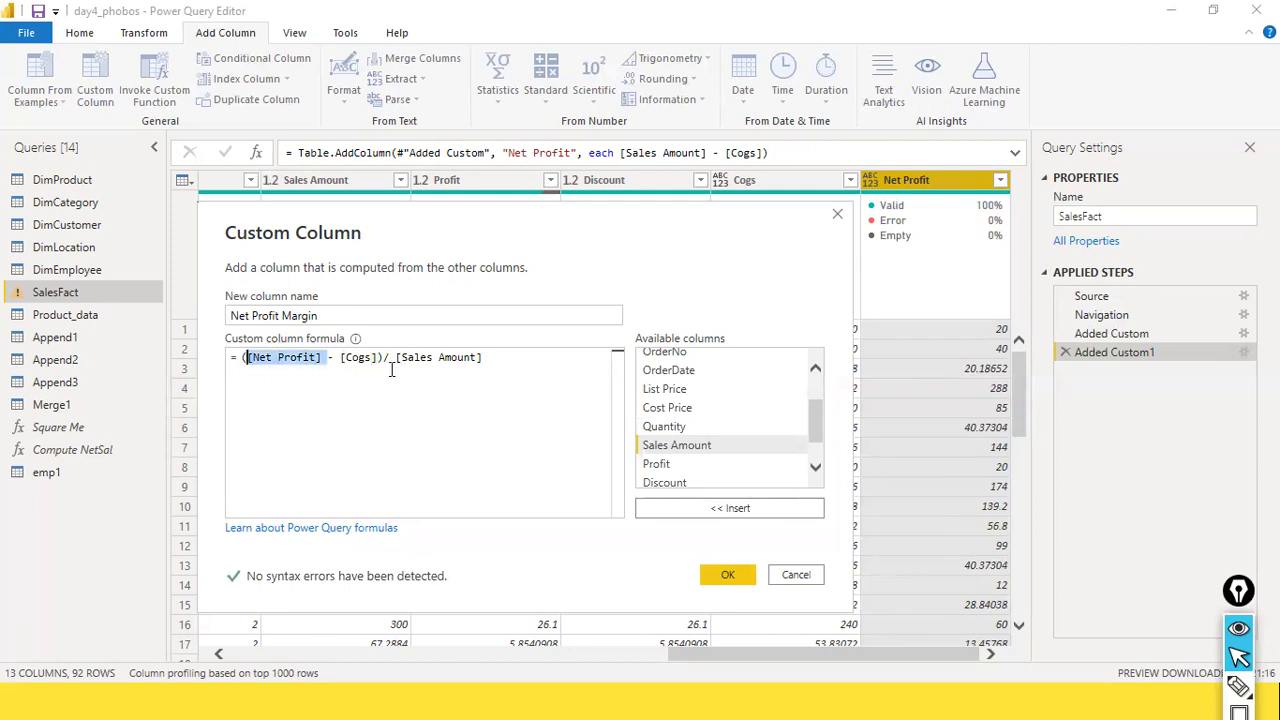
type("sales")
key("Down")
key("Tab")
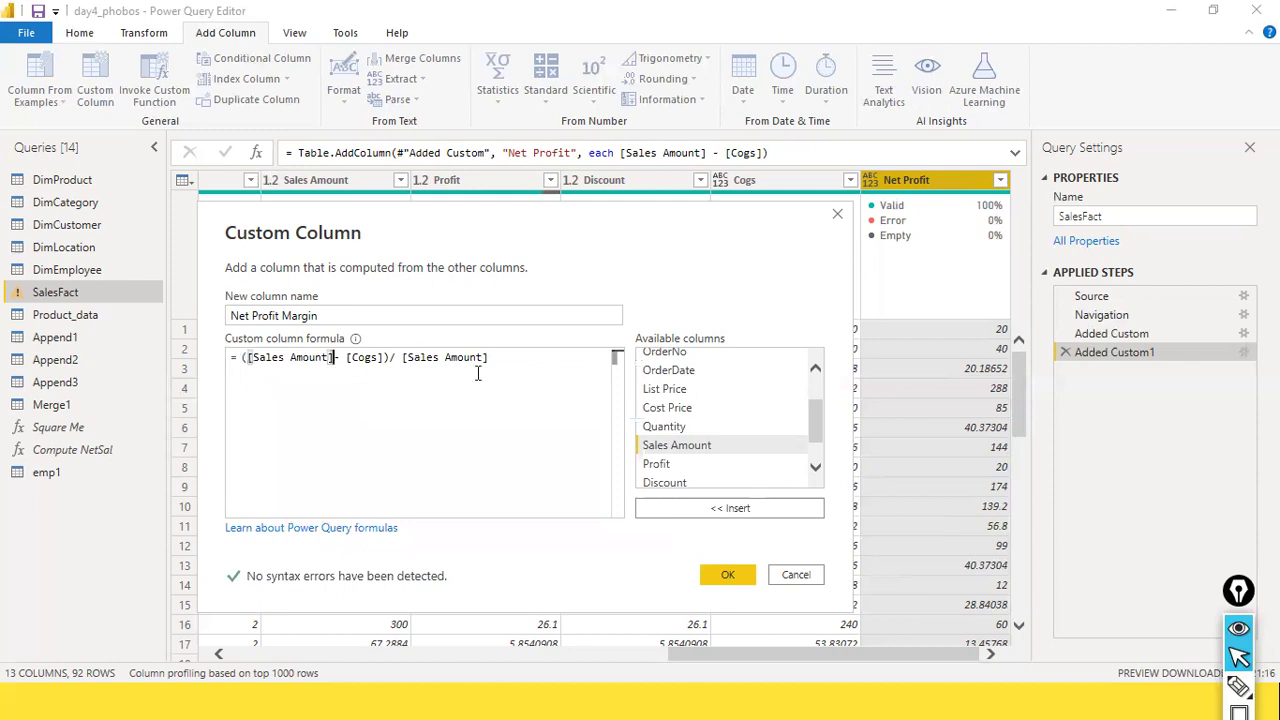
left_click(560, 358)
left_click(389, 357)
key("Right")
key("Right")
key("Right")
key("Right")
key("Right")
key("Right")
key("Right")
key("Right")
left_click(560, 350)
type(")")
key("ctrl+Left")
key("ctrl+Left")
key("ctrl+Left")
key("ctrl+Left")
key("ctrl+Left")
key("ctrl+Left")
key("ctrl+Left")
key("ctrl+Left")
key("ctrl+Left")
key("ctrl+Left")
key("ctrl+Left")
key("ctrl+Left")
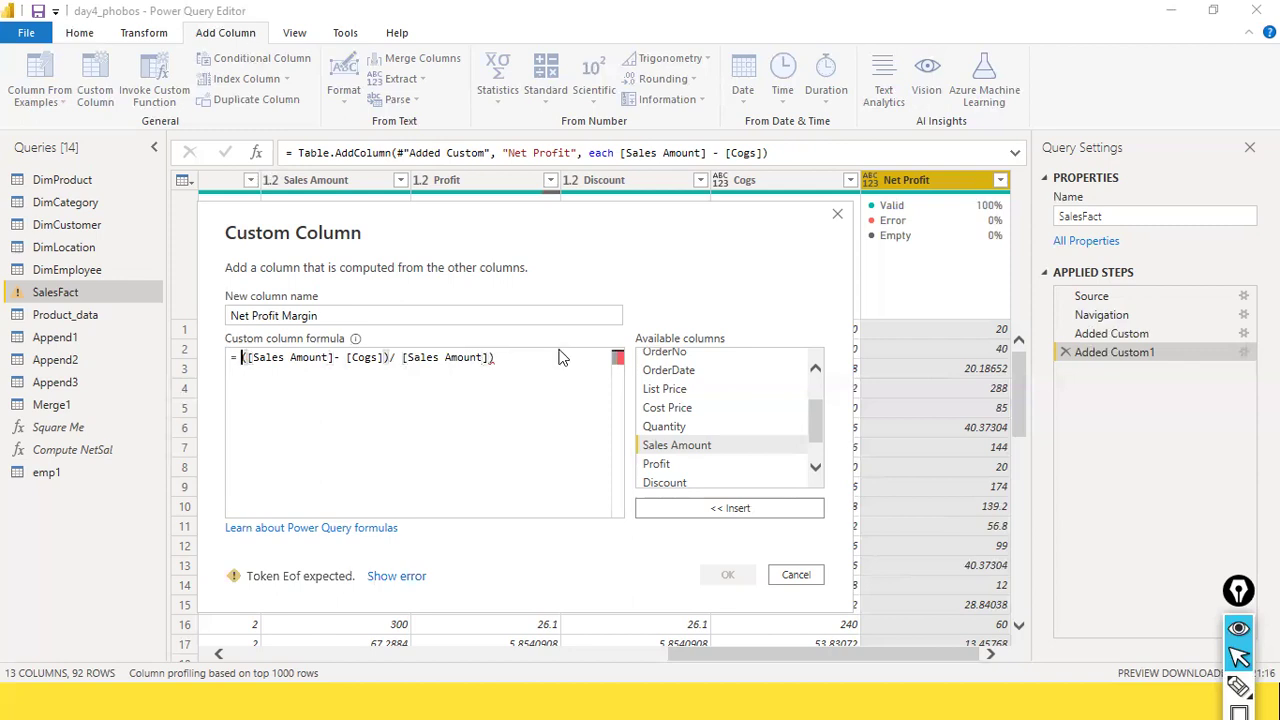
type("(")
left_click(560, 350)
type("* 100")
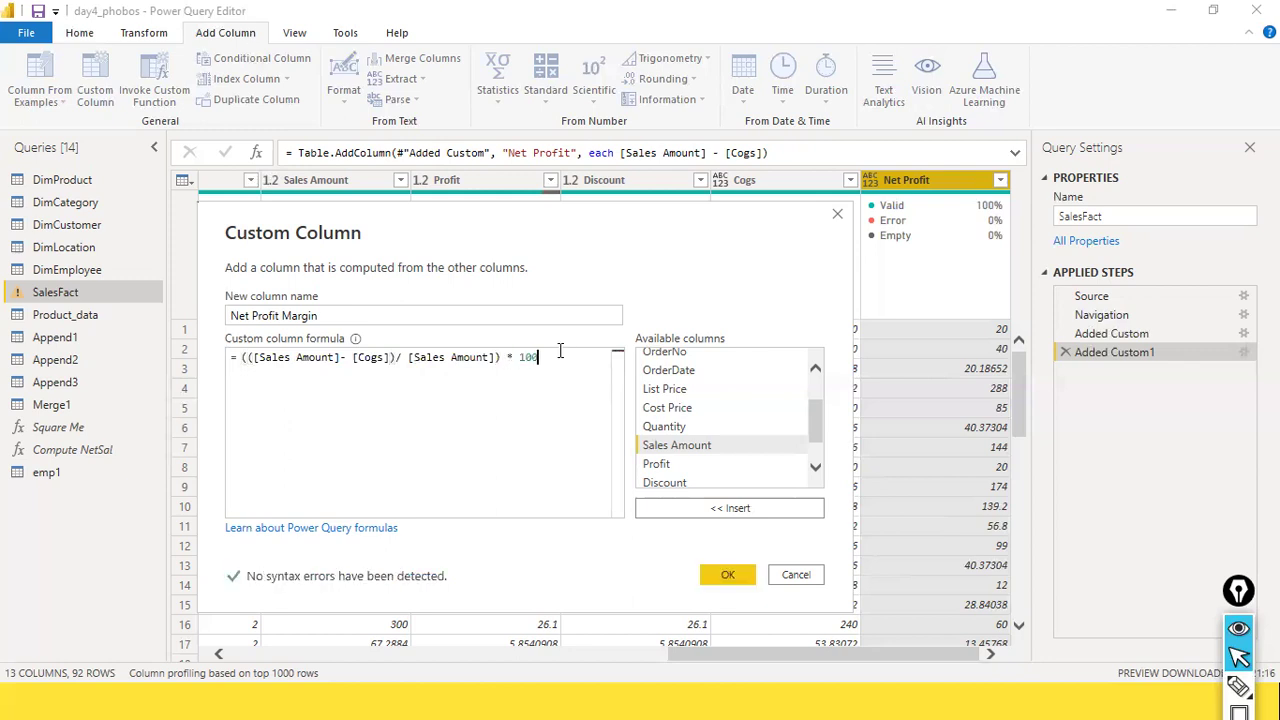
left_click(720, 572)
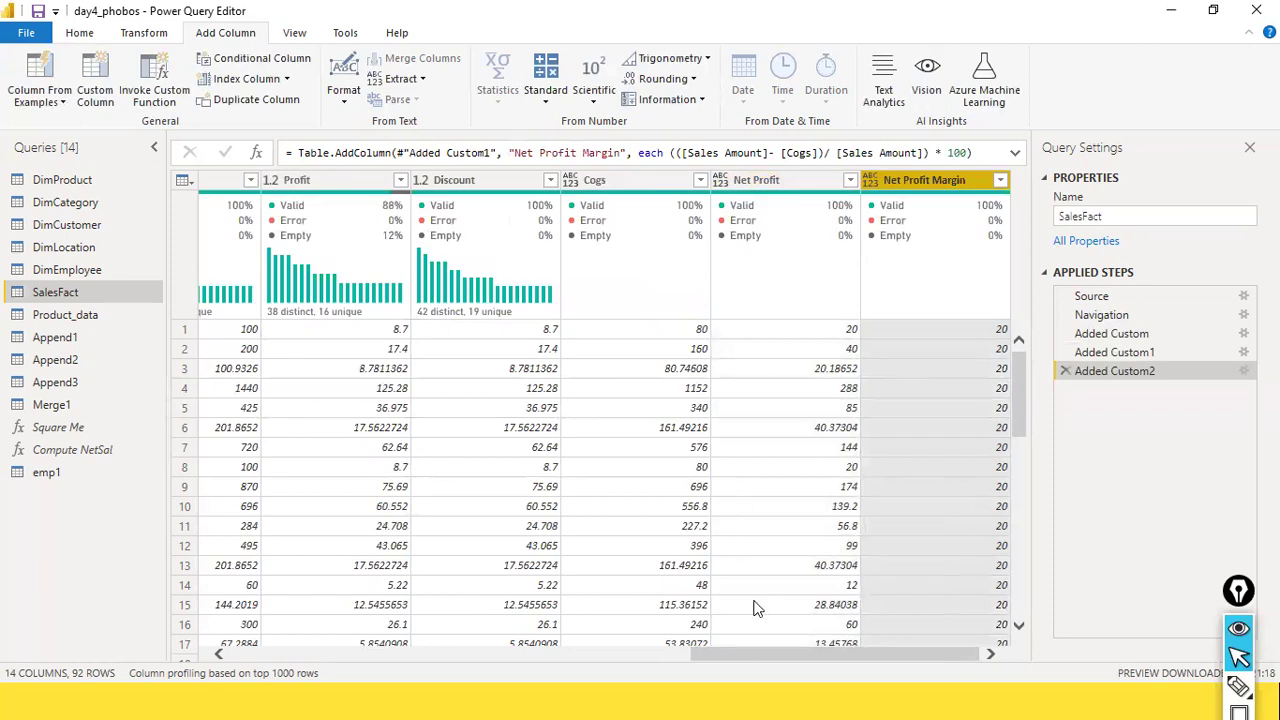
Step: Select the Net Profit Margin column and reopen the Added Custom2 step's Custom Column dialog
left_click(852, 642)
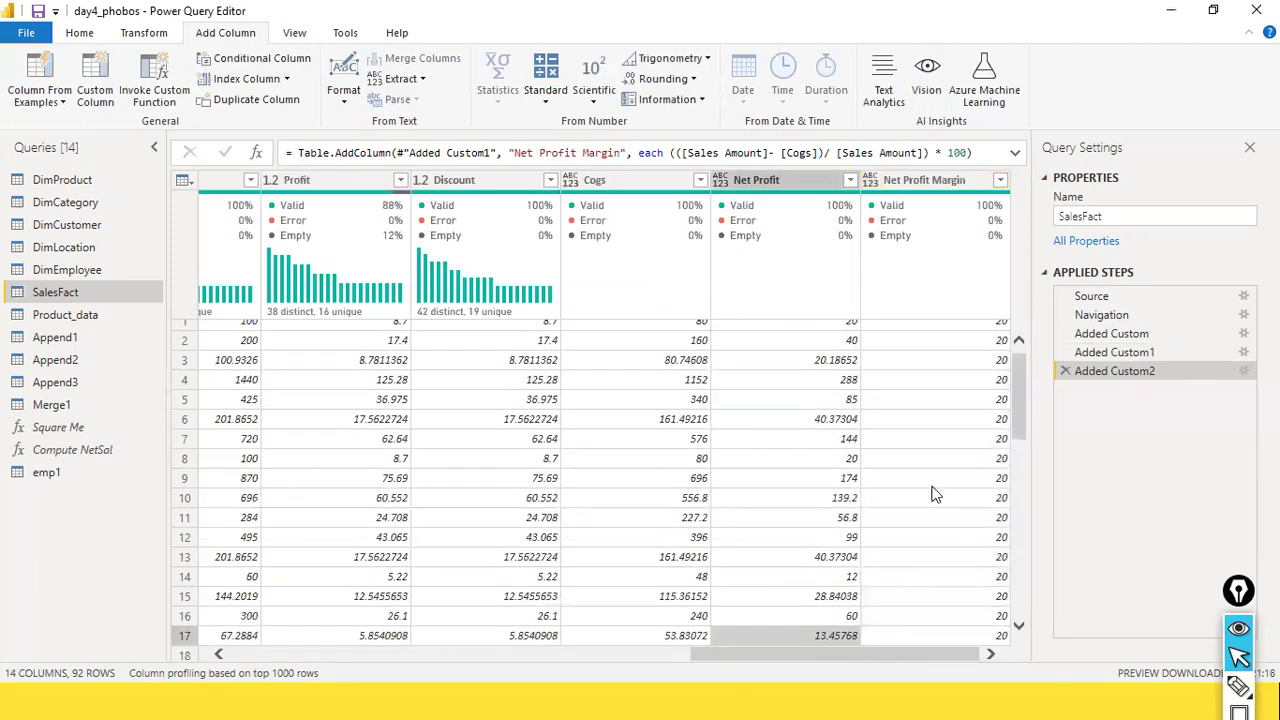
scroll(931, 491, "up", 1)
left_click(953, 190)
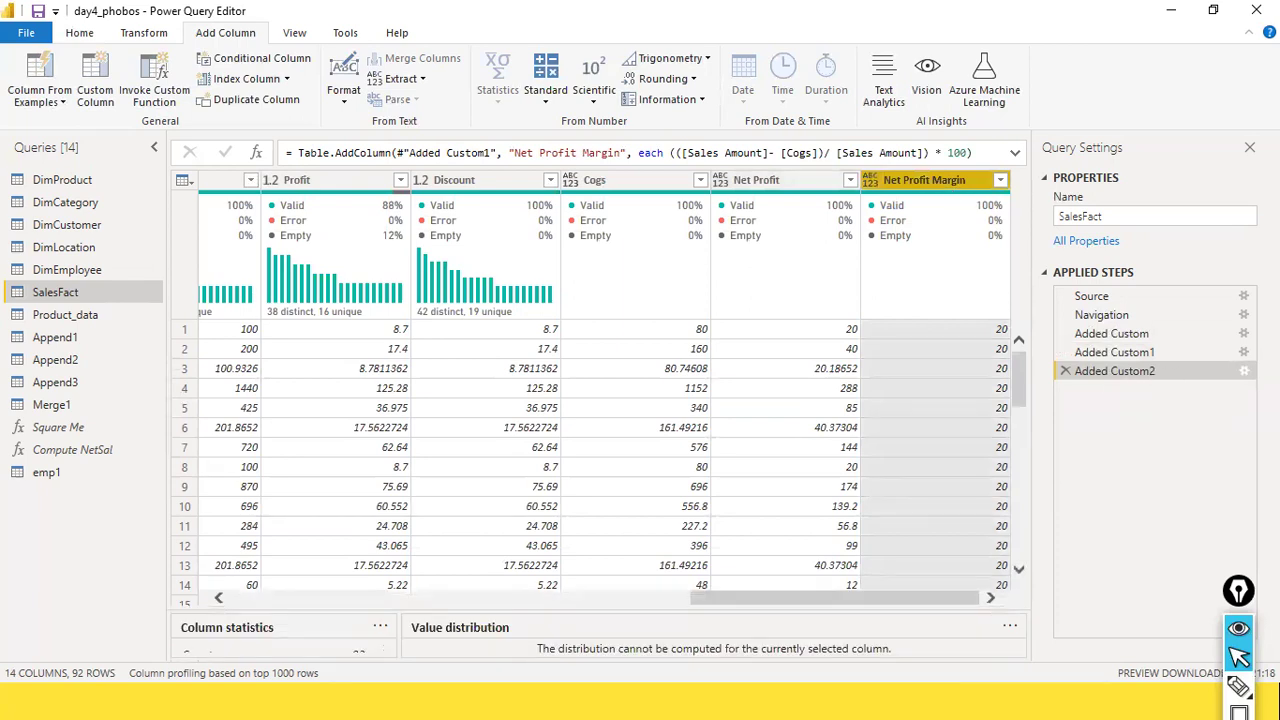
left_click(1243, 371)
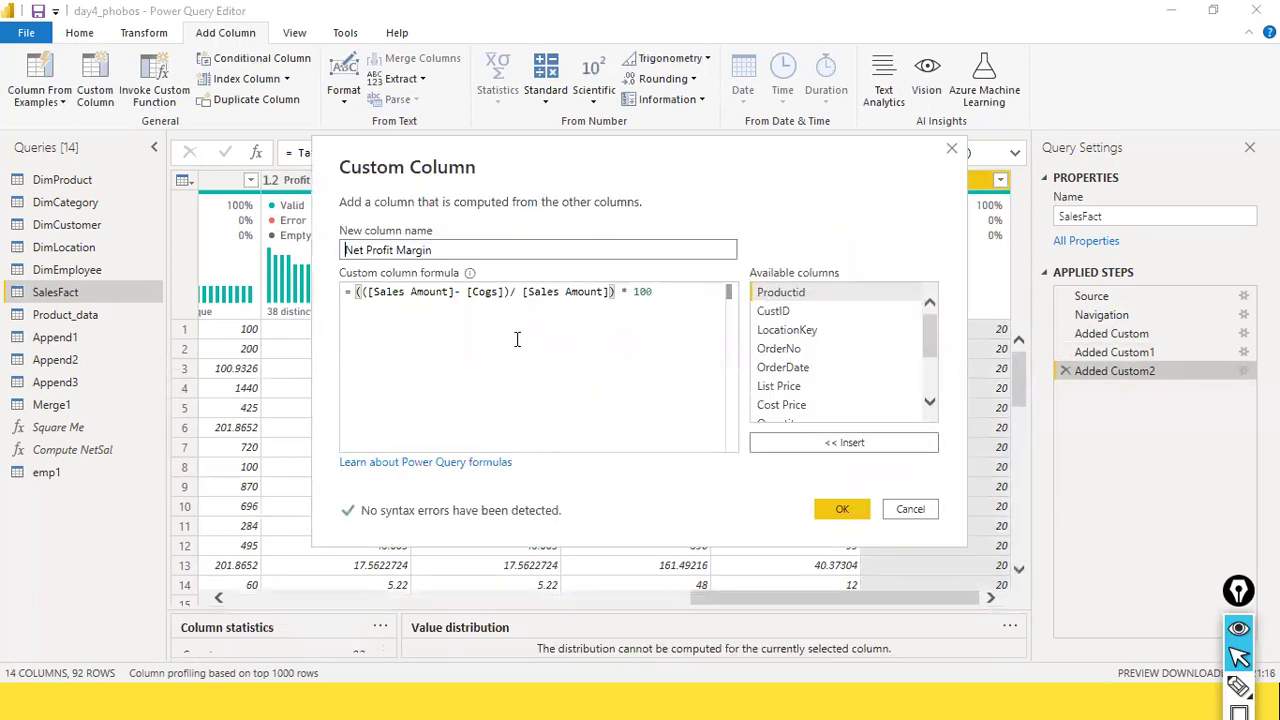
Step: Delete the extra ')' before * 100 and one leading '(' in the formula, then confirm it
left_click(610, 292)
key("BackSpace")
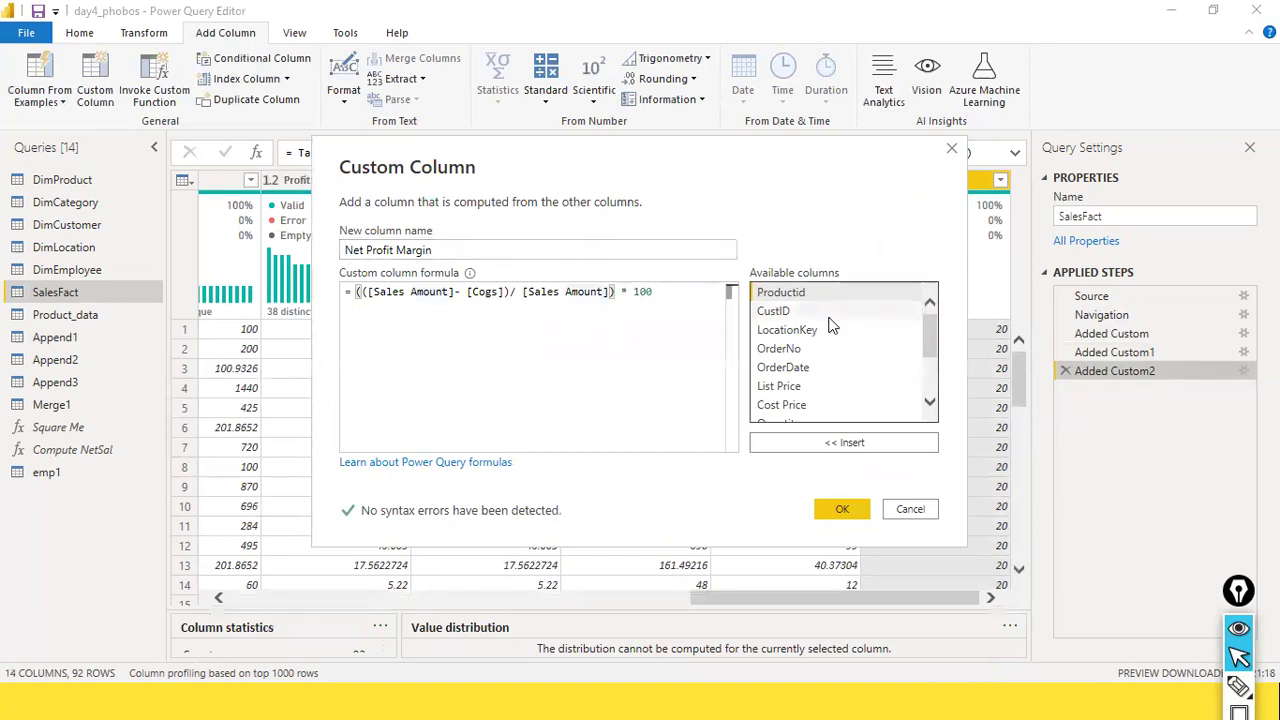
left_click(656, 350)
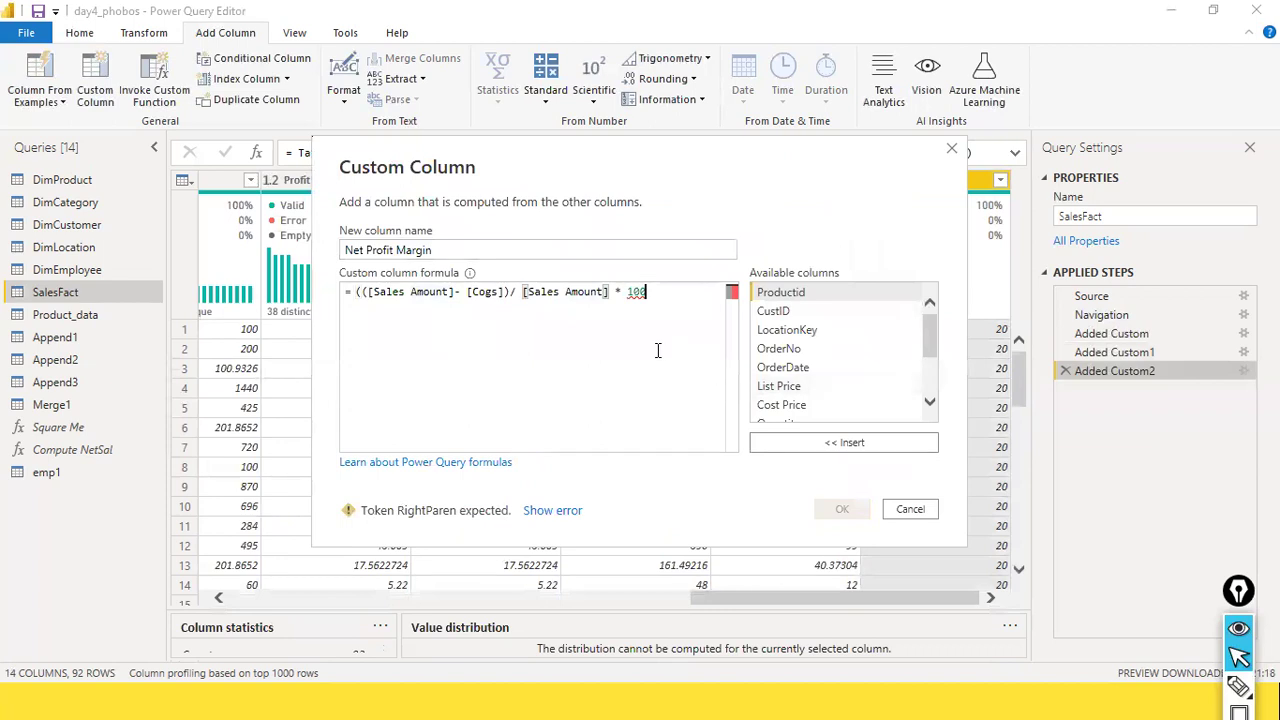
left_click(360, 292)
key("BackSpace")
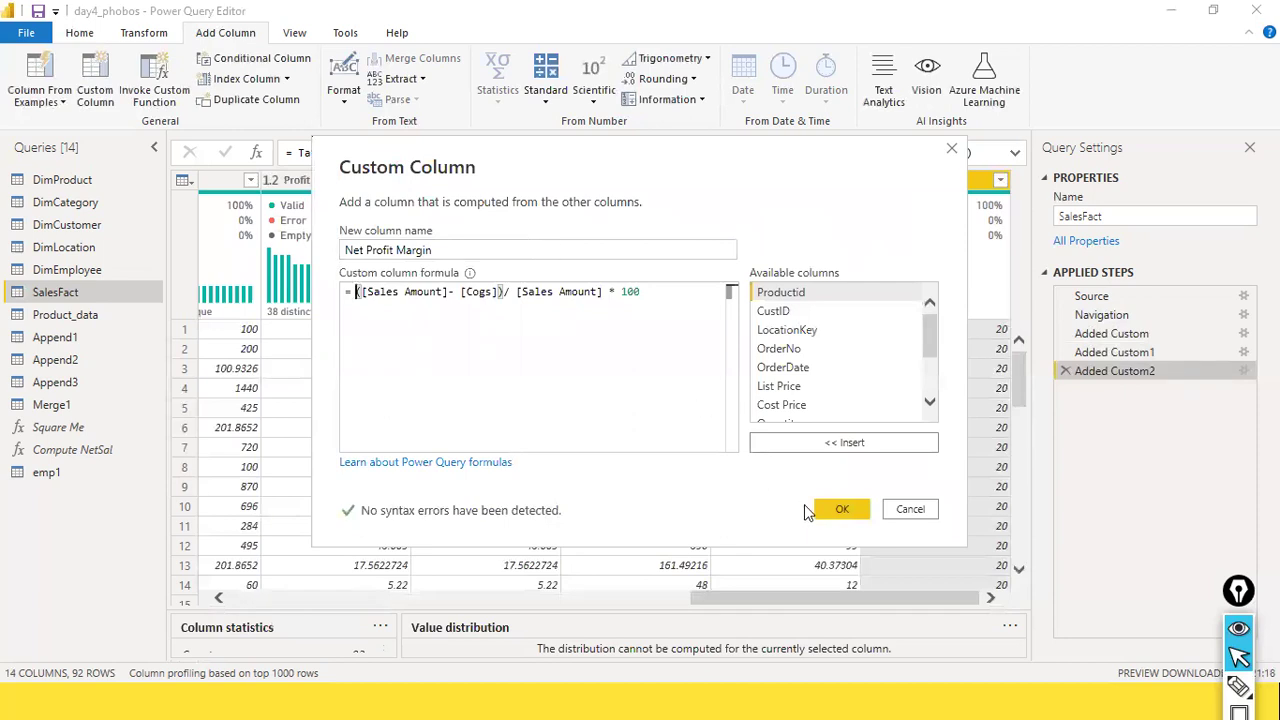
left_click(840, 506)
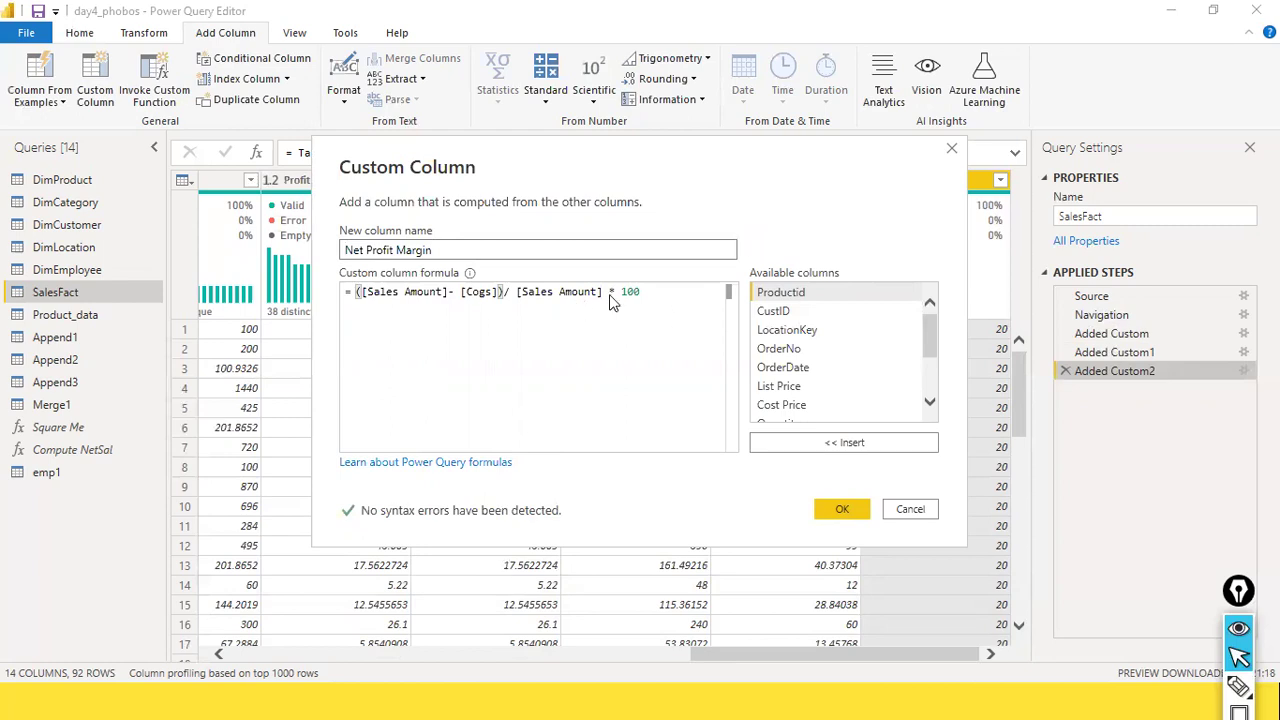
left_click(854, 514)
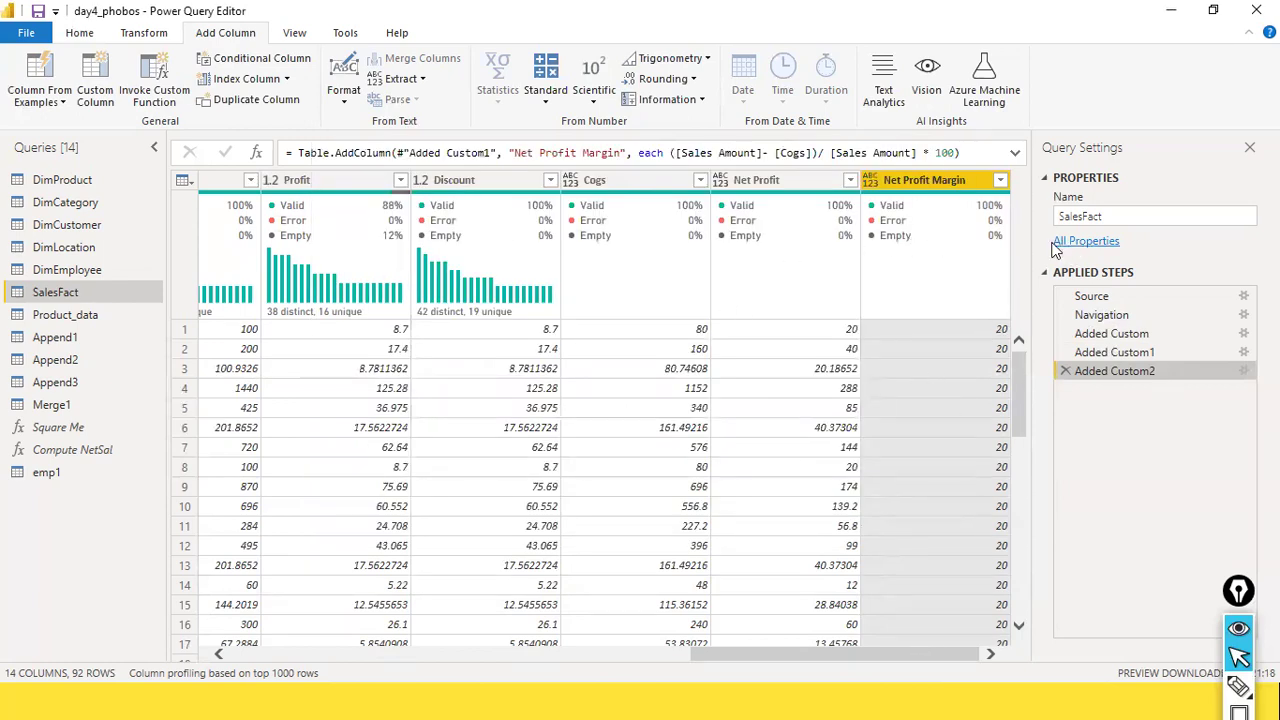
Step: Check the Net Profit step's formula, then return to the Net Profit Margin step
left_click(970, 152)
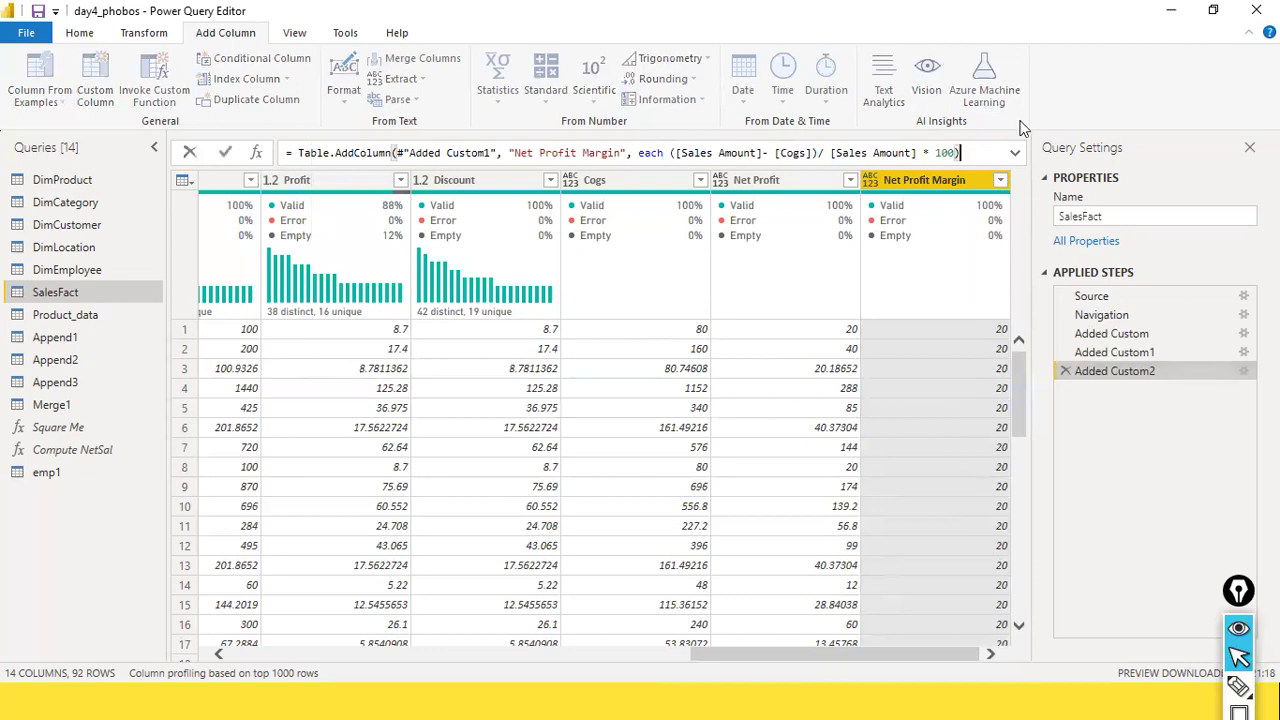
key("Return")
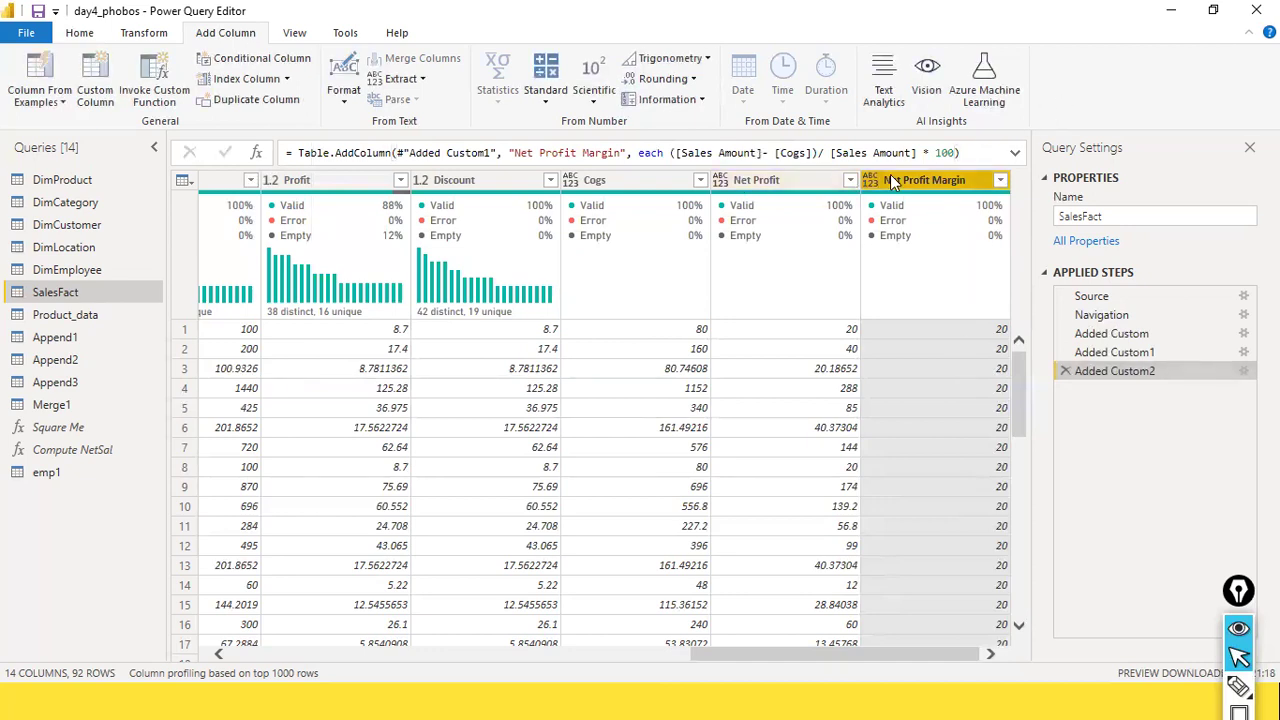
left_click(808, 182)
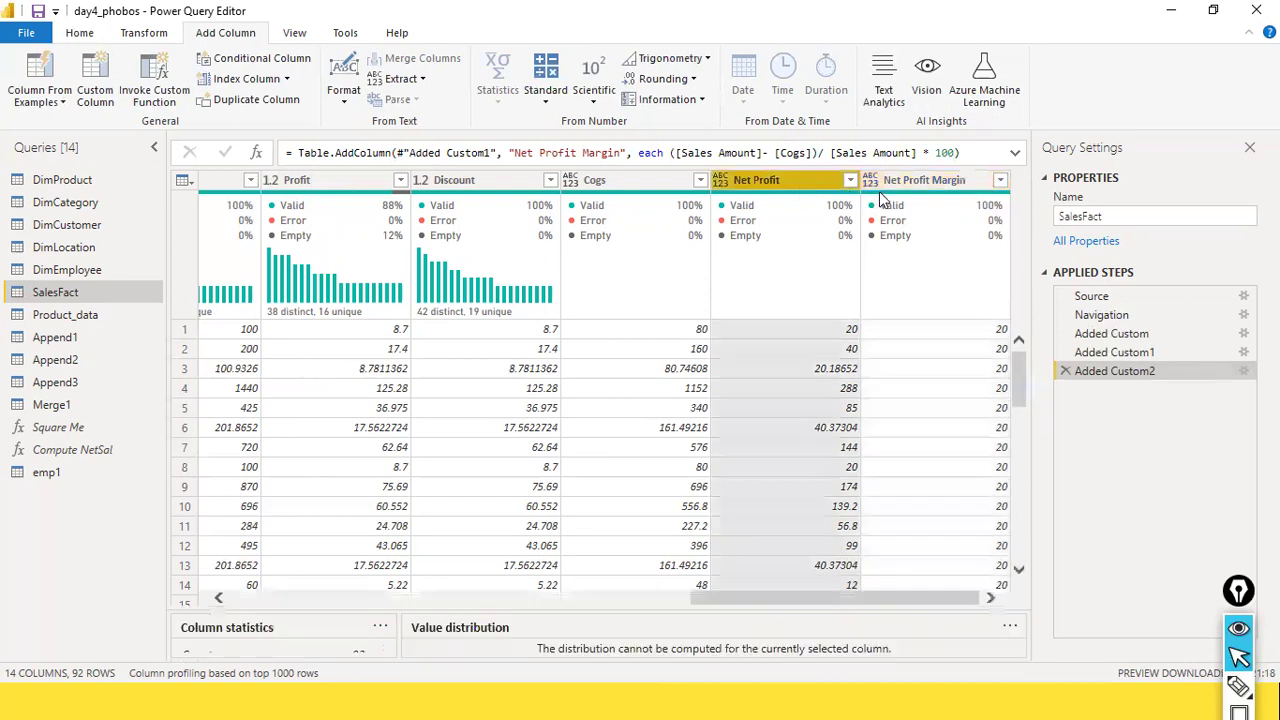
left_click(1112, 352)
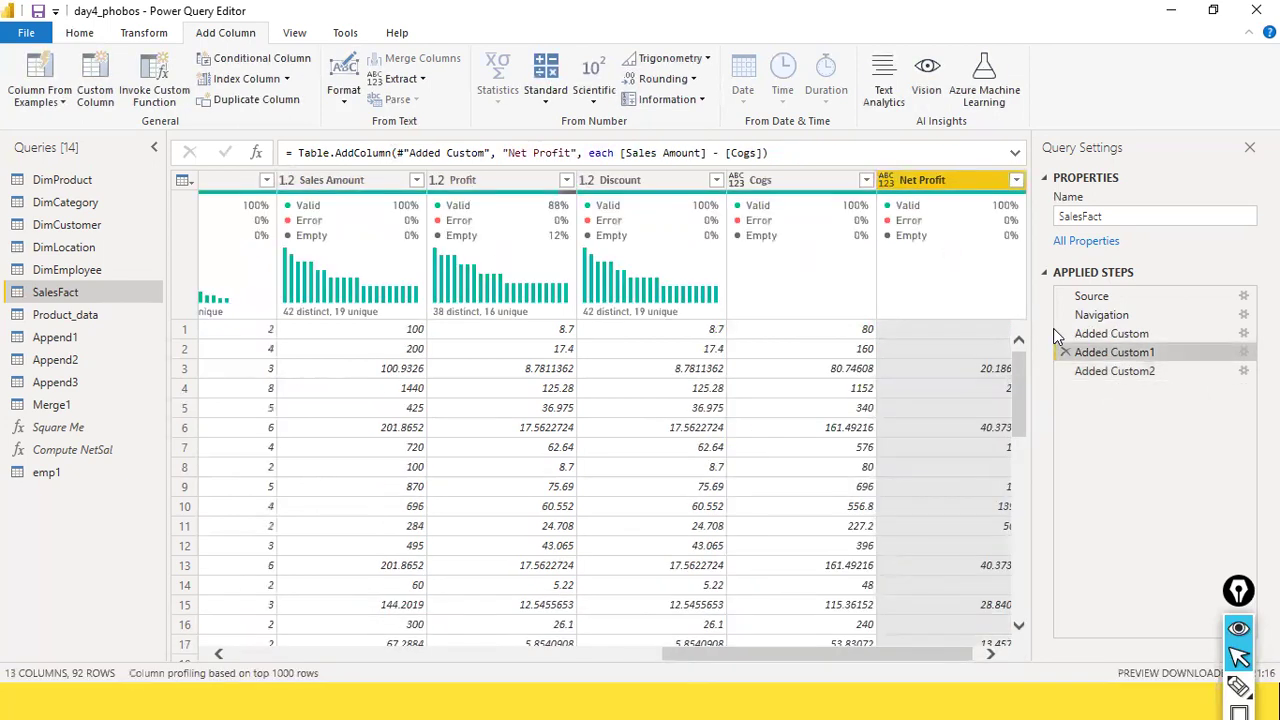
left_click(1143, 376)
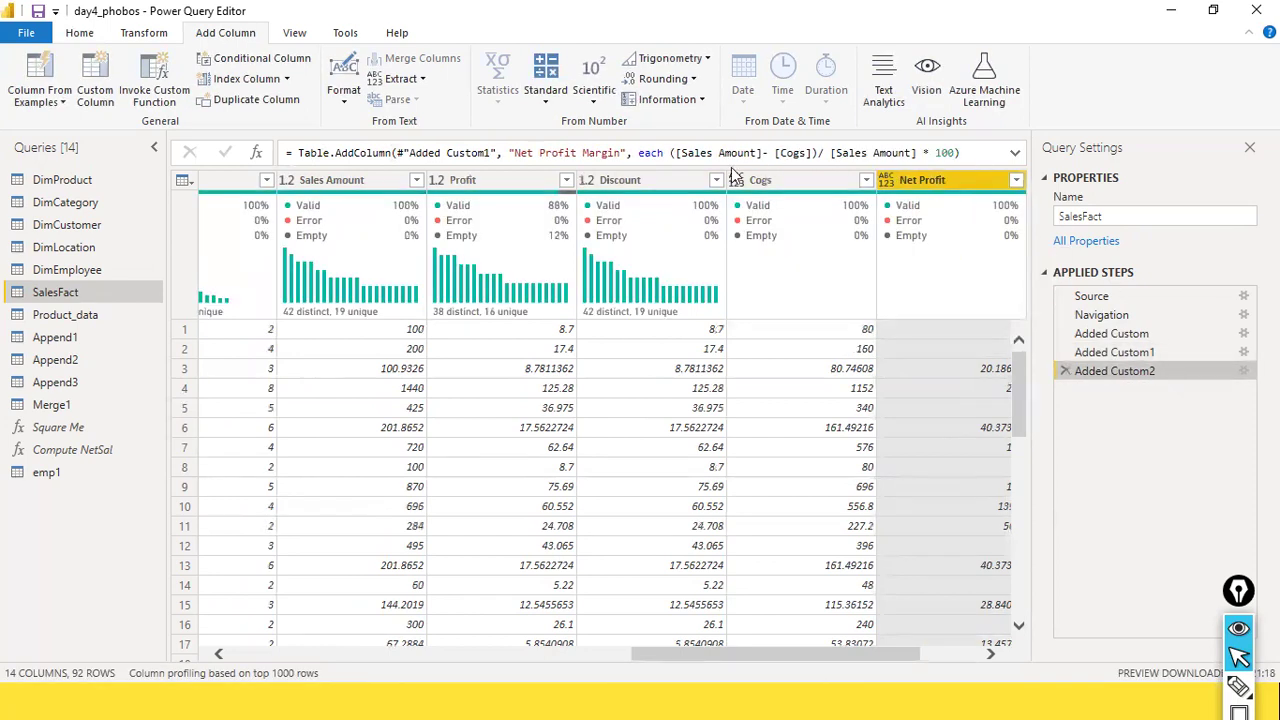
Step: In the formula bar, bracket [Sales Amount]- [Cogs] and the whole division before * 100, then commit
left_click(676, 153)
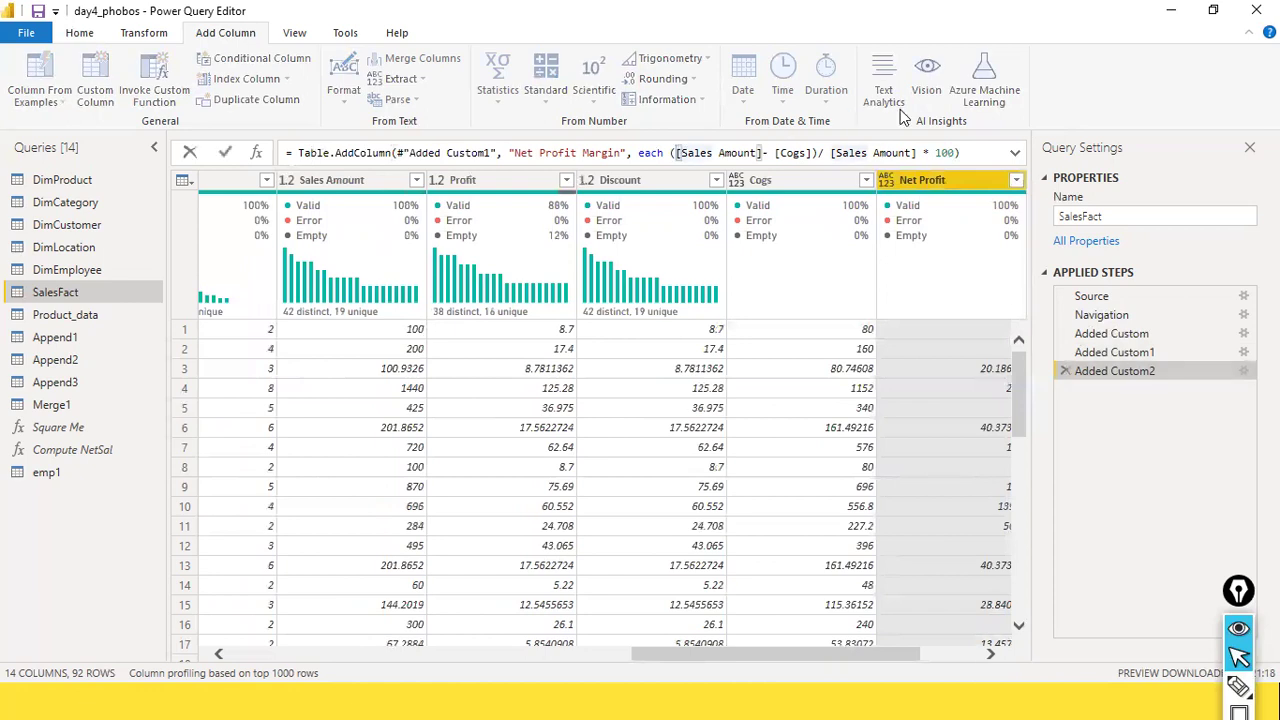
type("(")
left_click(817, 153)
type(")")
left_click(970, 153)
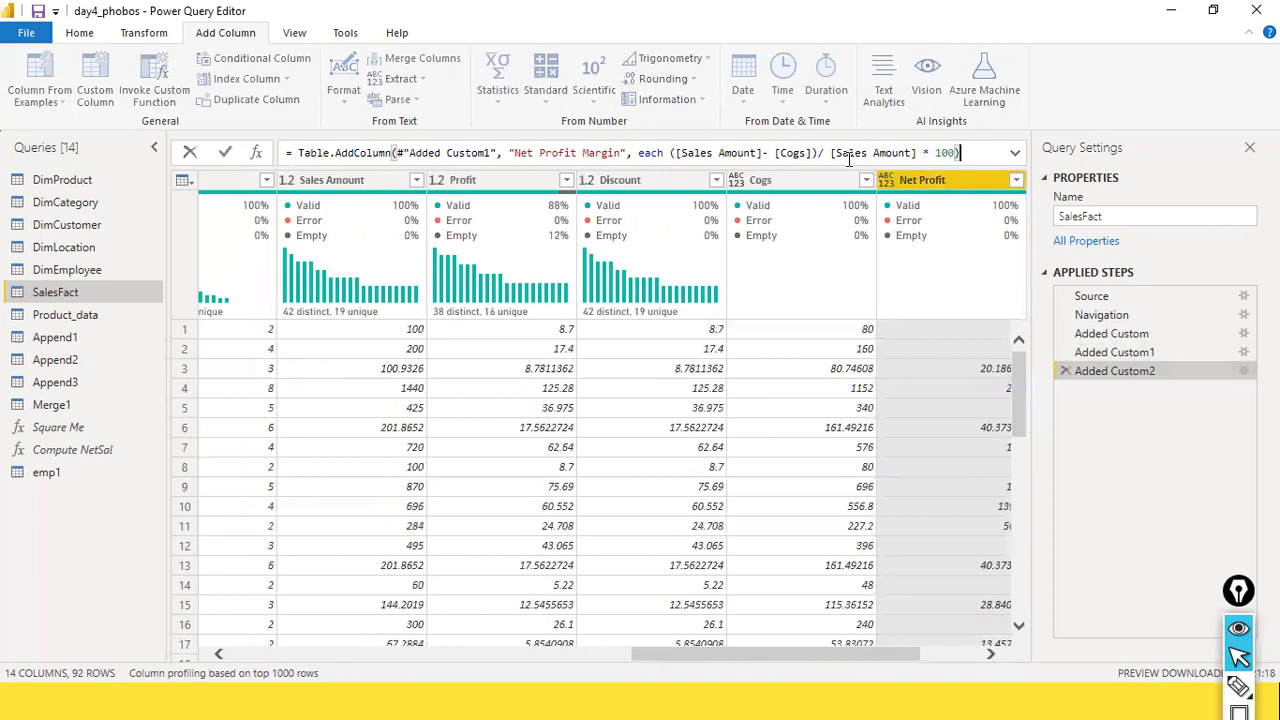
left_click(917, 153)
type(")")
key("Left")
key("Left")
key("Left")
key("Left")
key("Left")
key("Left")
key("Left")
key("Left")
key("Left")
key("Left")
key("Left")
key("Left")
key("Left")
key("Left")
key("Left")
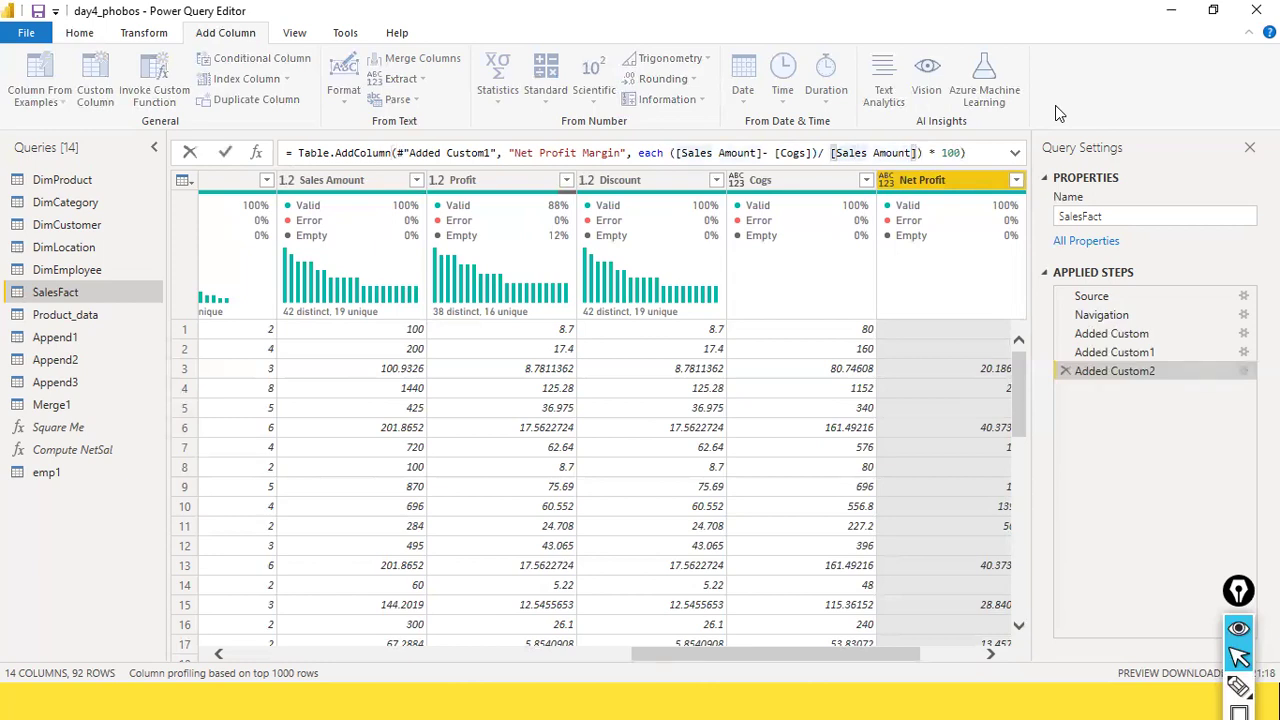
key("Left")
key("Left")
key("Left")
key("Left")
key("Left")
key("Left")
key("Left")
key("Left")
key("Left")
key("Left")
key("Left")
key("Left")
key("Left")
key("Left")
type("(")
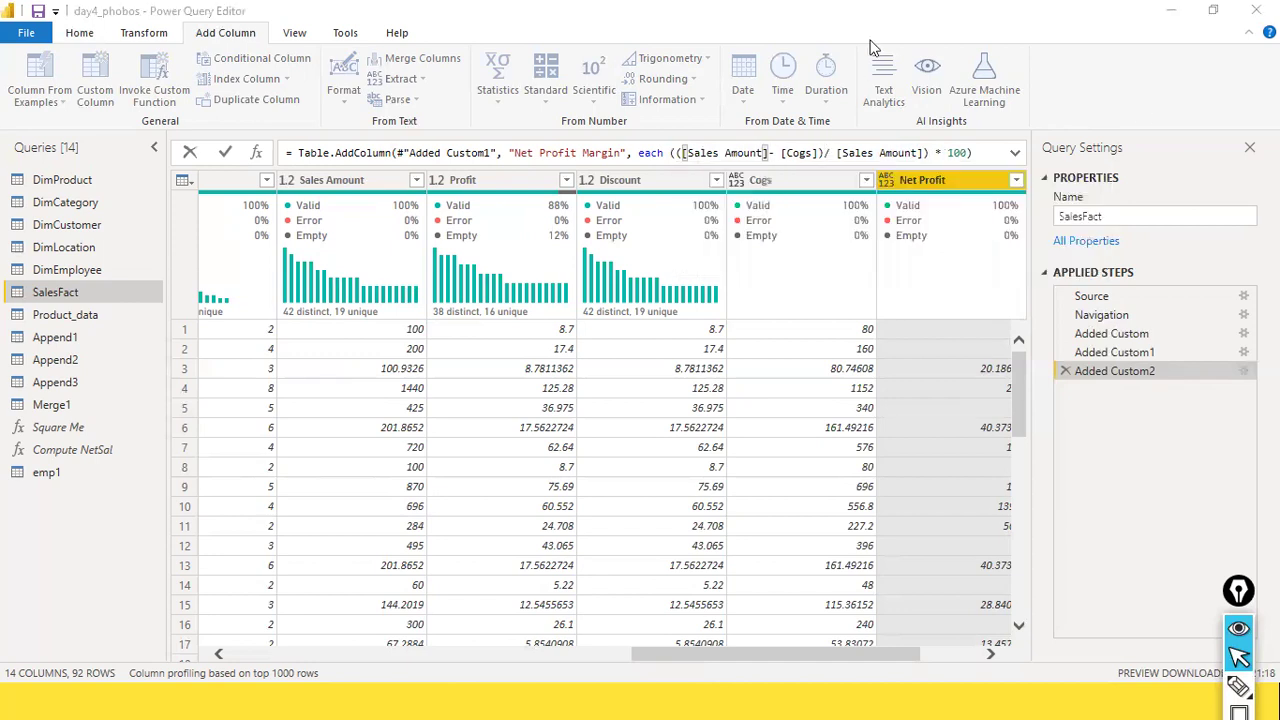
left_click(975, 152)
left_click(973, 152)
key("Return")
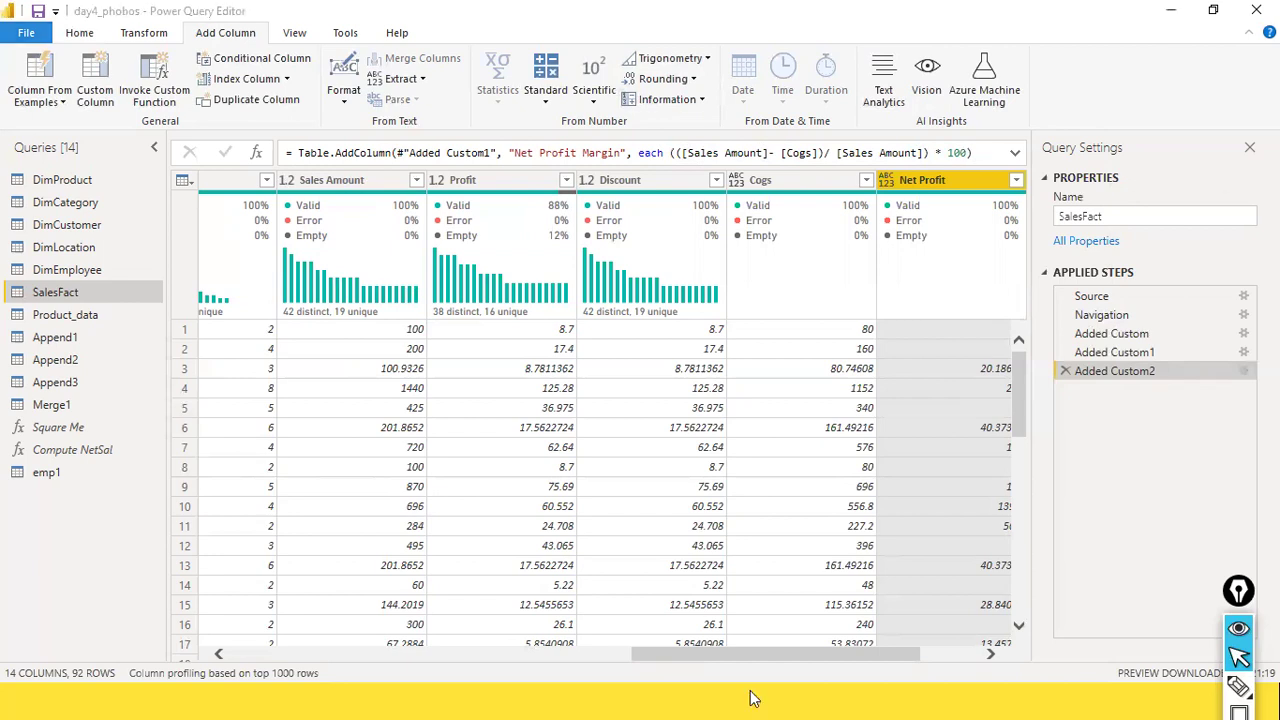
left_click(965, 655)
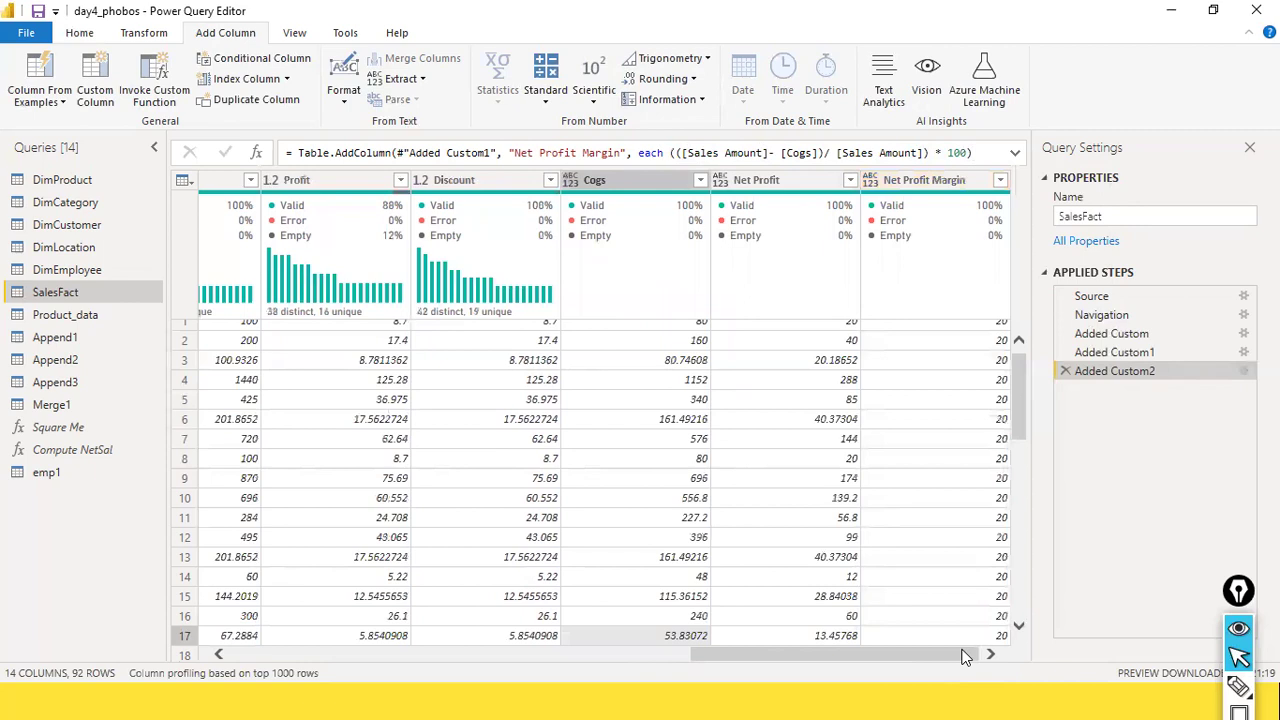
scroll(974, 378, "up", 1)
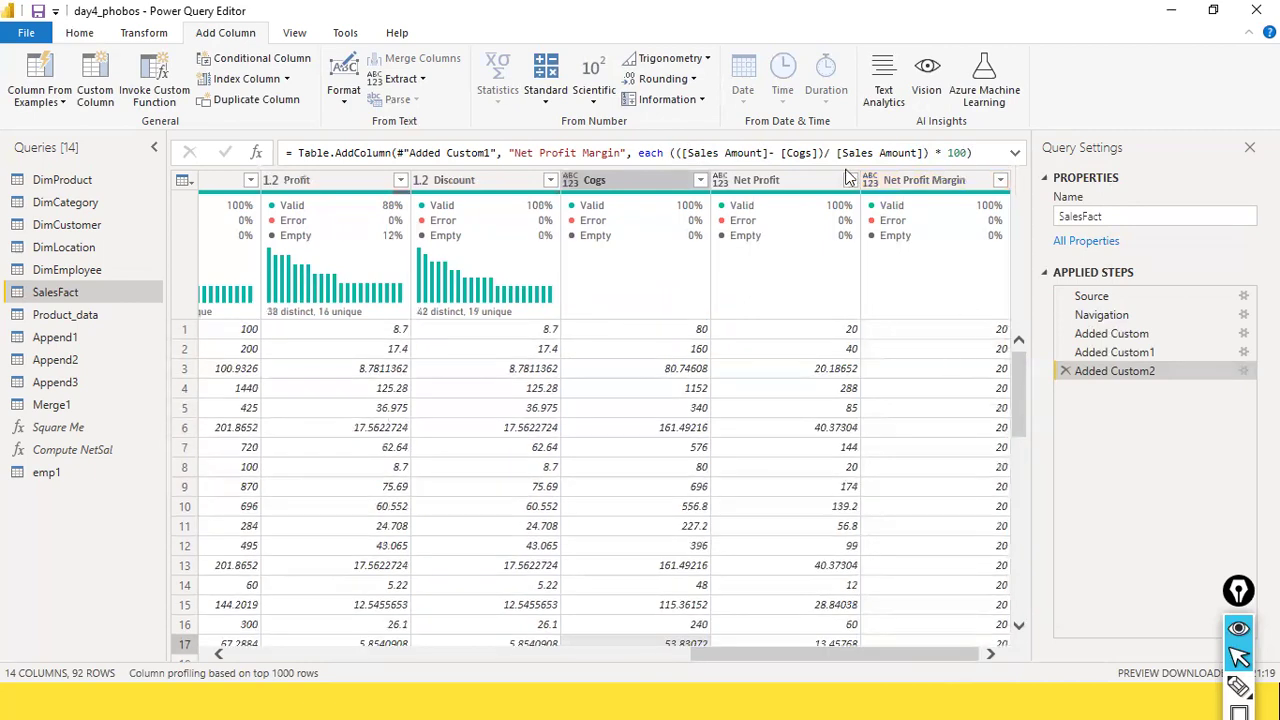
left_click(988, 153)
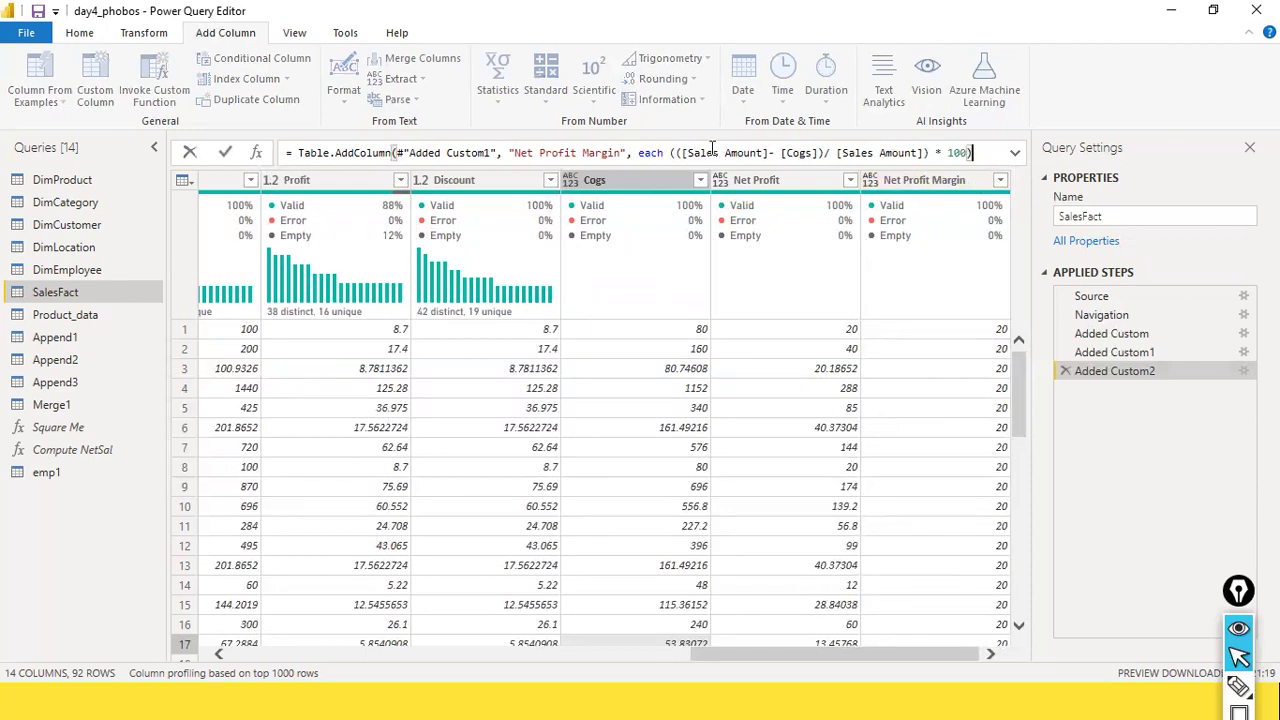
left_click(1088, 367)
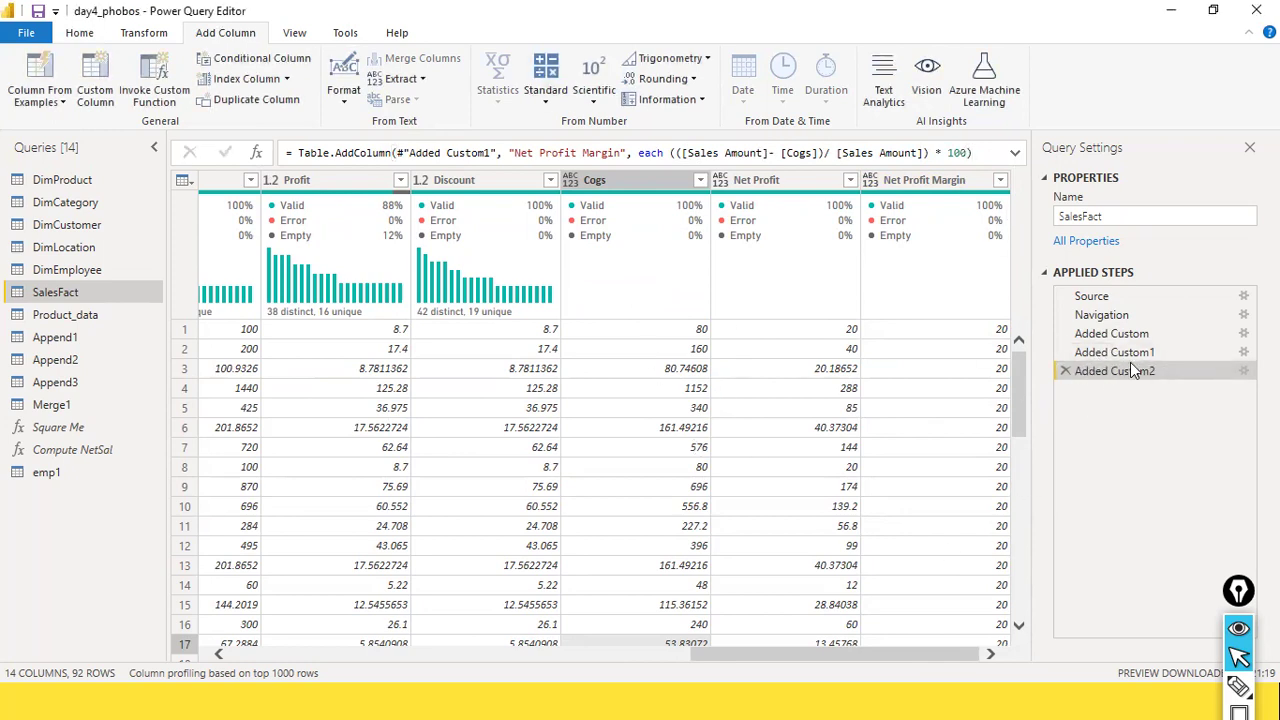
left_click(1134, 352)
left_click(1130, 333)
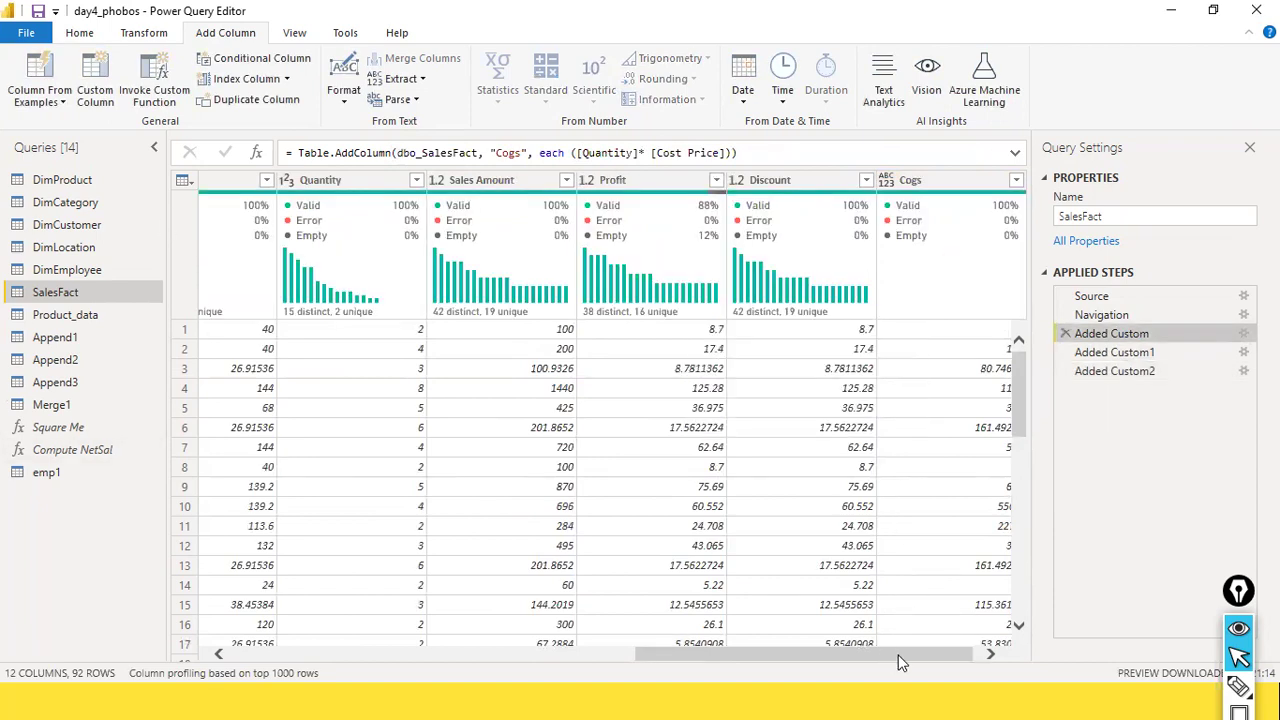
left_click(1147, 352)
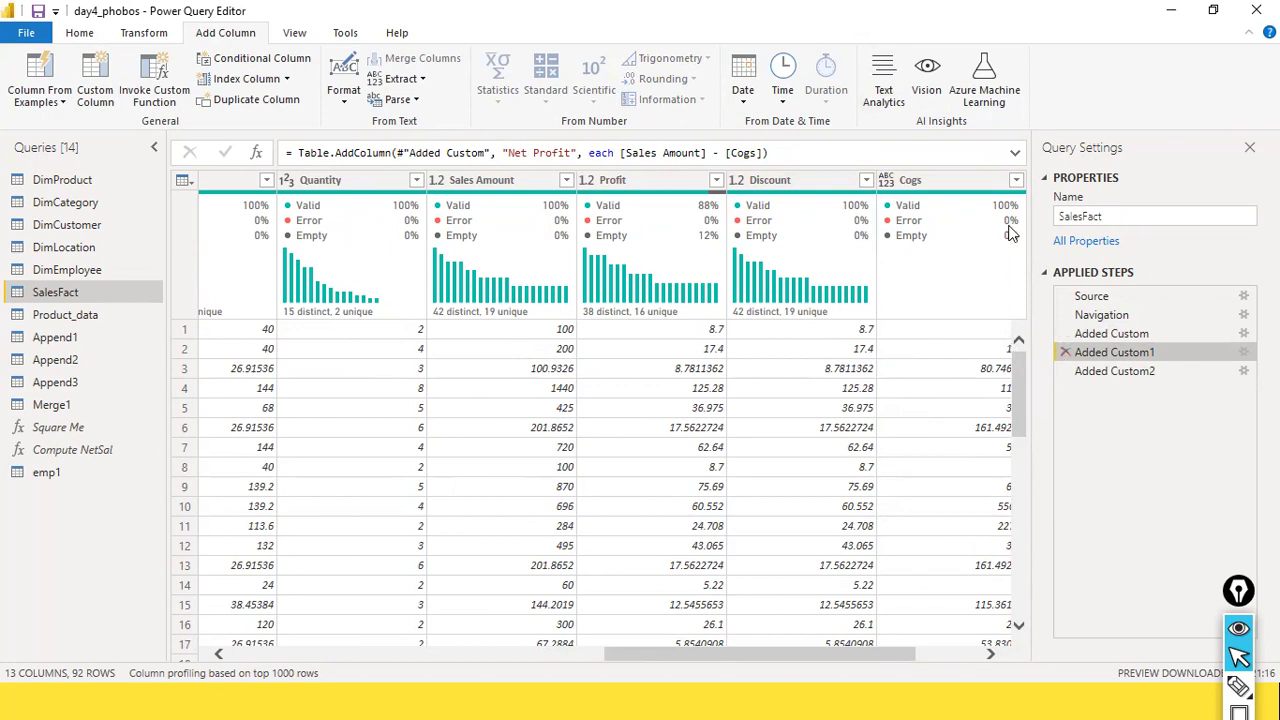
mouse_move(907, 240)
left_click(1133, 372)
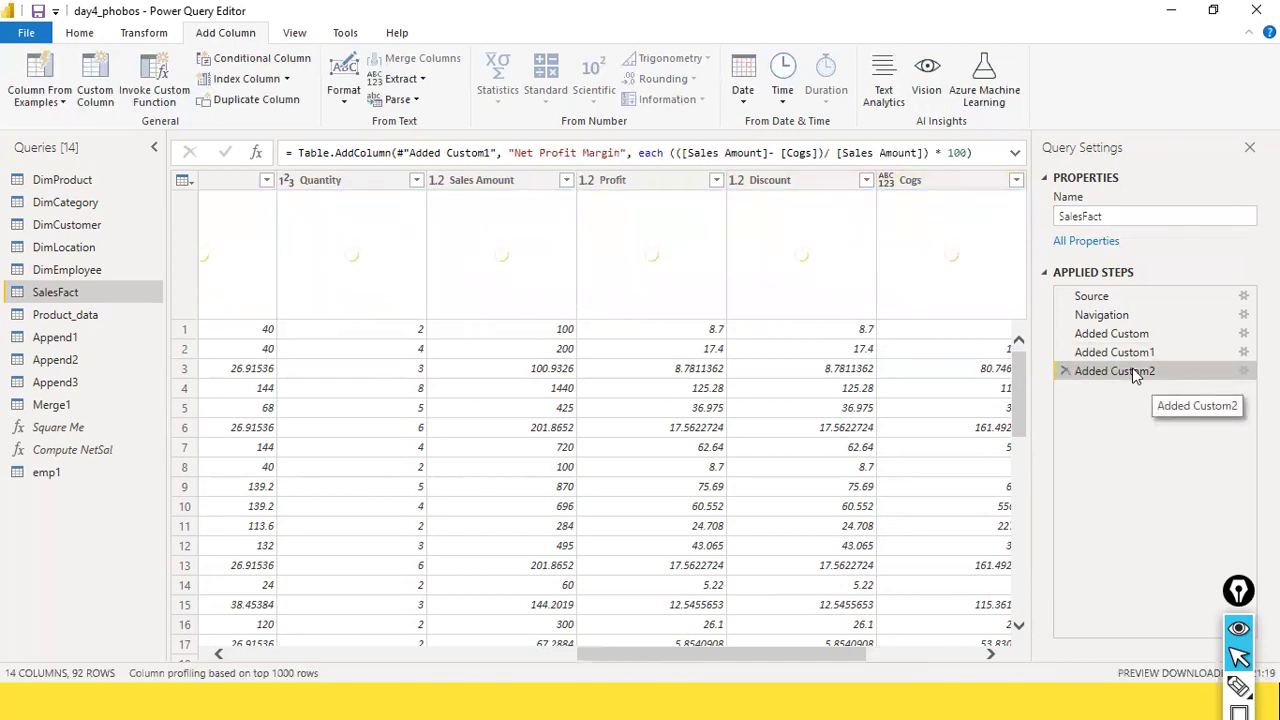
Step: Compare the Cogs, Net Profit and Net Profit Margin steps' results, finishing on Added Custom2
left_click(1090, 334)
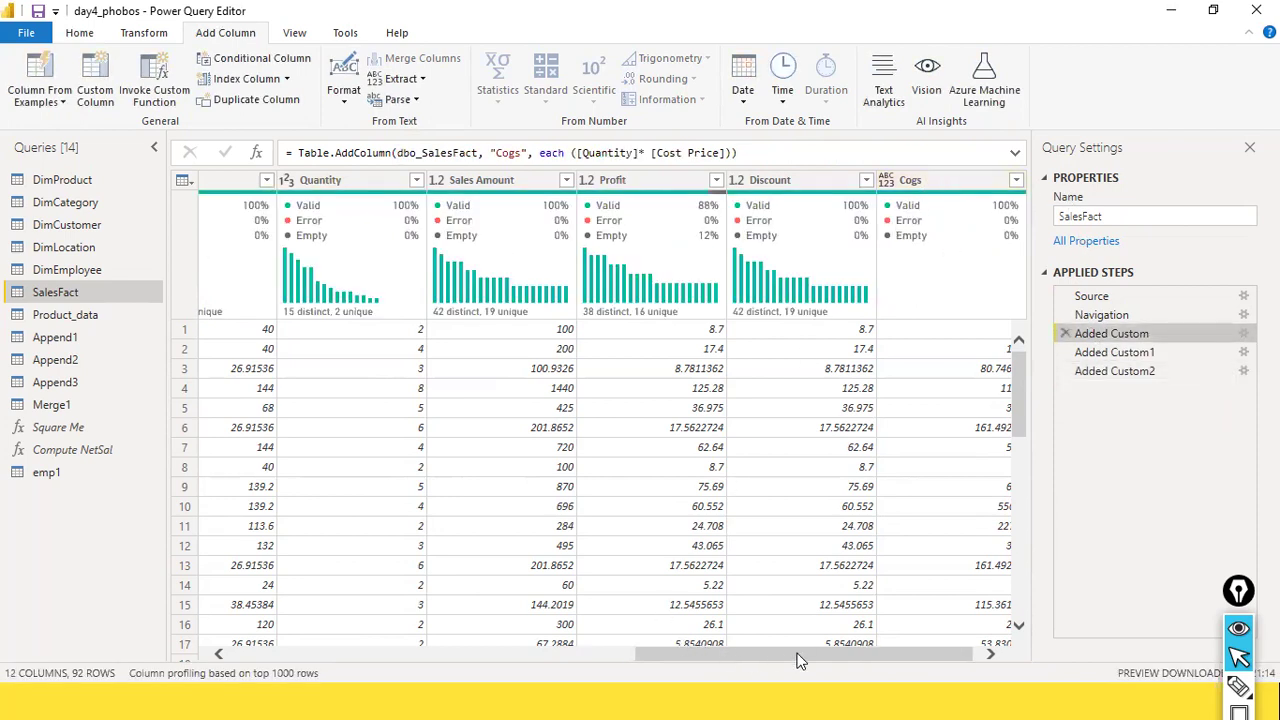
left_click_drag(802, 653, 980, 652)
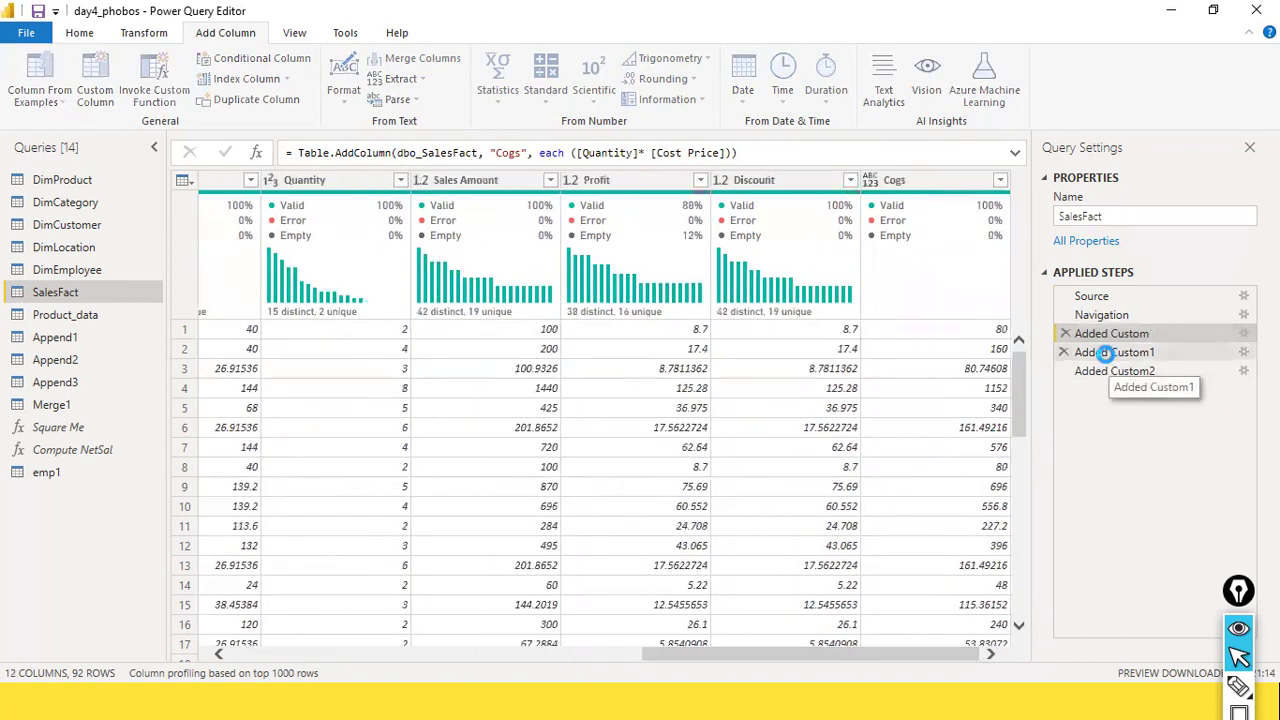
left_click(1104, 352)
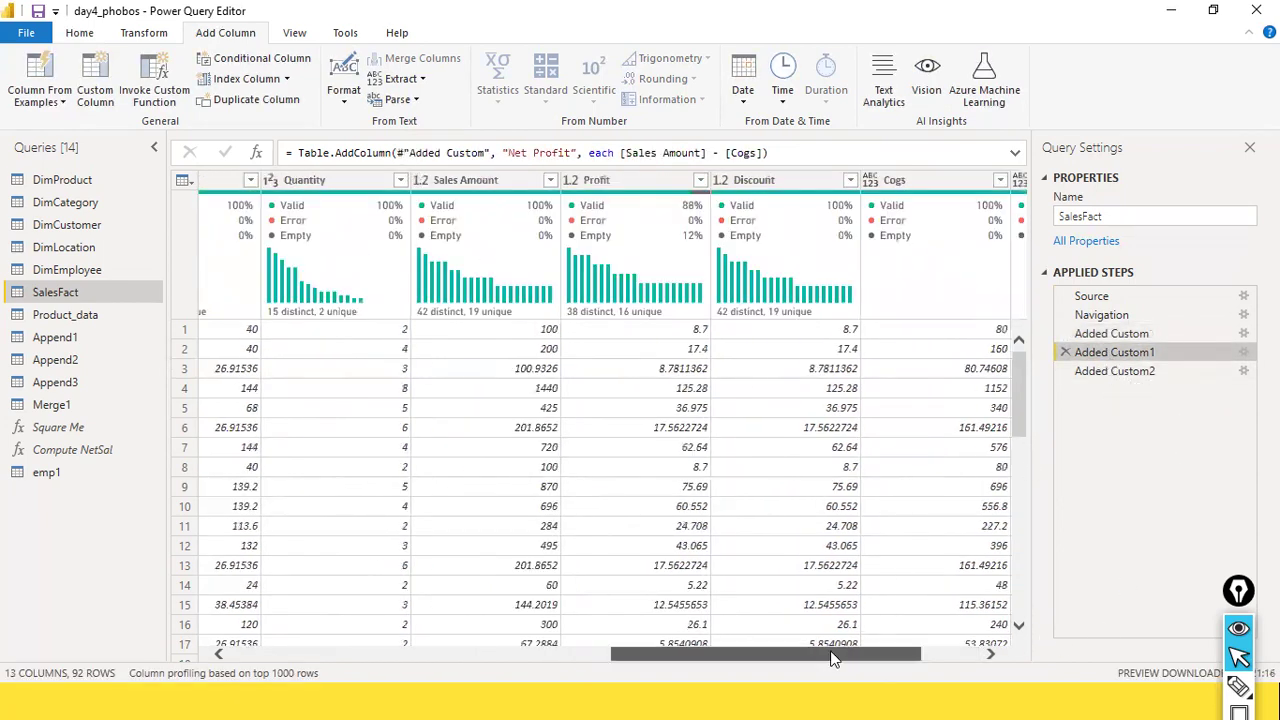
left_click_drag(833, 658, 891, 658)
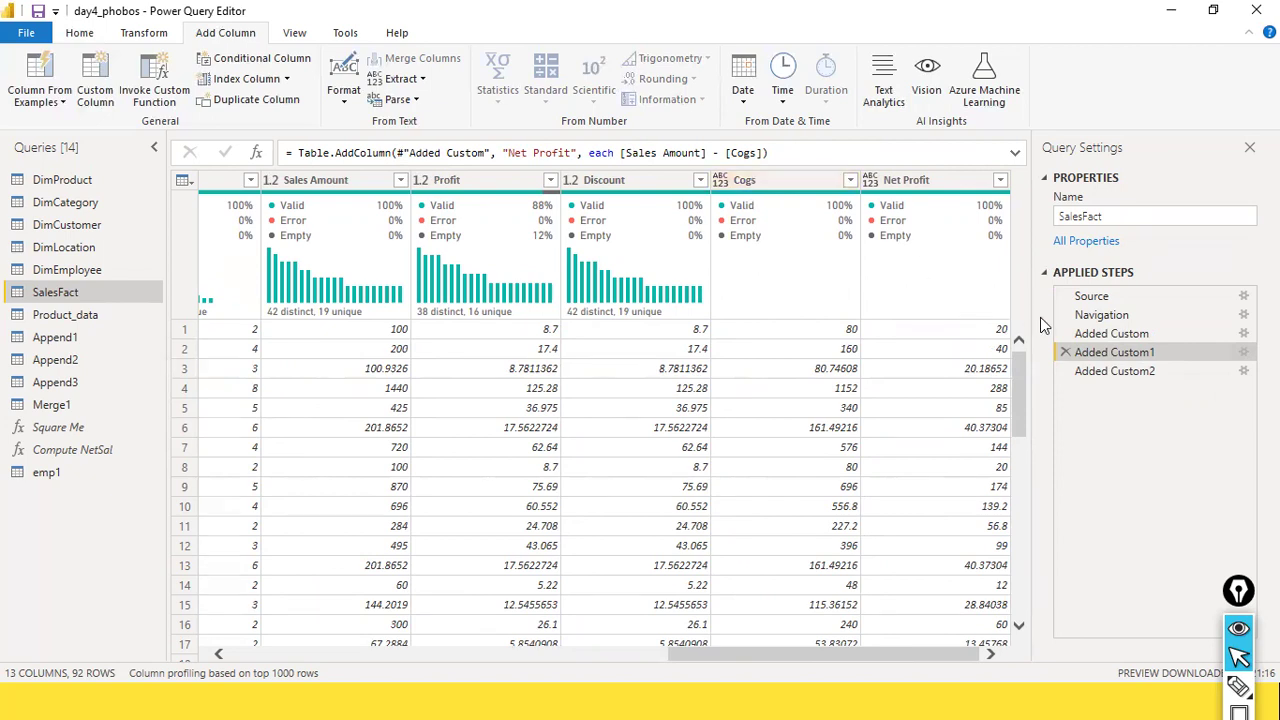
left_click(1072, 333)
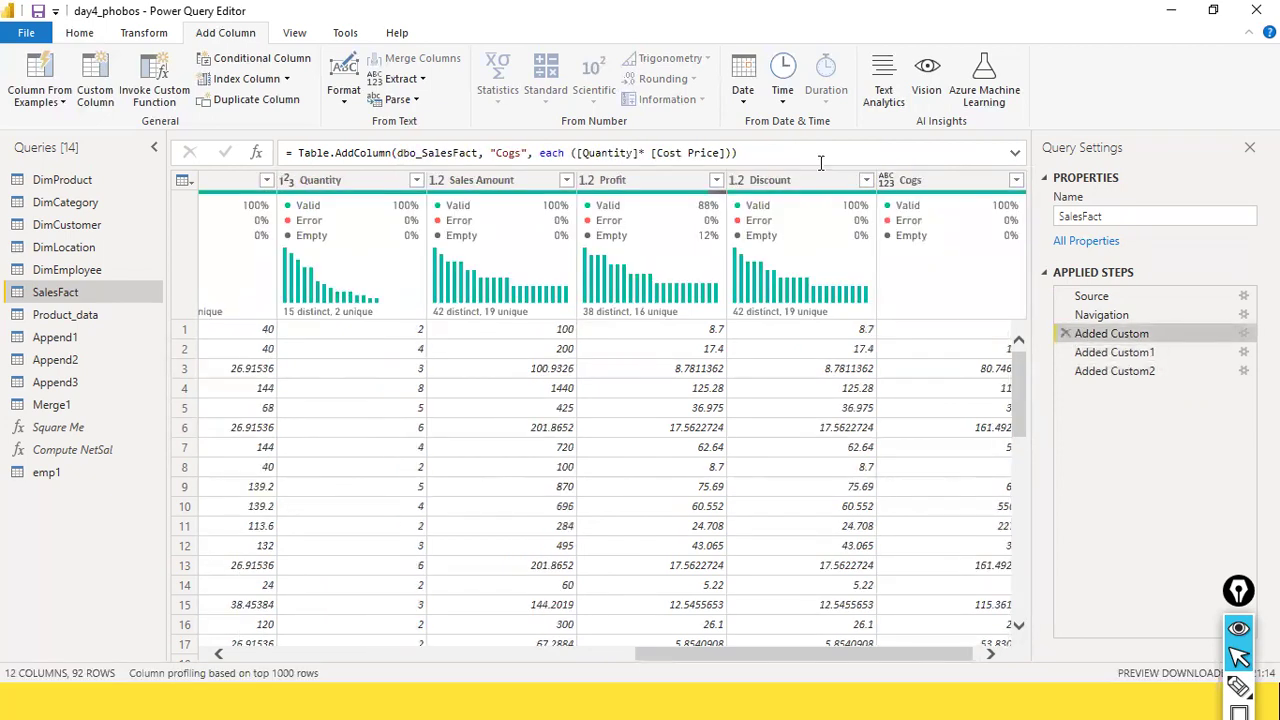
left_click(1105, 353)
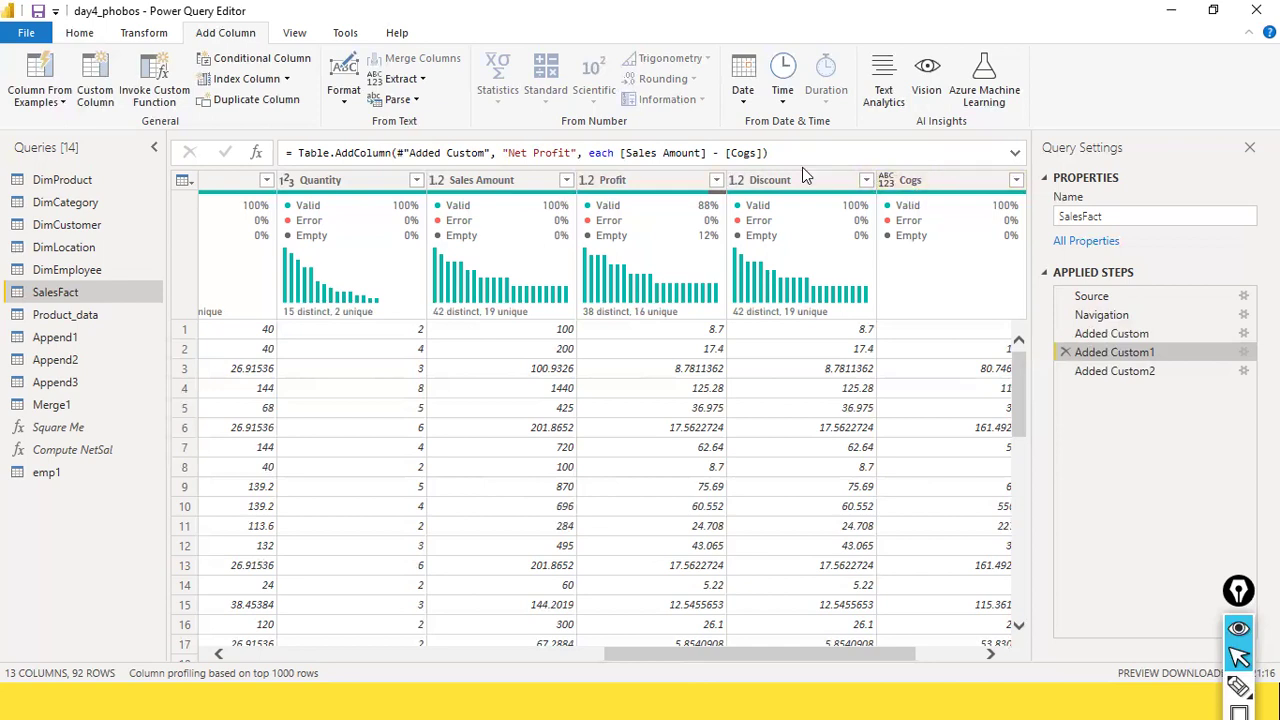
left_click(1117, 333)
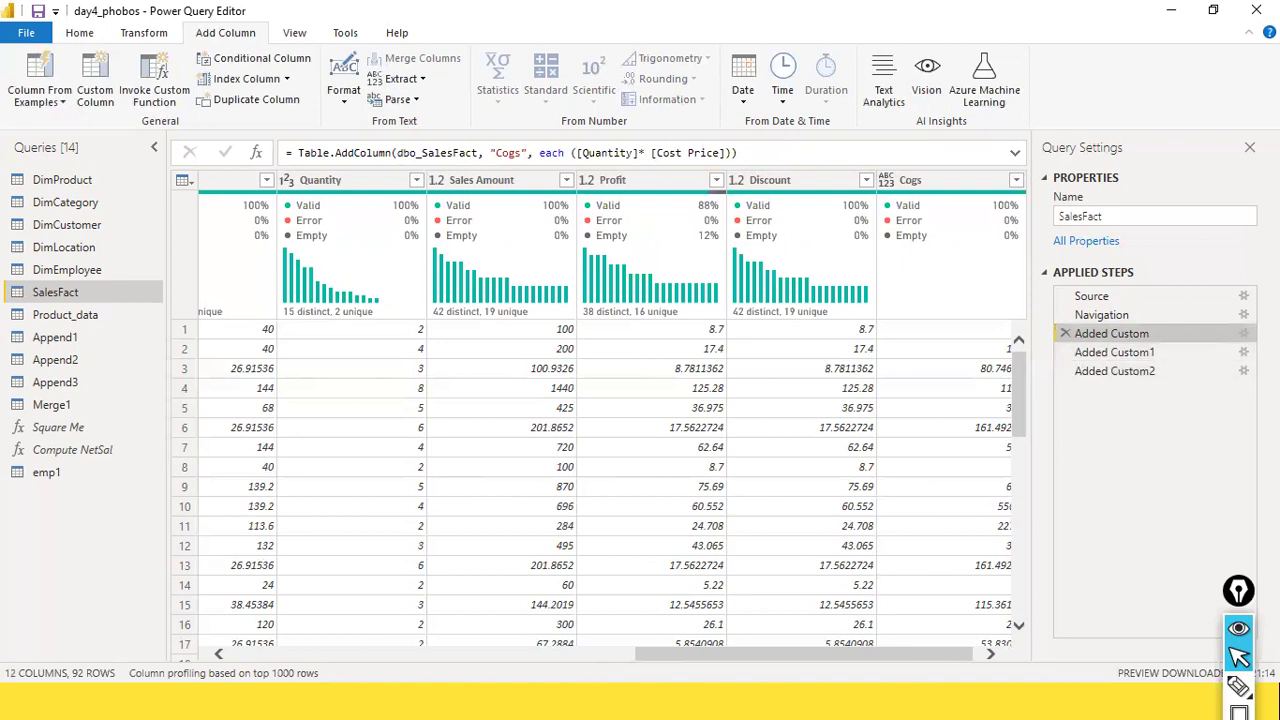
left_click(990, 653)
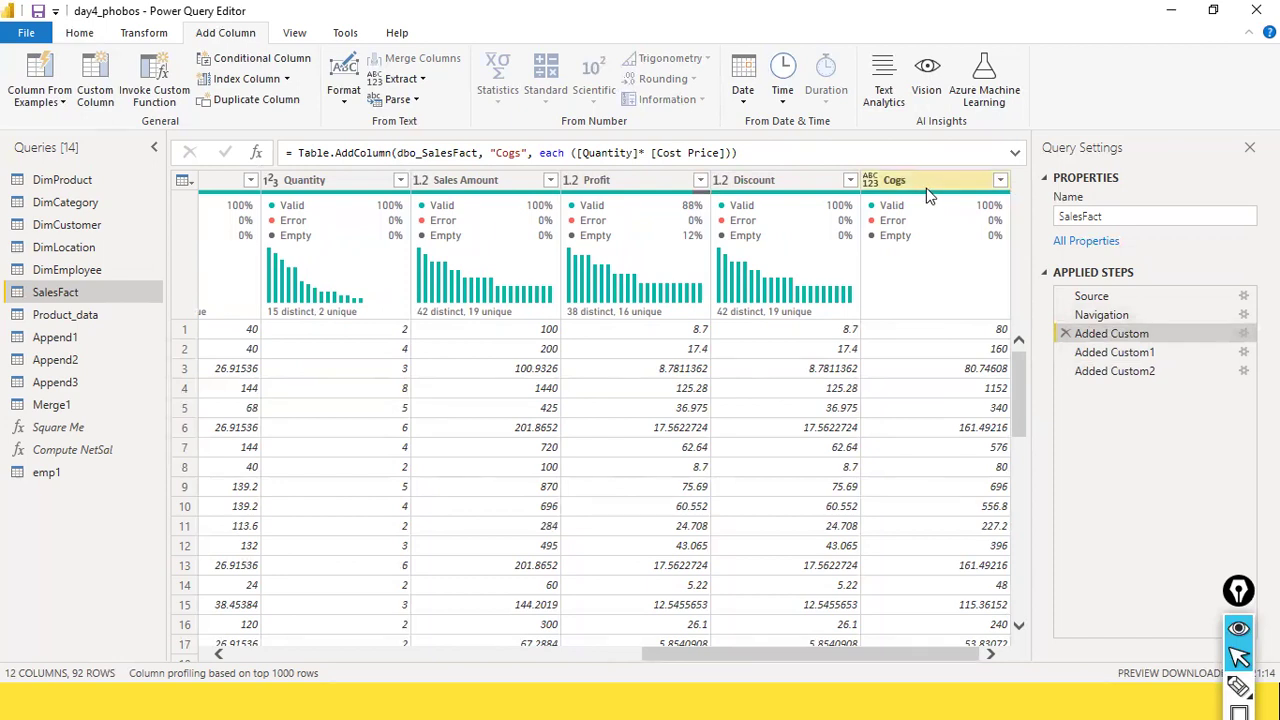
mouse_move(938, 200)
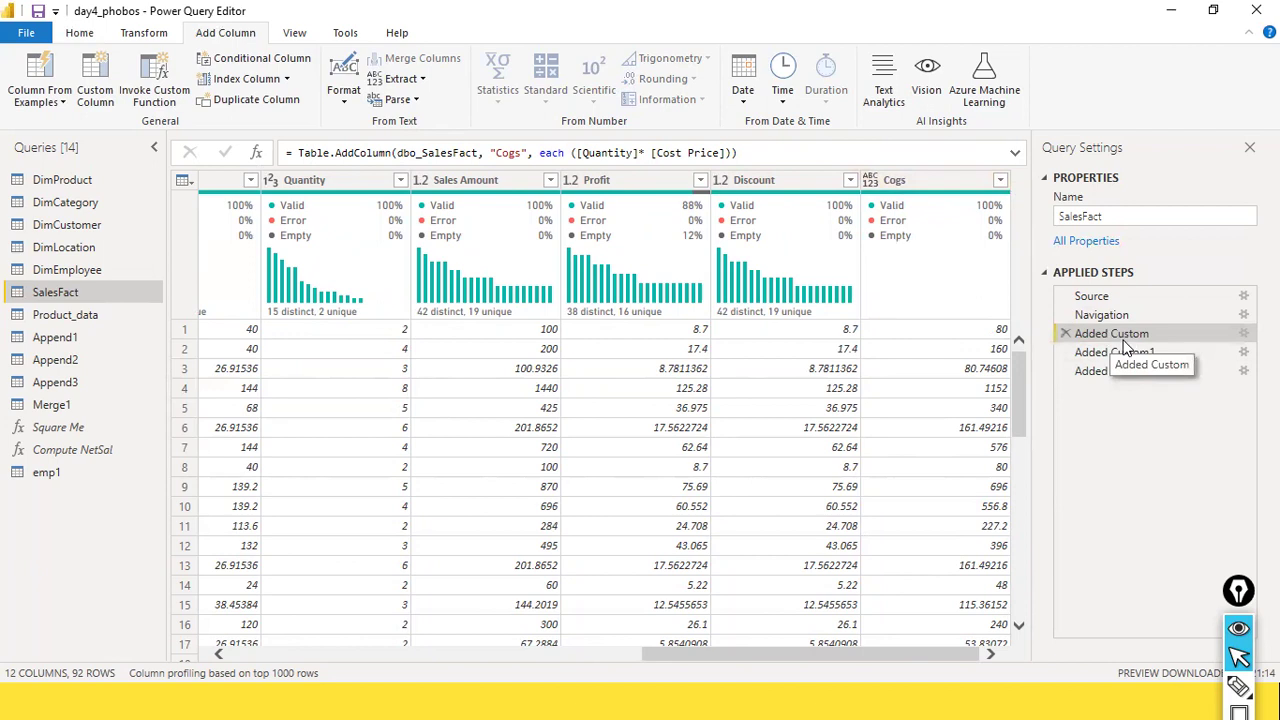
left_click(1106, 356)
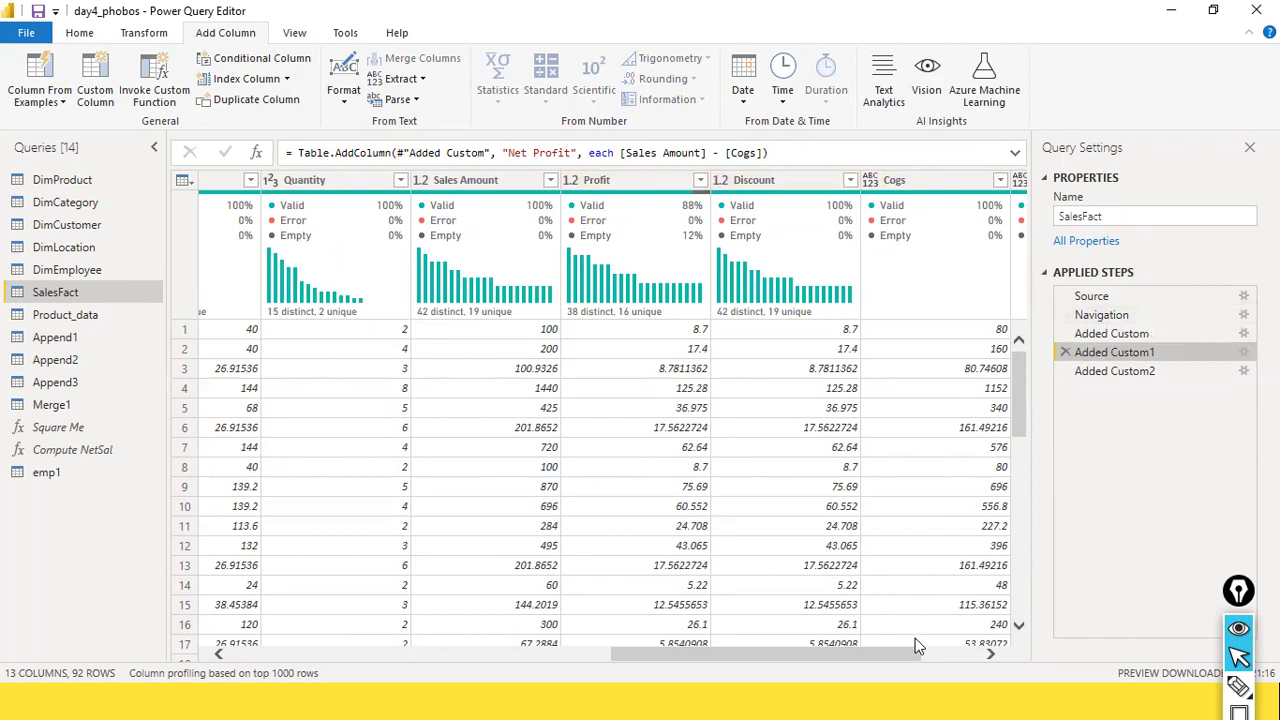
left_click_drag(900, 648, 1046, 645)
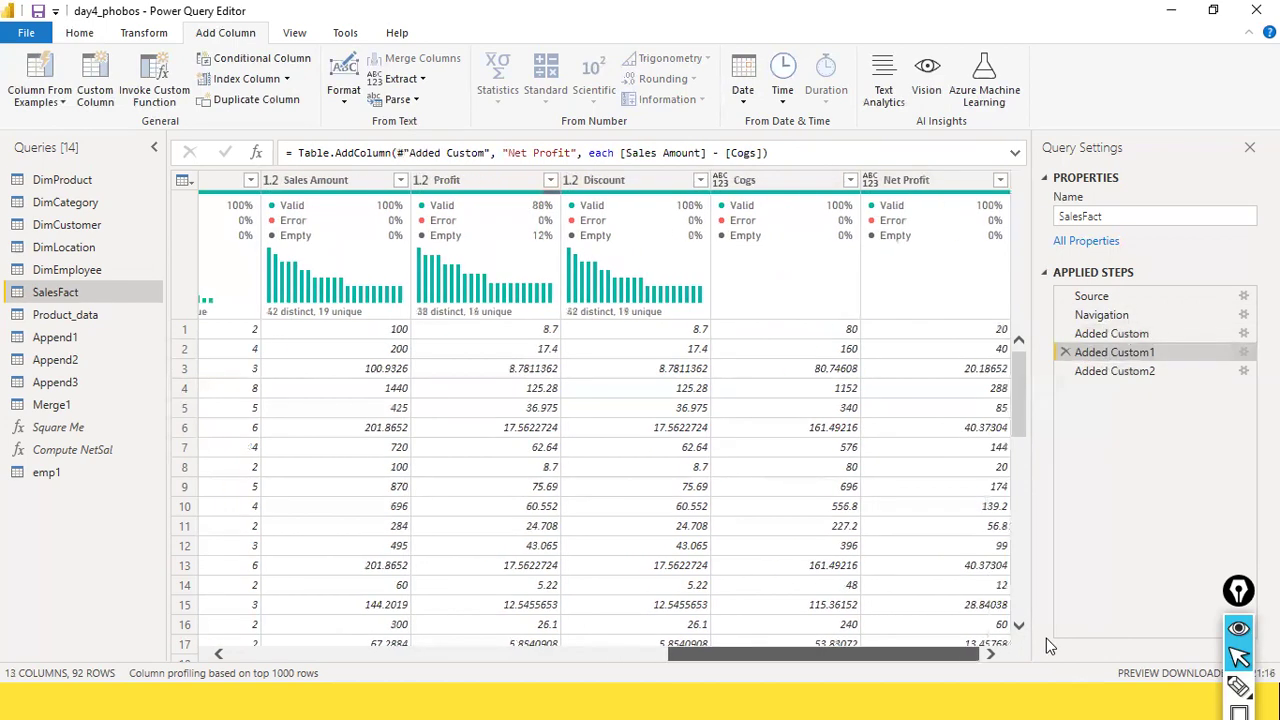
left_click(1128, 378)
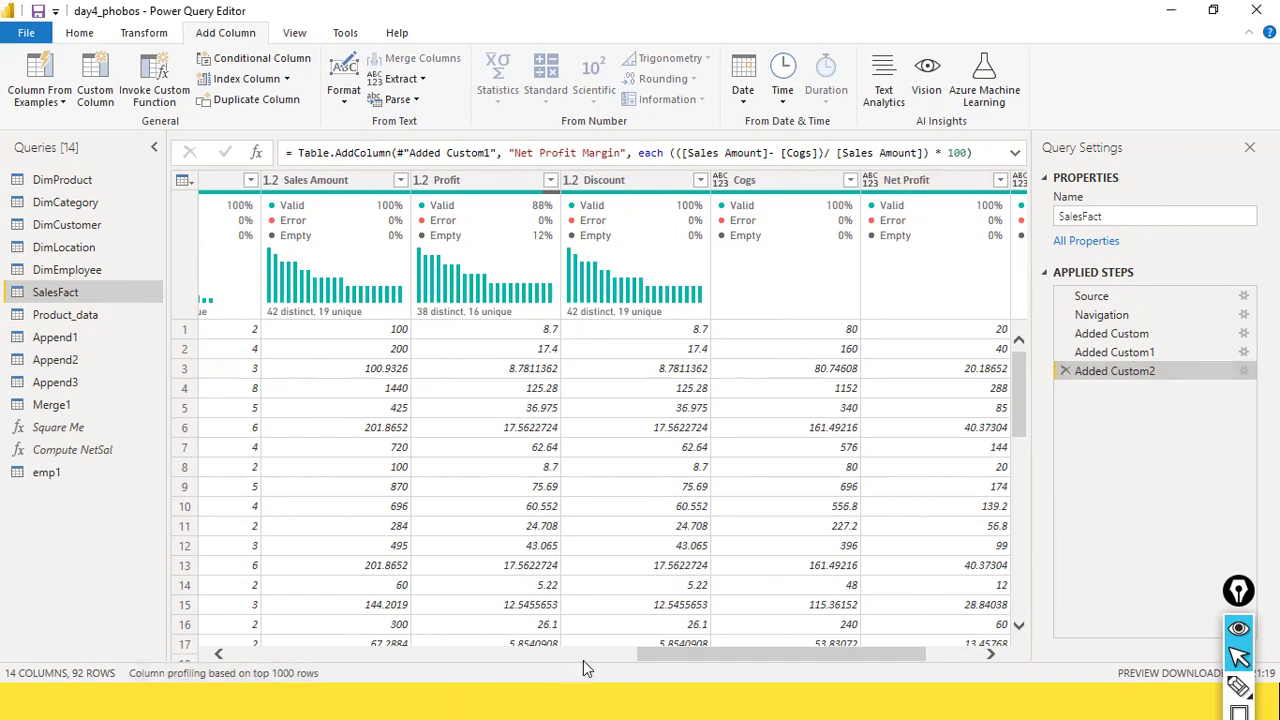
Step: Scroll back to the date columns and select OrderDate, closing its context menu unused
left_click_drag(705, 653, 358, 652)
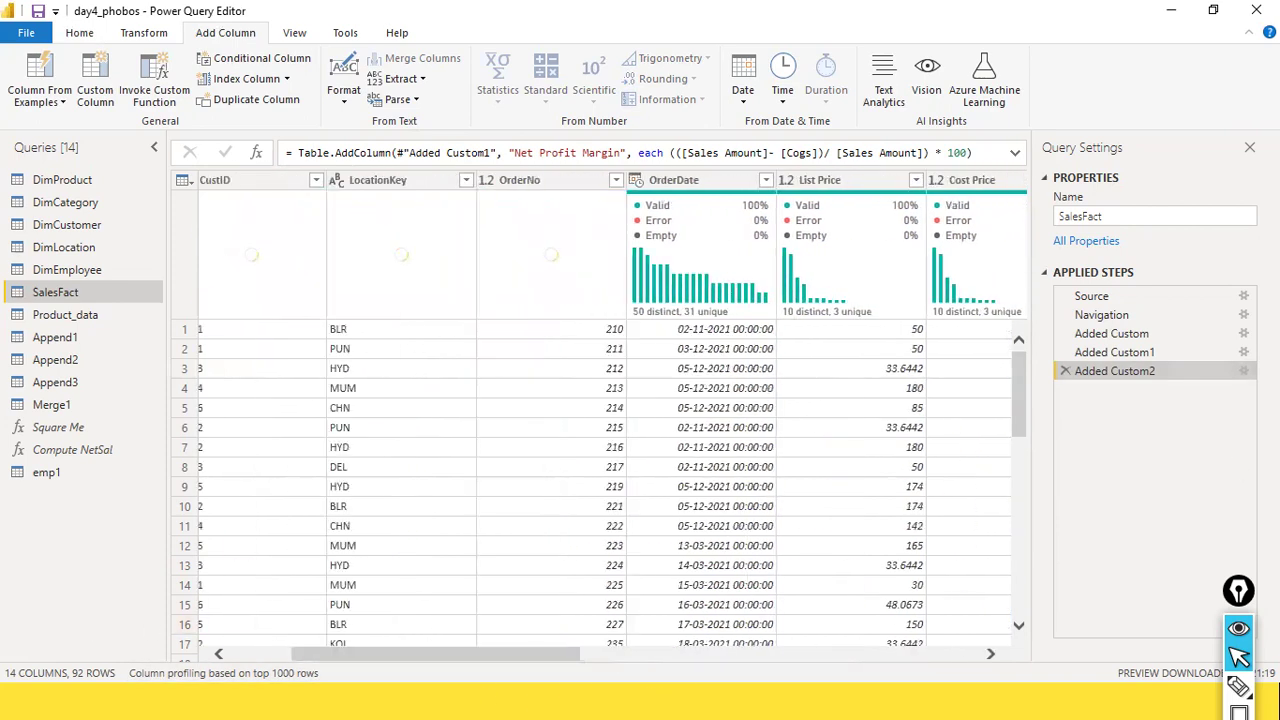
mouse_move(685, 190)
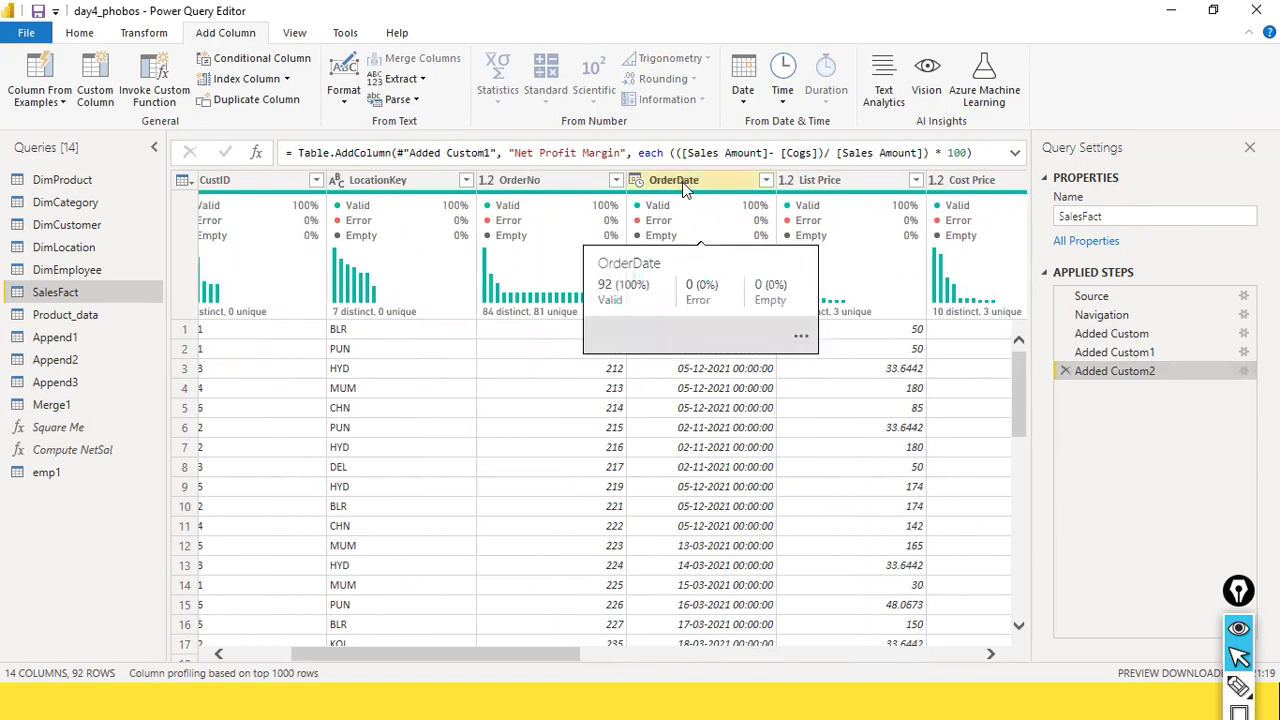
left_click(858, 660)
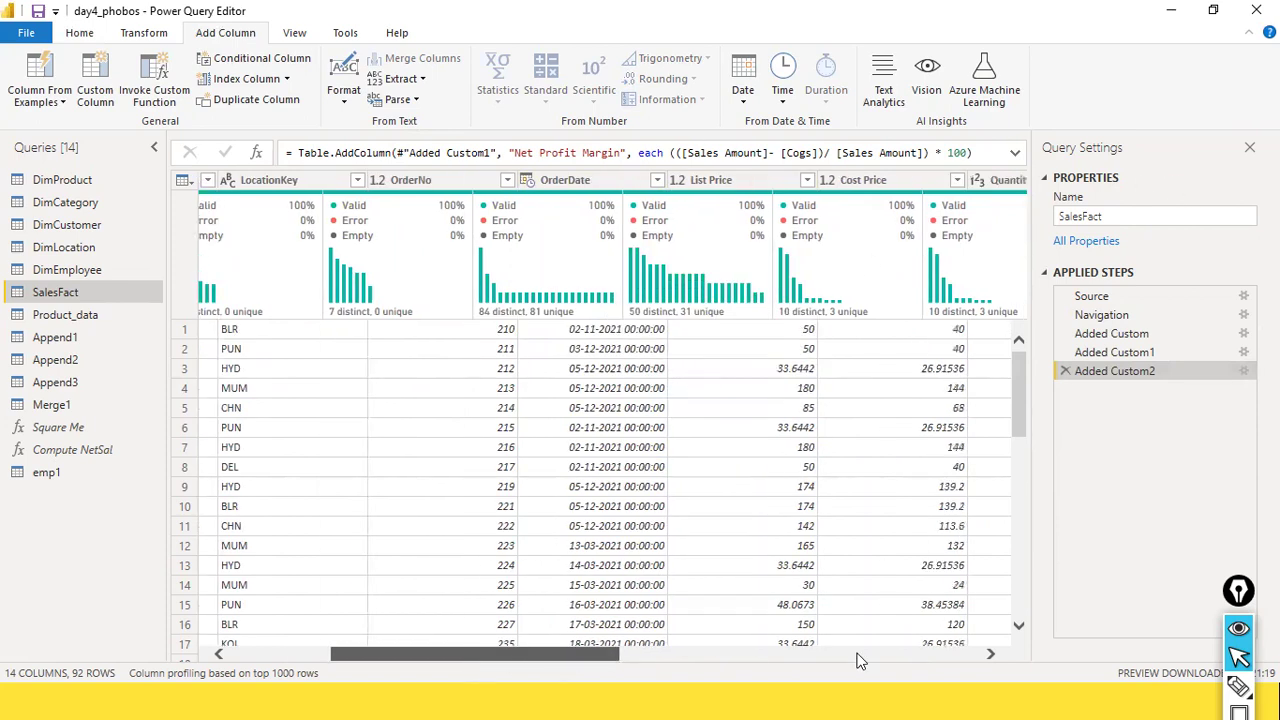
left_click(856, 660)
left_click_drag(887, 655, 414, 651)
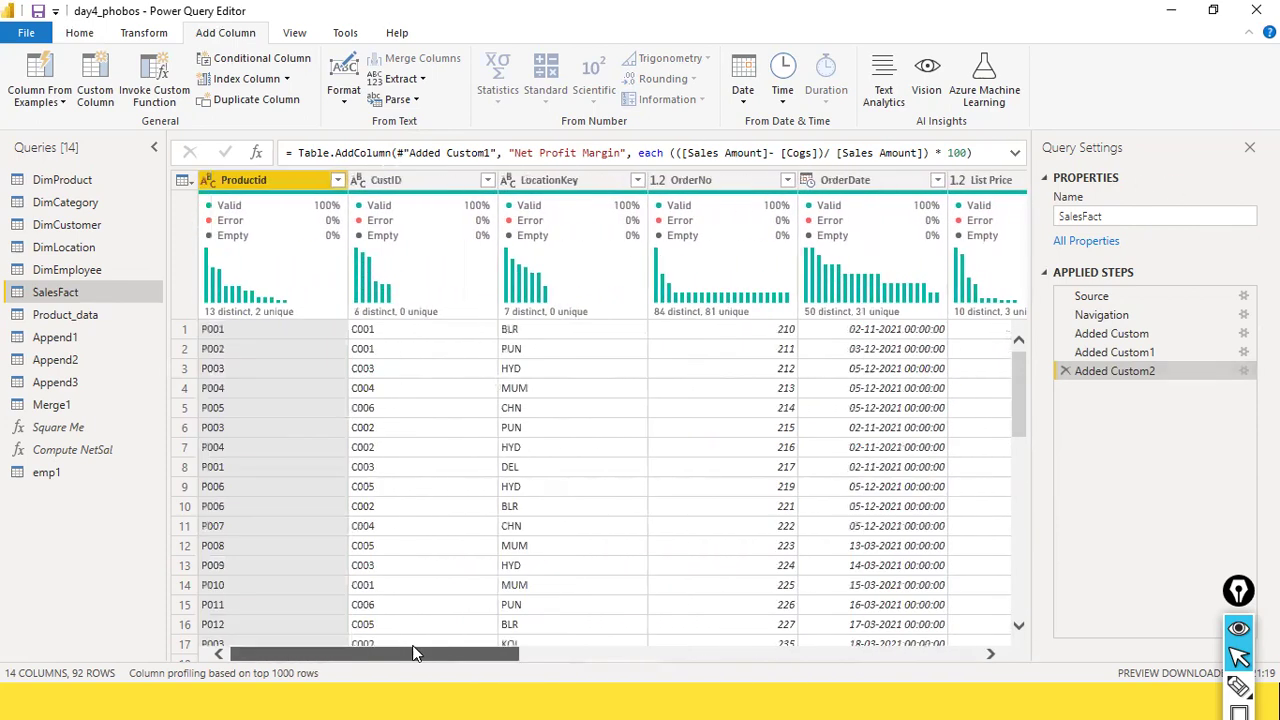
right_click(880, 193)
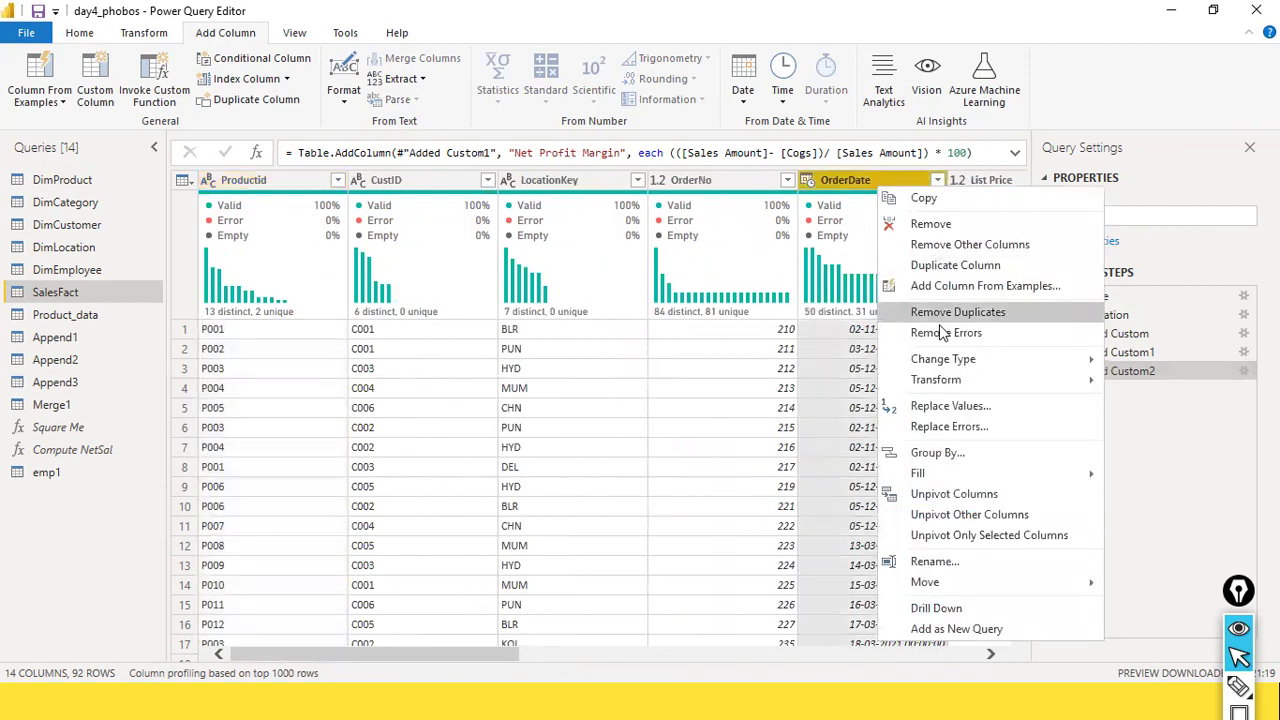
left_click(1149, 105)
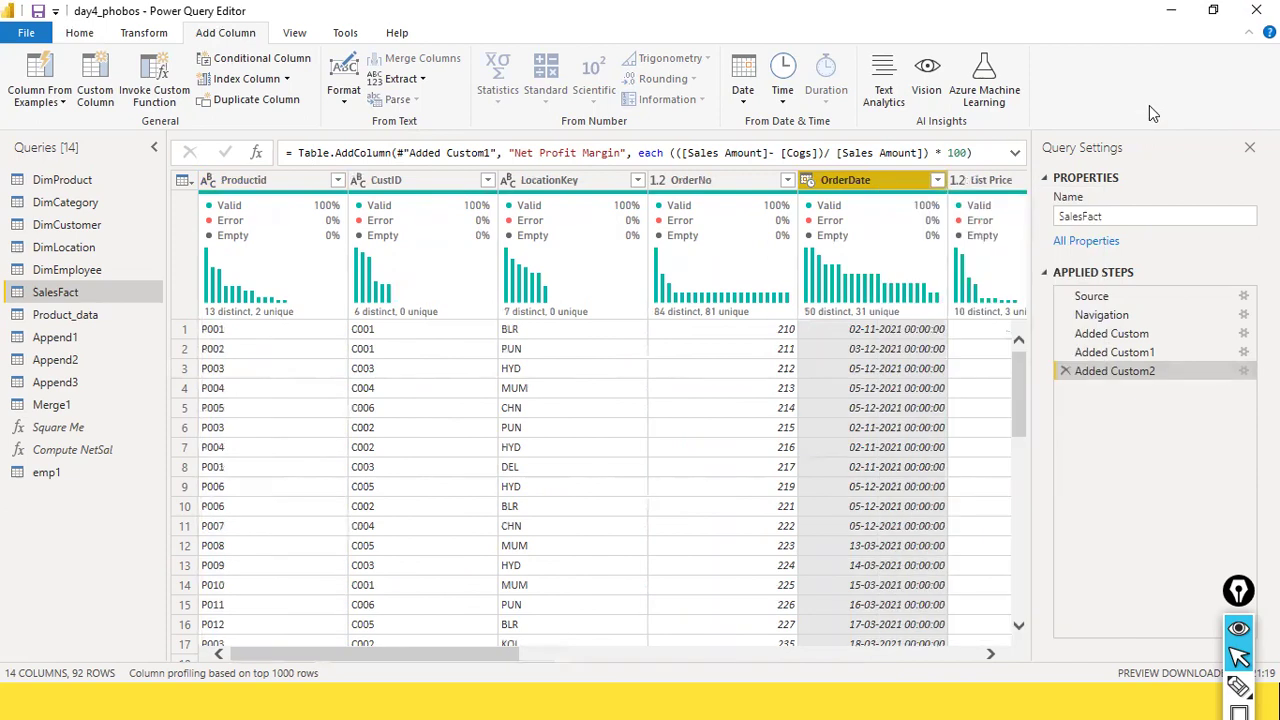
right_click(845, 190)
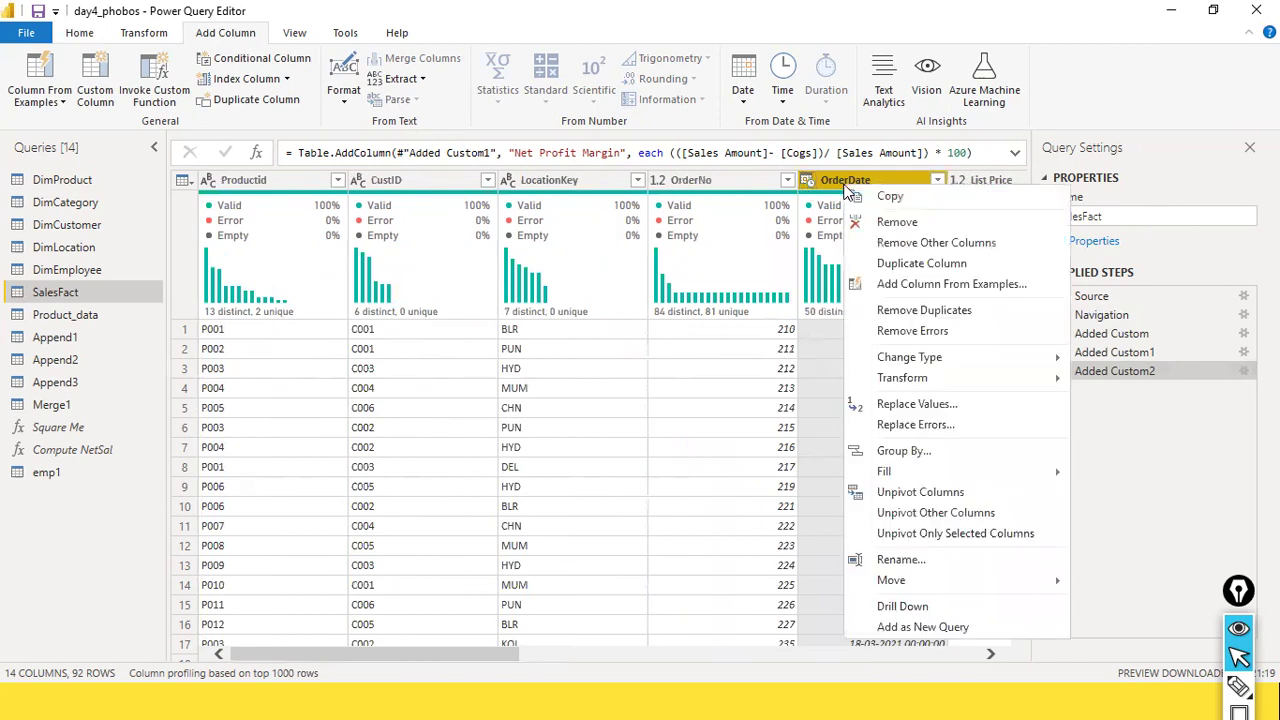
left_click(1124, 62)
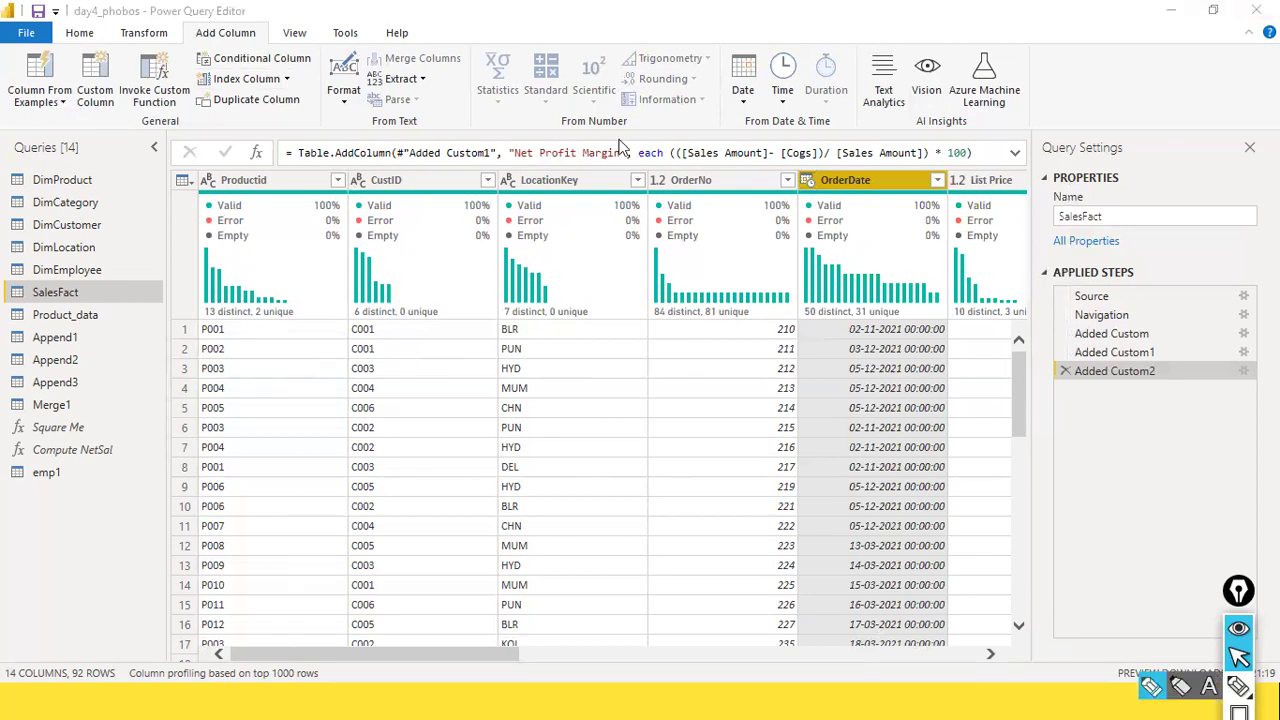
Step: Extract the year from OrderDate into a new Year column
left_click(747, 108)
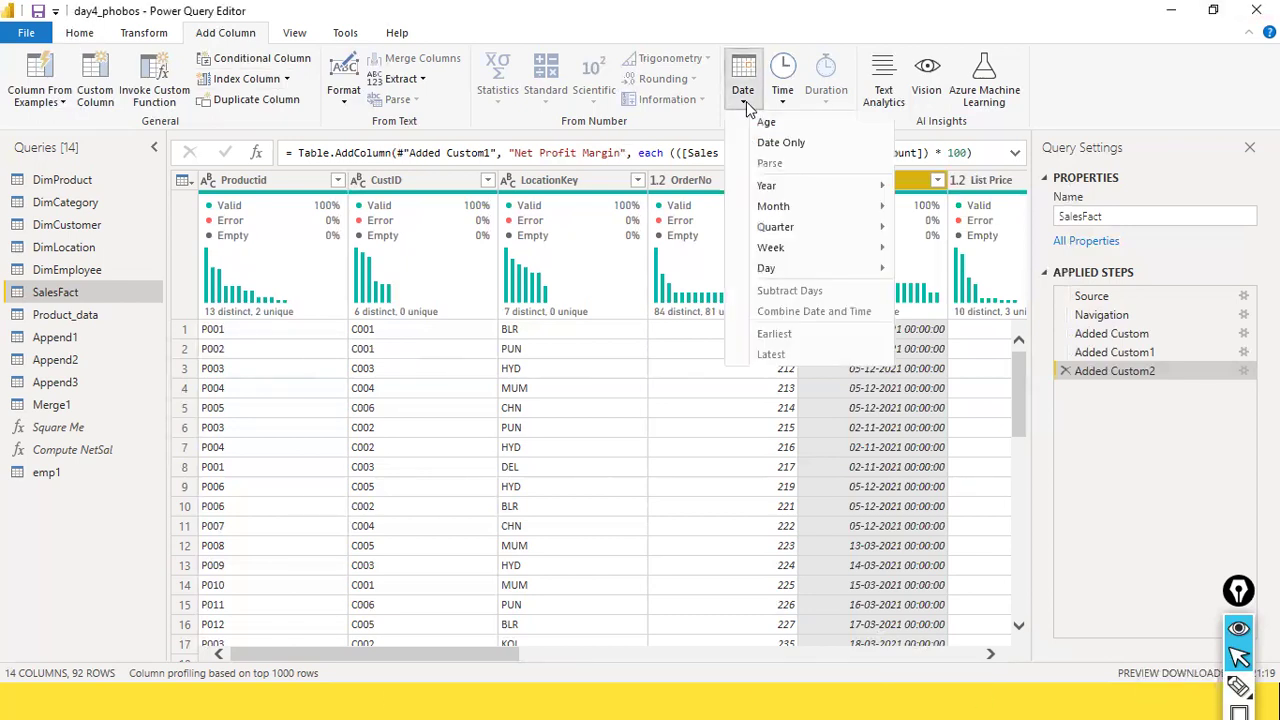
mouse_move(747, 210)
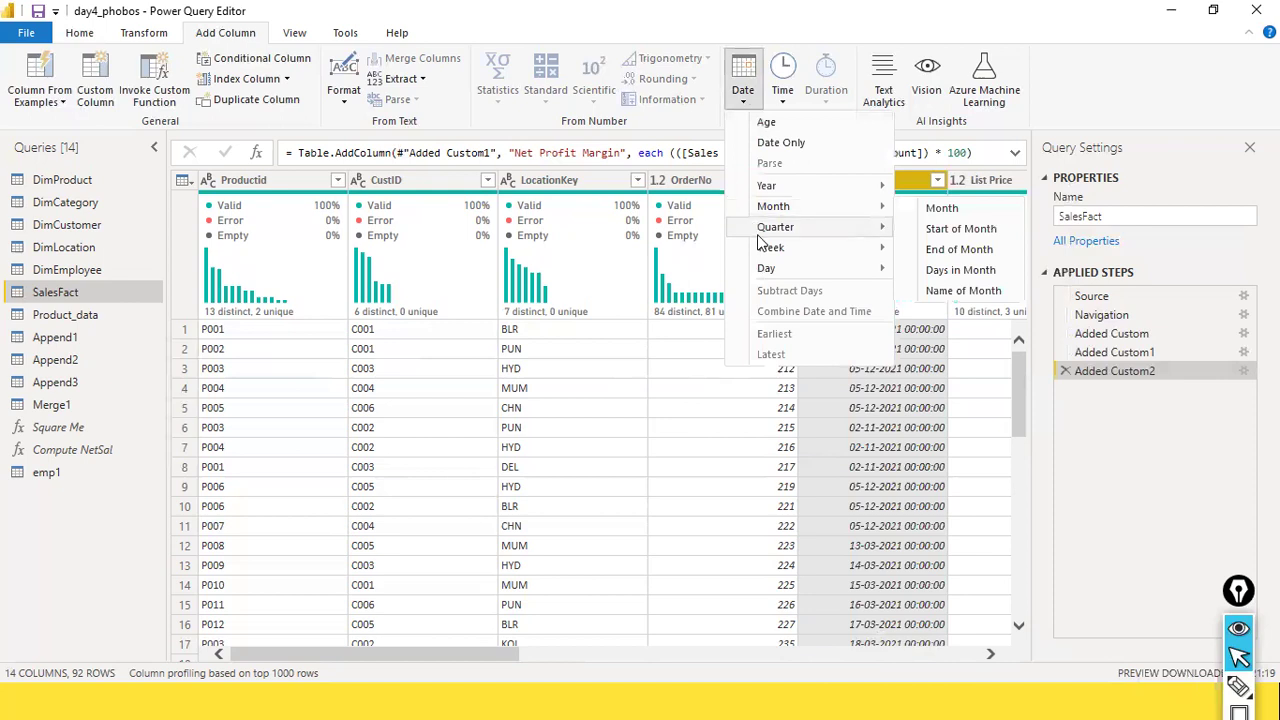
mouse_move(760, 236)
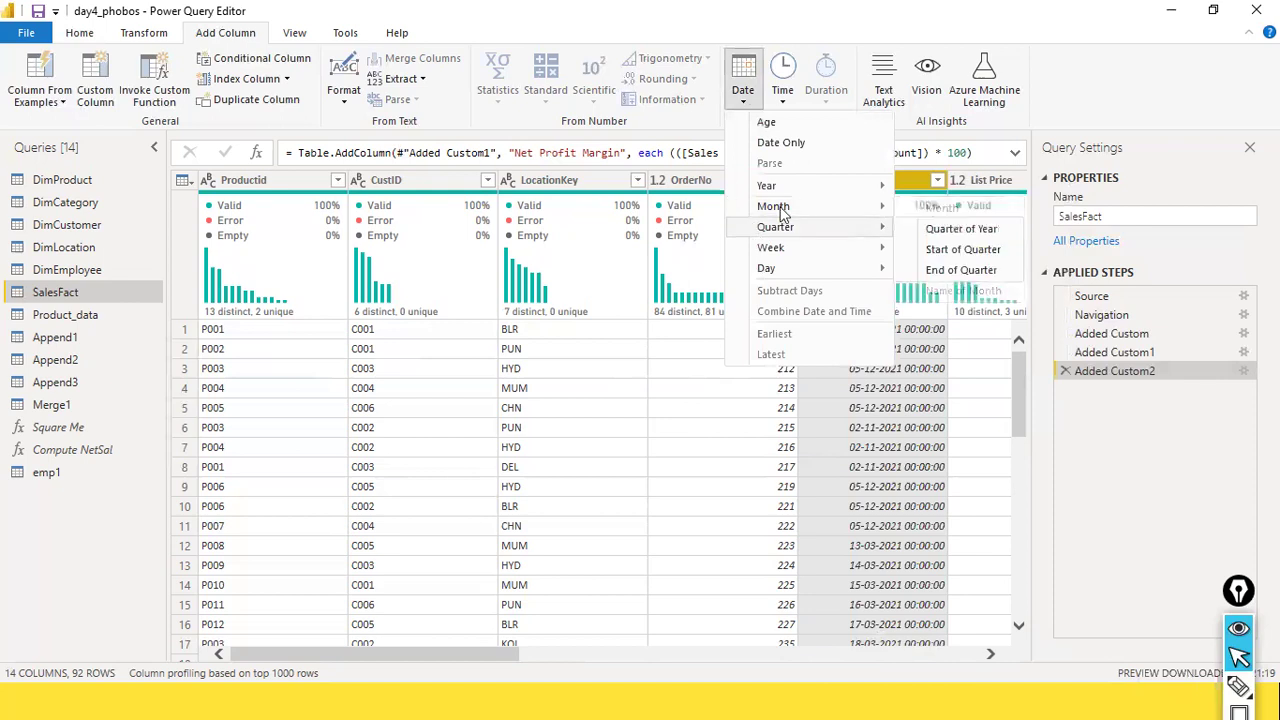
mouse_move(870, 186)
left_click(933, 190)
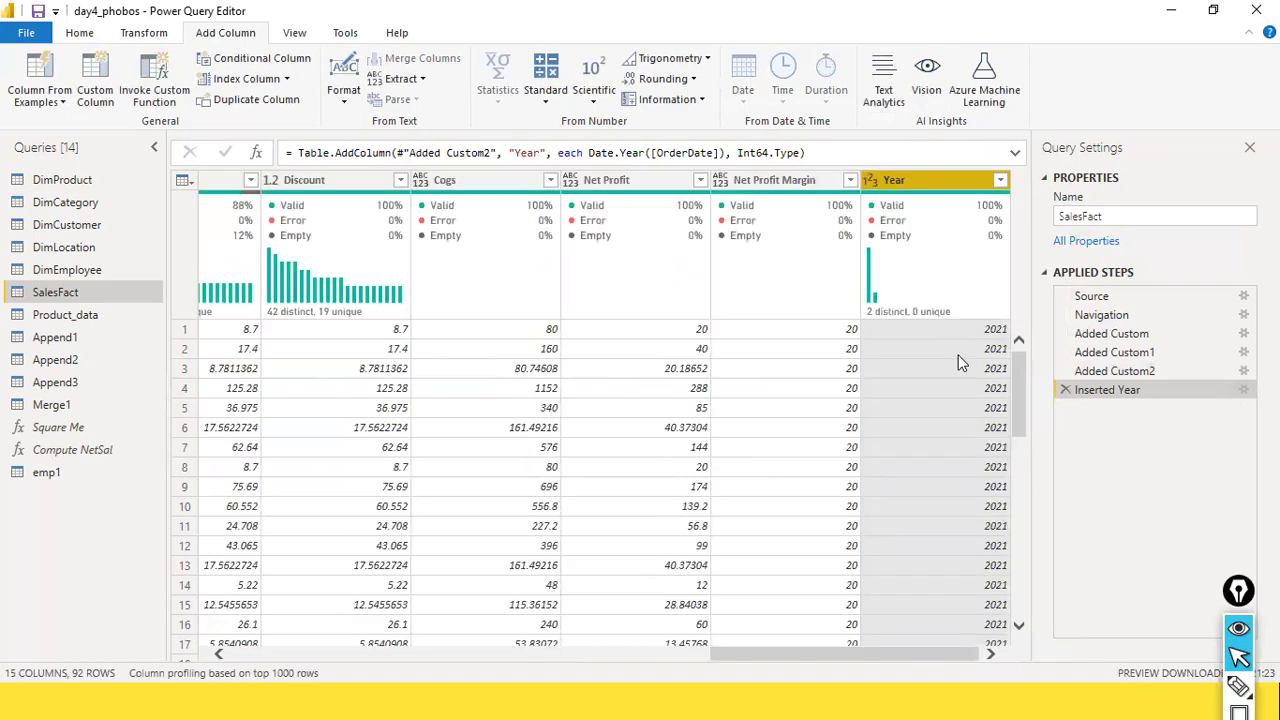
Step: Scroll through the rows to check the Year column's 2021 and 2022 values
left_click(619, 655)
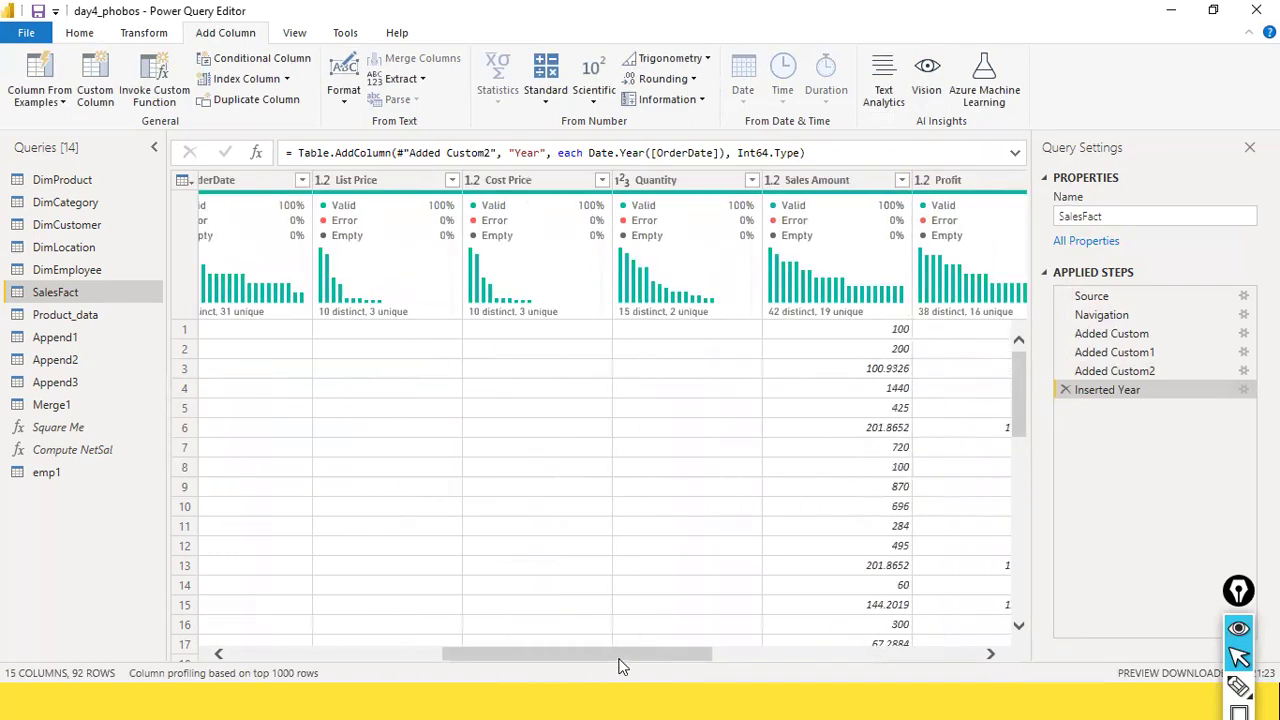
left_click_drag(619, 662, 523, 657)
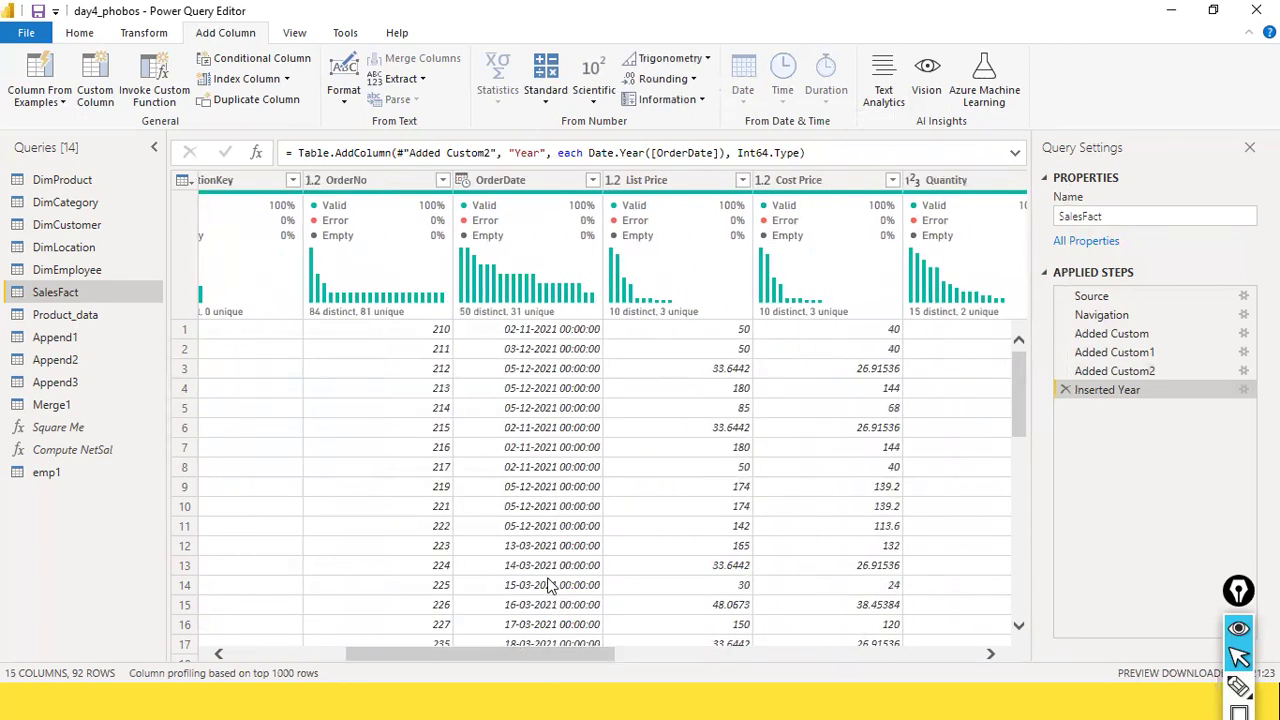
scroll(548, 576, "down", 4)
scroll(548, 576, "down", 18)
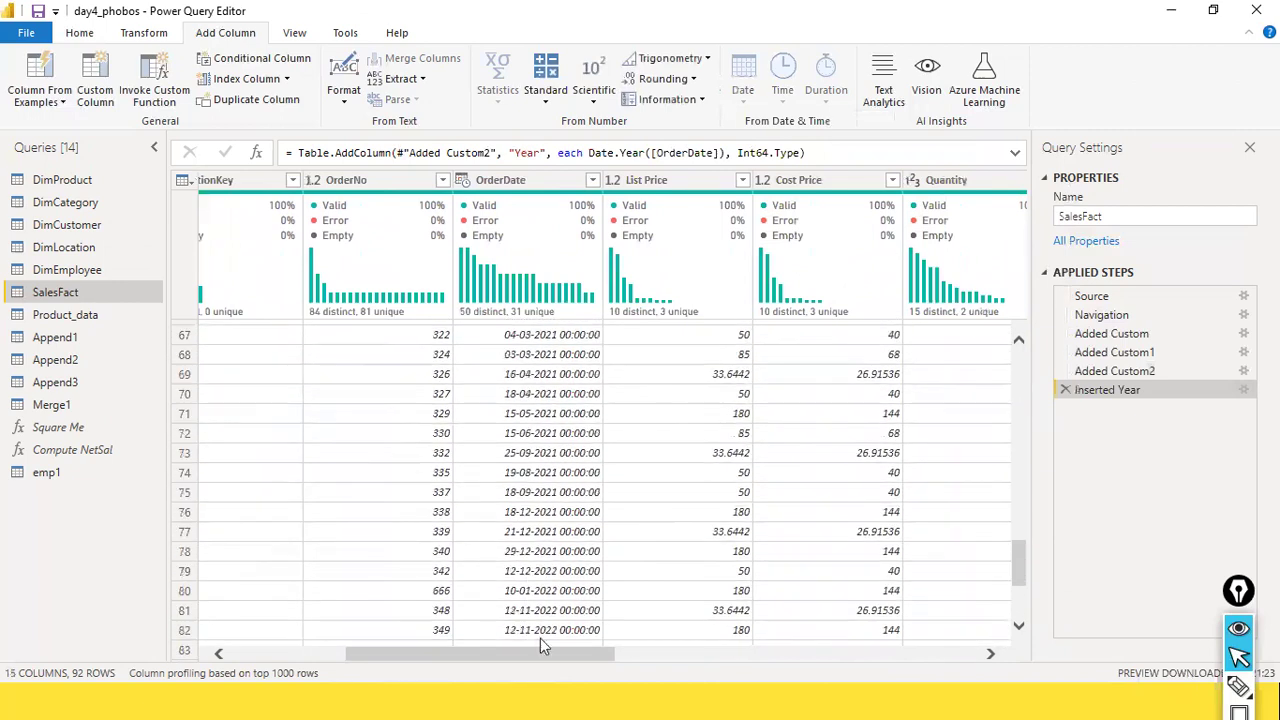
left_click_drag(552, 654, 1062, 658)
scroll(952, 373, "up", 15)
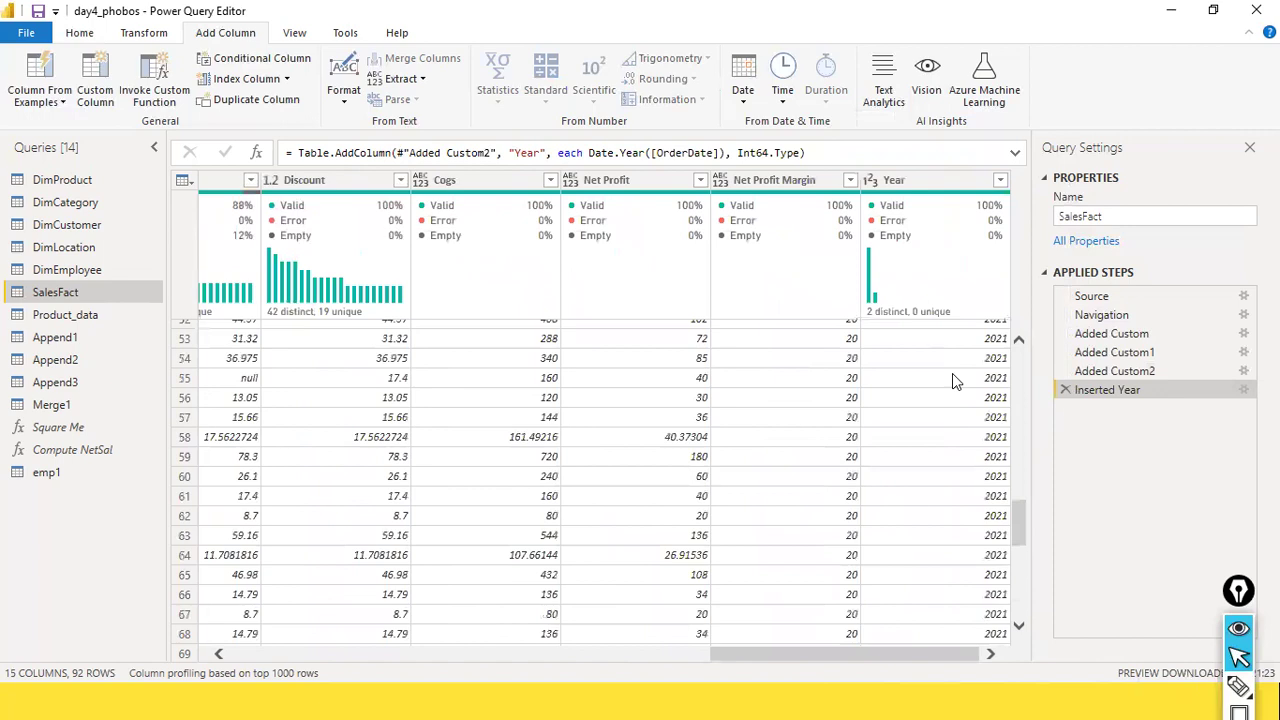
scroll(952, 373, "up", 7)
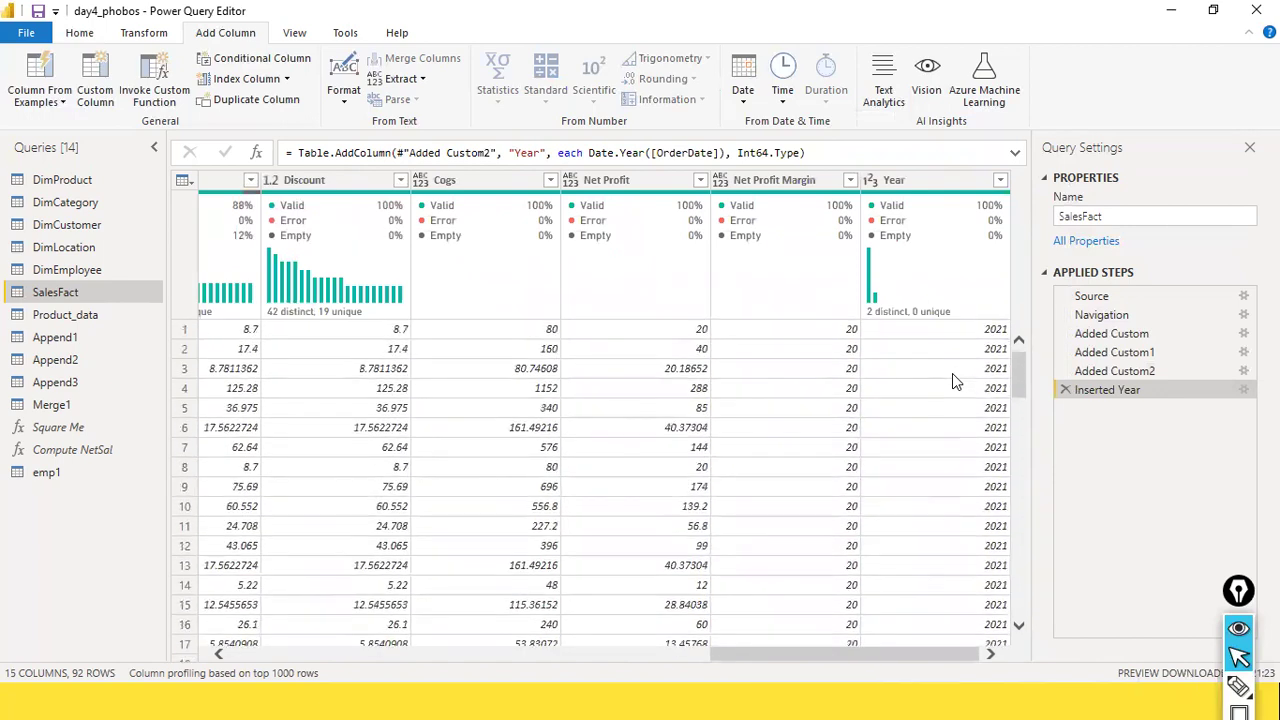
scroll(990, 430, "down", 15)
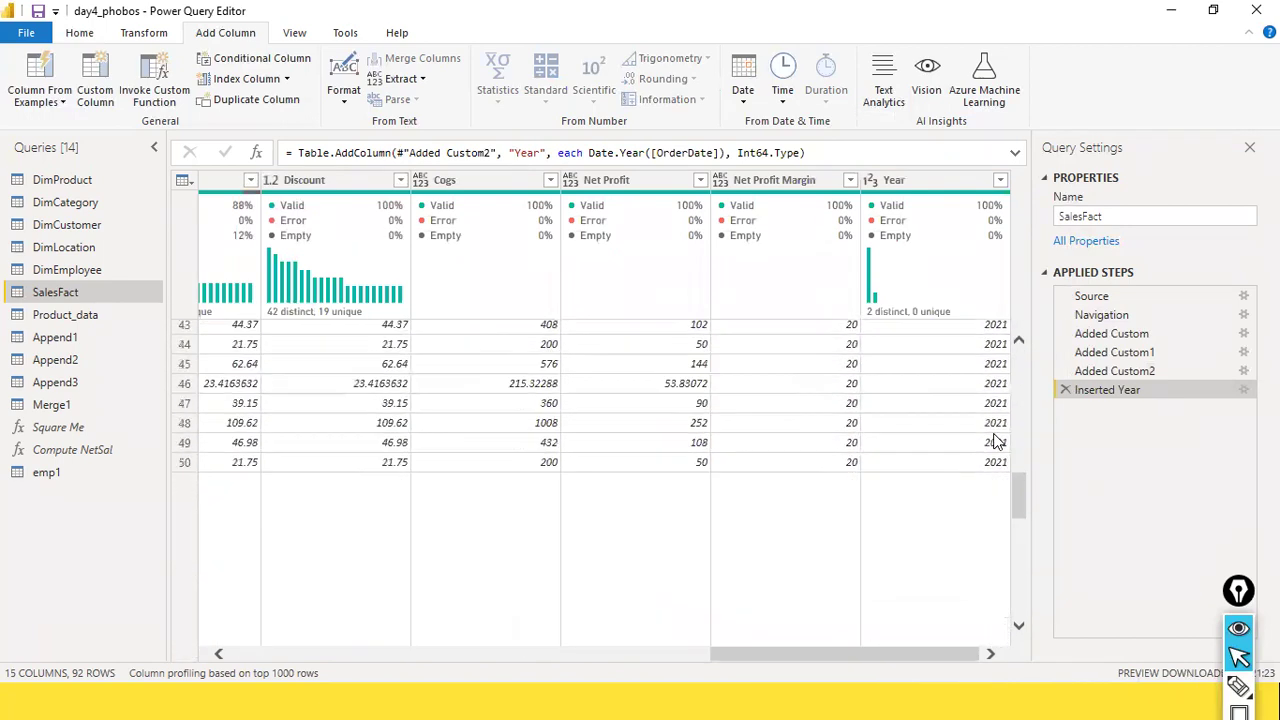
scroll(996, 440, "down", 10)
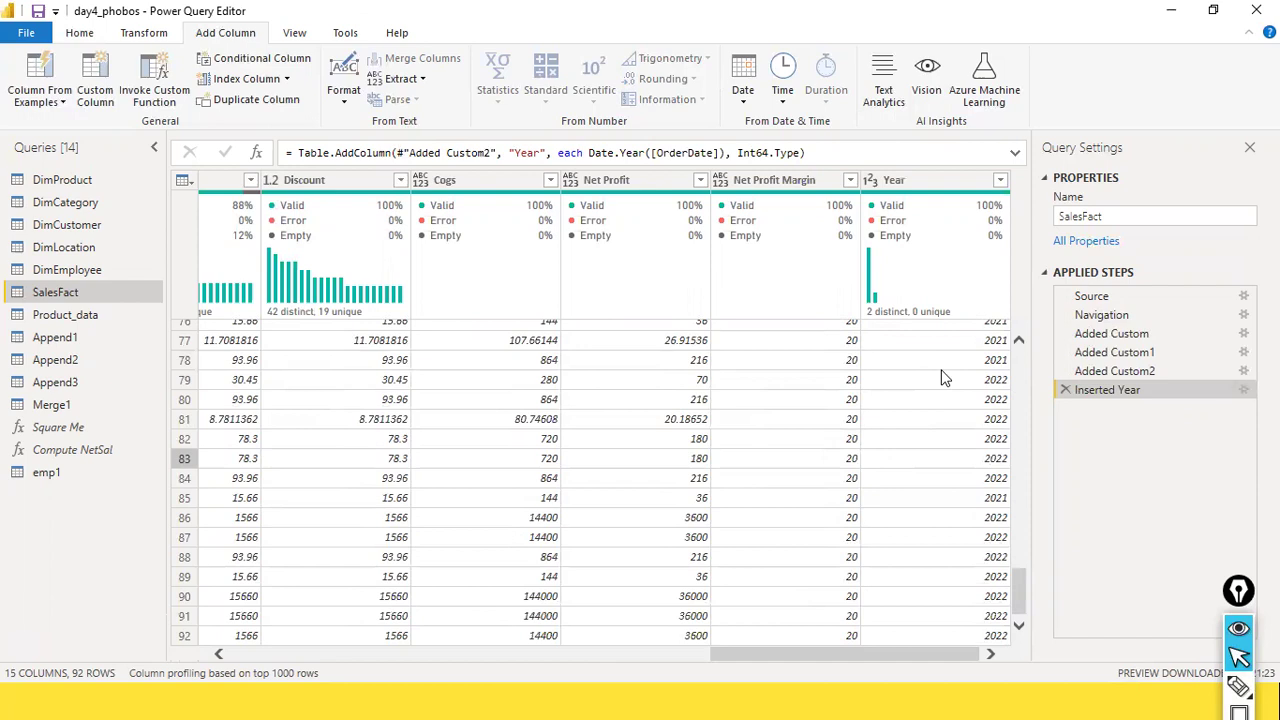
scroll(910, 352, "up", 20)
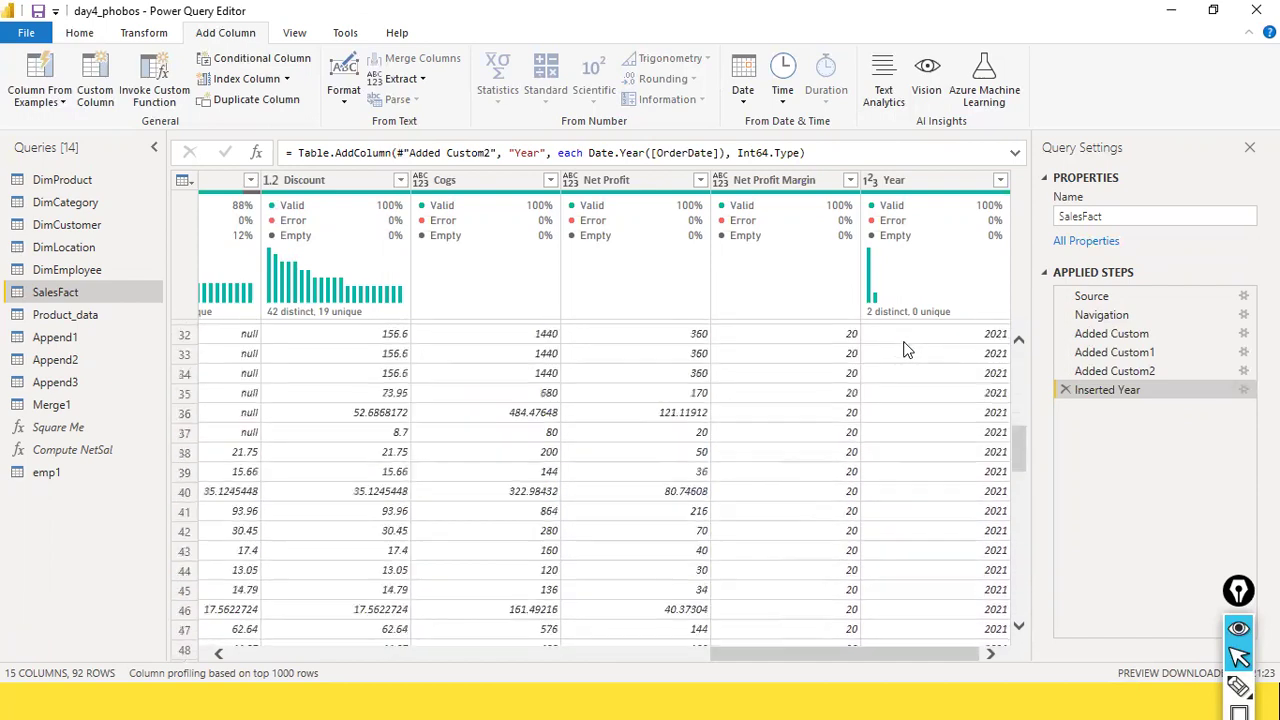
scroll(903, 349, "up", 1)
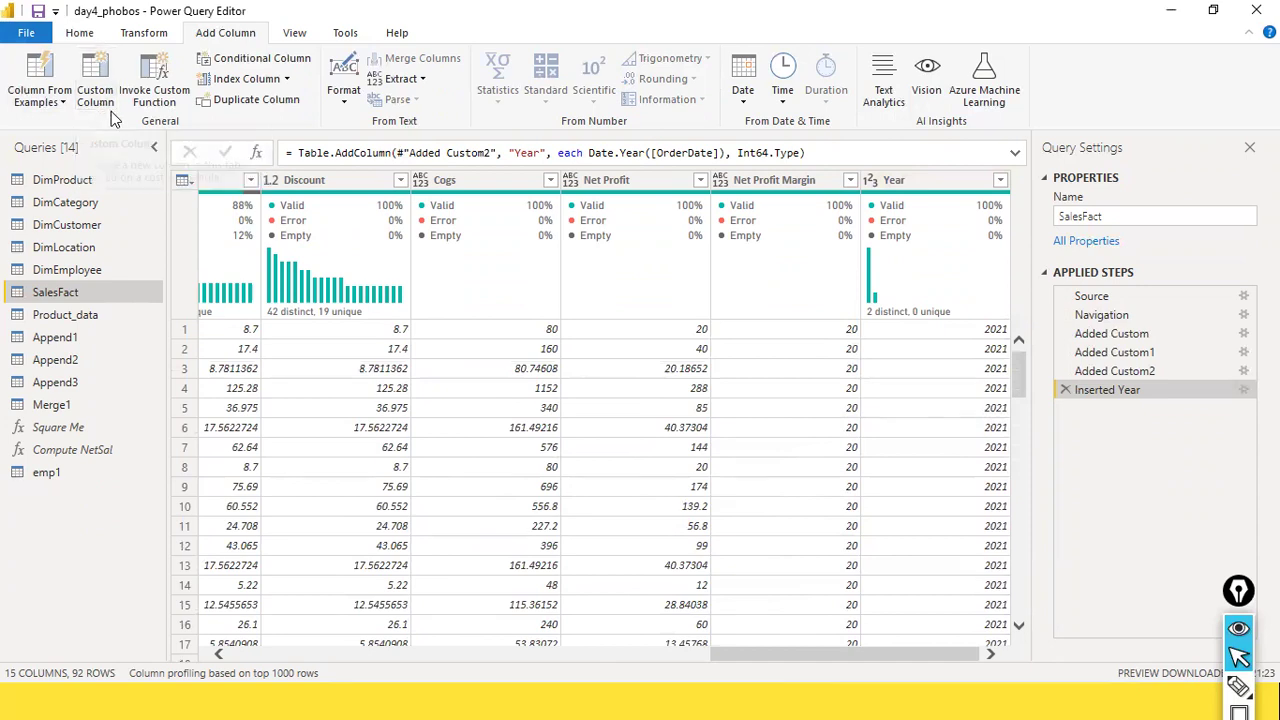
Step: Reselect OrderDate and extract its month number into a new Month column
left_click(743, 104)
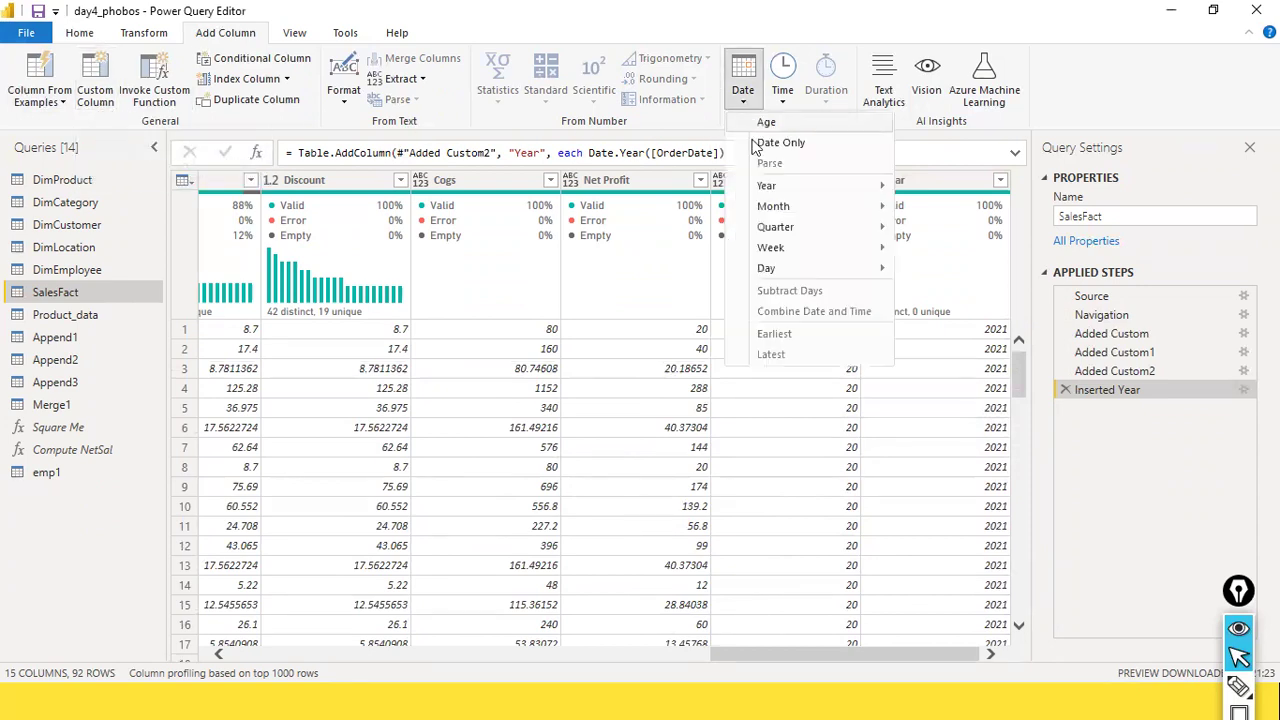
mouse_move(812, 186)
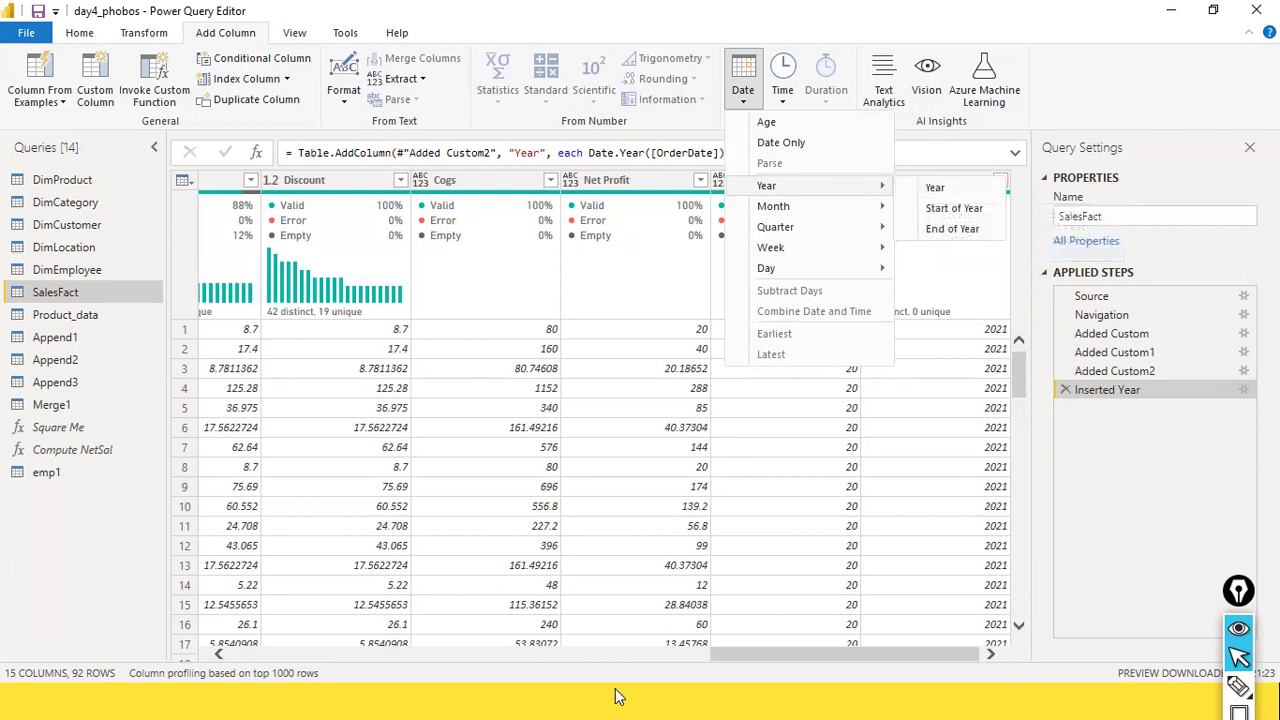
left_click(630, 658)
left_click_drag(770, 658, 290, 658)
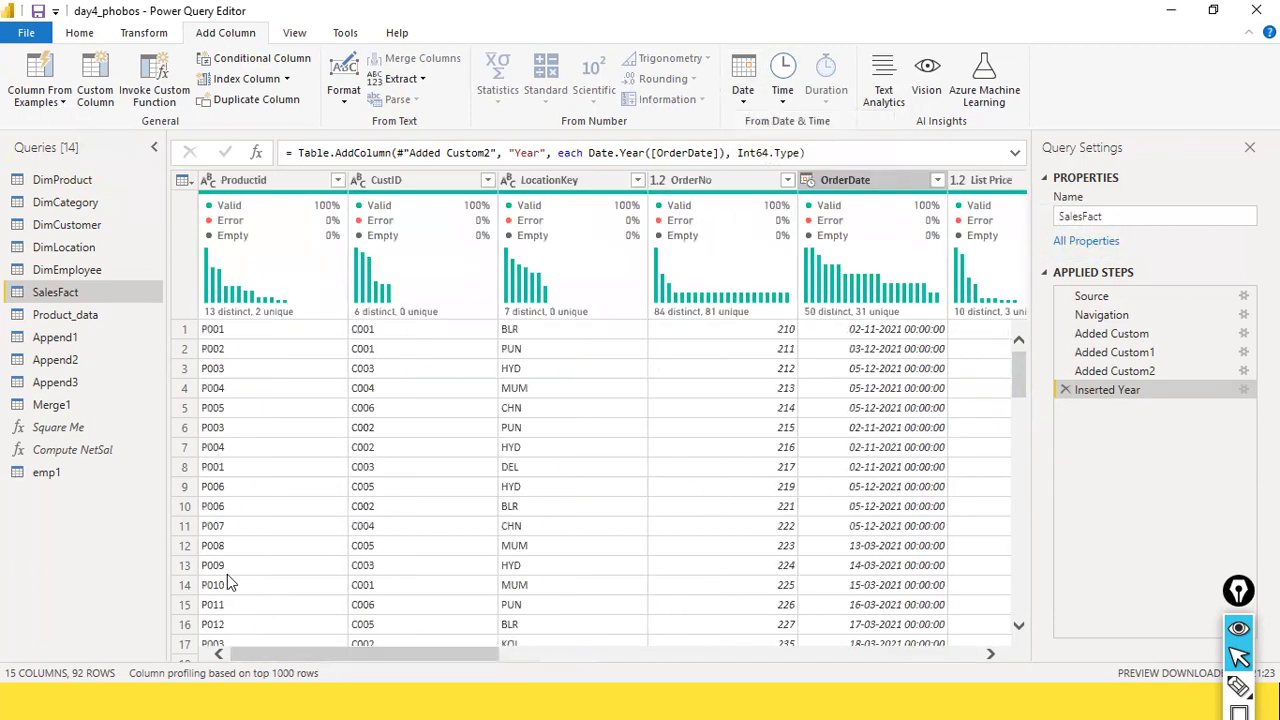
left_click(840, 182)
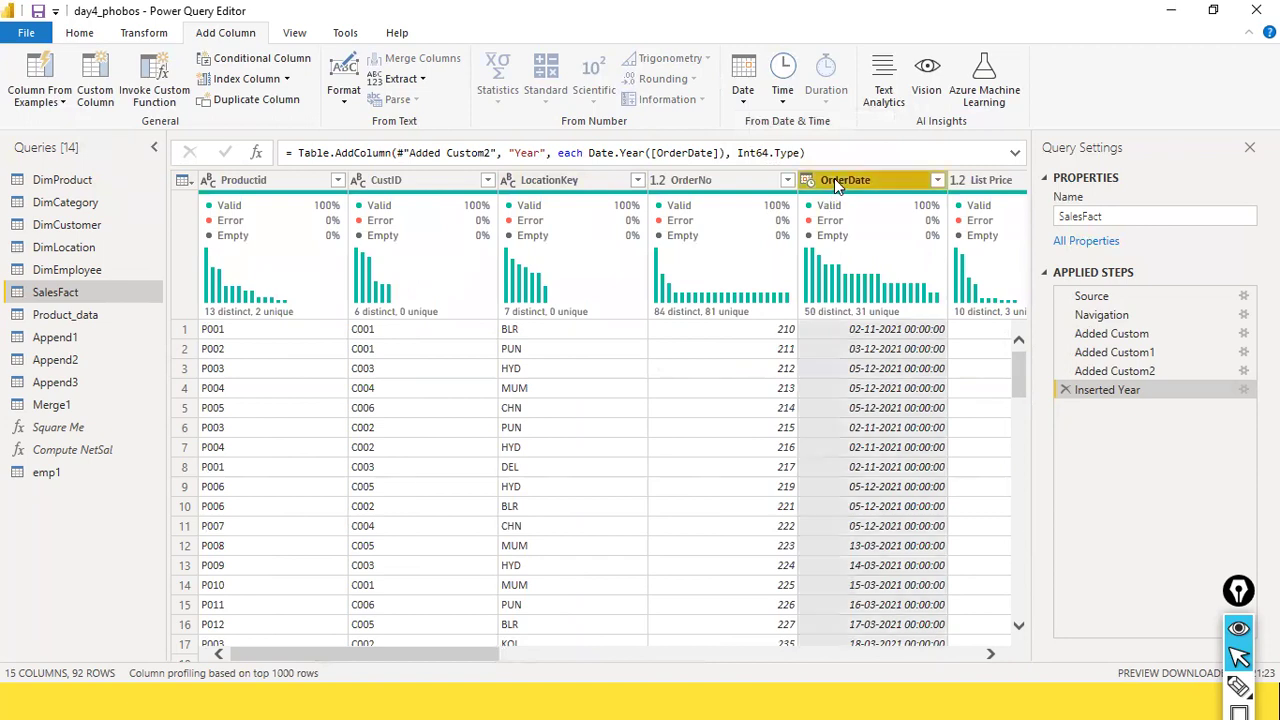
left_click(743, 93)
mouse_move(820, 186)
mouse_move(825, 208)
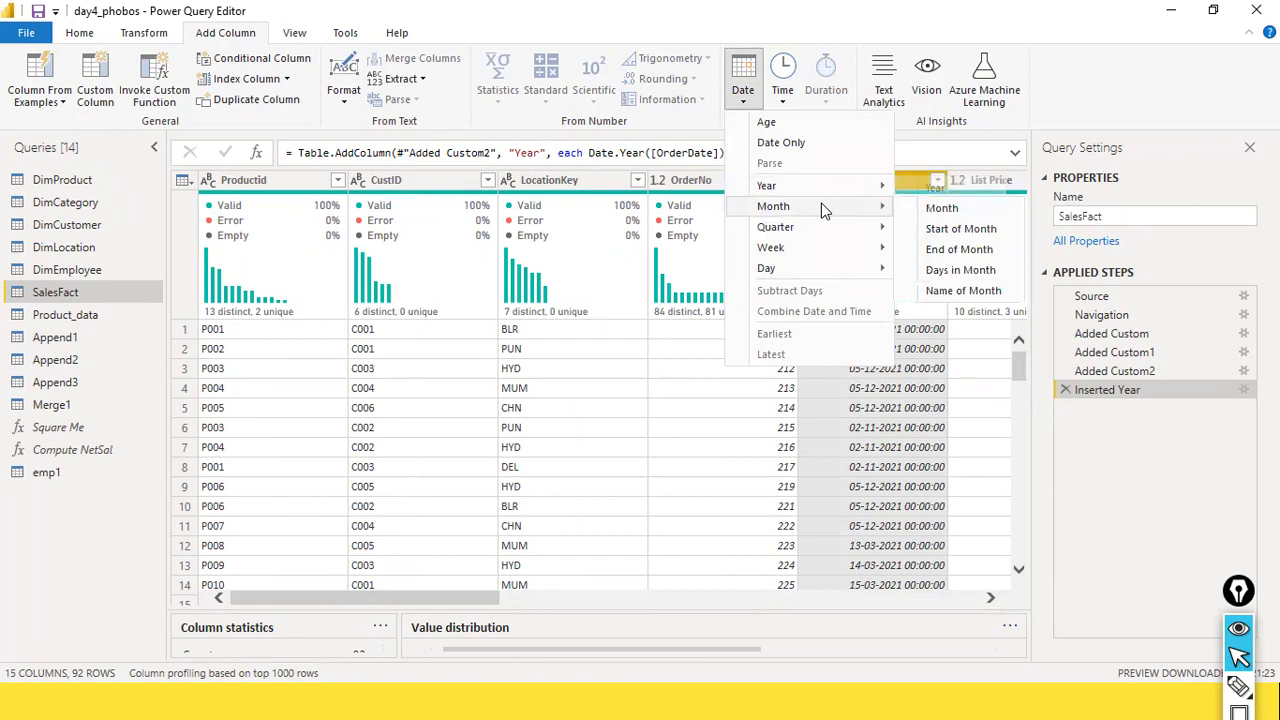
left_click(935, 209)
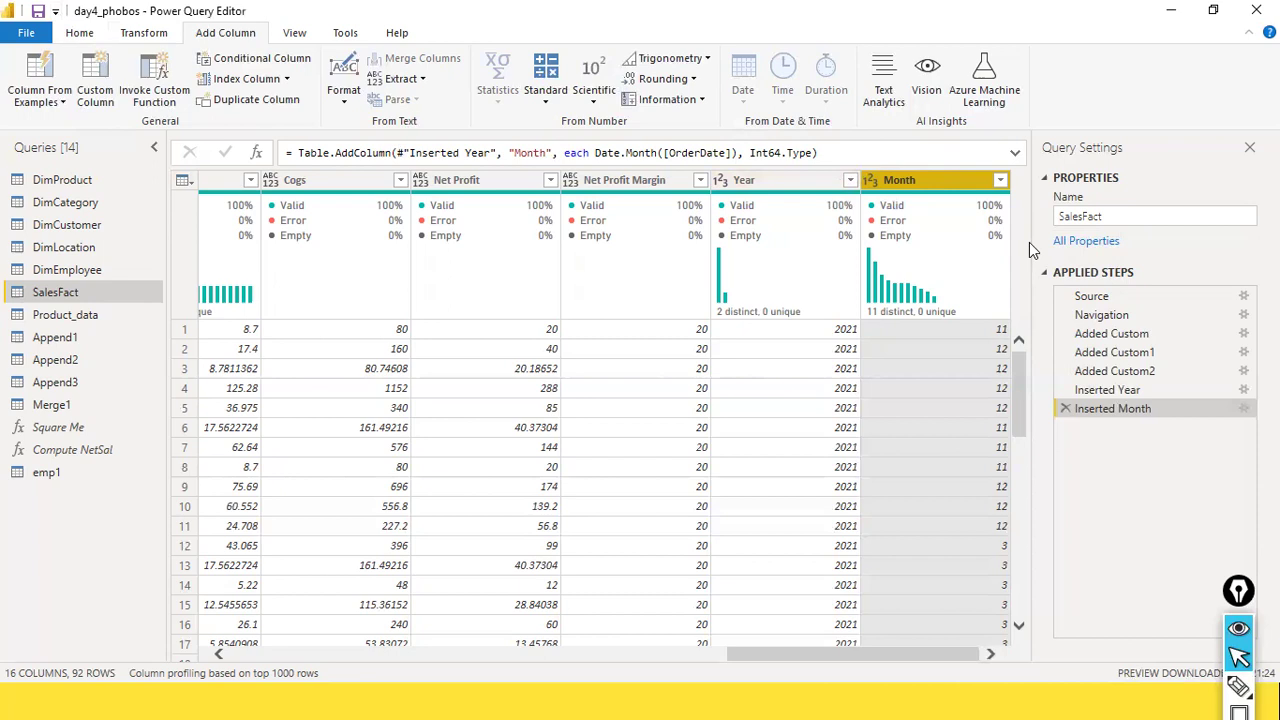
mouse_move(903, 234)
left_click(476, 180)
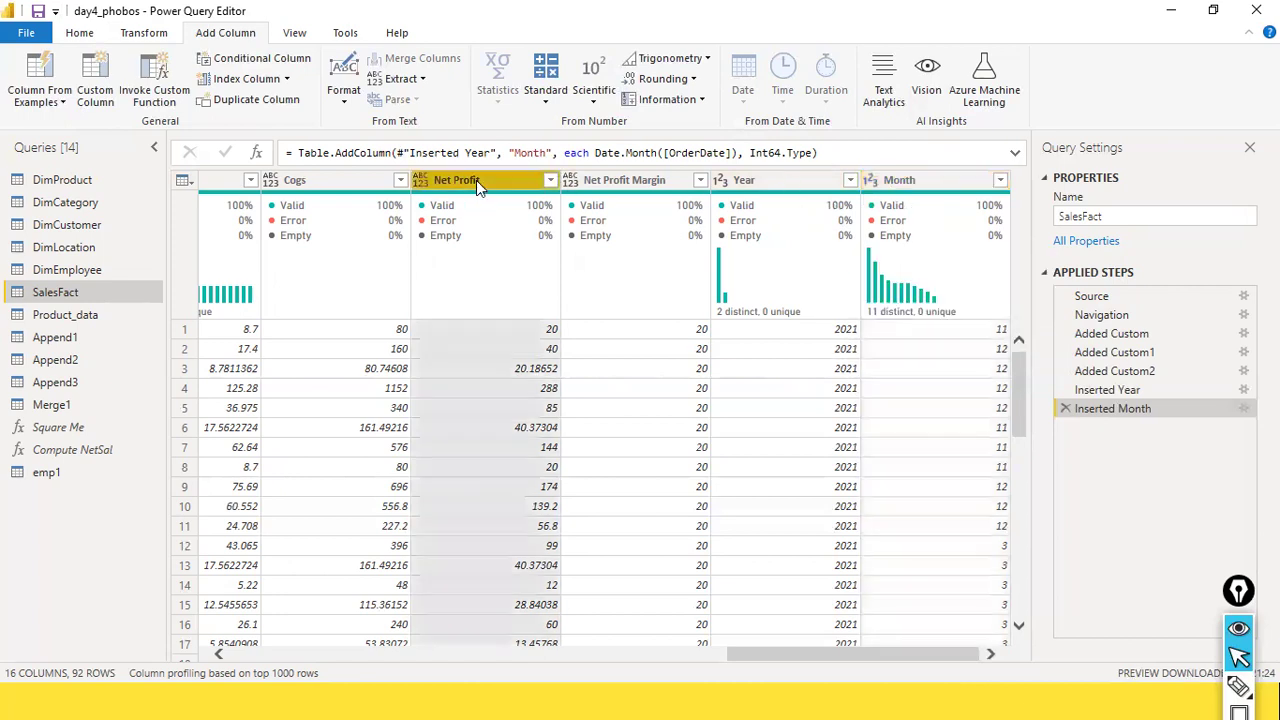
left_click(639, 178)
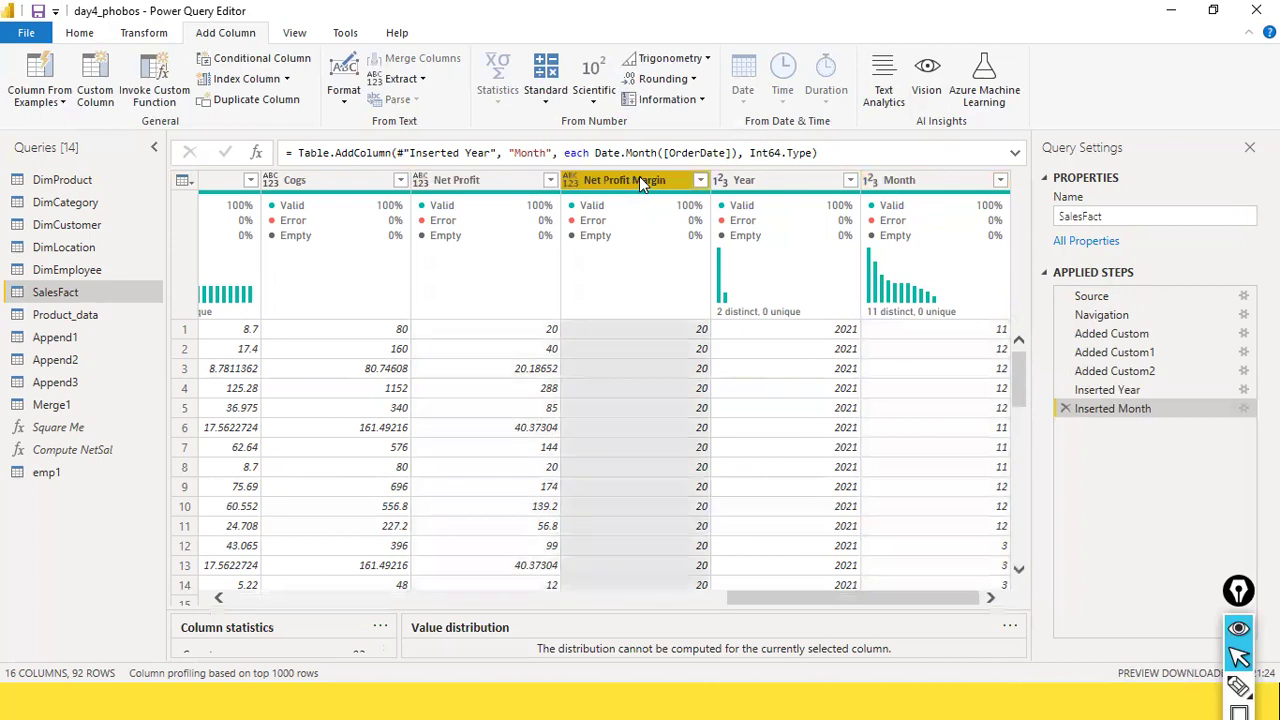
left_click(80, 90)
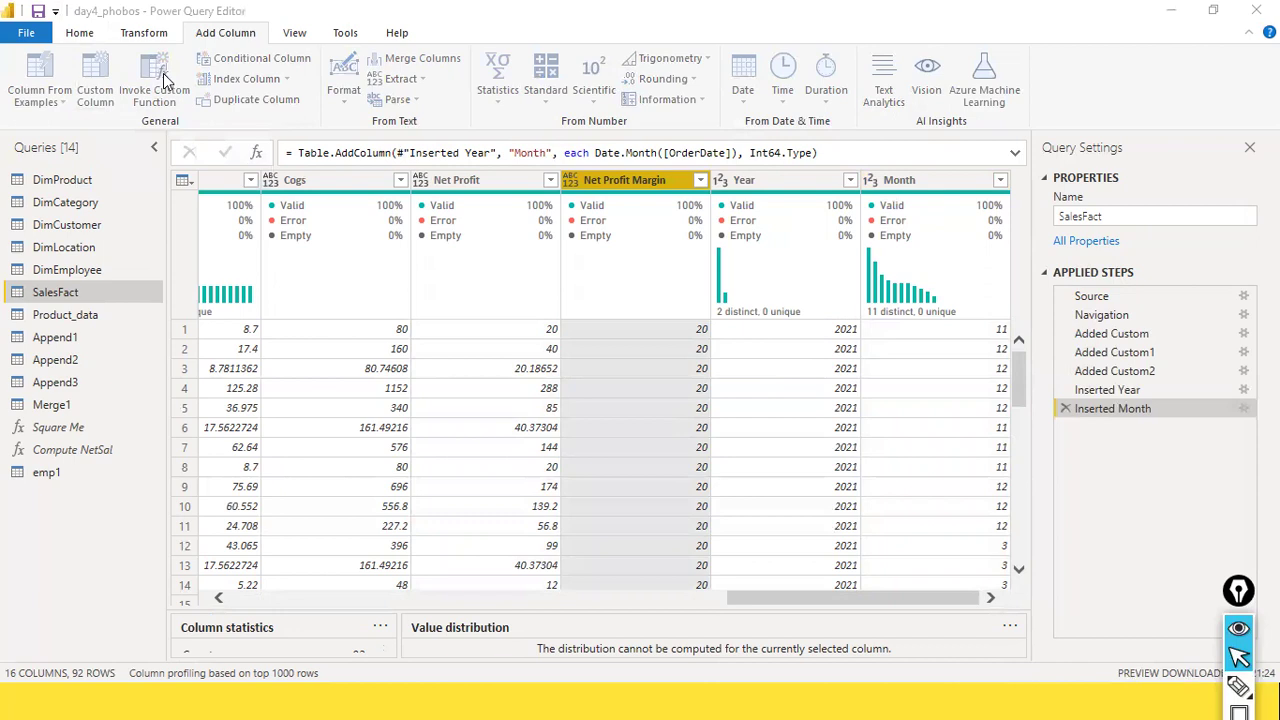
left_click(483, 291)
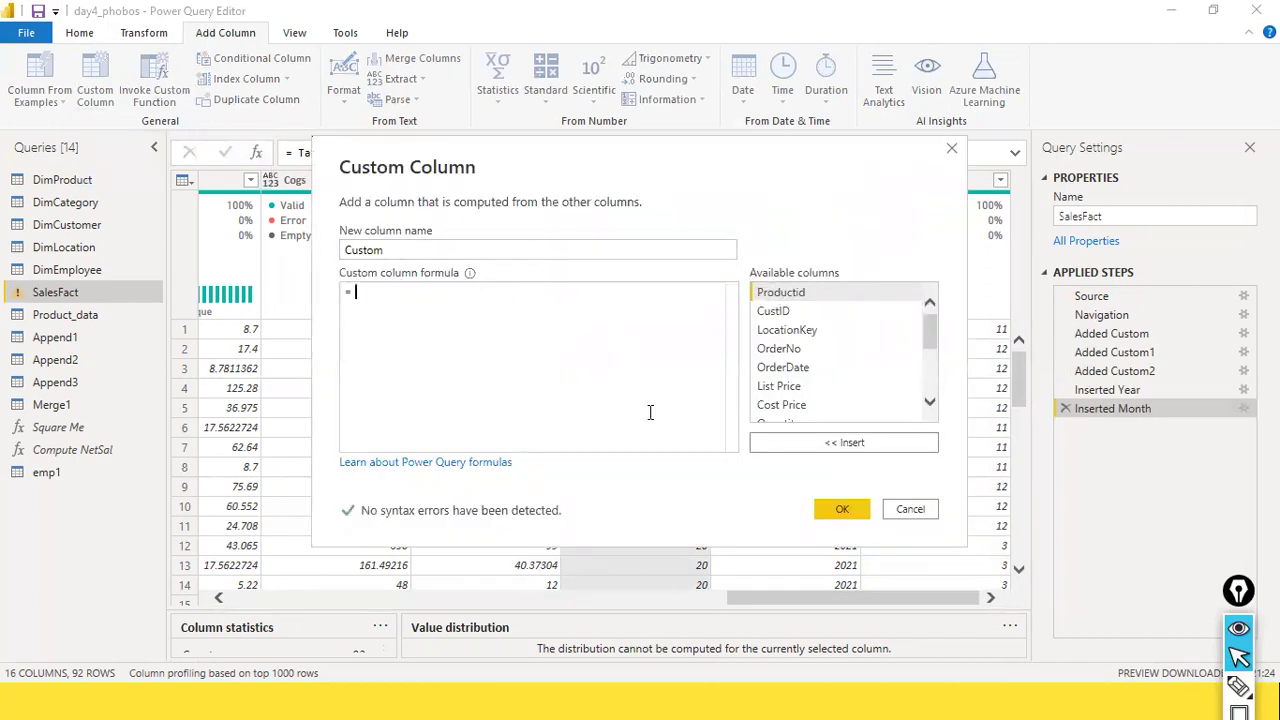
left_click(910, 510)
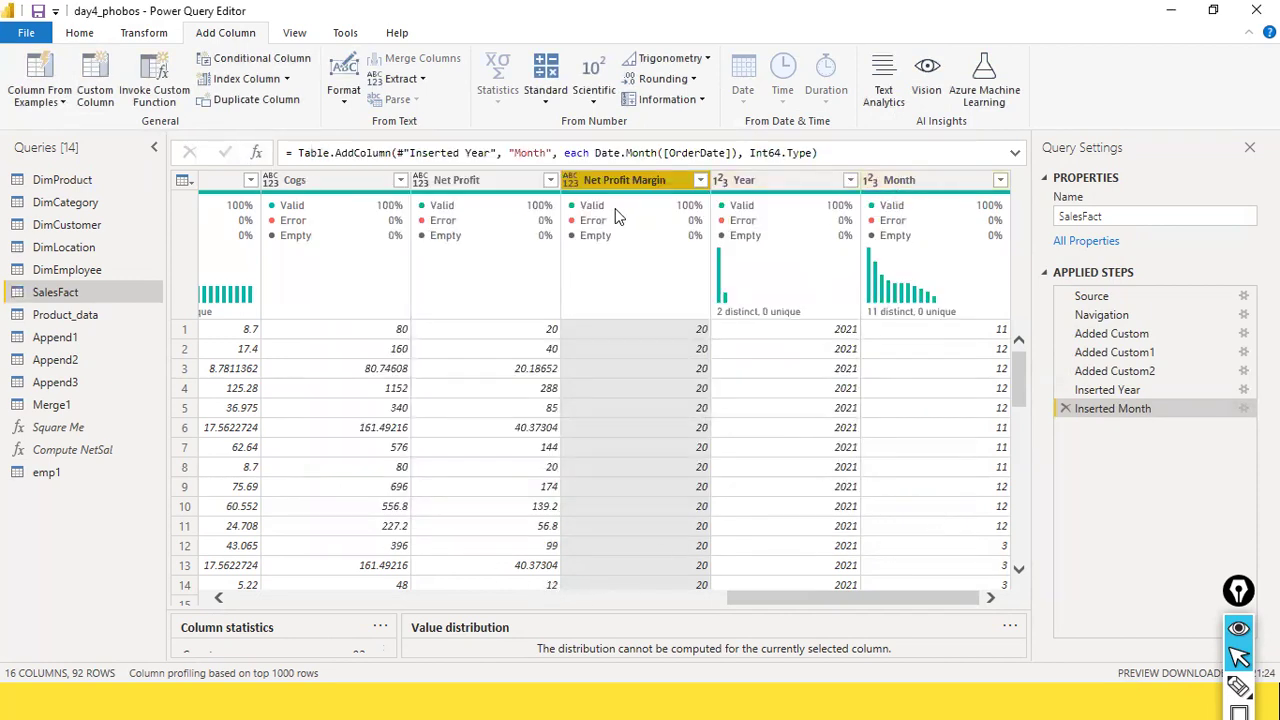
mouse_move(505, 213)
mouse_move(670, 226)
mouse_move(953, 200)
left_click_drag(761, 596, 877, 600)
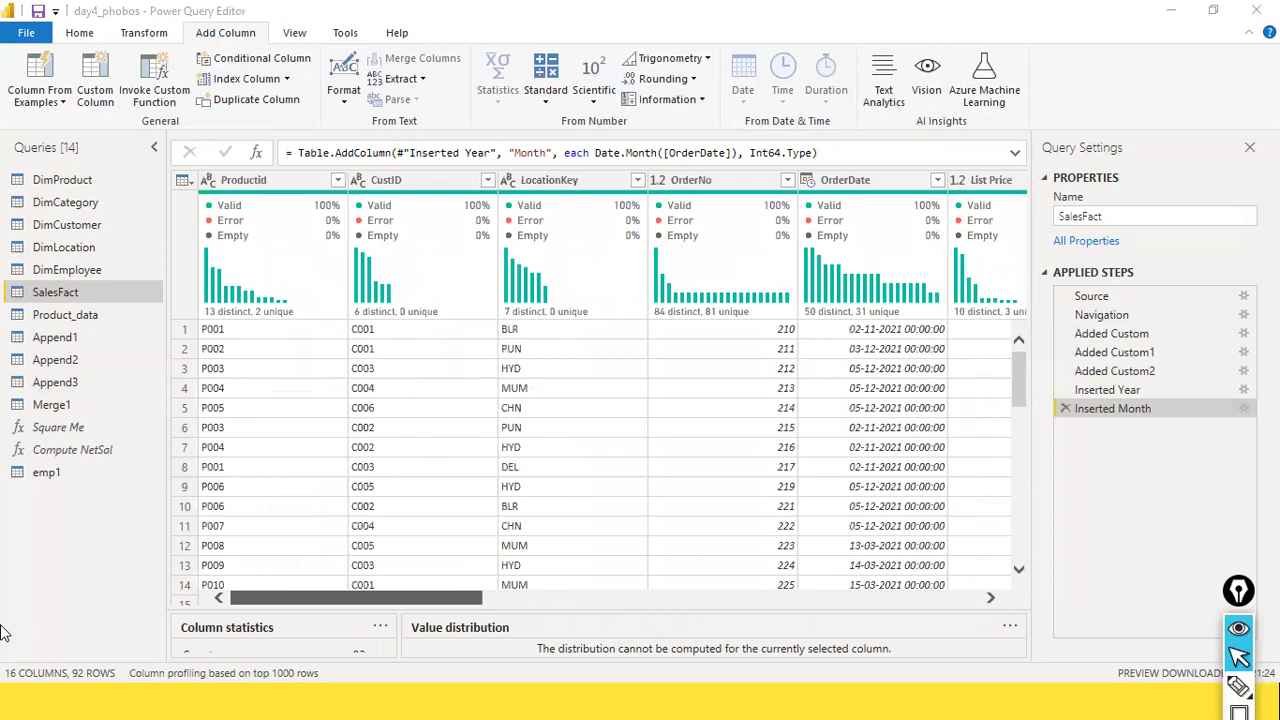
Step: Select the PUN cell in row 15, shrink the preview pane, and open Add Conditional Column
left_click(545, 600)
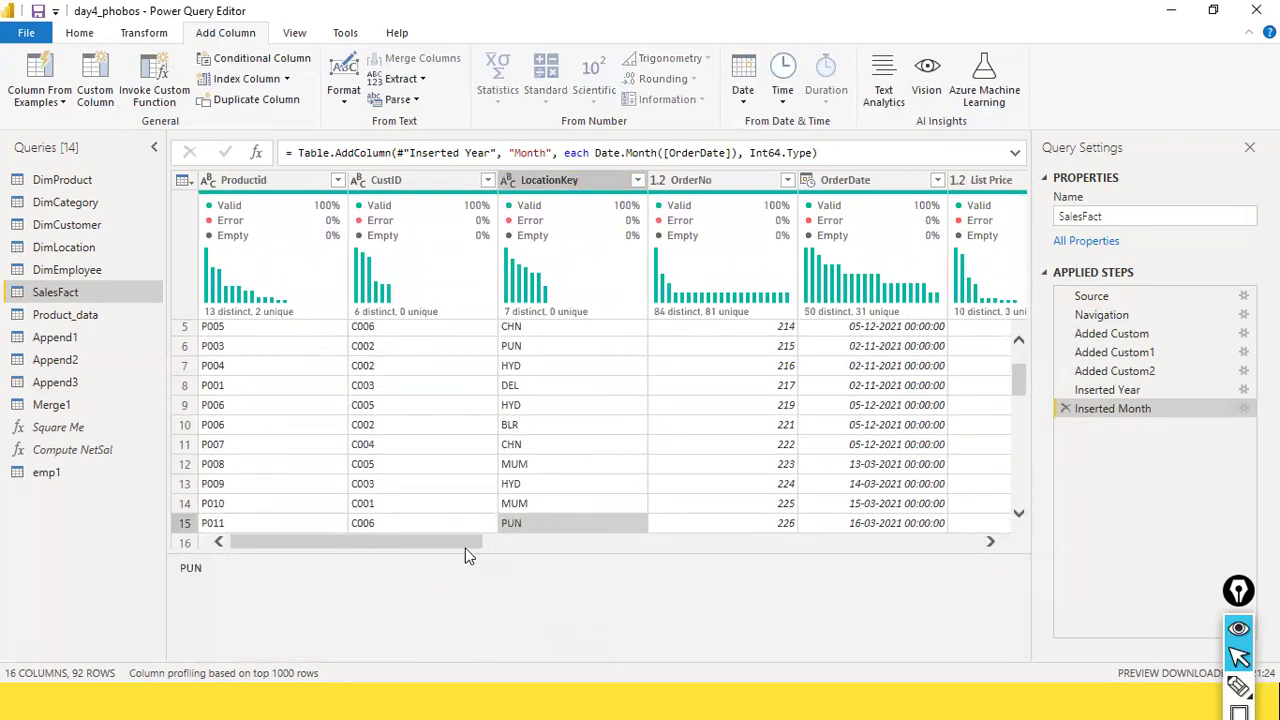
left_click_drag(467, 557, 407, 605)
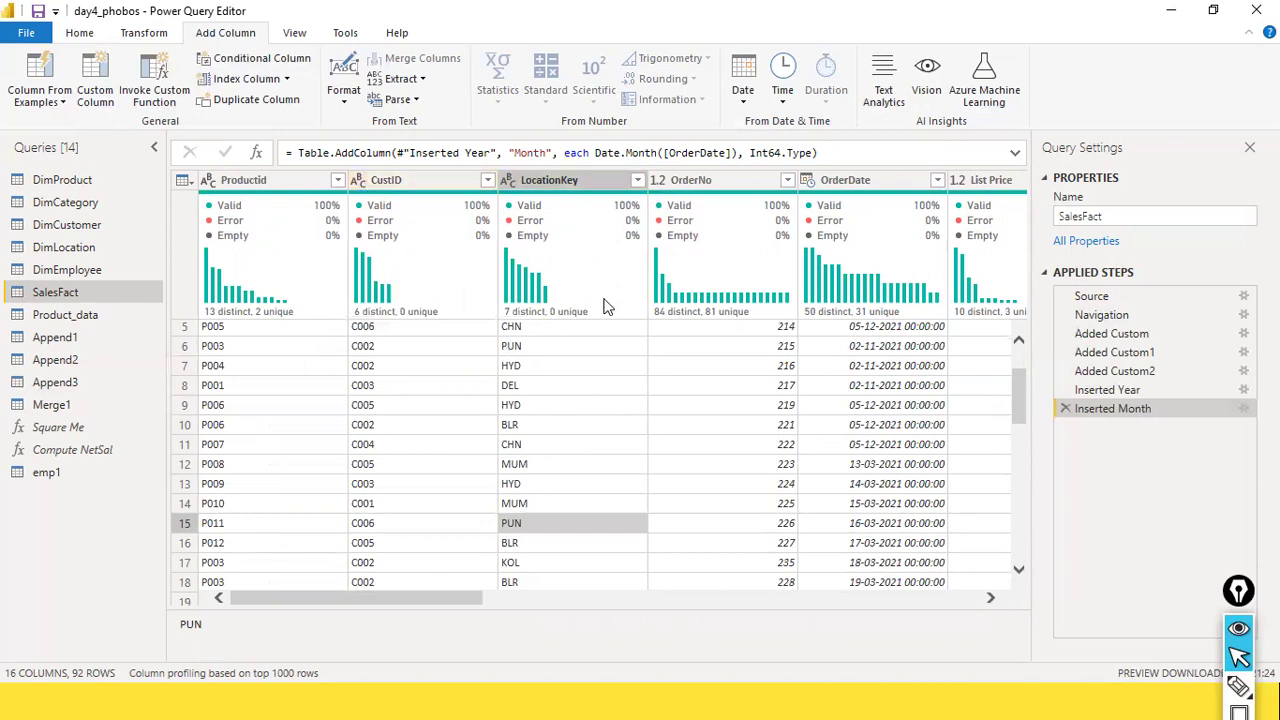
mouse_move(604, 307)
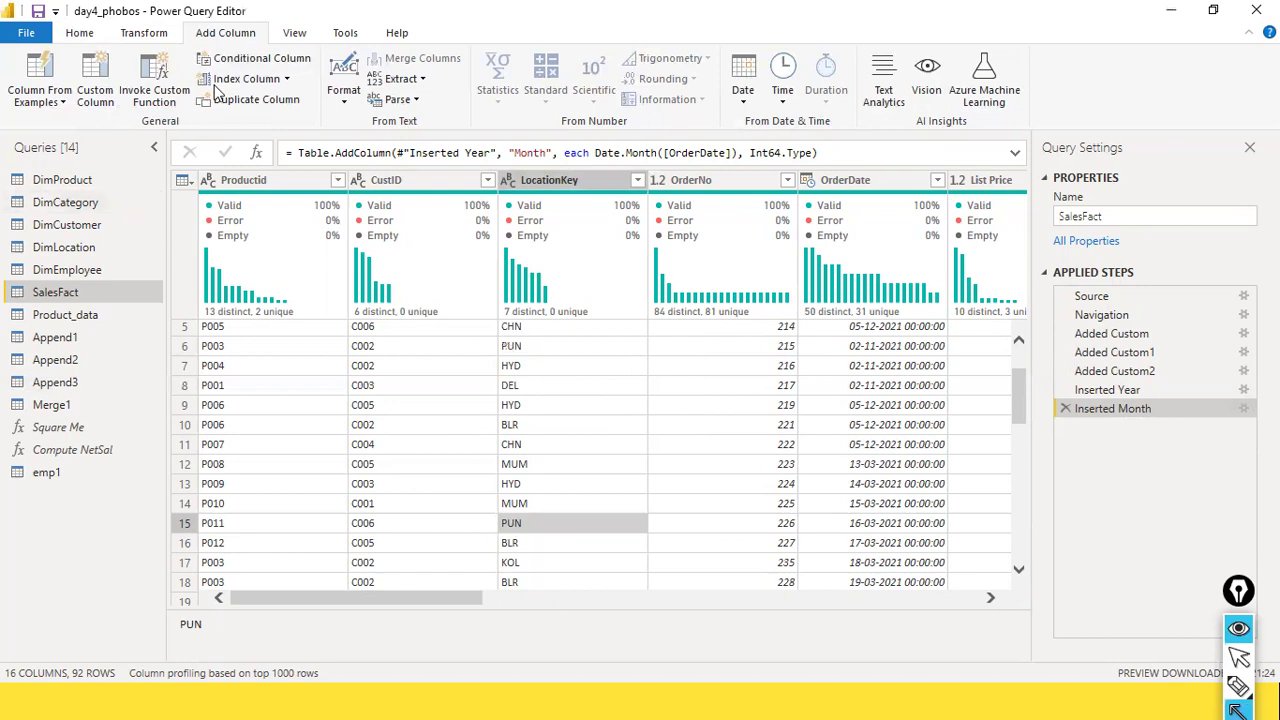
left_click_drag(350, 135, 300, 58)
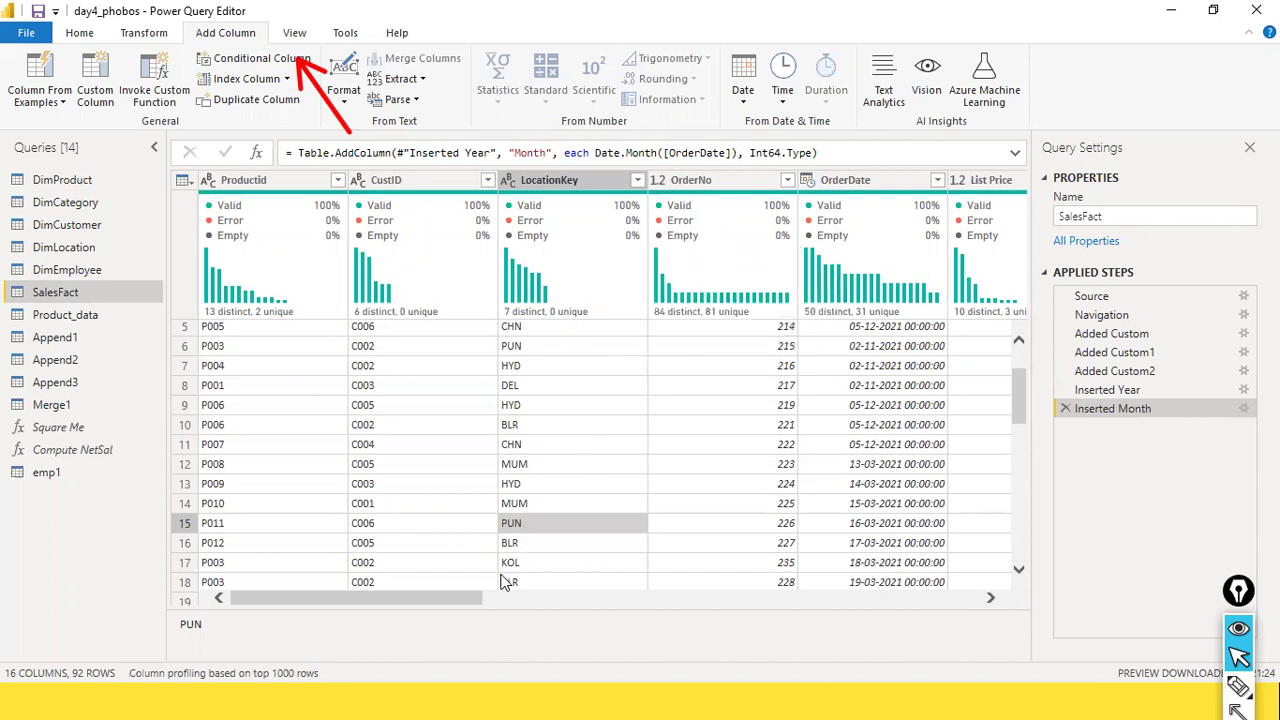
scroll(605, 608, "right", 1)
scroll(605, 610, "right", 5)
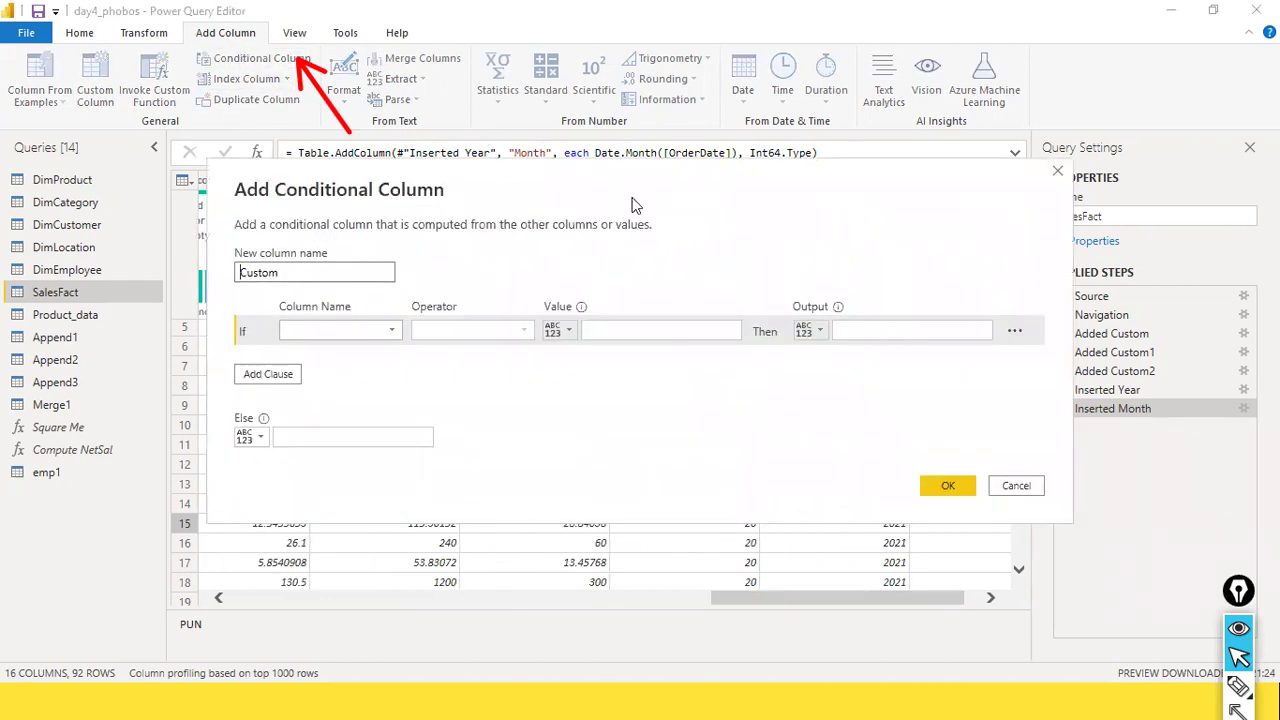
Step: Name the new conditional column Sales Type
left_click_drag(632, 205, 661, 190)
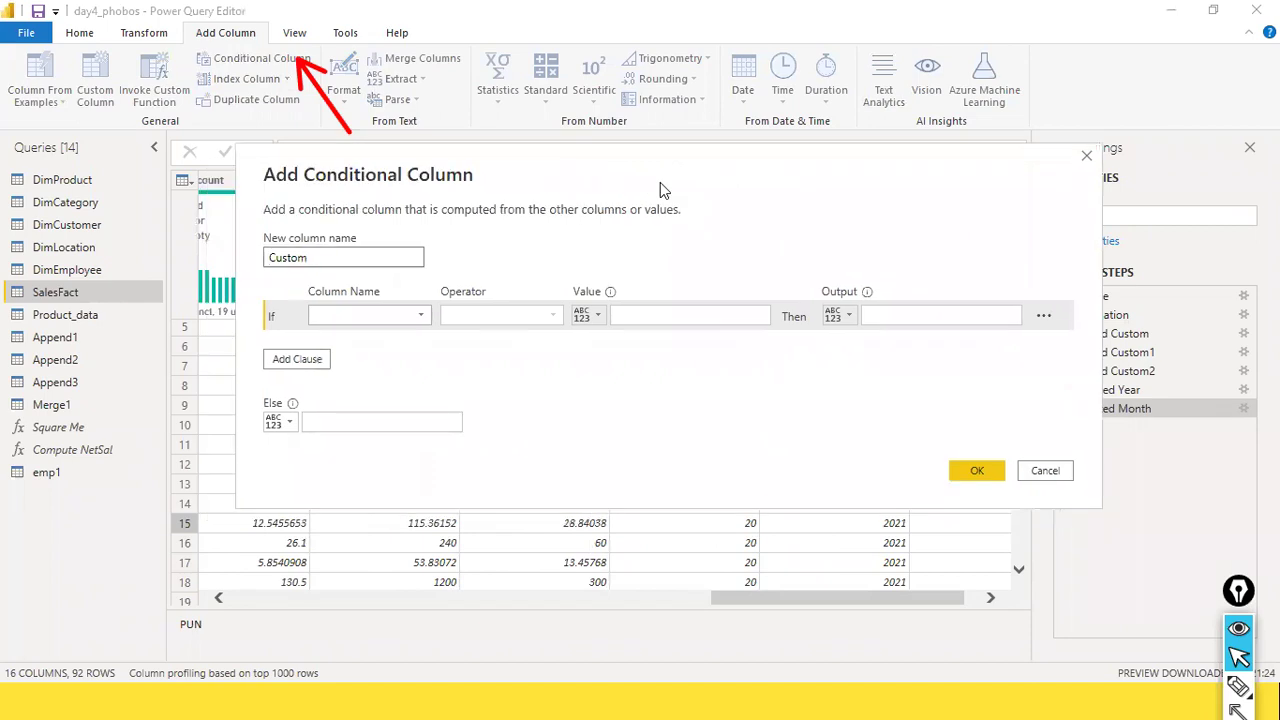
double_click(358, 264)
type("SAles m")
key("ctrl+a")
type("Sales Type")
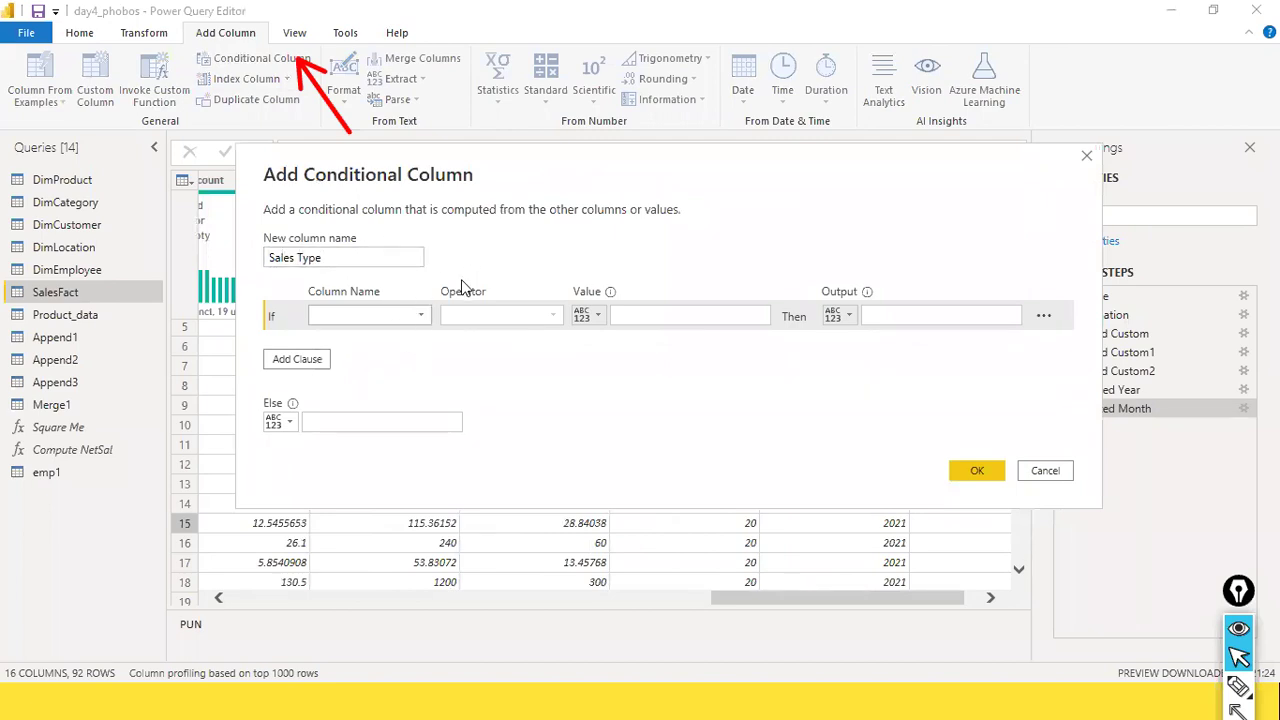
Step: Set the first rule: Sales Amount less than or equal to 100 outputs Low
left_click(421, 315)
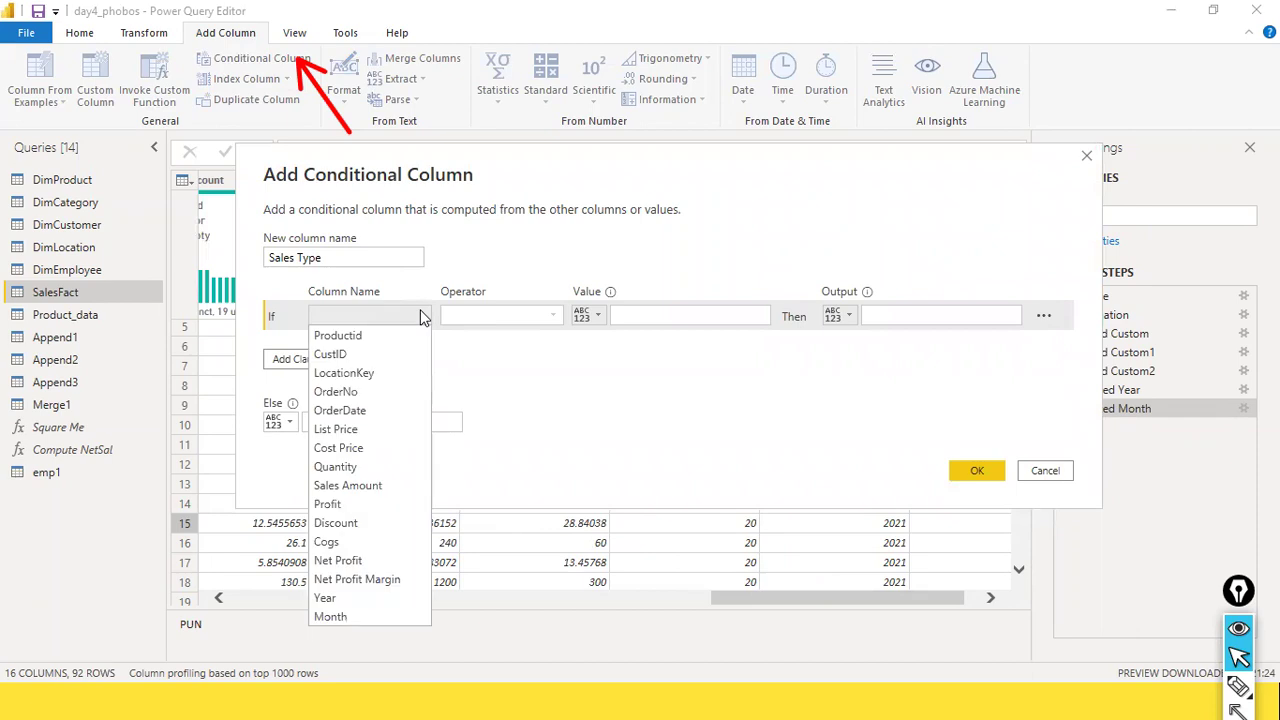
left_click(386, 484)
left_click(552, 315)
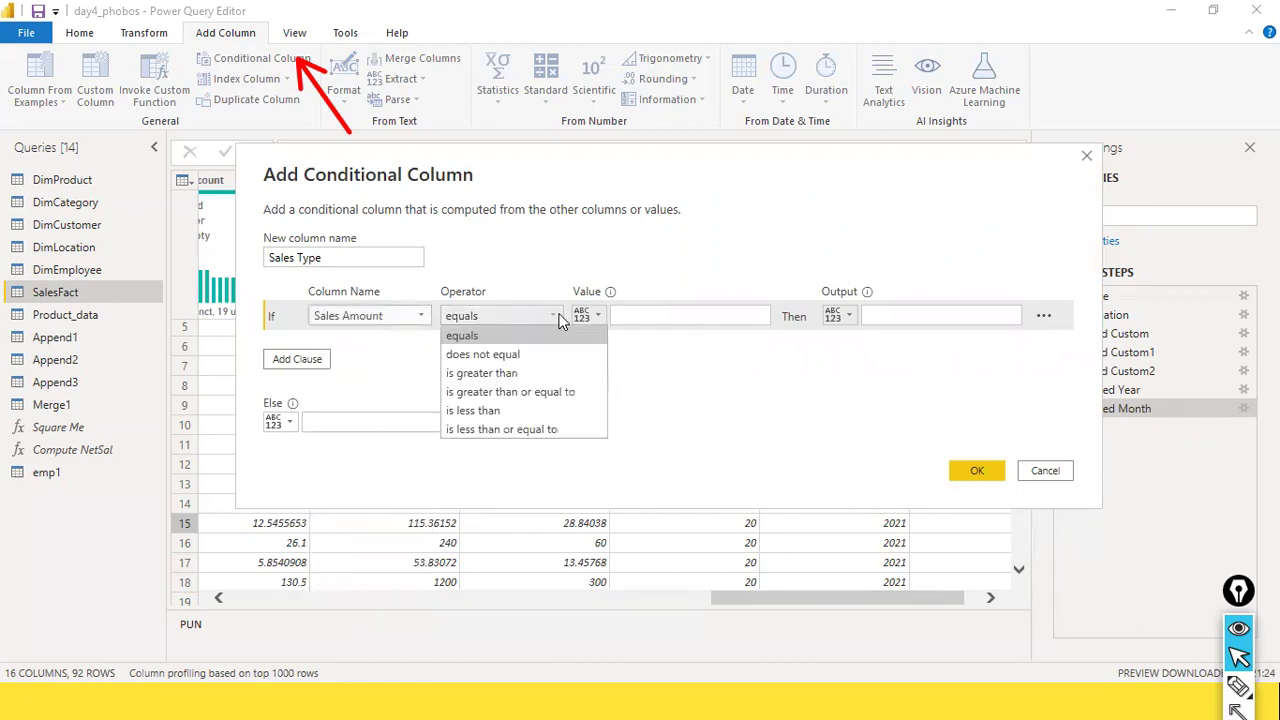
left_click(549, 429)
left_click(659, 316)
type("100")
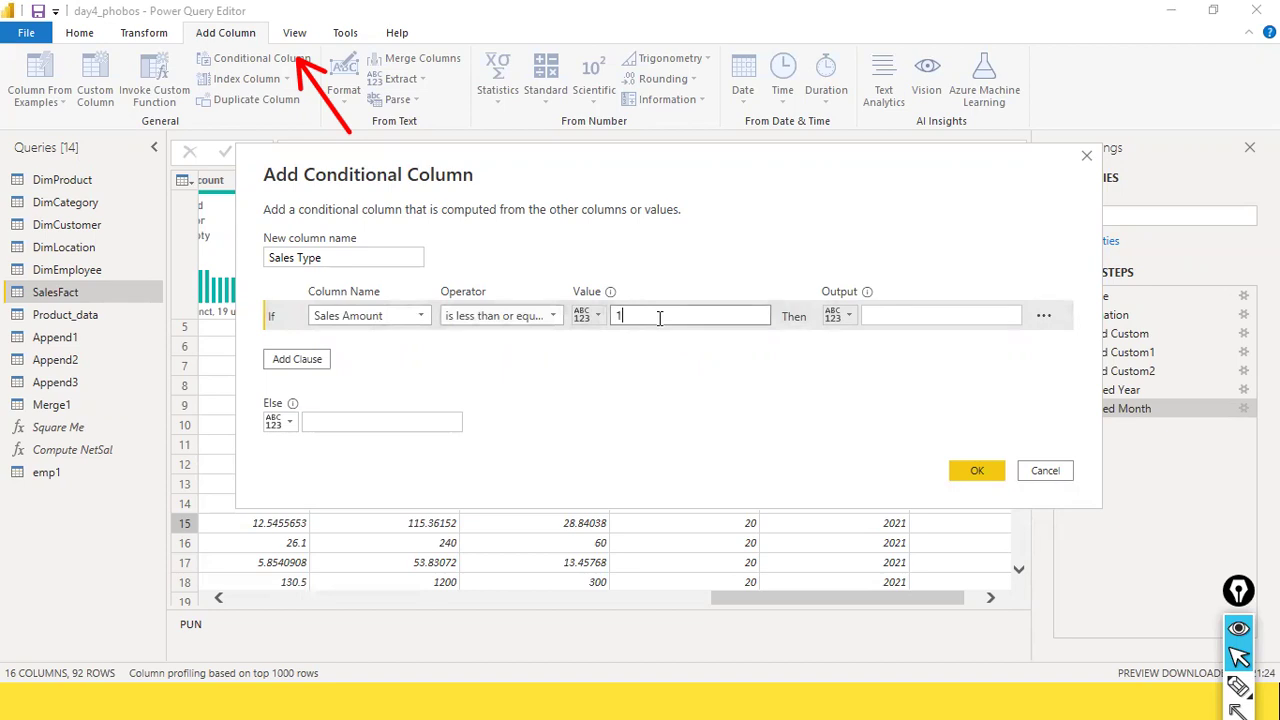
left_click(895, 316)
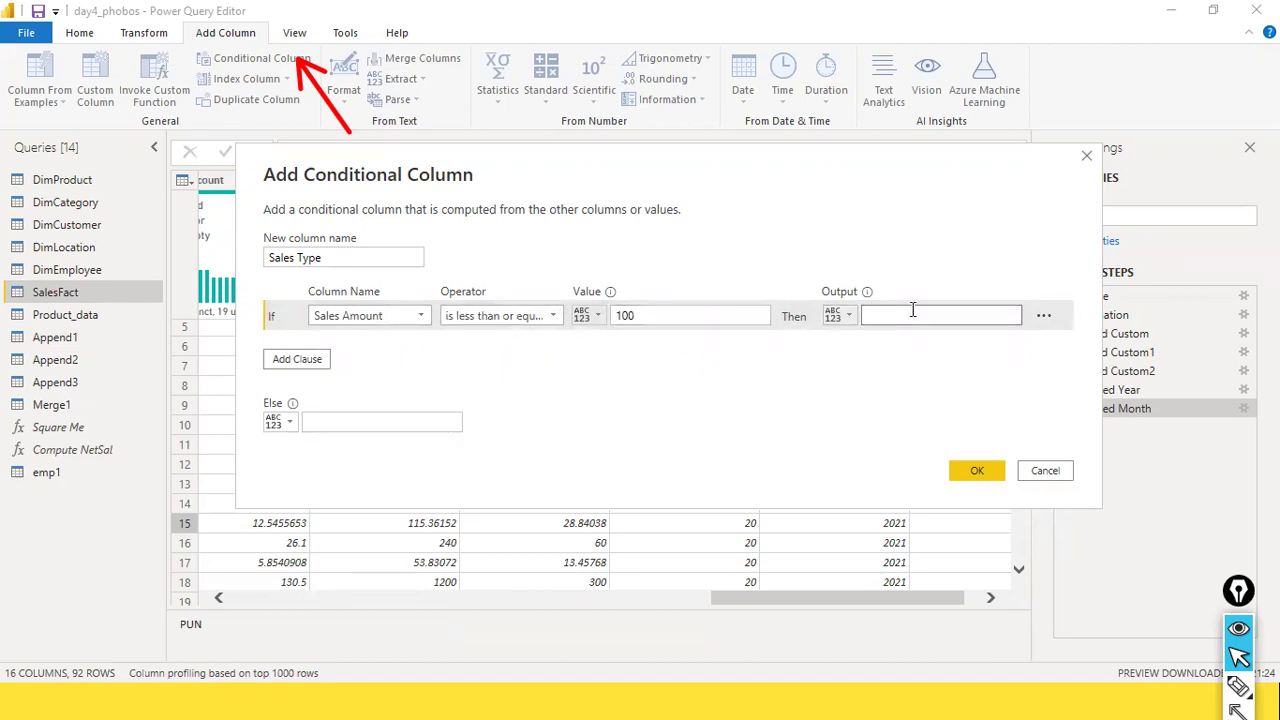
type("Low")
Step: Add a second rule, Sales Amount greater than 100 outputs Medium, plus an empty third clause
left_click(309, 362)
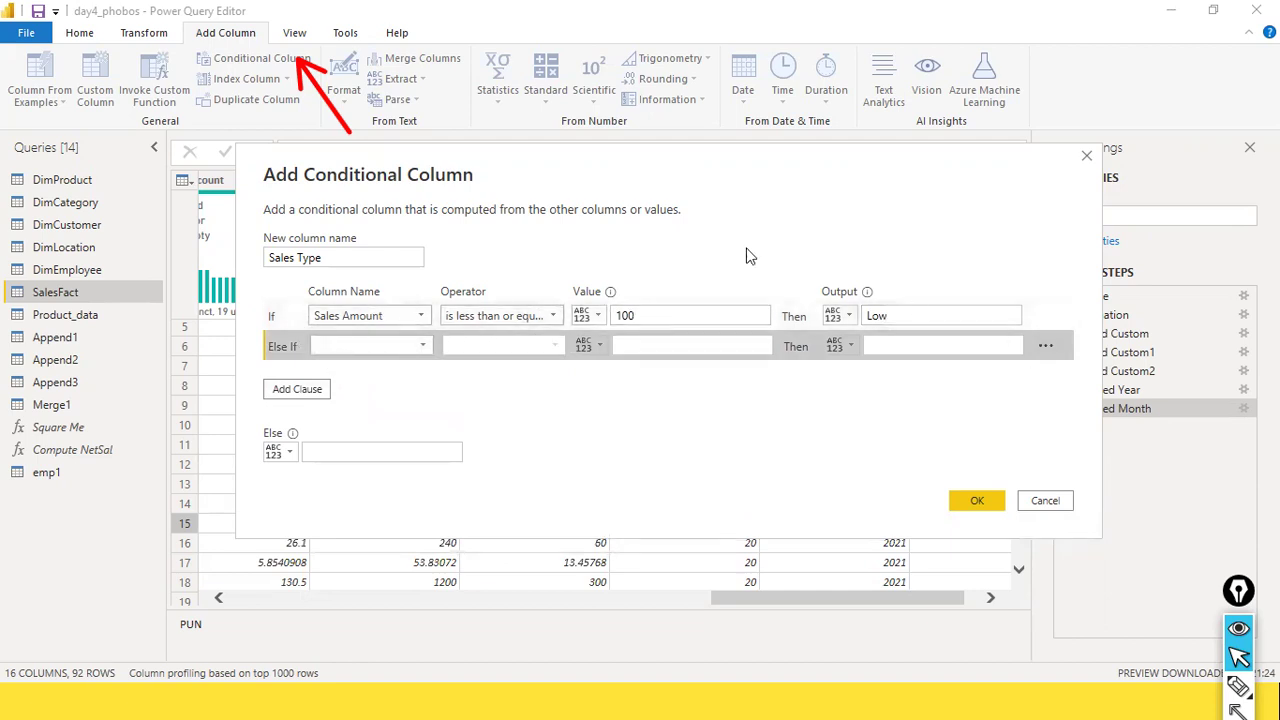
left_click(424, 350)
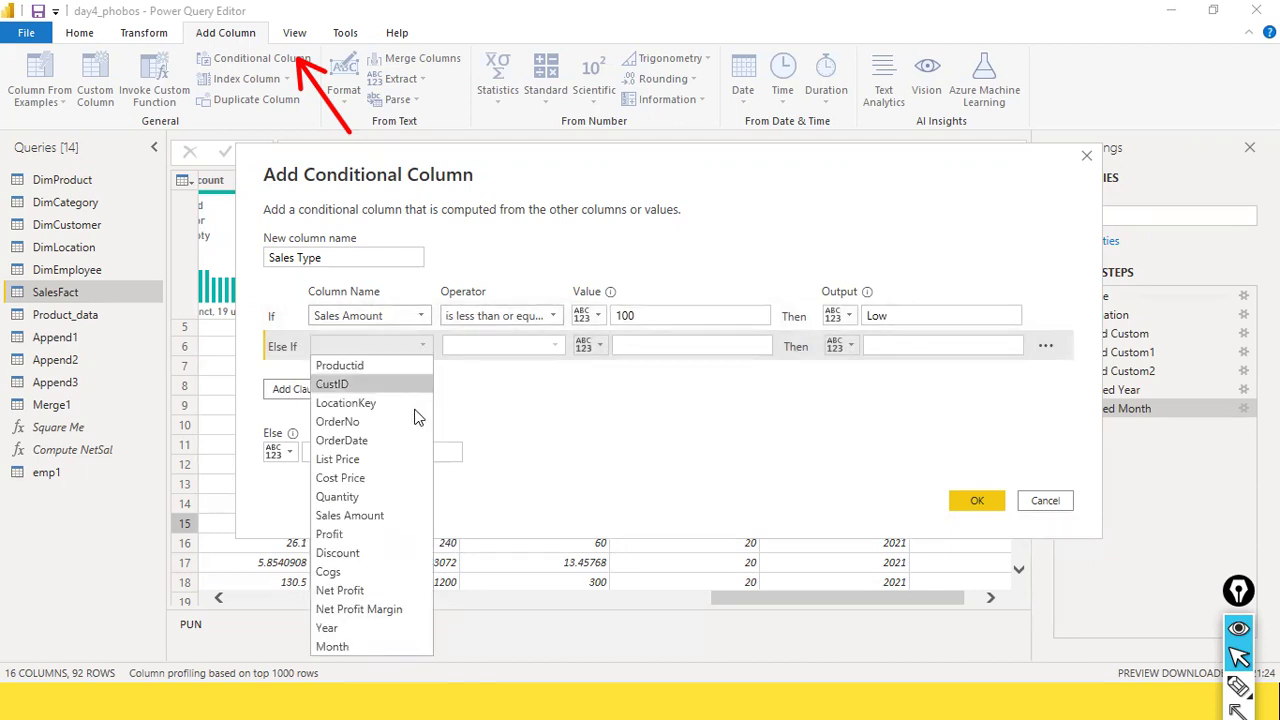
left_click(400, 516)
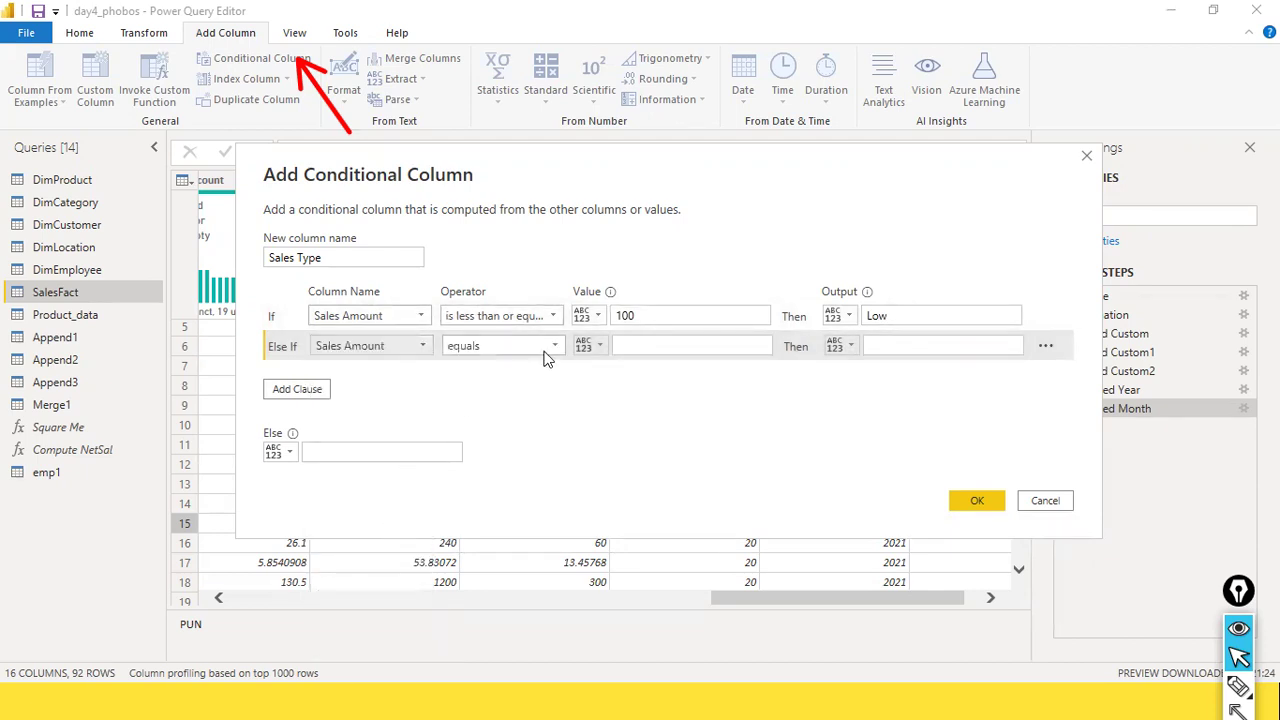
left_click(560, 347)
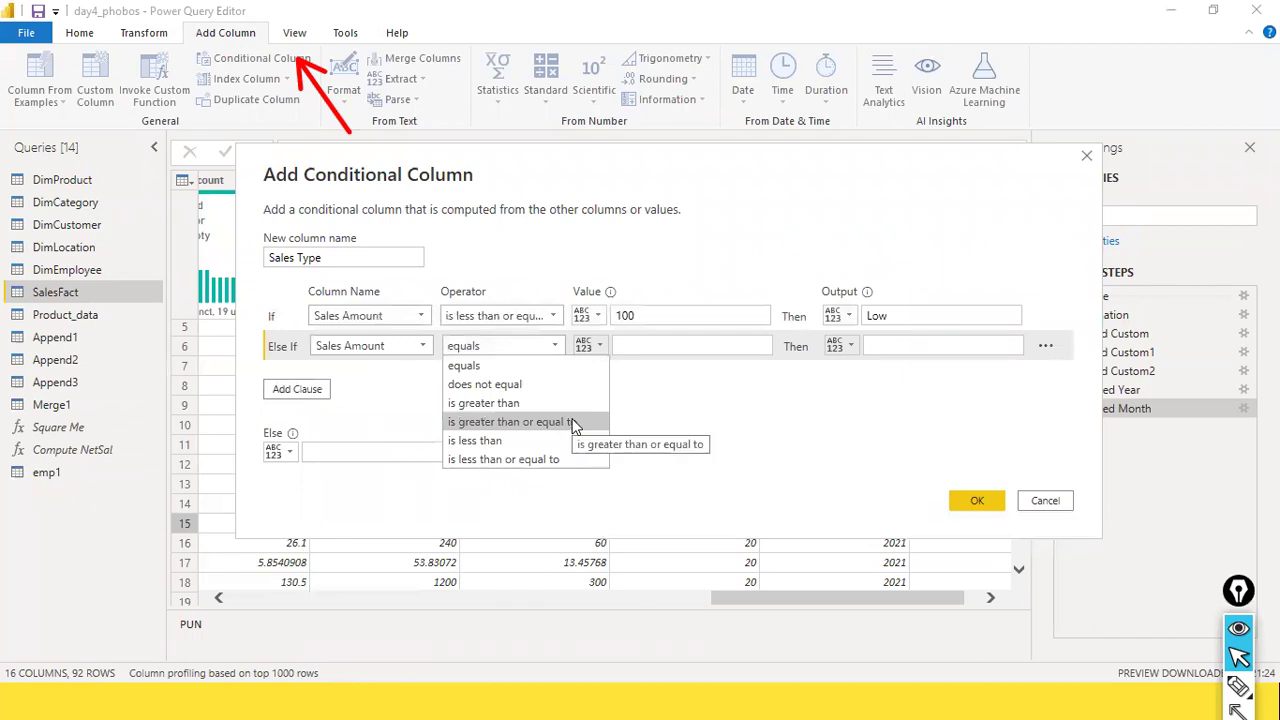
left_click(575, 422)
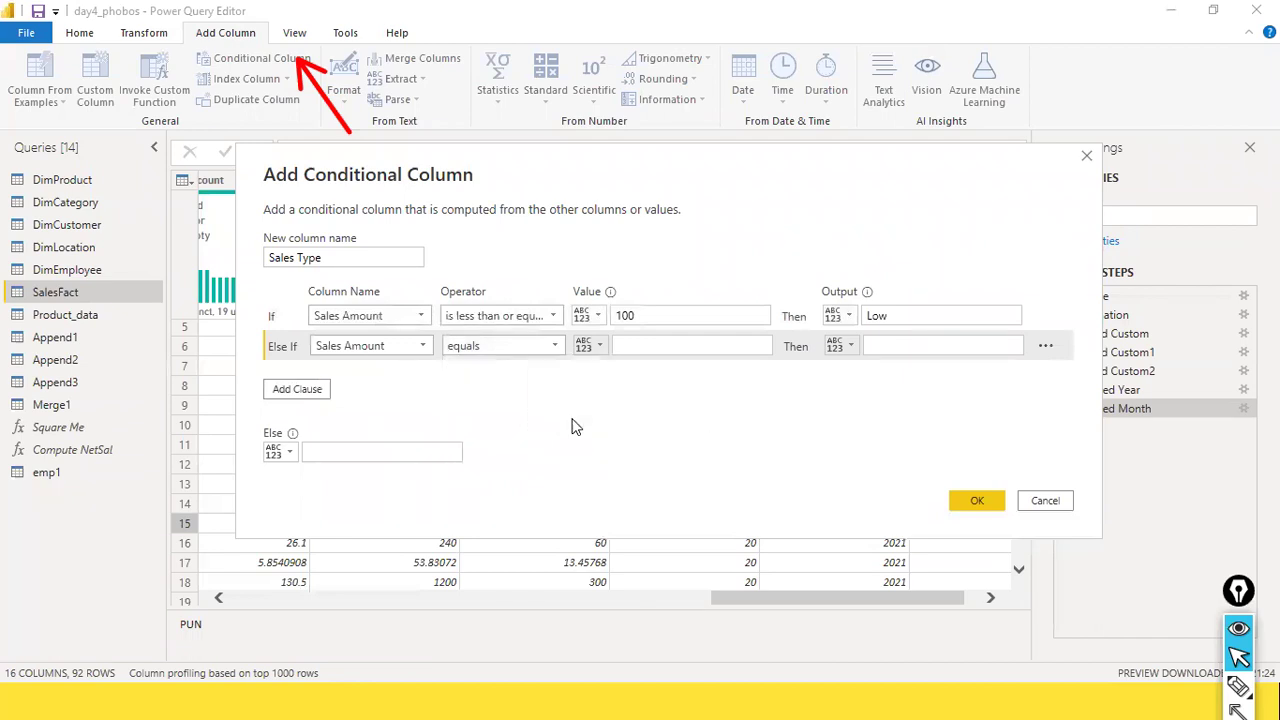
left_click(526, 345)
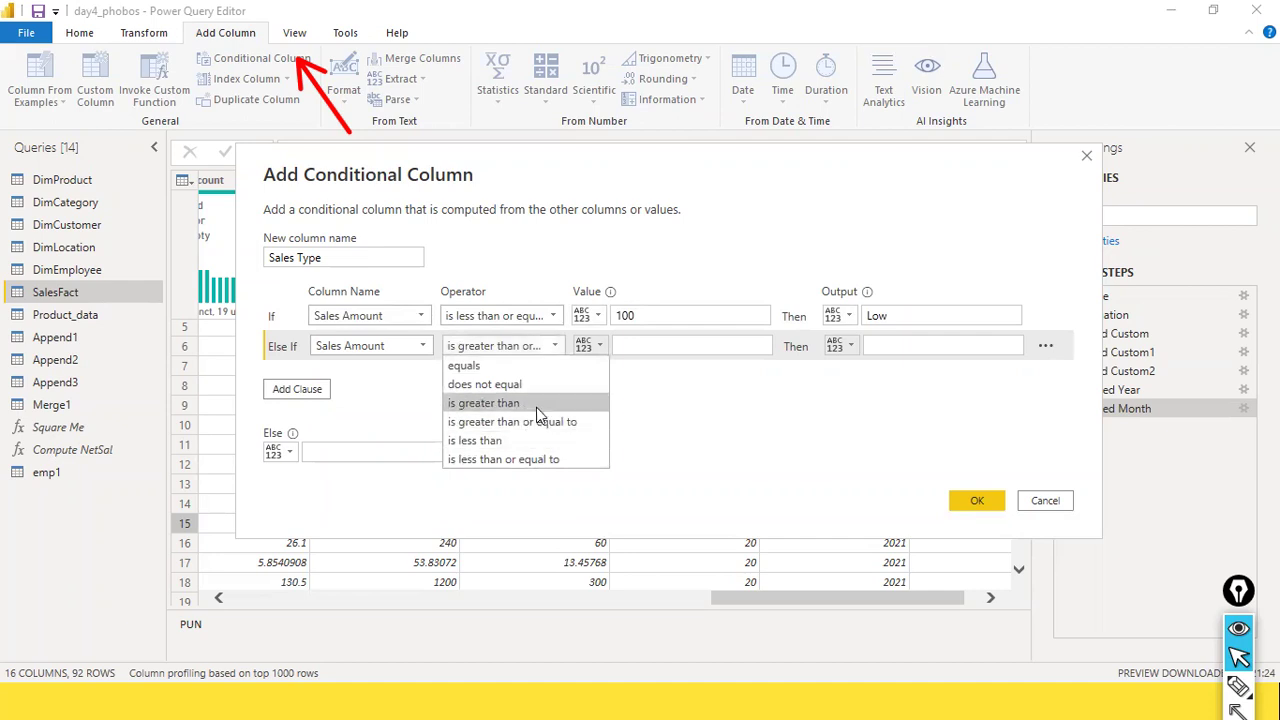
left_click(538, 405)
left_click(652, 346)
type("100")
key("Tab")
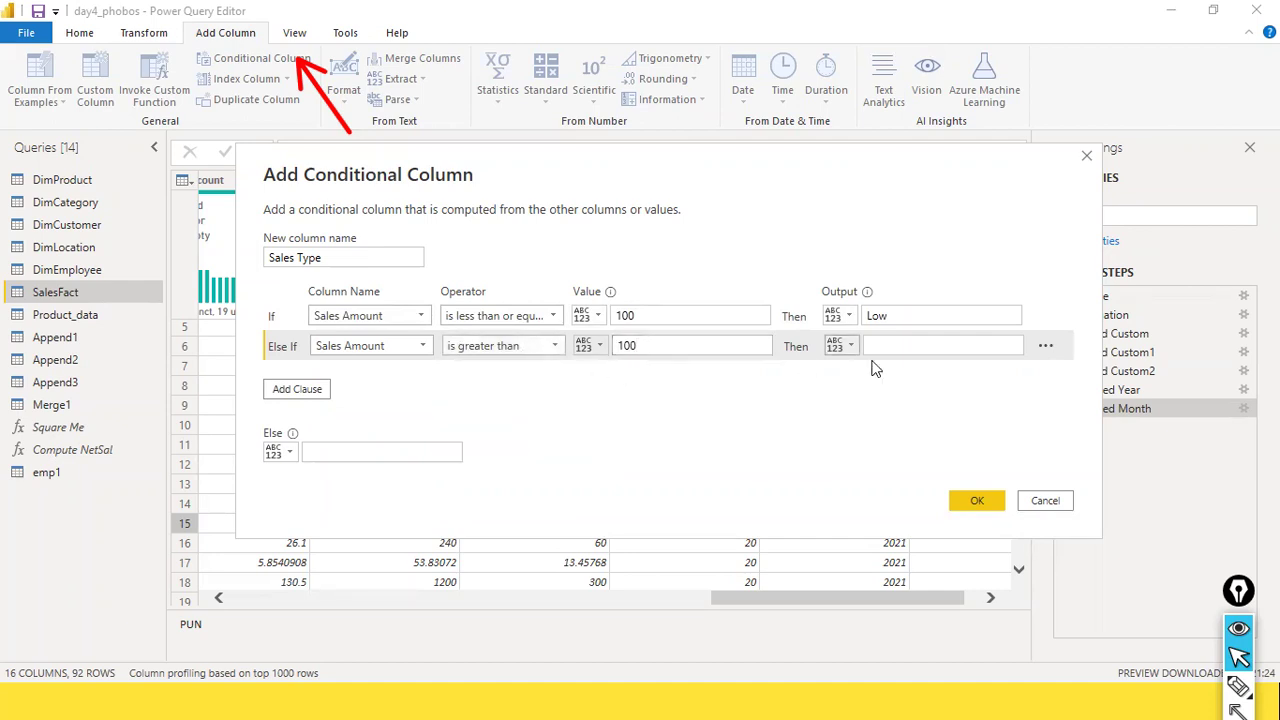
left_click(901, 343)
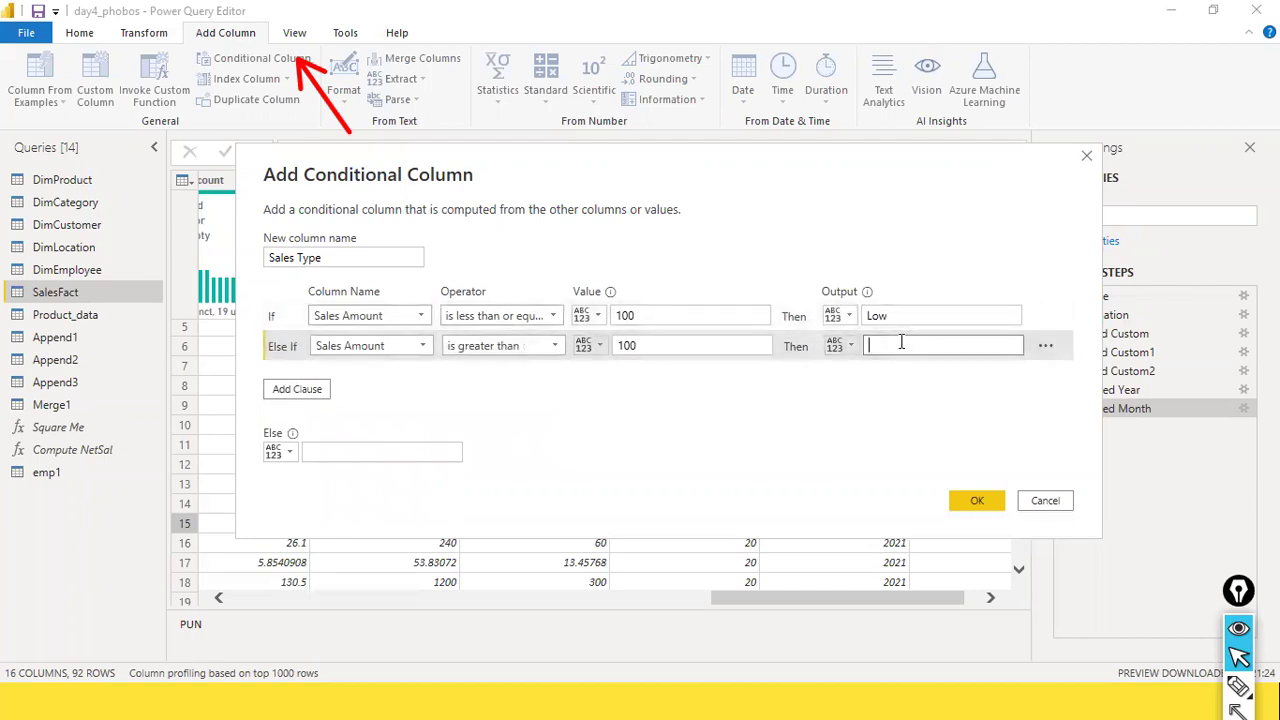
type("Medium")
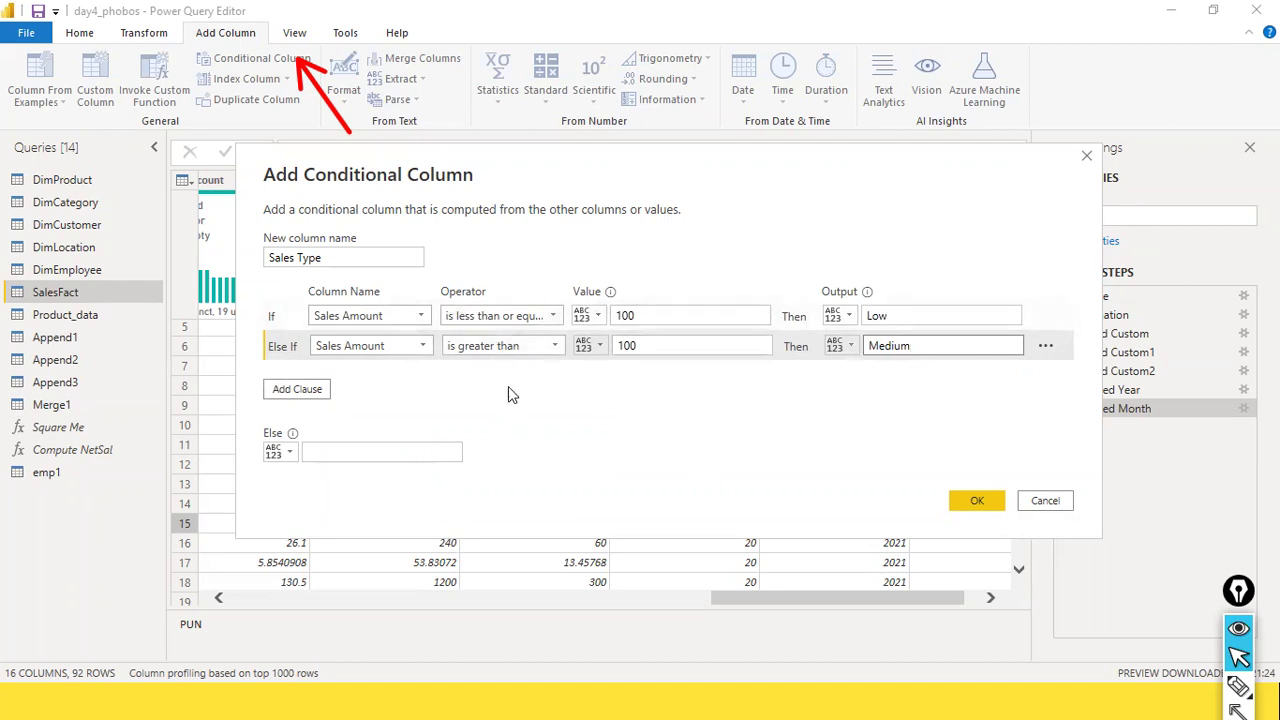
left_click(305, 390)
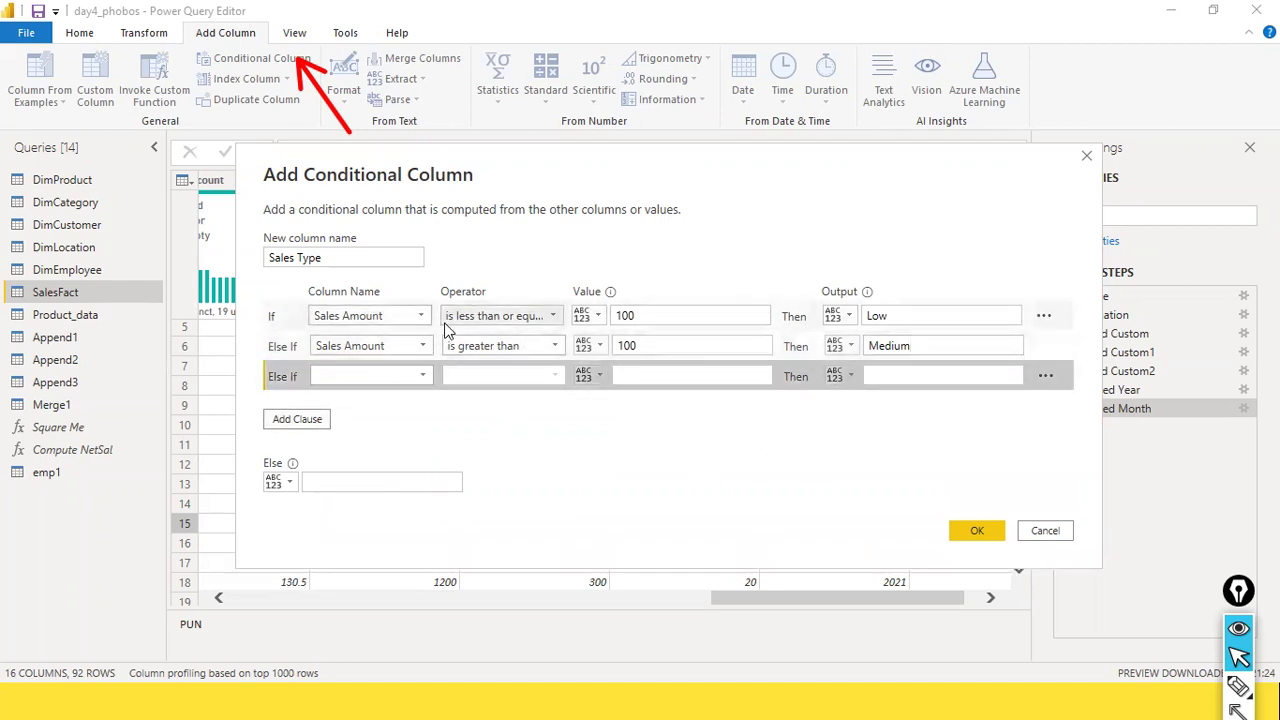
Step: Set the third rule to test Sales Amount with 'is greater than'
left_click(415, 380)
left_click(383, 234)
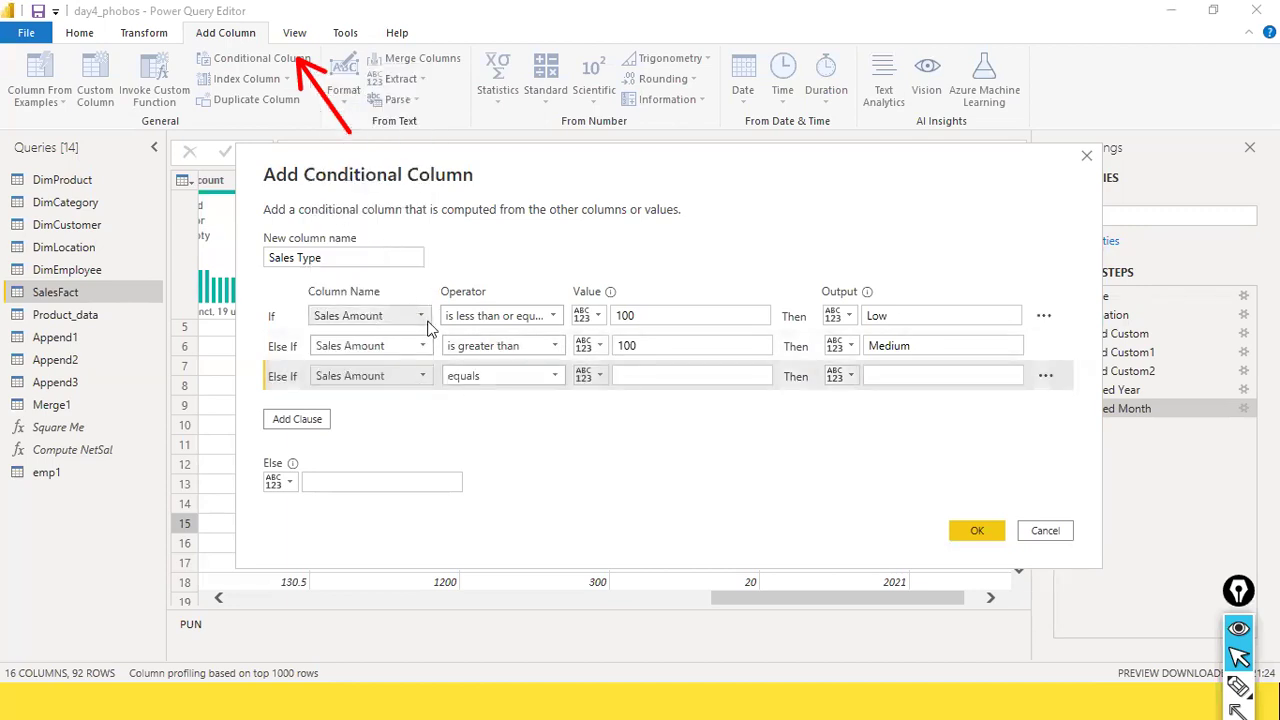
left_click(558, 378)
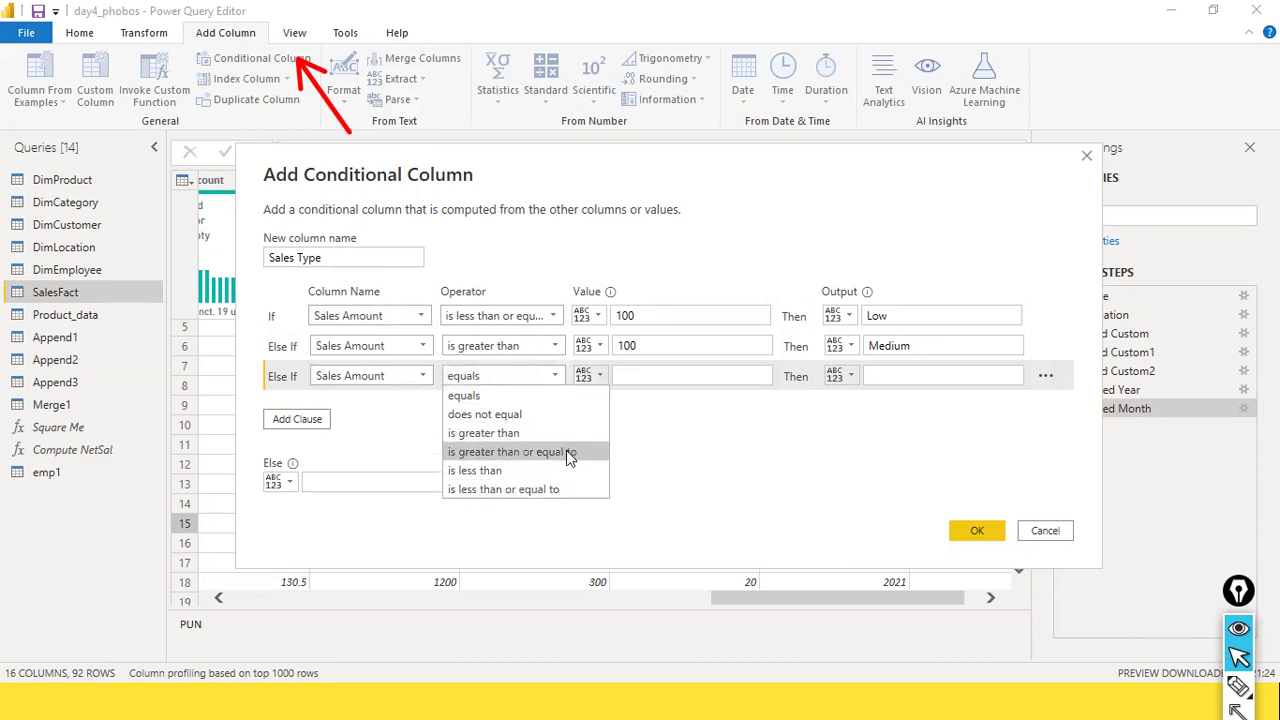
left_click(563, 440)
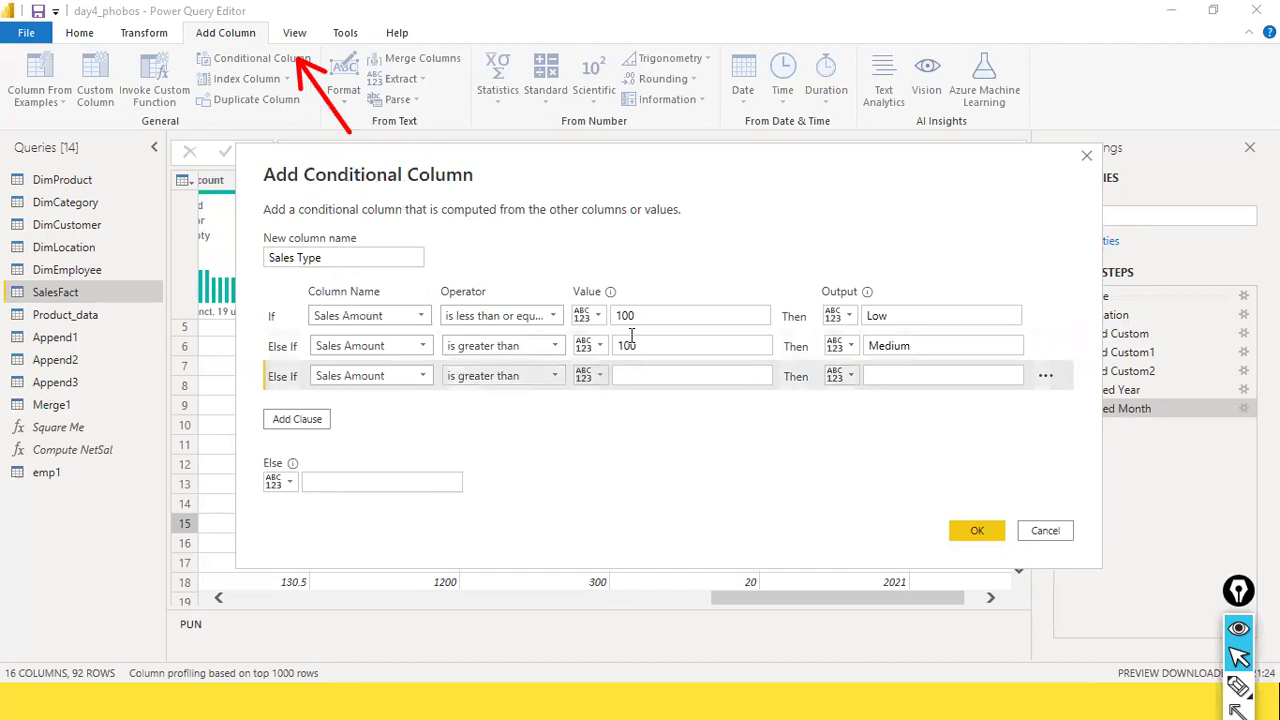
left_click(643, 315)
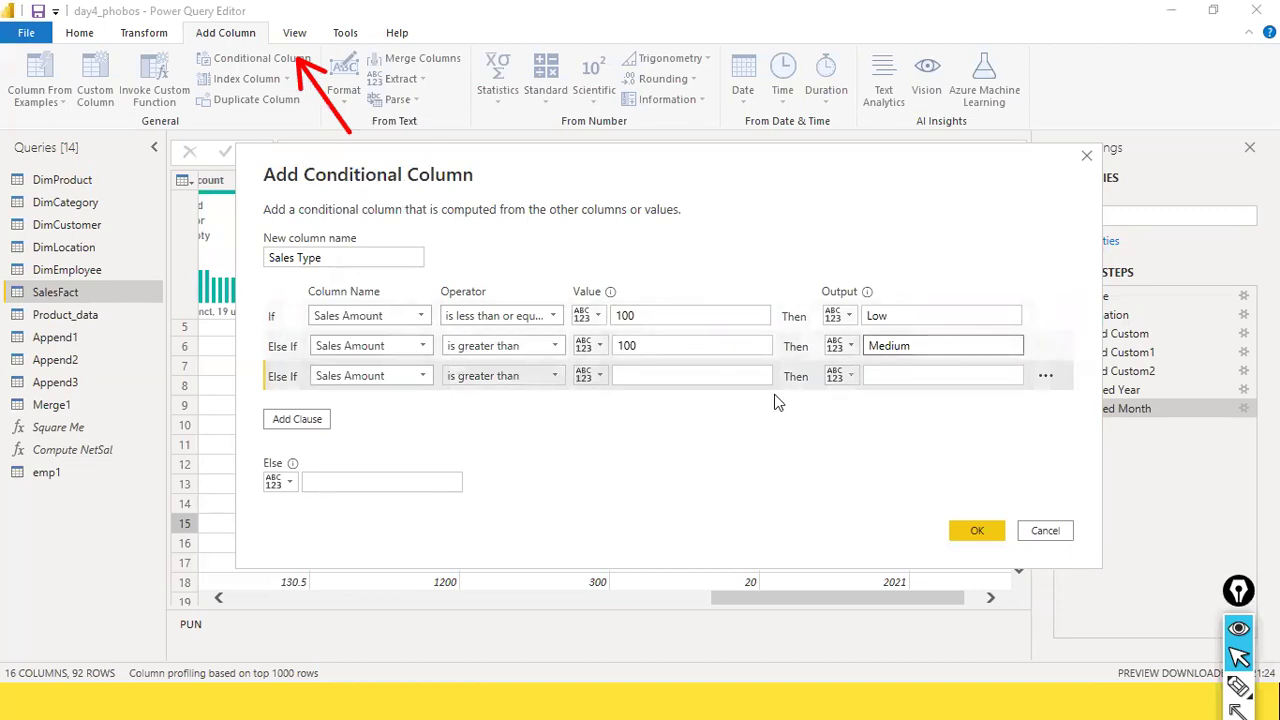
key("alt+Tab")
key("alt+Tab")
key("alt+Tab")
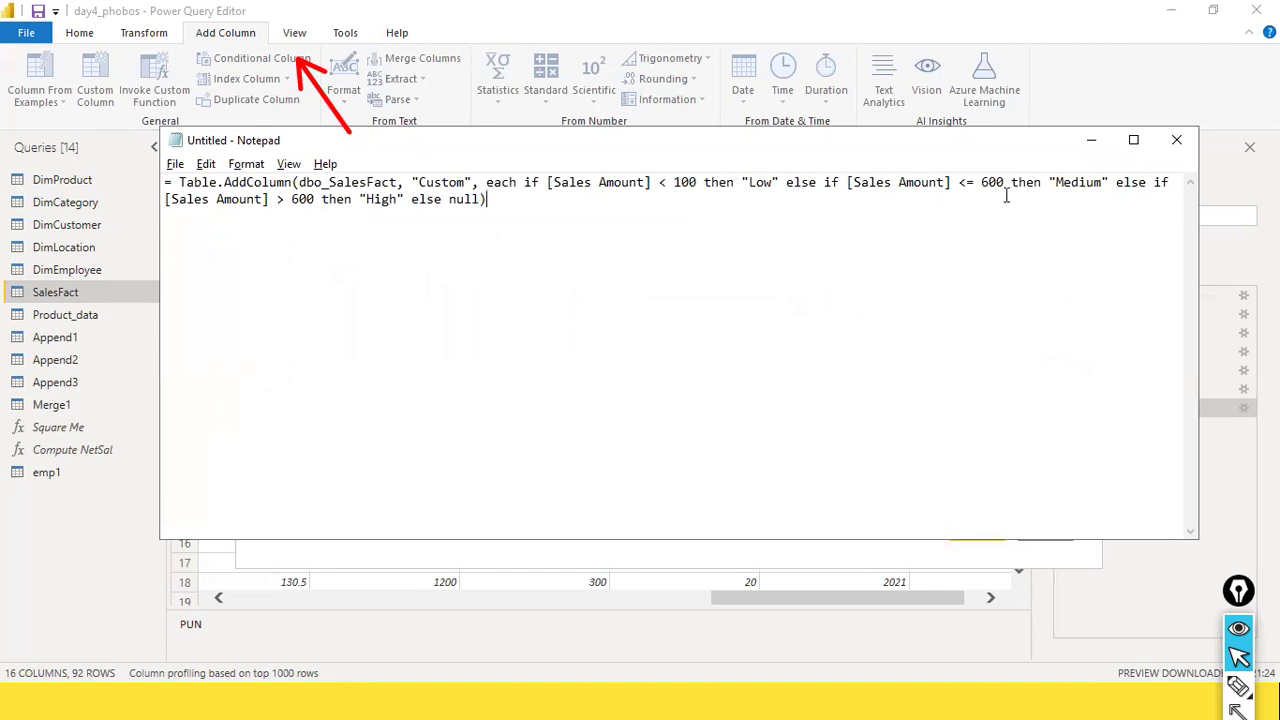
key("alt+Tab")
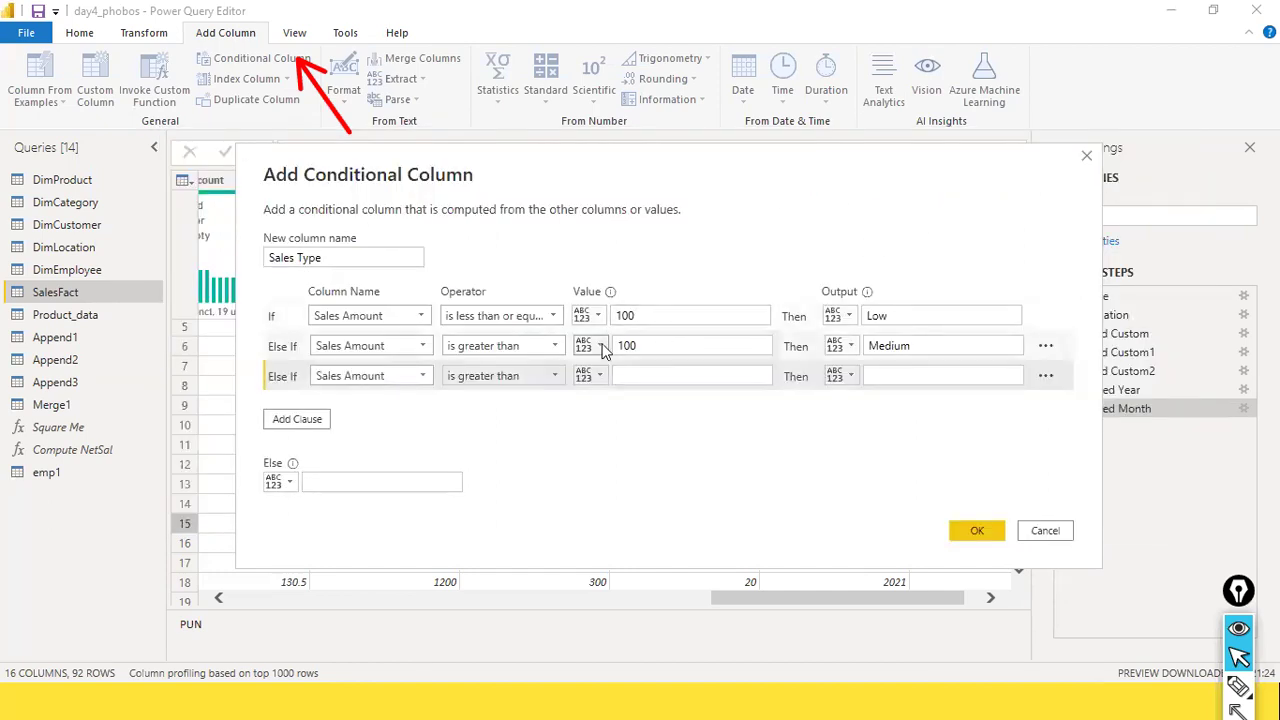
Step: Change the second rule to Sales Amount less than or equal to 600
left_click(564, 343)
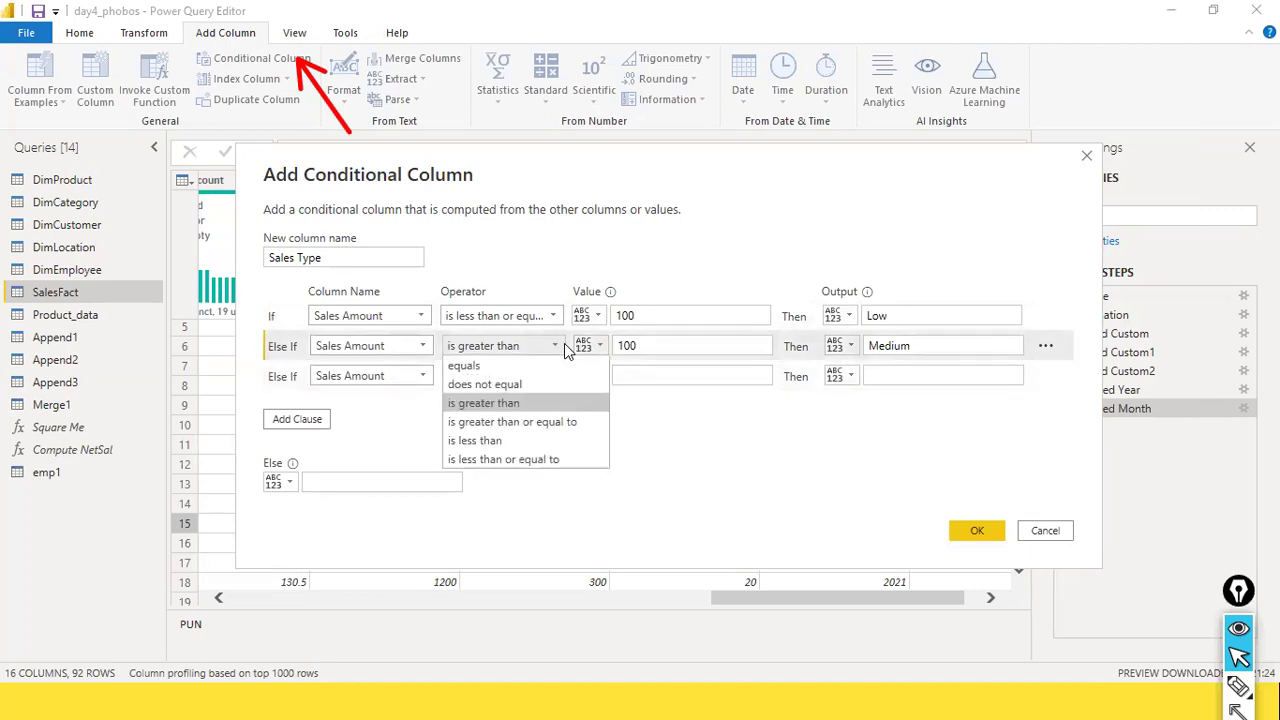
left_click(540, 459)
left_click(630, 345)
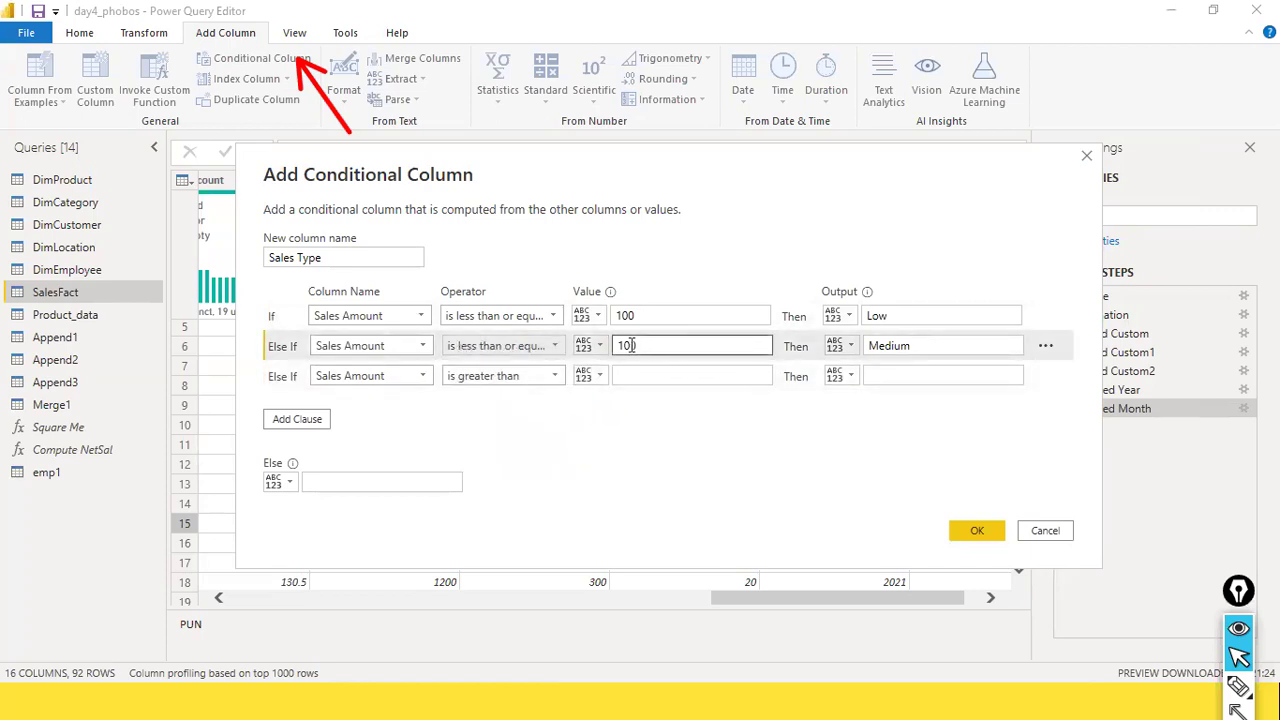
key("BackSpace")
type("6")
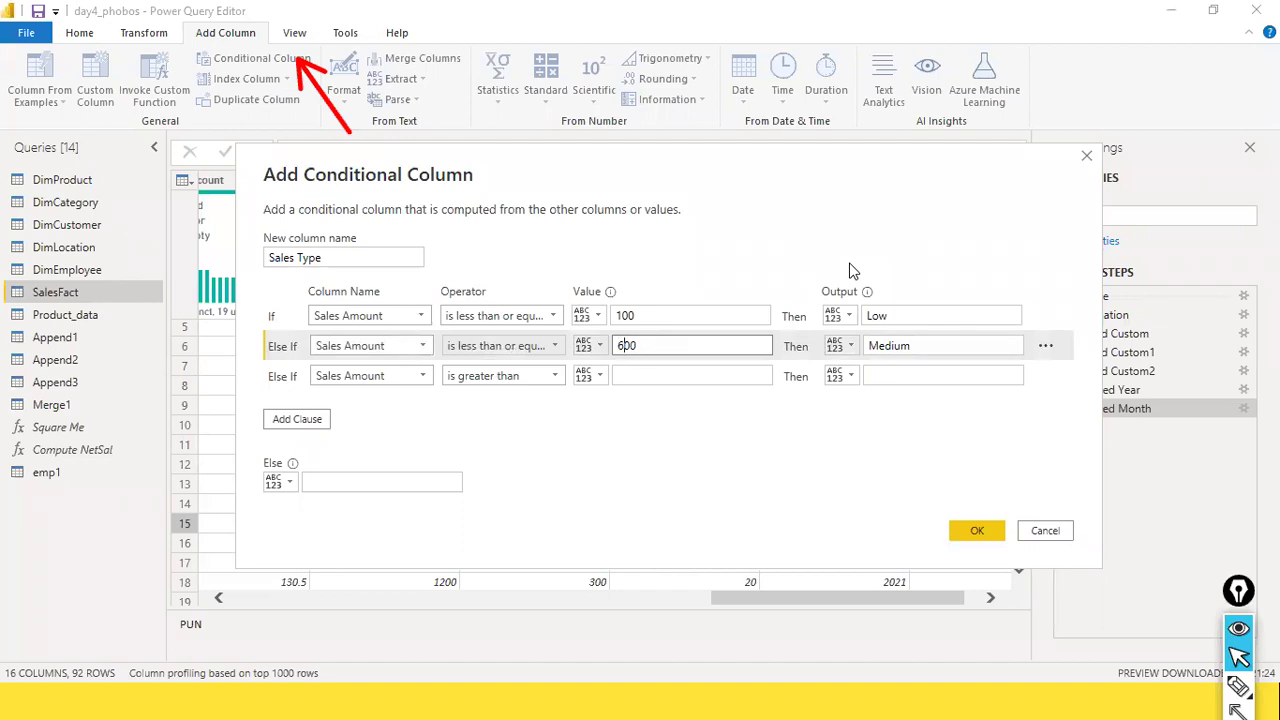
Step: Give the third rule threshold 600 and output High
left_click(685, 378)
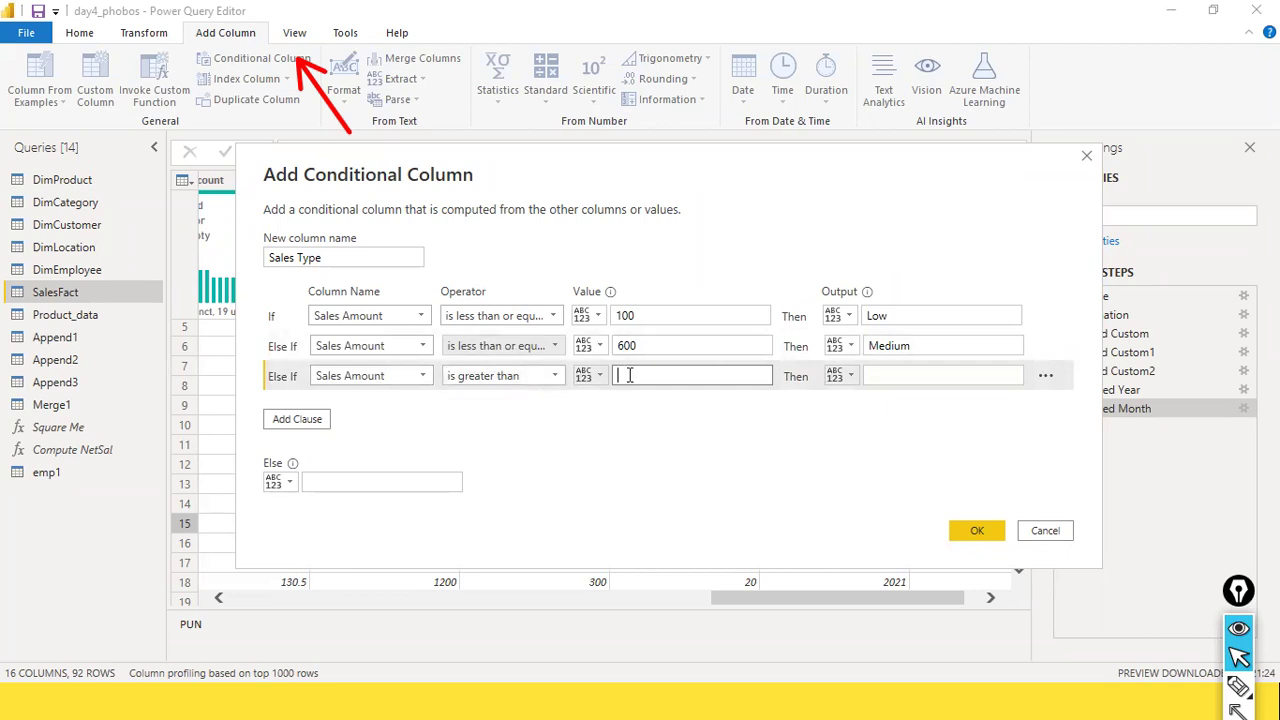
type("600")
key("Tab")
key("Tab")
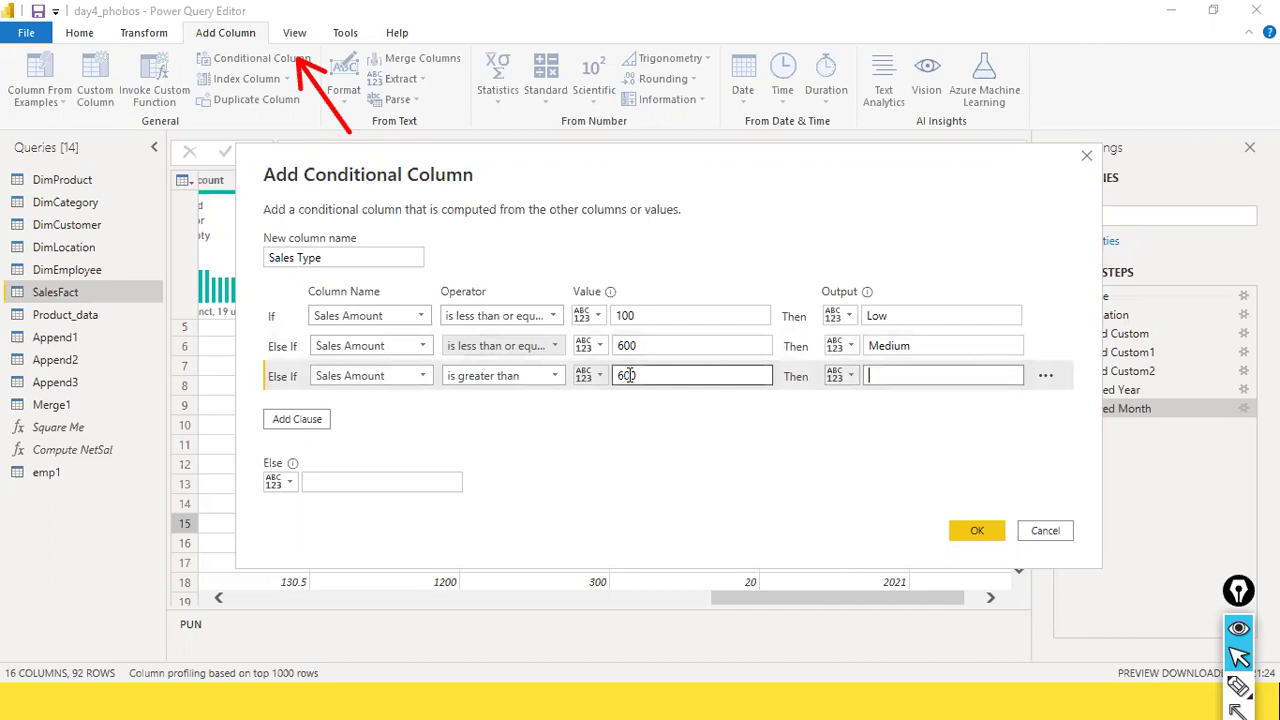
type("High")
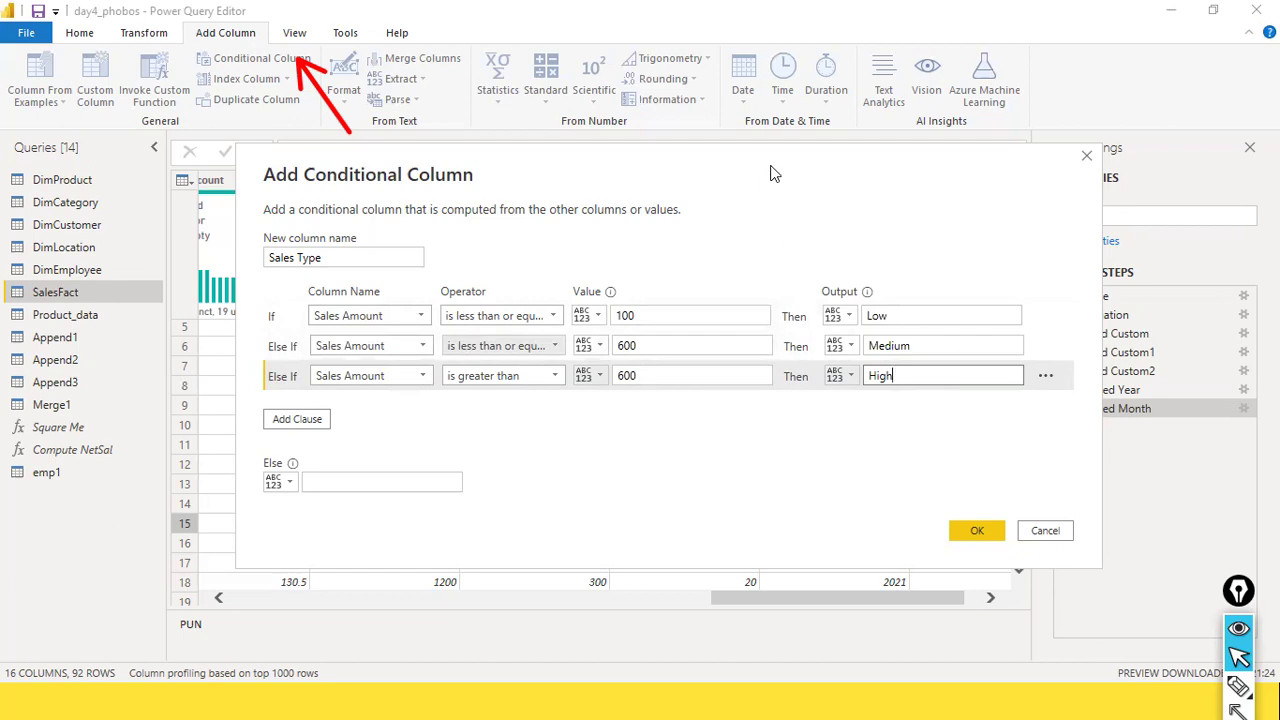
Step: Confirm the Sales Type column and scroll the grid to compare it with Sales Amount
left_click(984, 528)
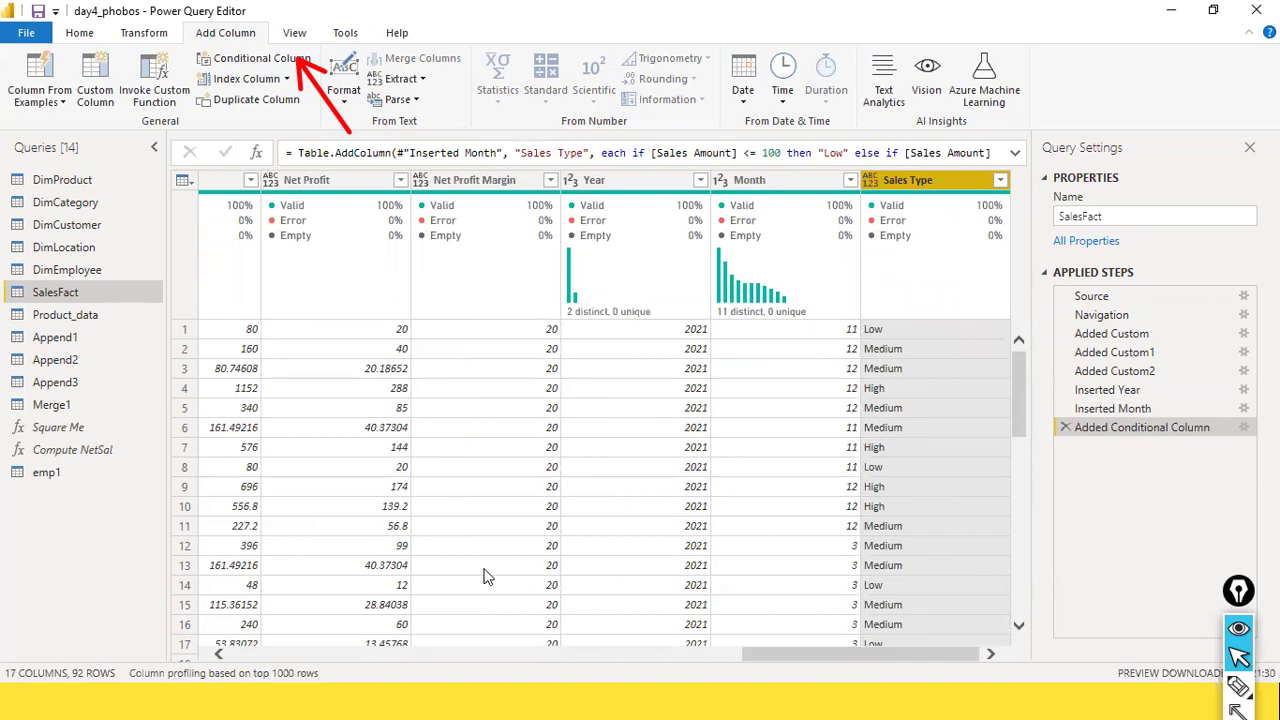
left_click_drag(785, 656, 537, 634)
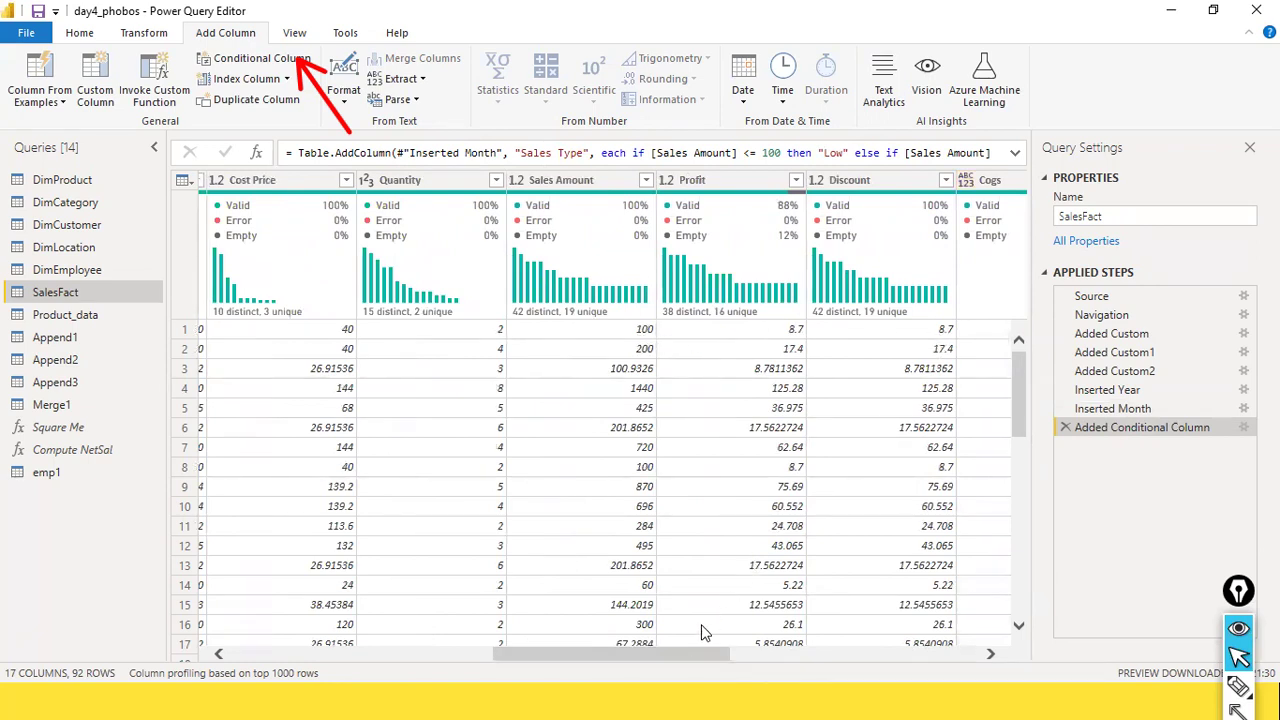
left_click_drag(652, 660, 1048, 652)
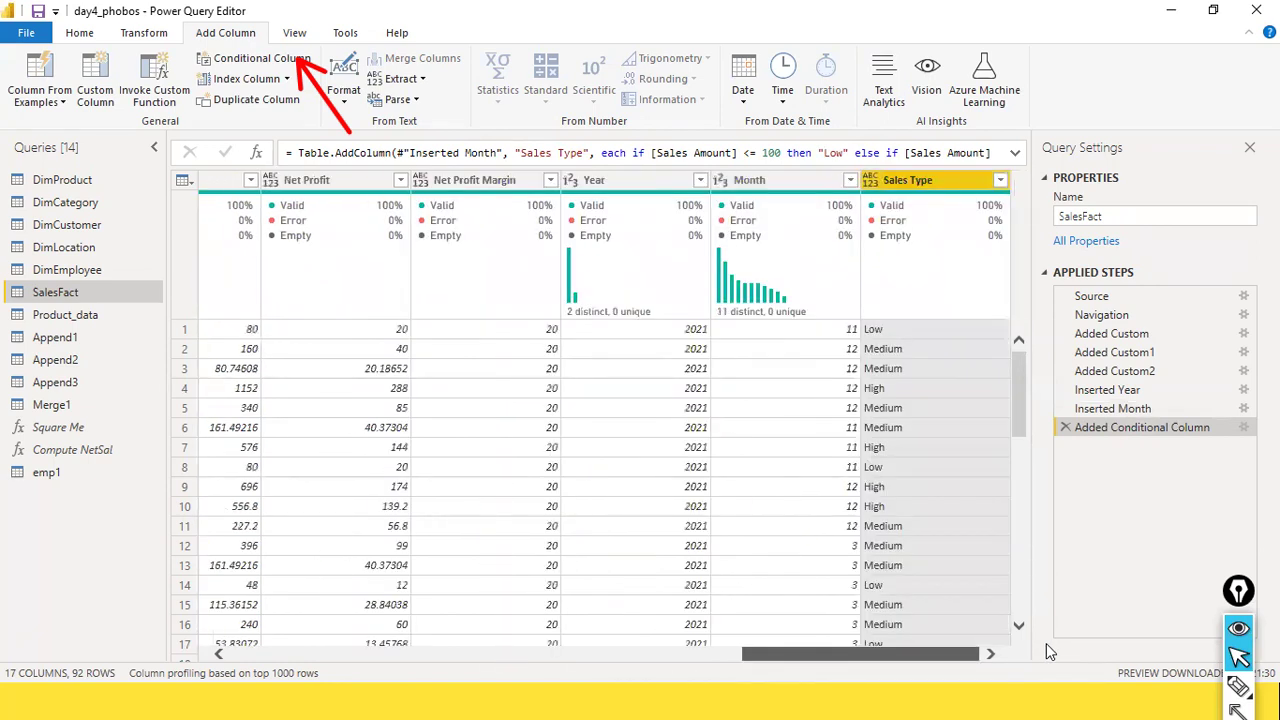
left_click_drag(881, 650, 995, 468)
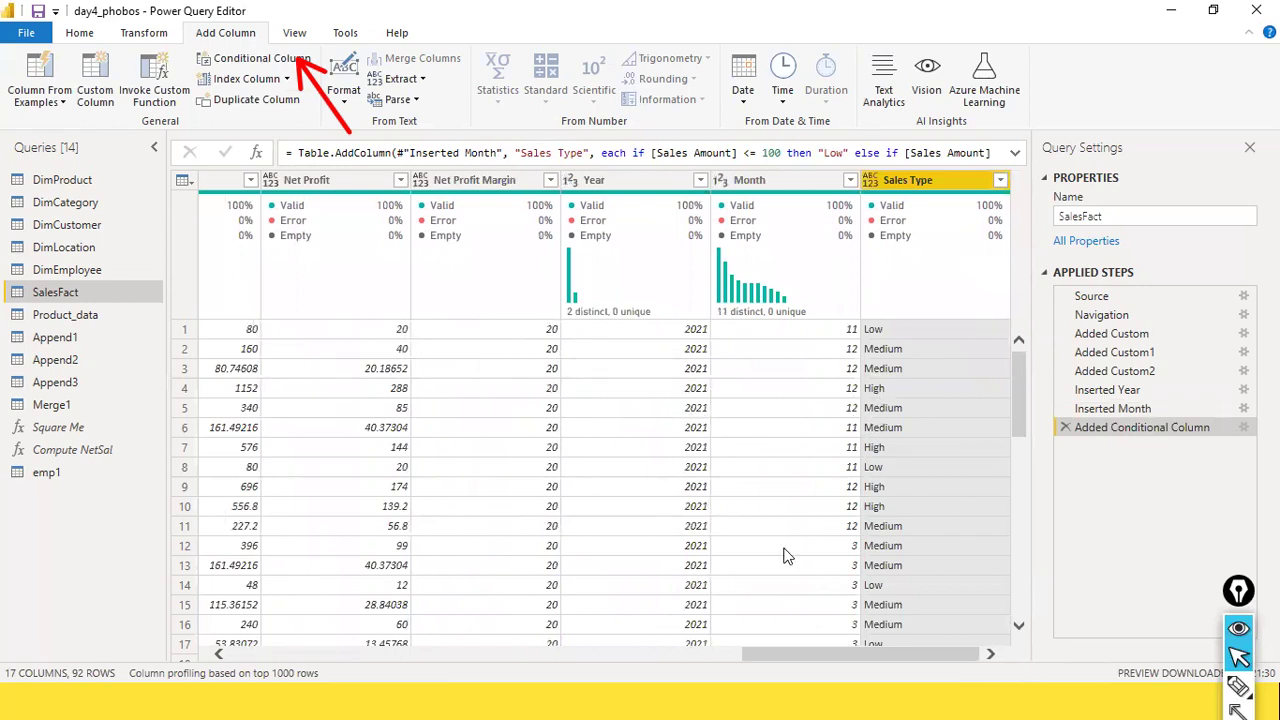
left_click_drag(920, 655, 577, 640)
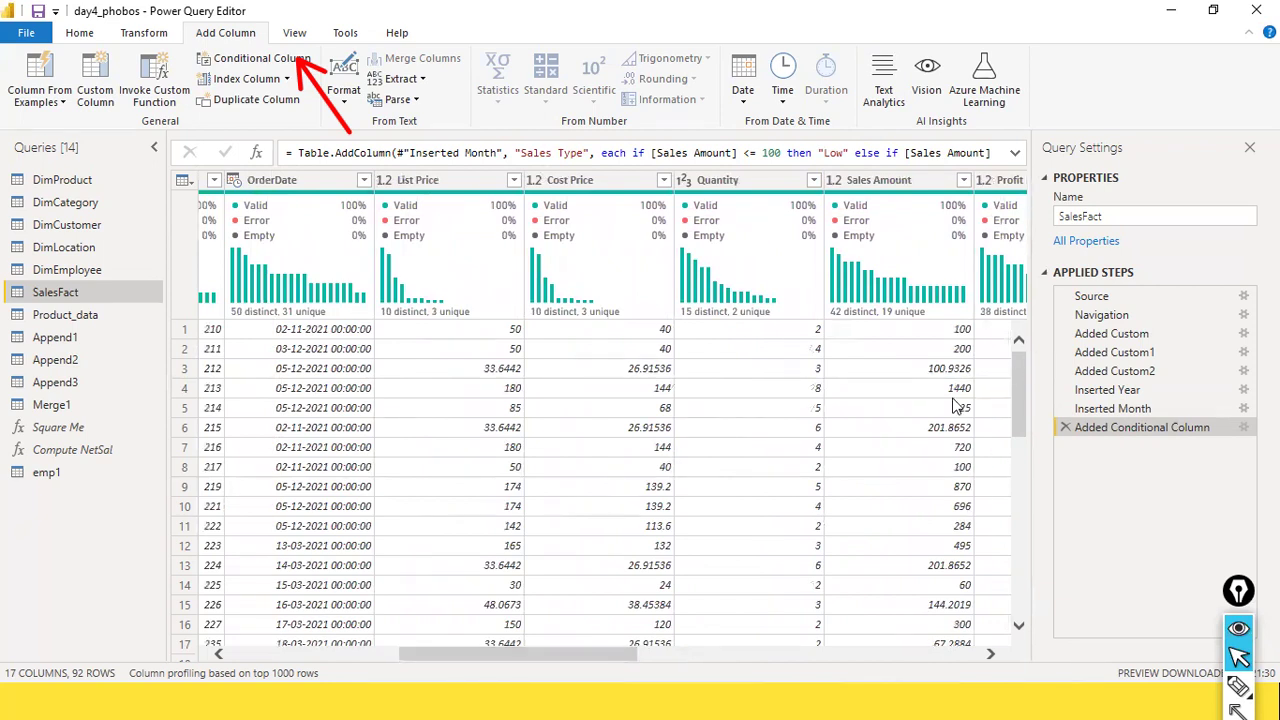
left_click_drag(566, 655, 999, 655)
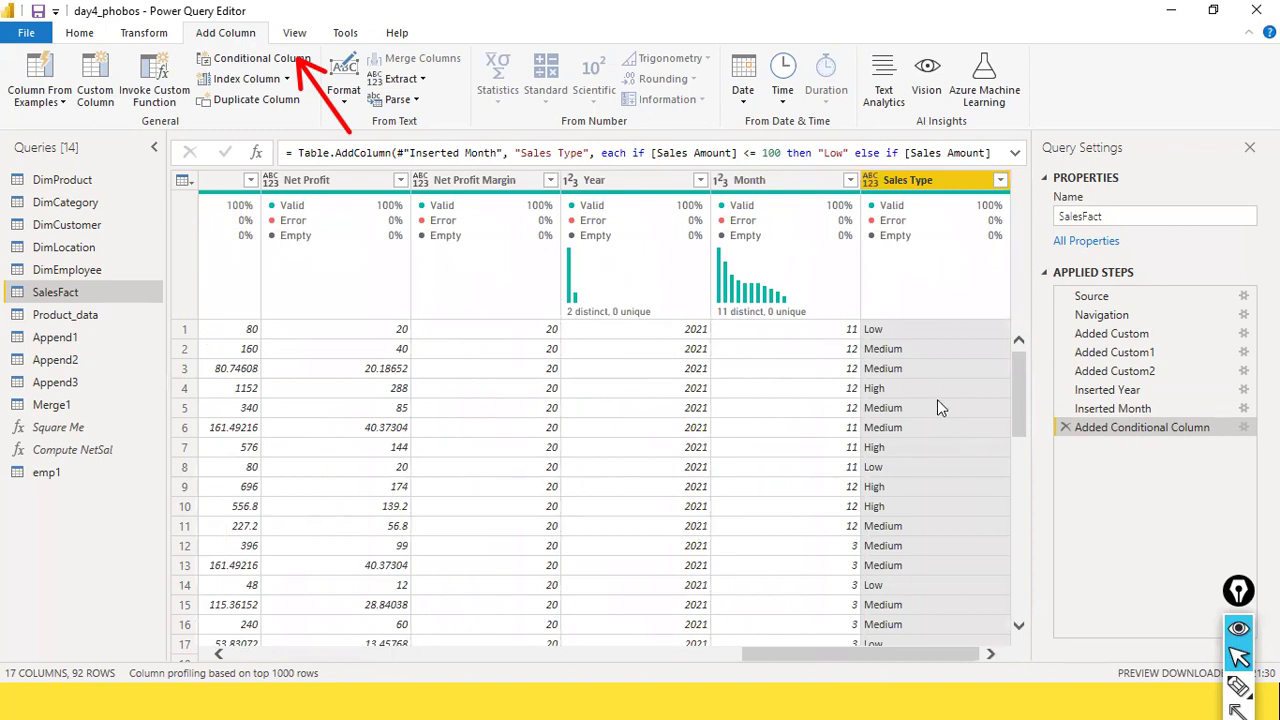
Step: Filter the Sales Type column to show only High rows
left_click(1001, 181)
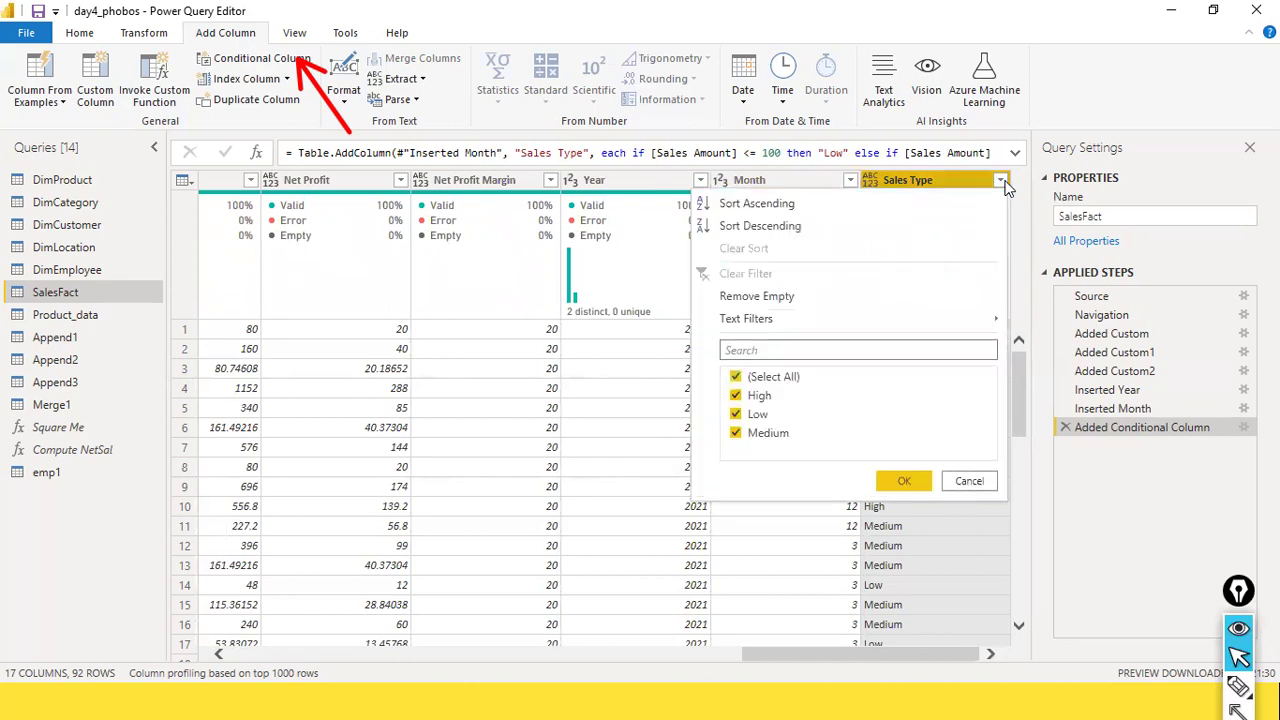
left_click(736, 379)
left_click(737, 397)
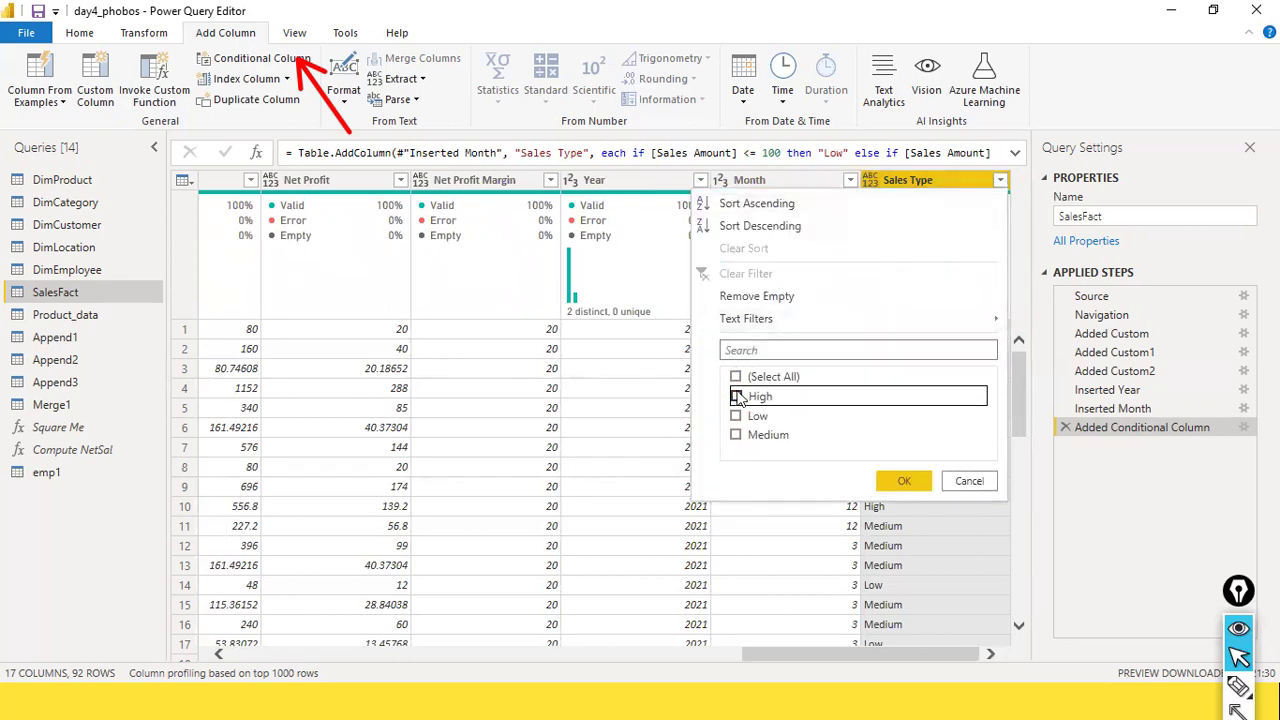
left_click(890, 481)
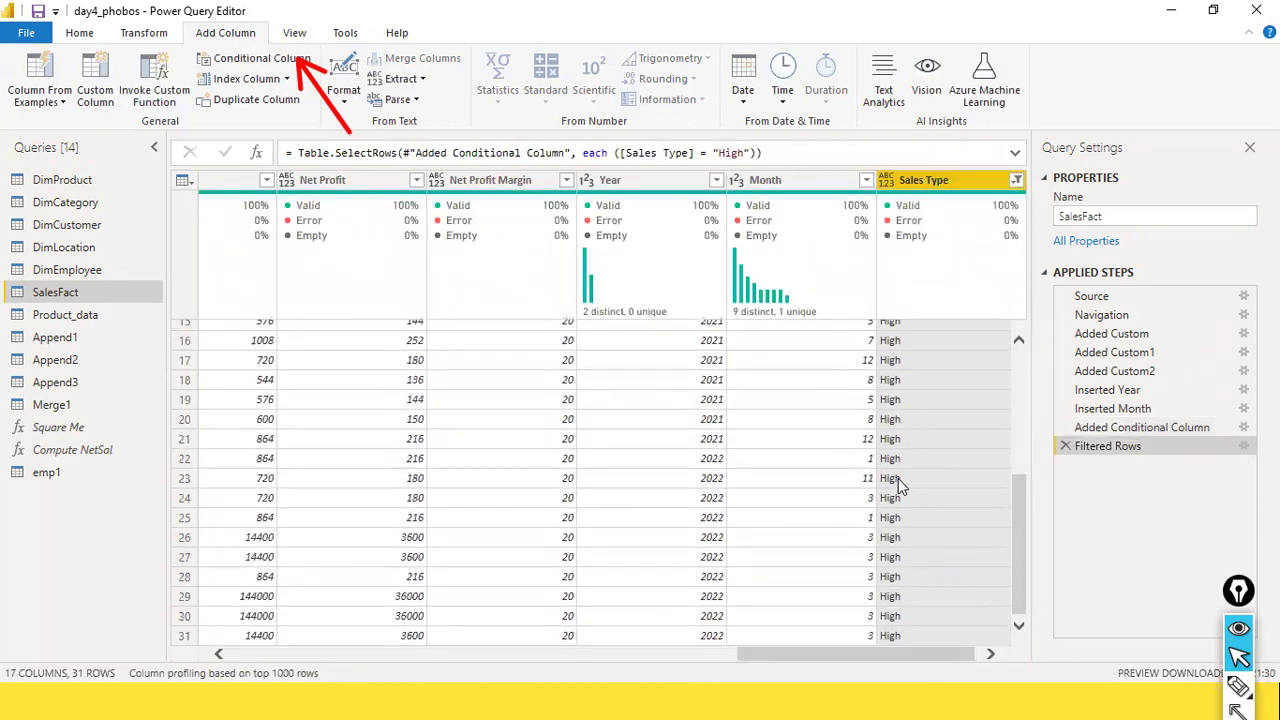
scroll(898, 486, "down", 5)
scroll(898, 486, "up", 5)
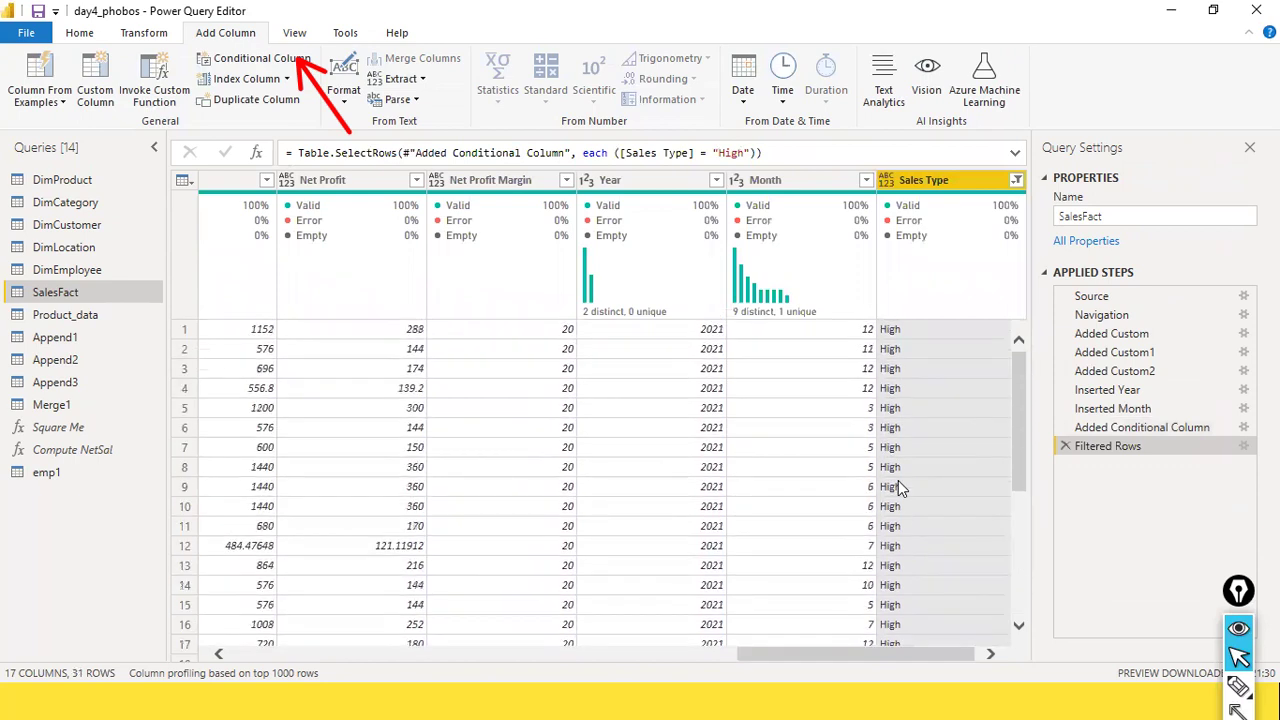
scroll(898, 486, "down", 5)
scroll(898, 486, "up", 5)
Step: Re-include Low and Medium in the Sales Type filter so all rows show
left_click(1016, 181)
left_click(737, 414)
left_click(737, 433)
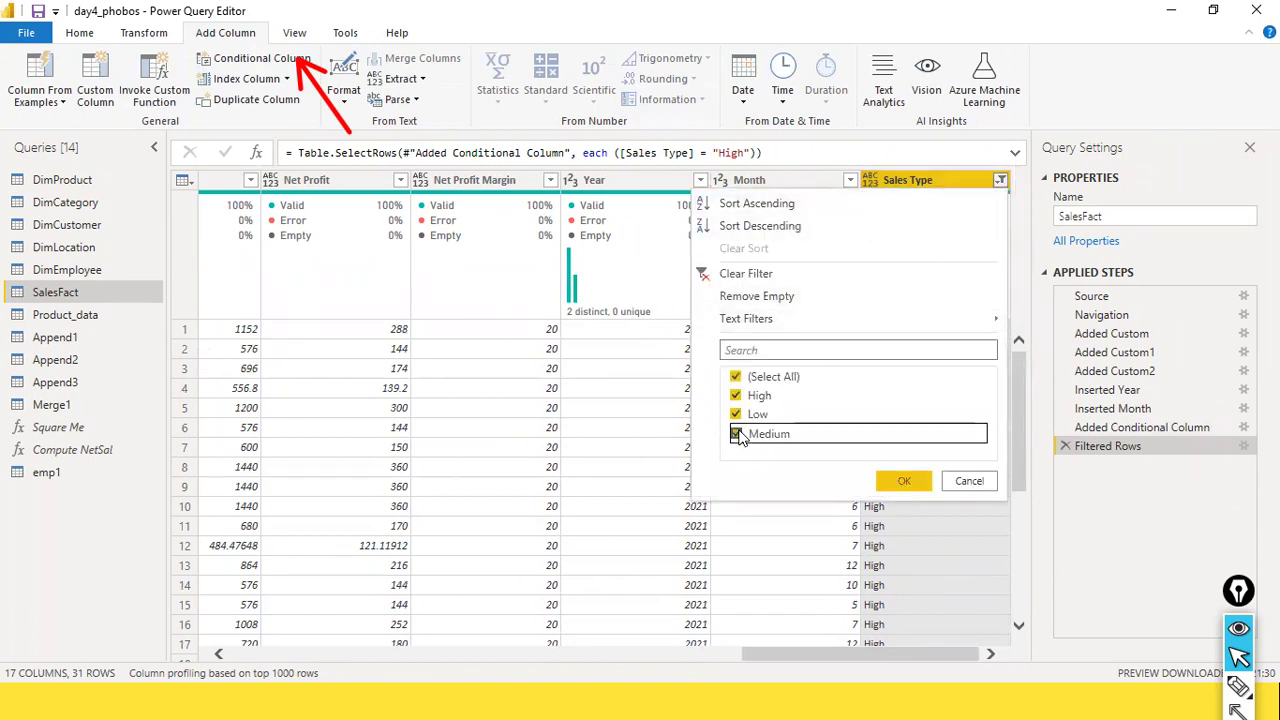
left_click(913, 484)
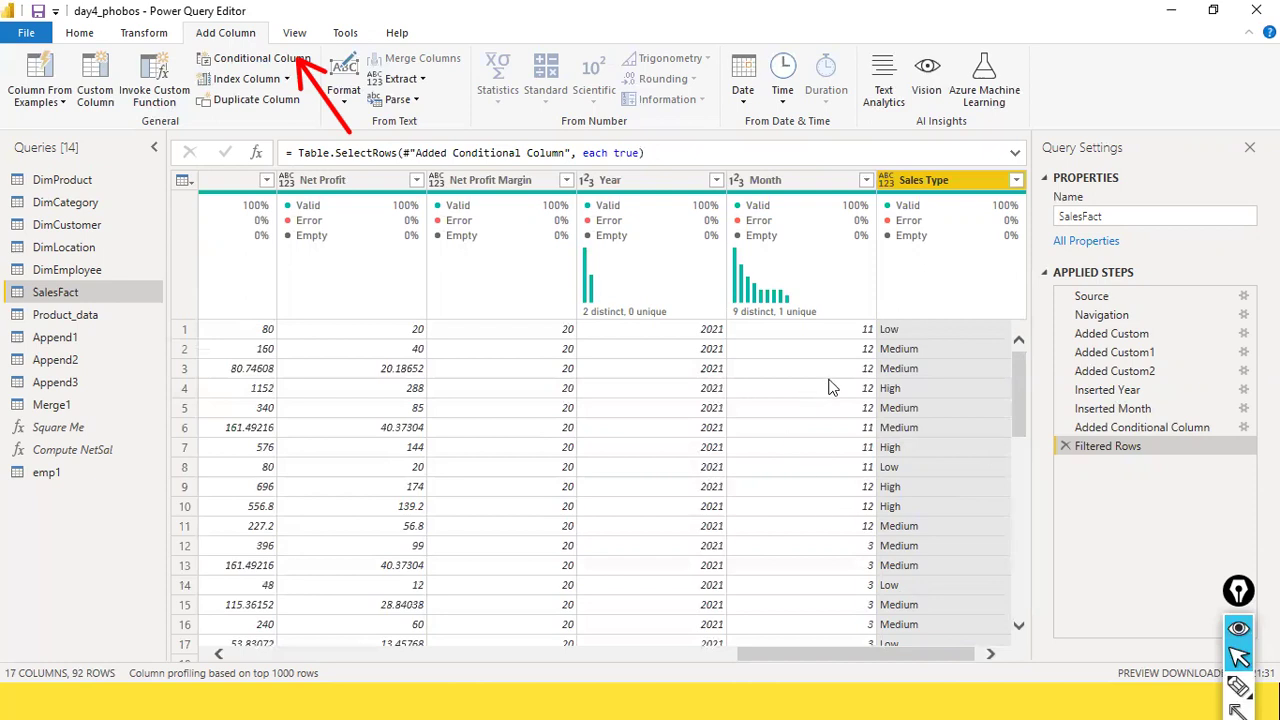
scroll(954, 444, "down", 3)
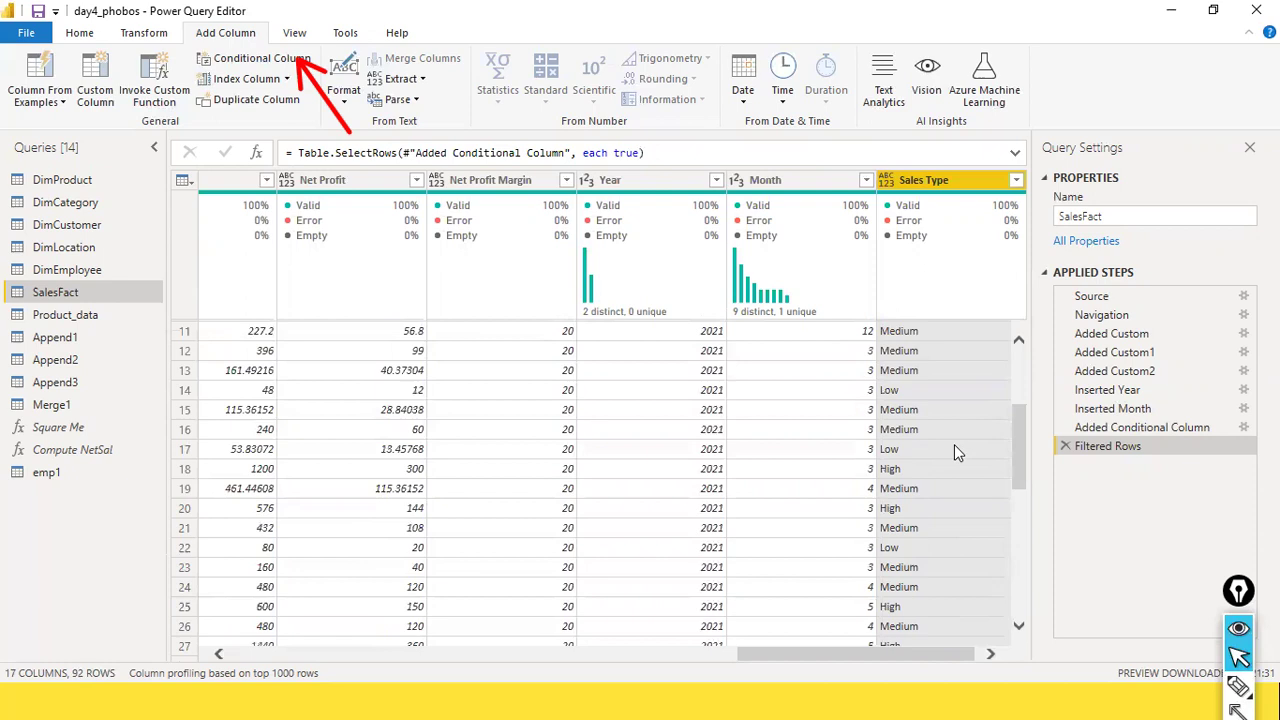
scroll(954, 453, "up", 3)
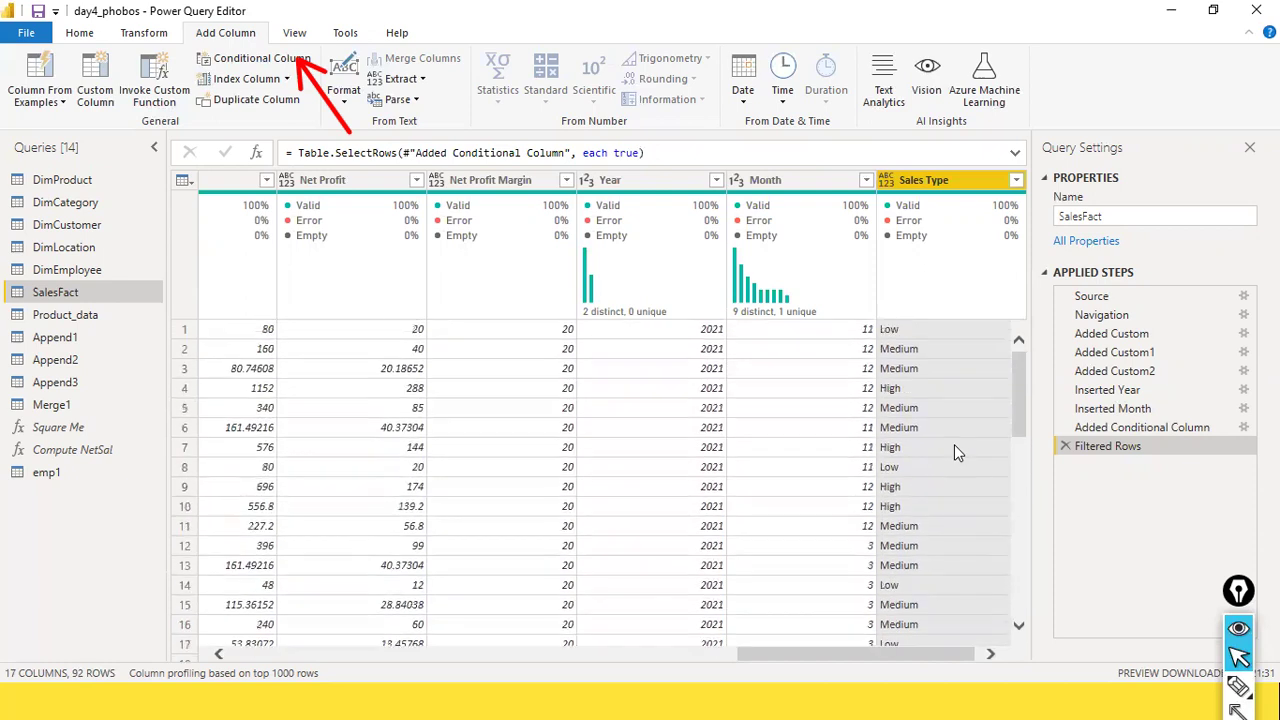
Step: Switch to the DimCustomer query and scroll across its columns
left_click(88, 225)
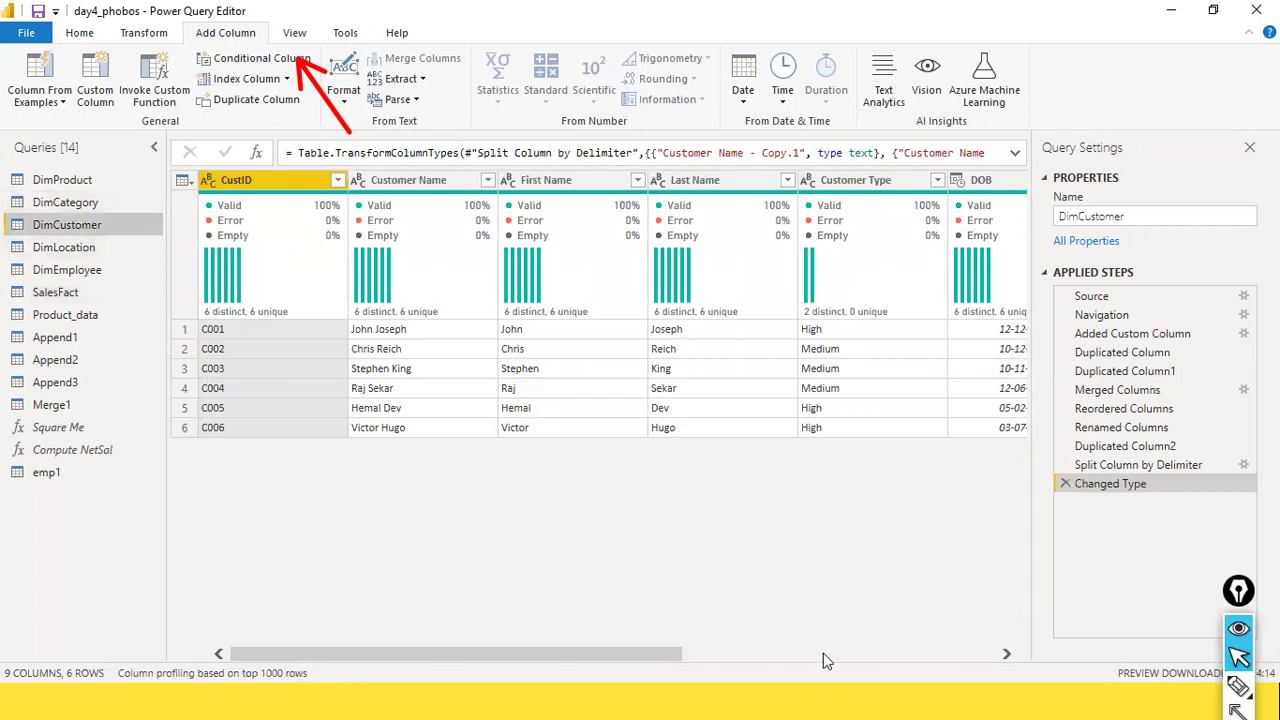
scroll(720, 656, "right", 1)
left_click_drag(722, 658, 1102, 650)
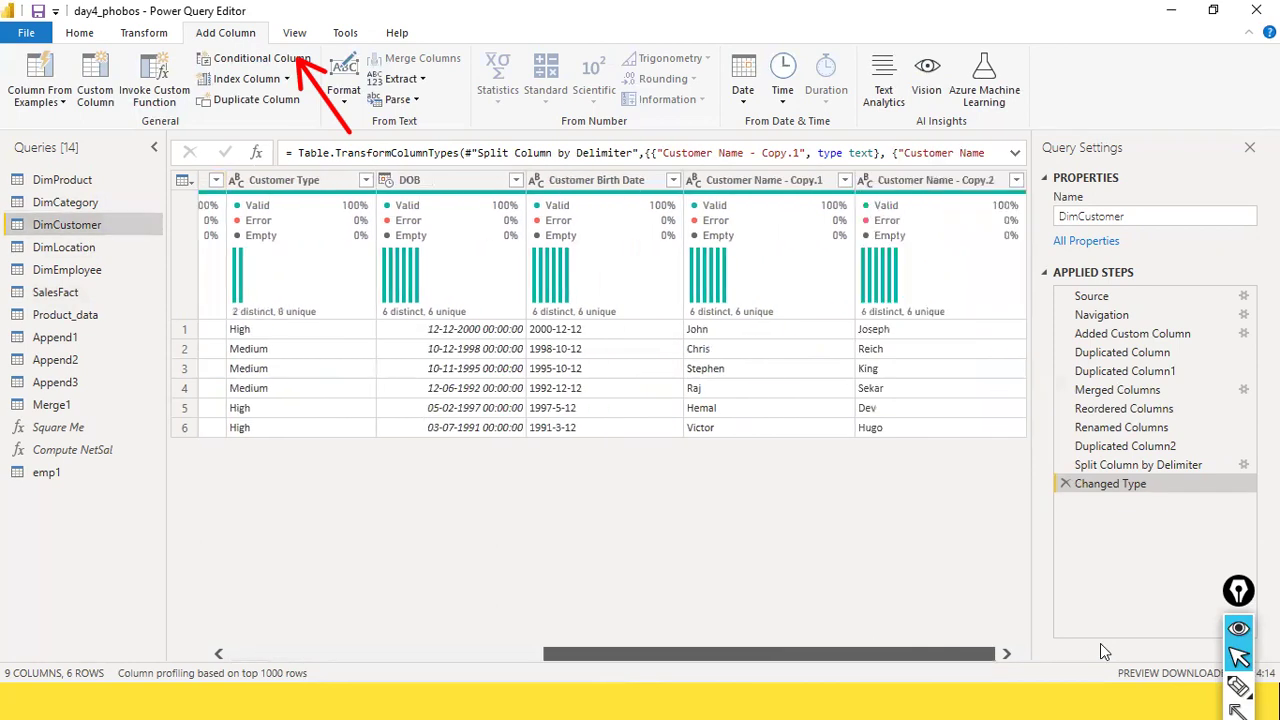
left_click_drag(676, 655, 322, 622)
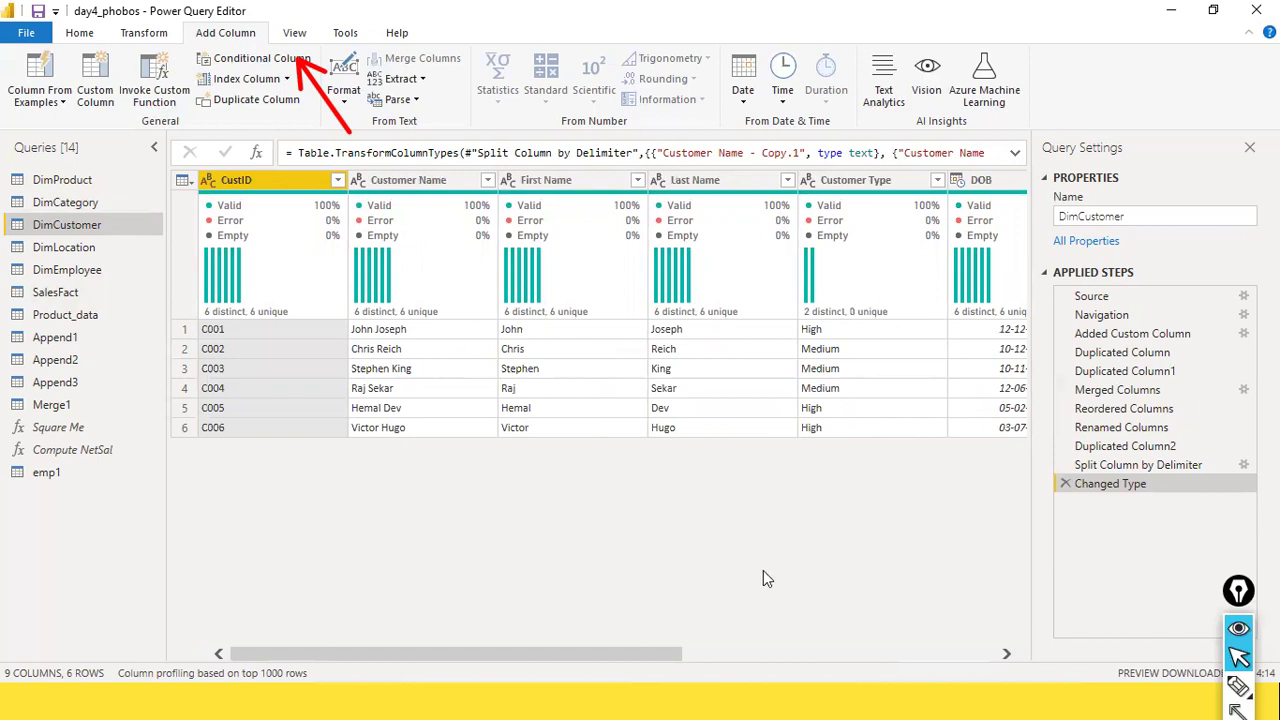
mouse_move(864, 570)
left_mouse_down()
mouse_move(1002, 157)
mouse_move(980, 213)
mouse_move(976, 188)
left_mouse_up()
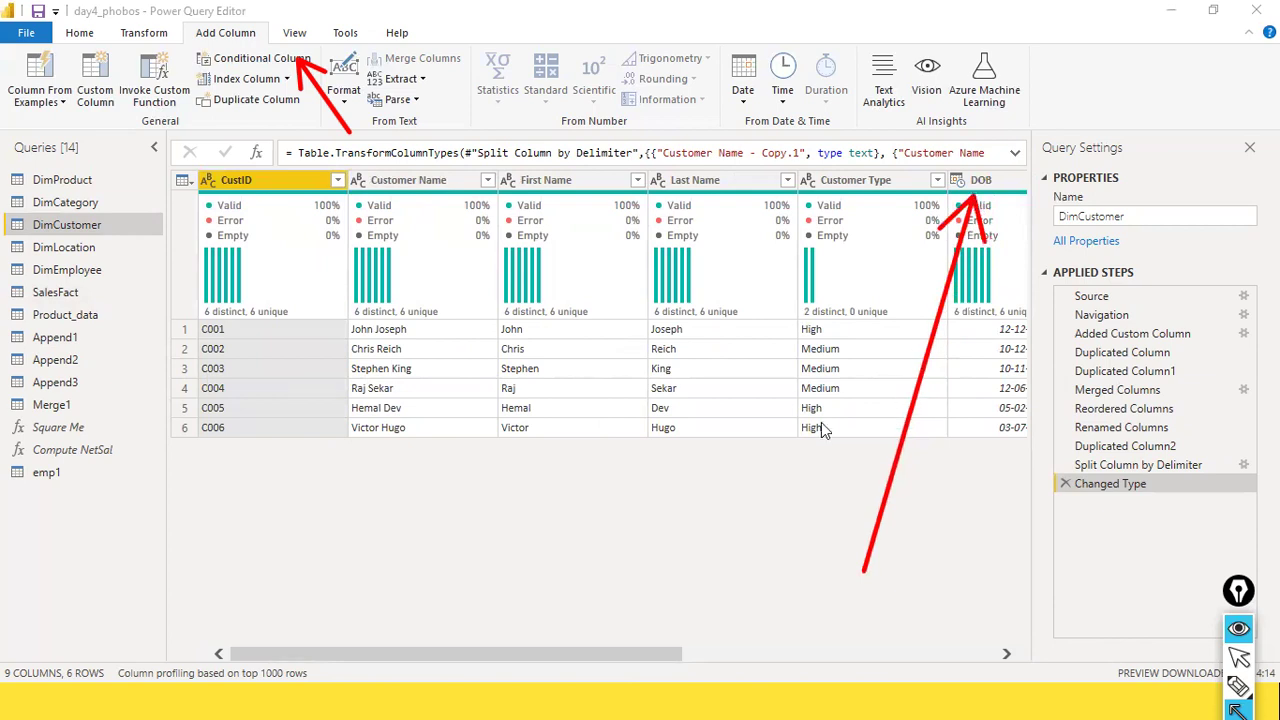
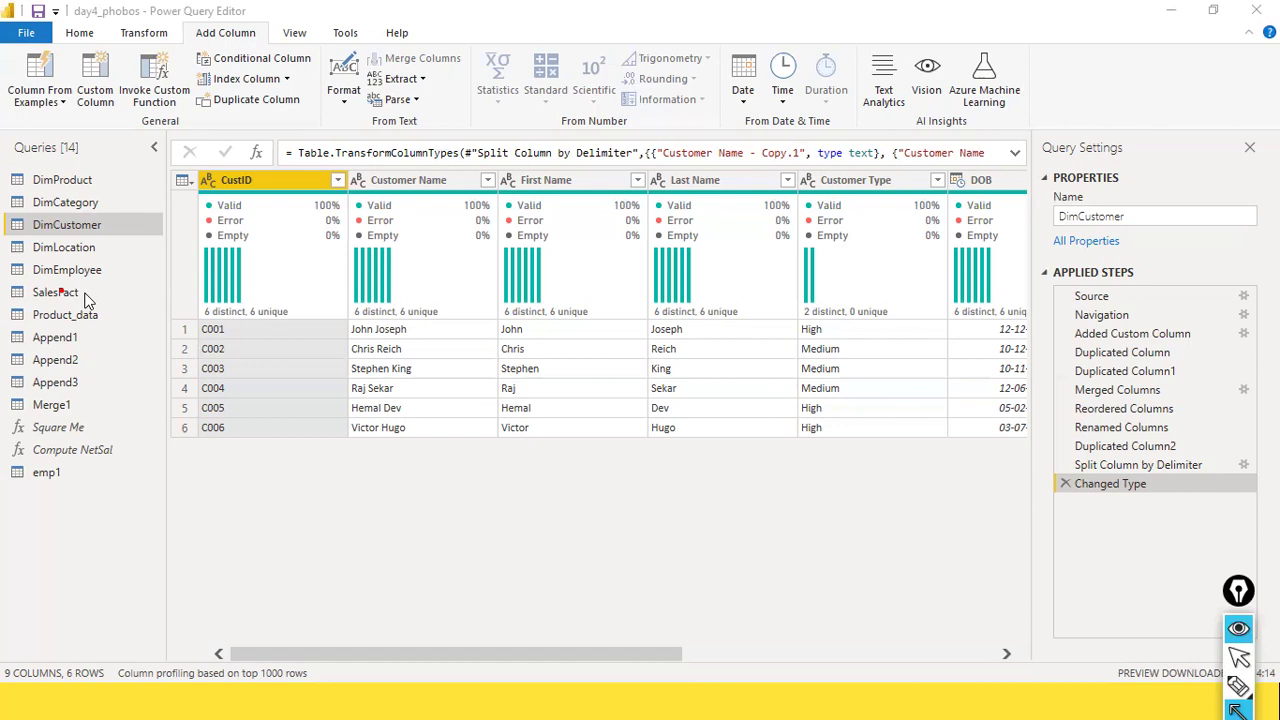
Step: Switch to the SalesFact query and scroll across to its Net Profit, Year, Month and Sales Type columns
key("ctrl+F1")
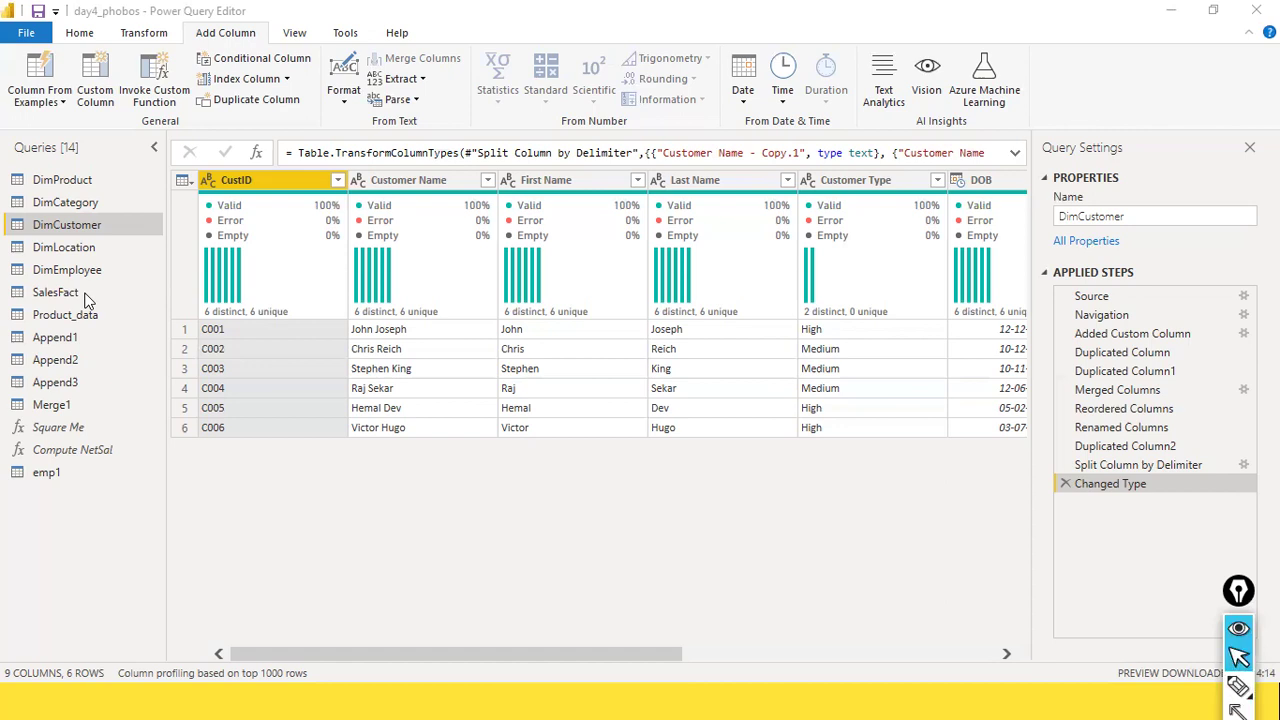
left_click(56, 298)
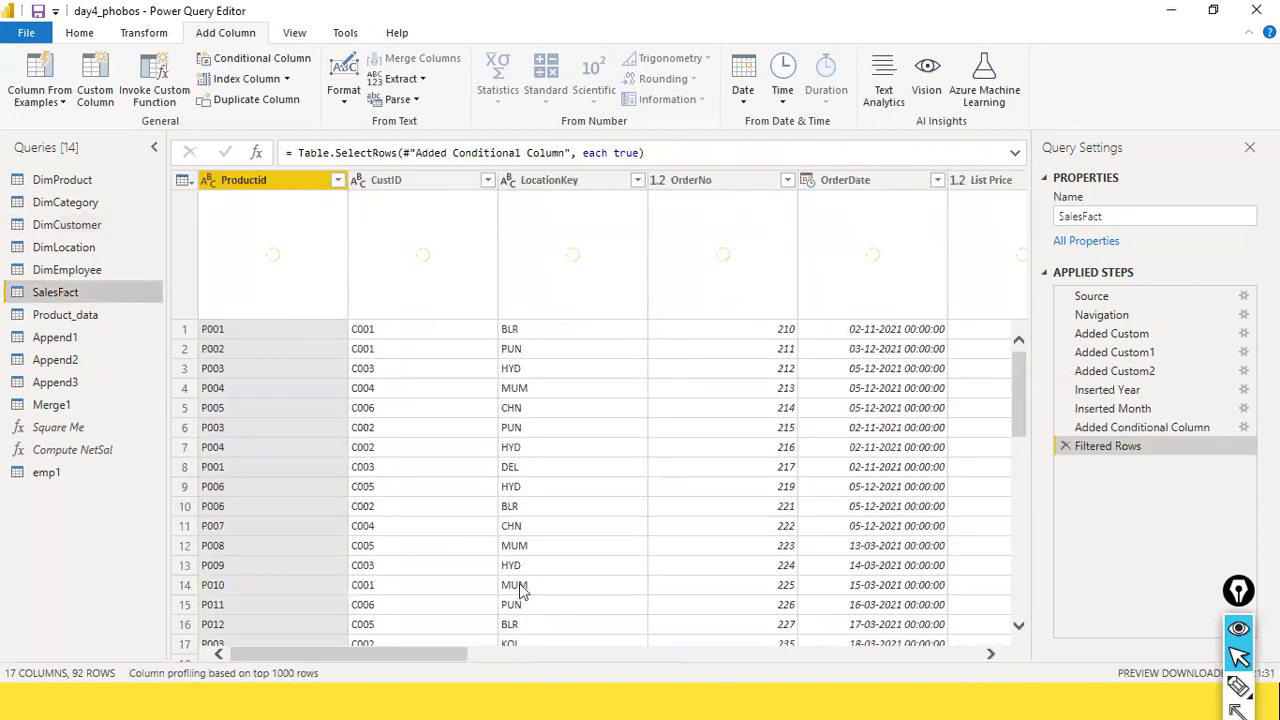
left_click_drag(420, 645, 1028, 598)
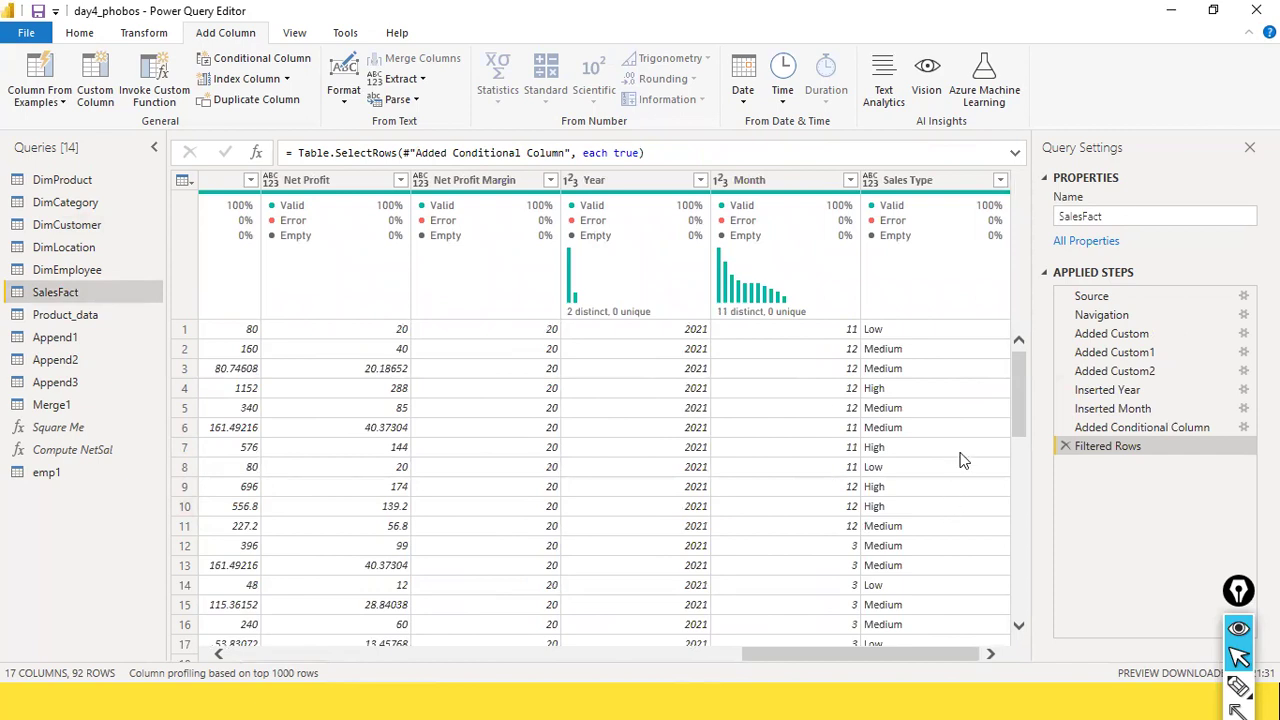
scroll(960, 457, "down", 8)
scroll(968, 490, "up", 8)
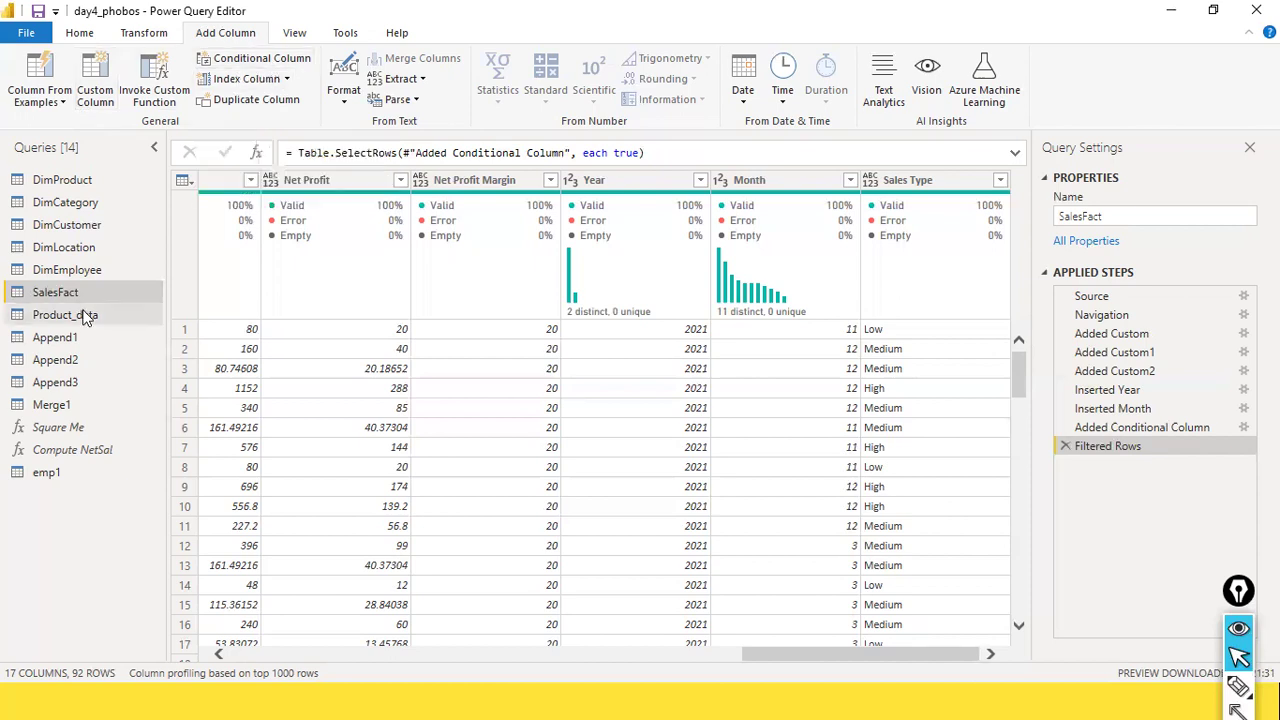
left_click(62, 103)
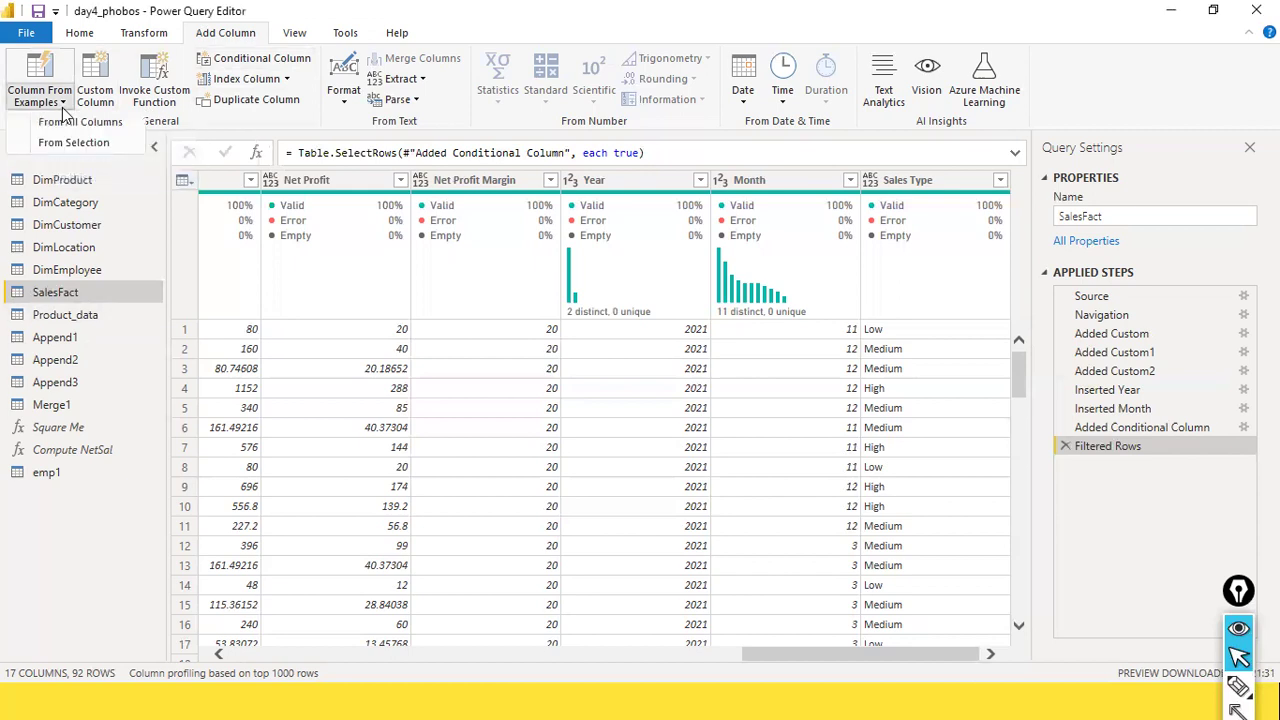
left_click(278, 133)
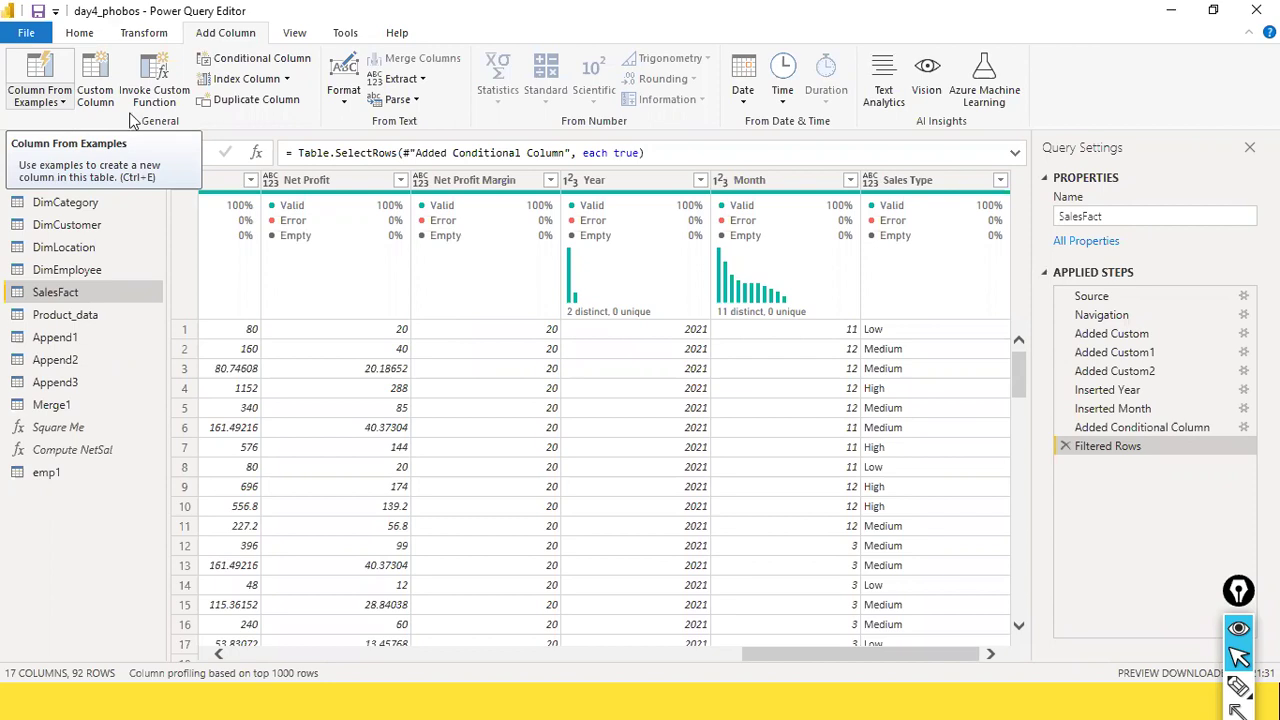
Step: Go back to DimCustomer and remove its Customer Birth Date column
left_click(81, 227)
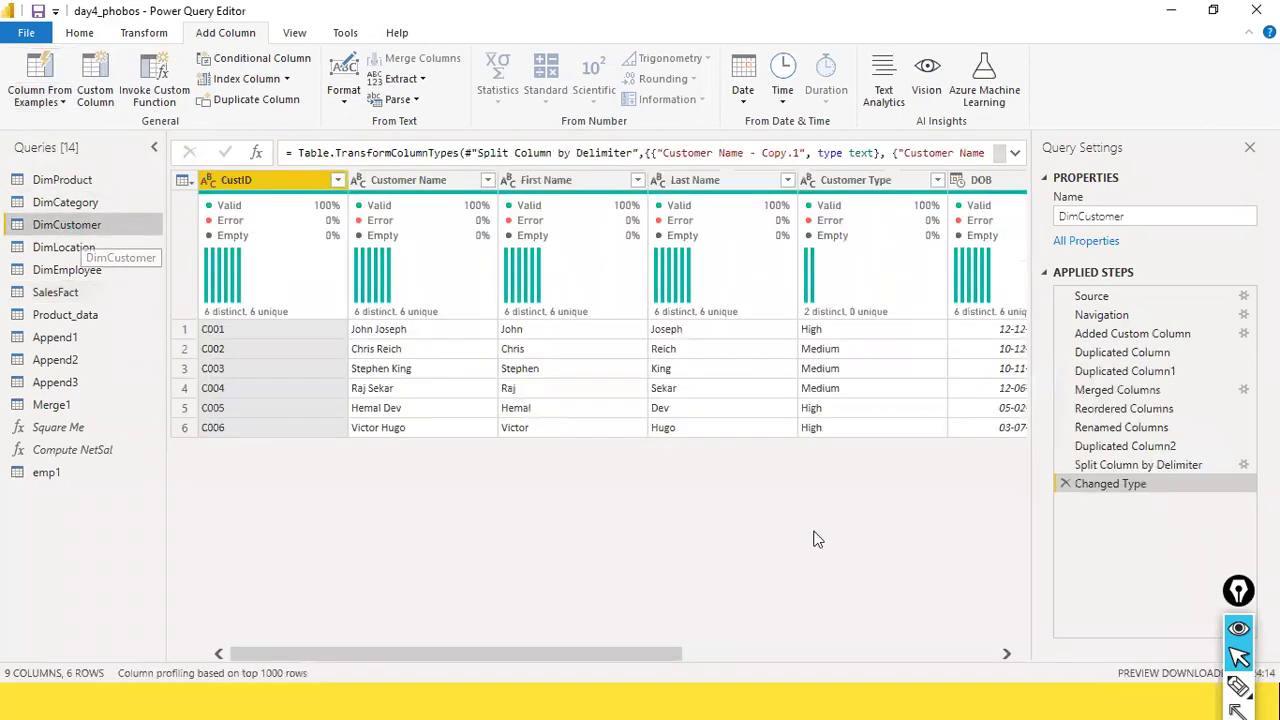
left_click_drag(623, 656, 1014, 636)
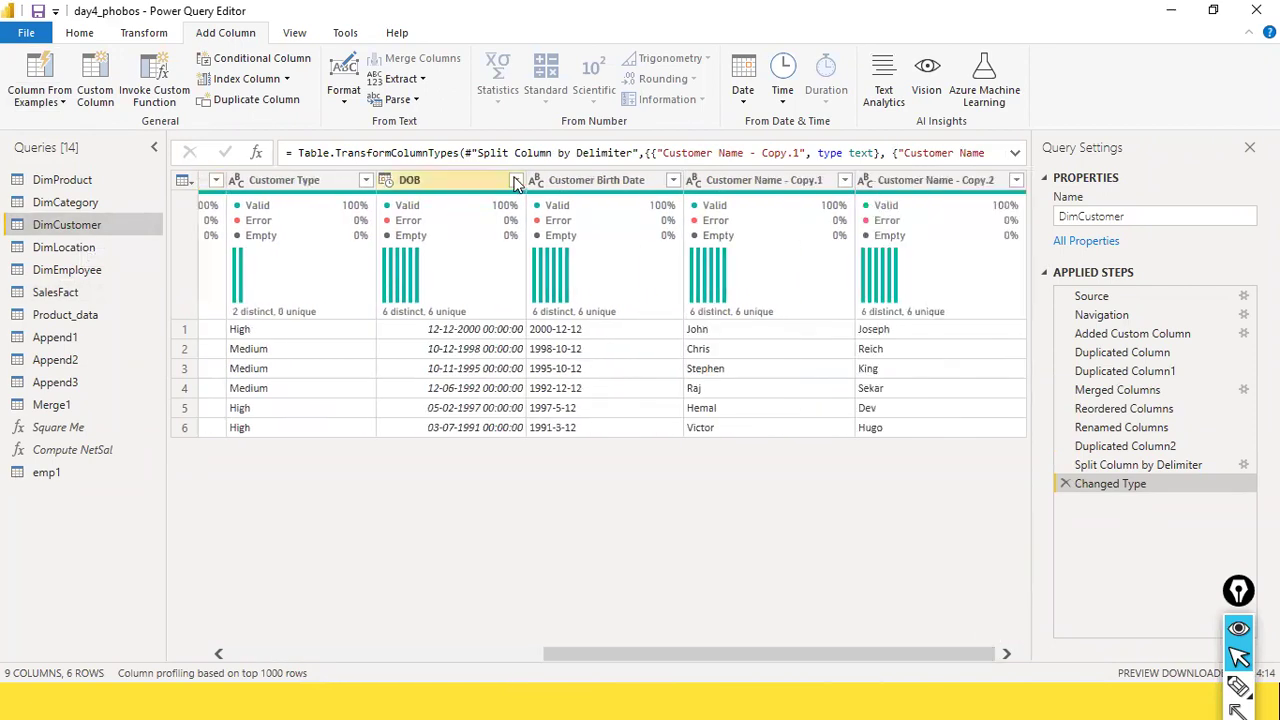
right_click(596, 182)
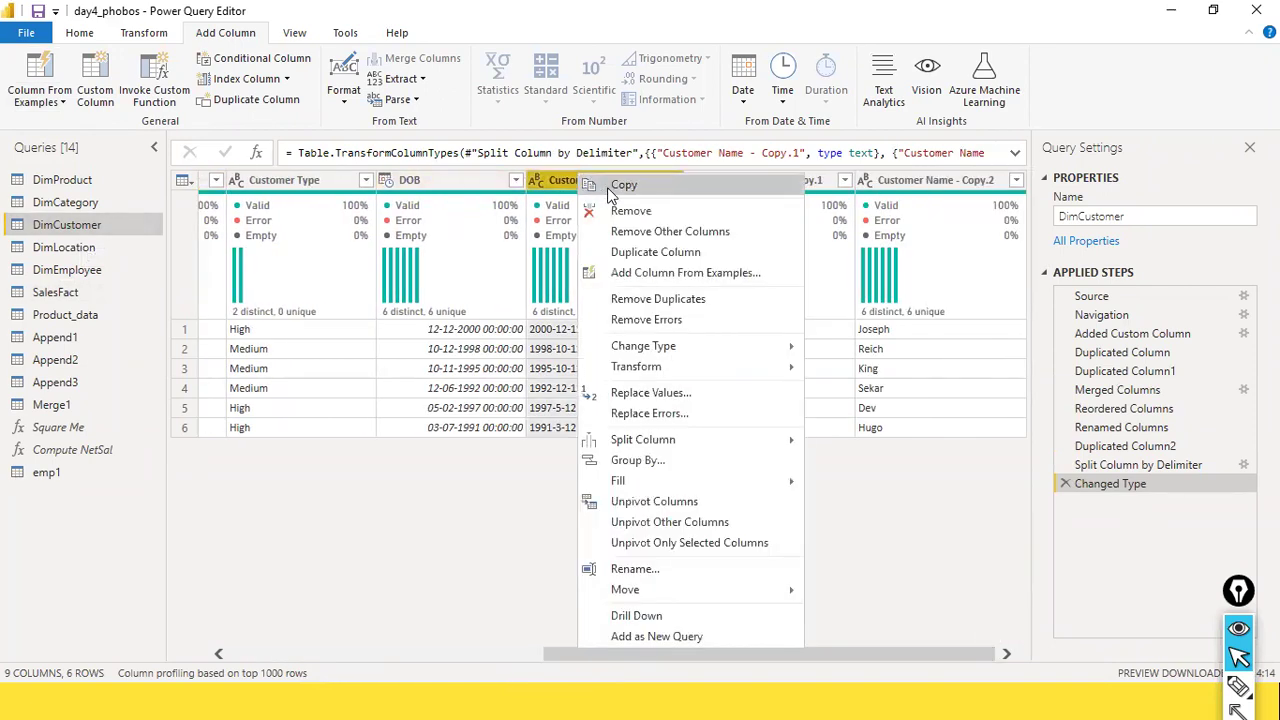
left_click(607, 187)
right_click(592, 176)
left_click(626, 219)
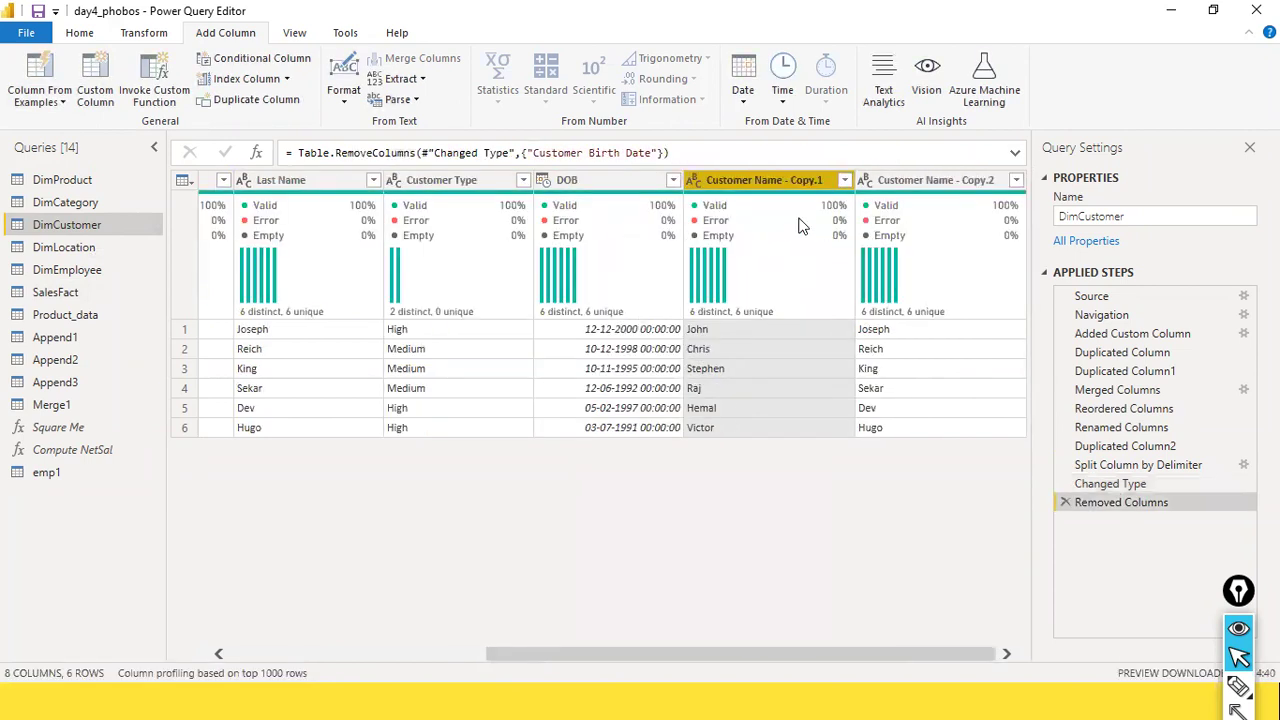
Step: Select the DOB column of DimCustomer
right_click(731, 178)
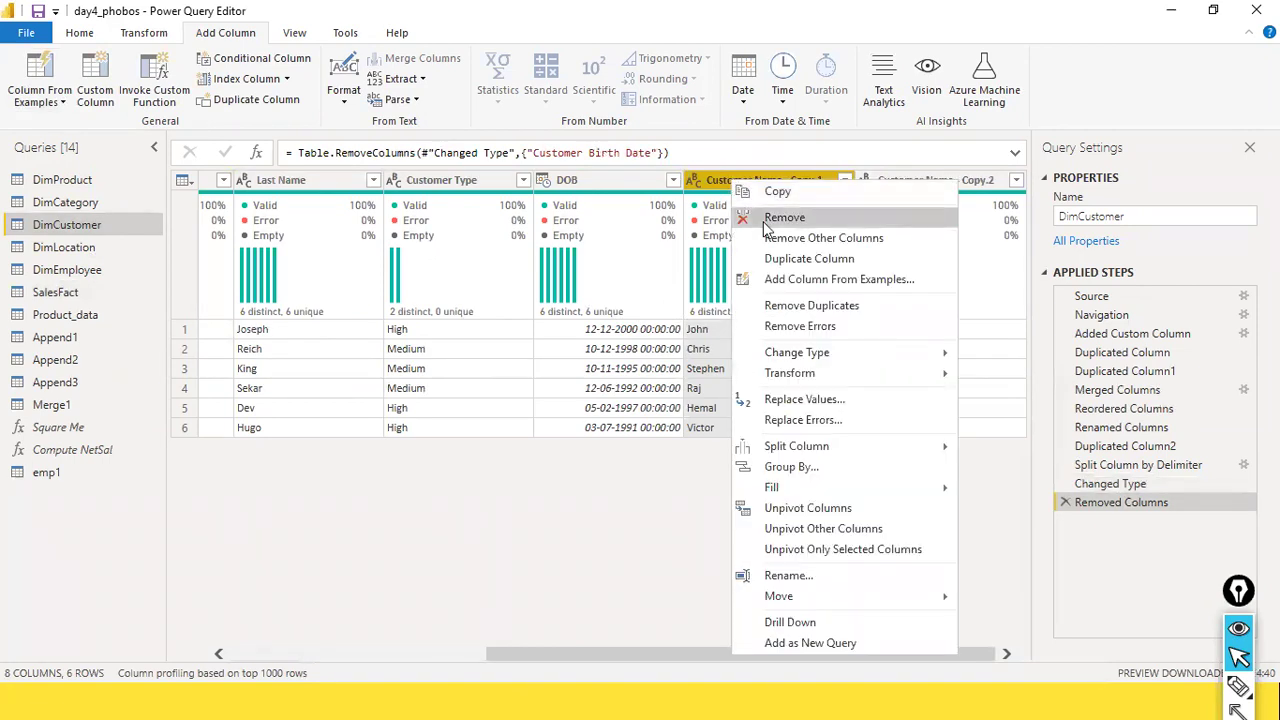
left_click(691, 514)
left_click(608, 181)
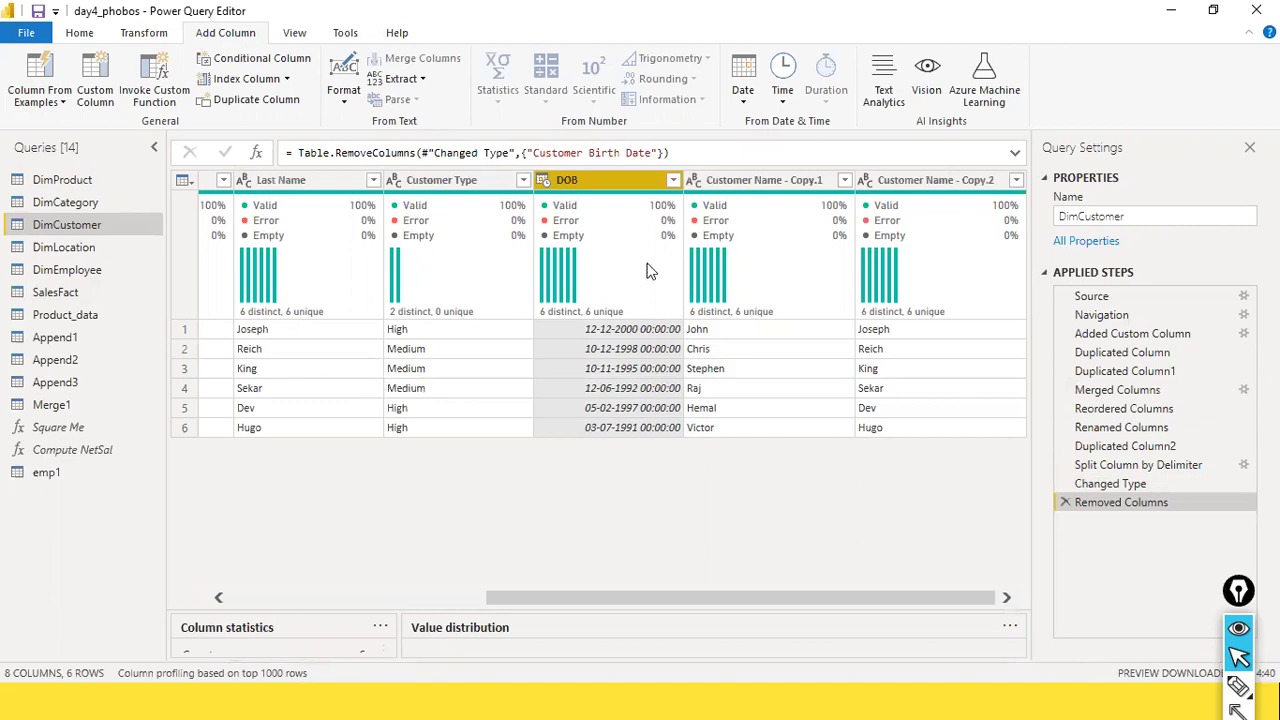
right_click(606, 190)
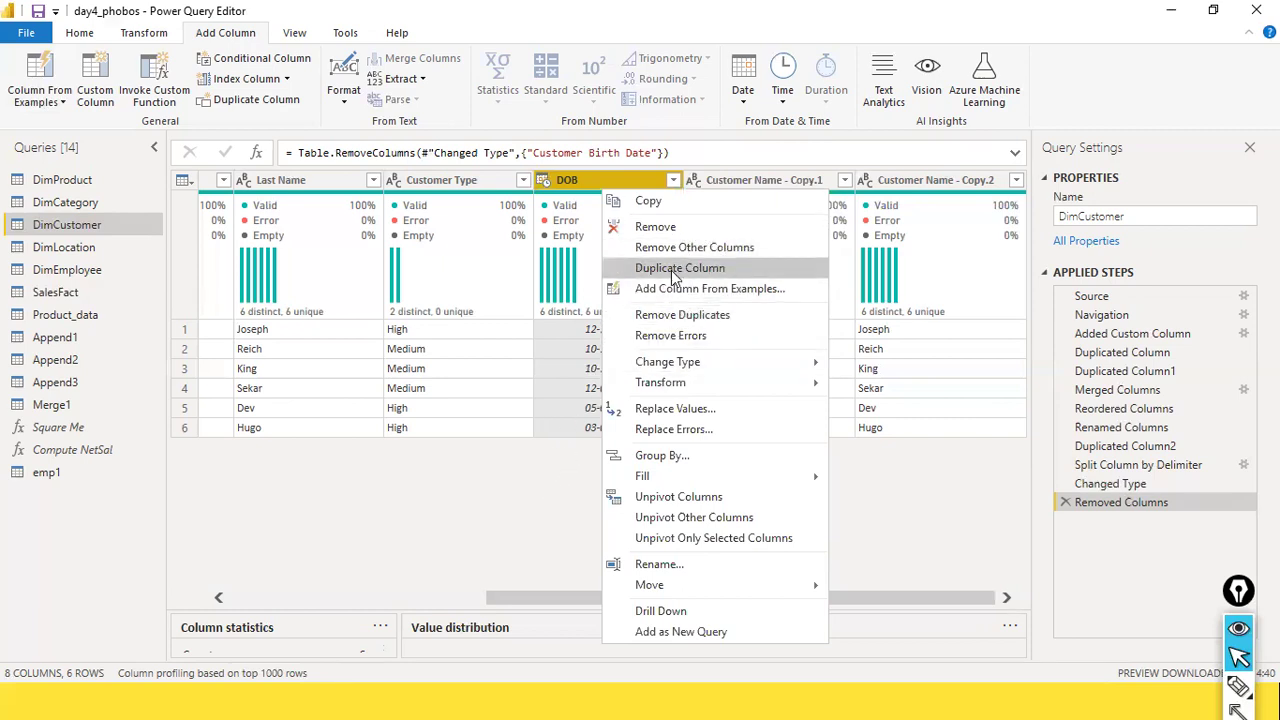
left_click(565, 472)
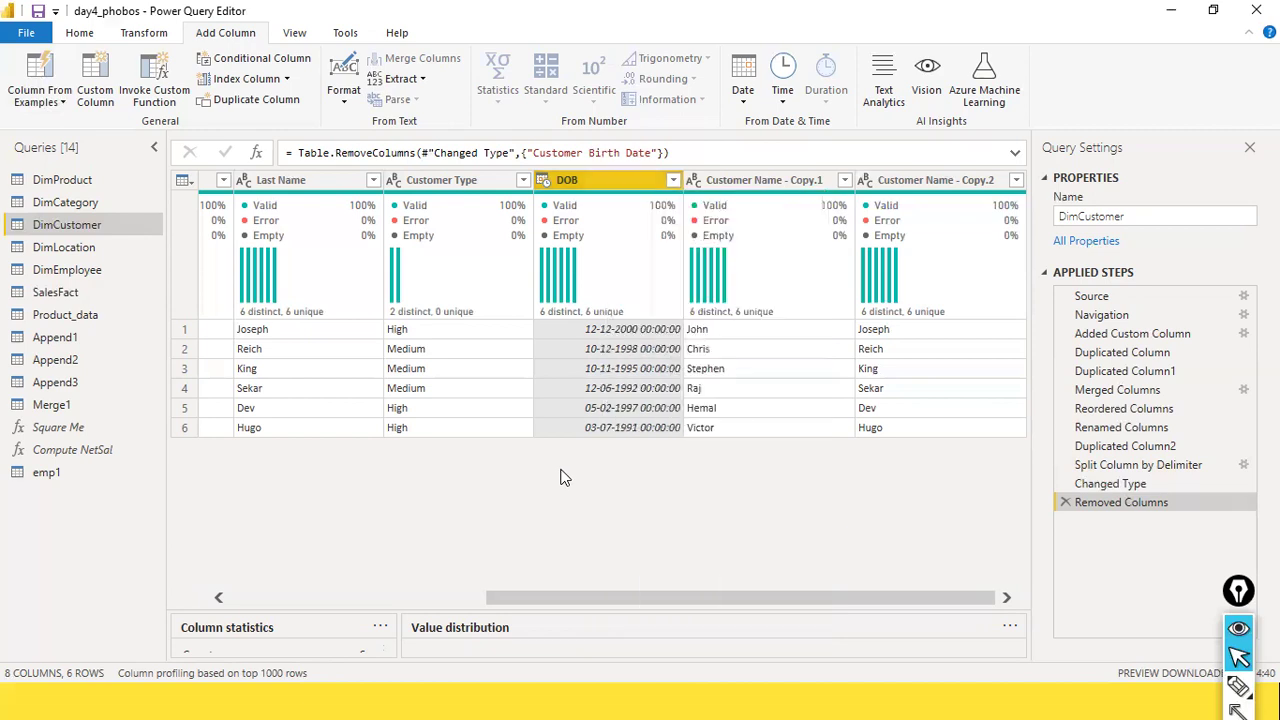
right_click(596, 180)
left_click(663, 388)
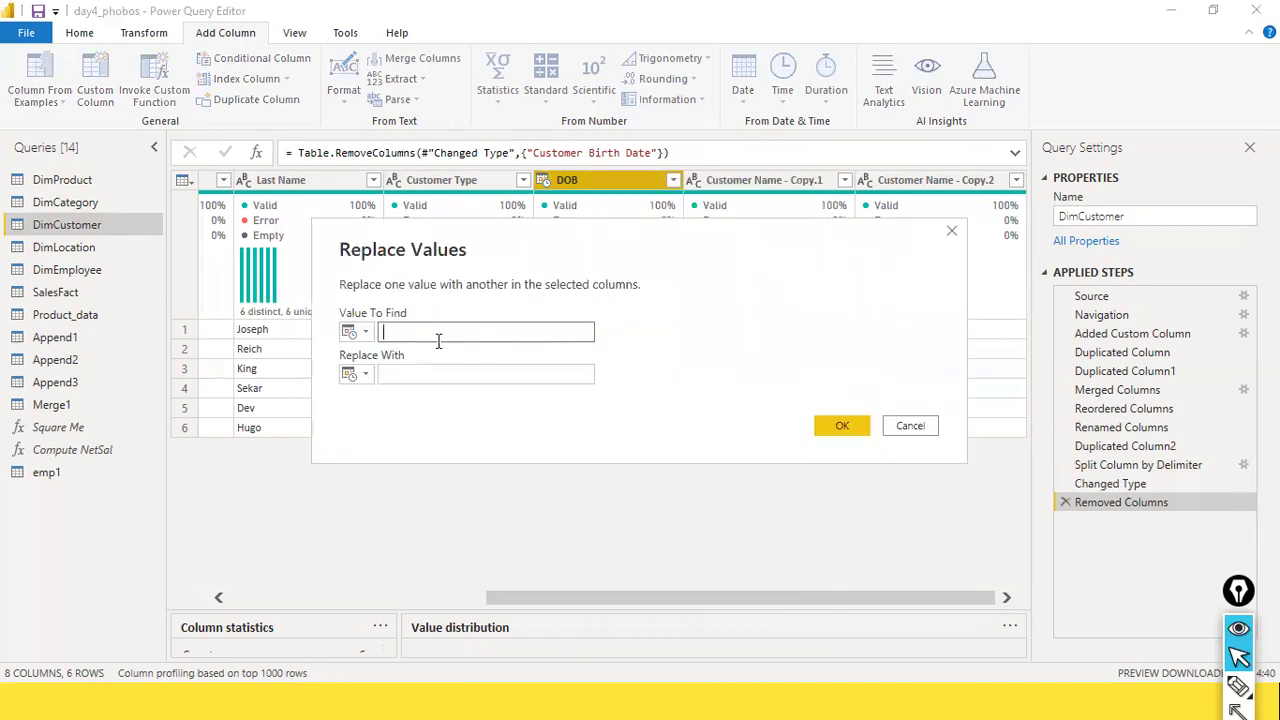
left_click(912, 427)
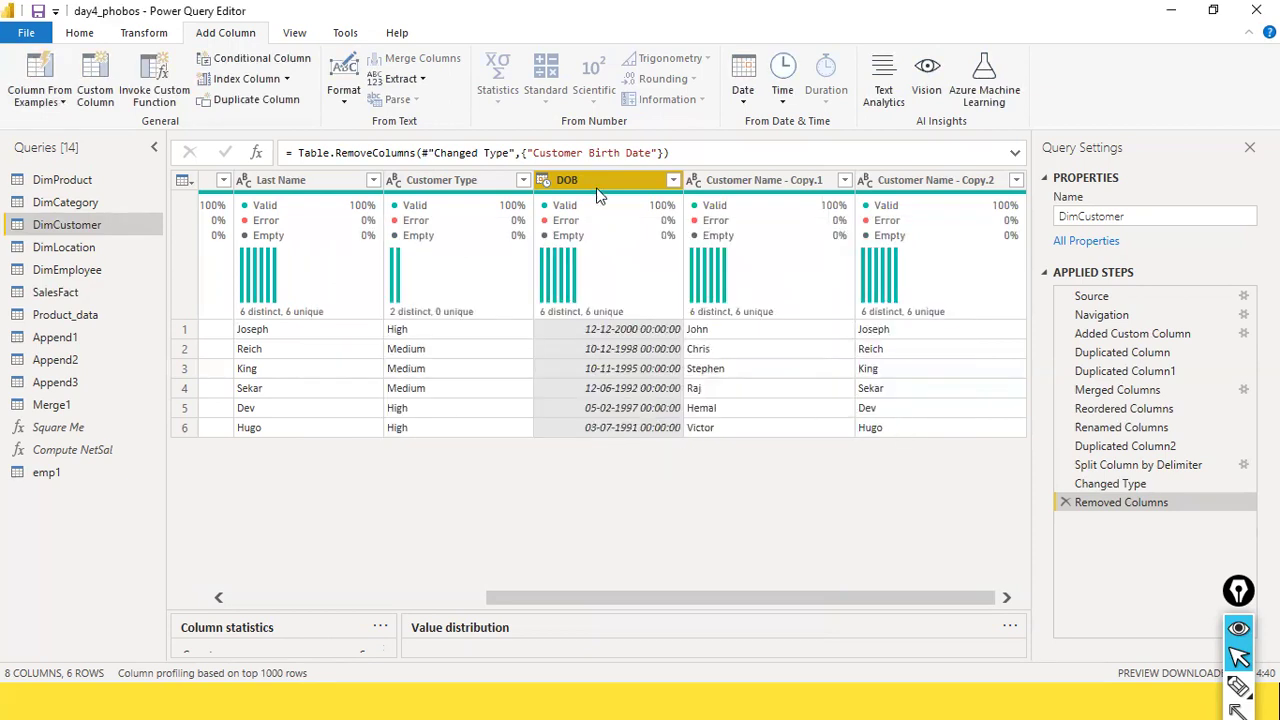
Step: Start a Column From Examples based on DOB and select Column1's first cell for a sample value
mouse_move(614, 306)
left_click(60, 102)
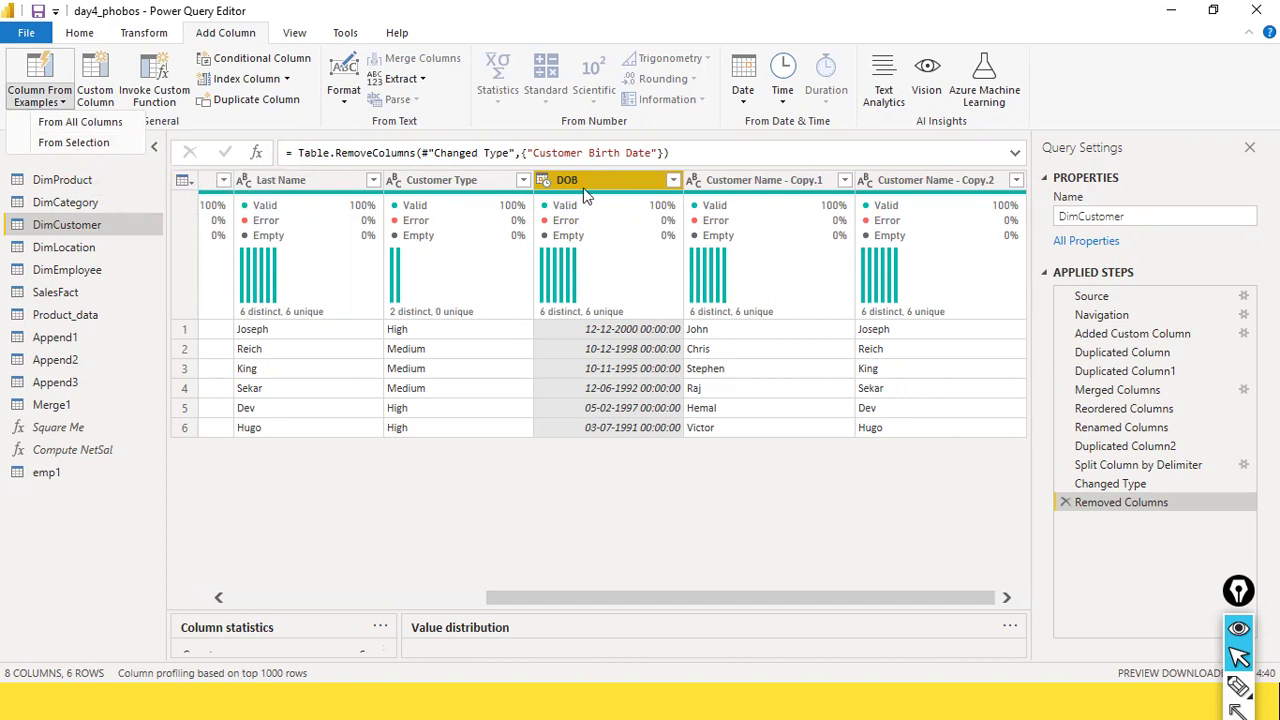
left_click(73, 146)
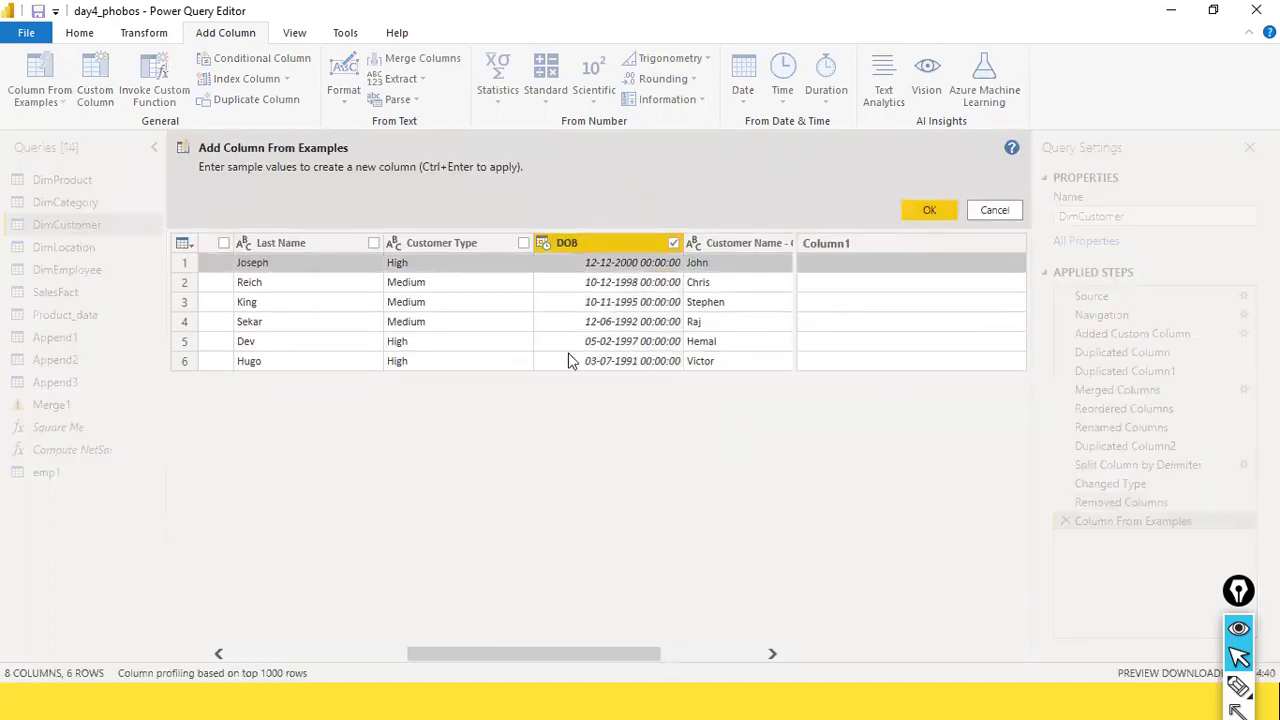
mouse_move(534, 652)
left_mouse_down()
mouse_move(726, 650)
mouse_move(437, 651)
mouse_move(701, 650)
mouse_move(517, 647)
left_mouse_up()
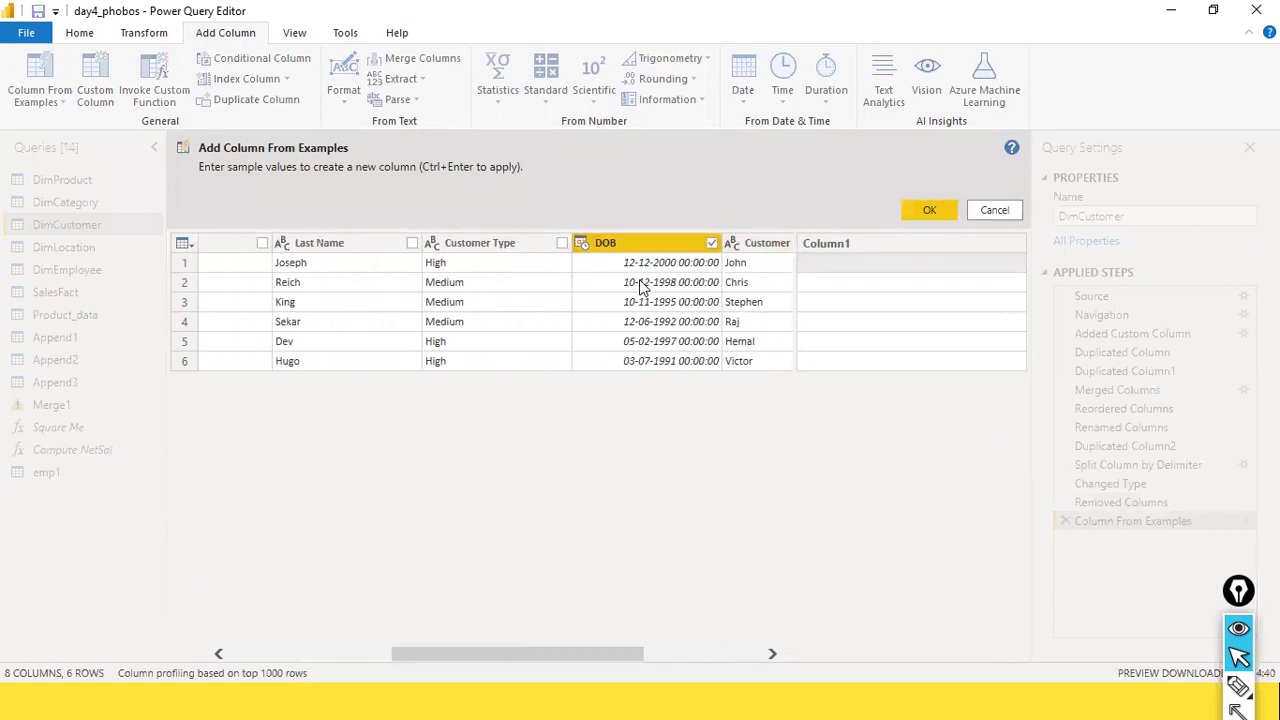
left_click(851, 264)
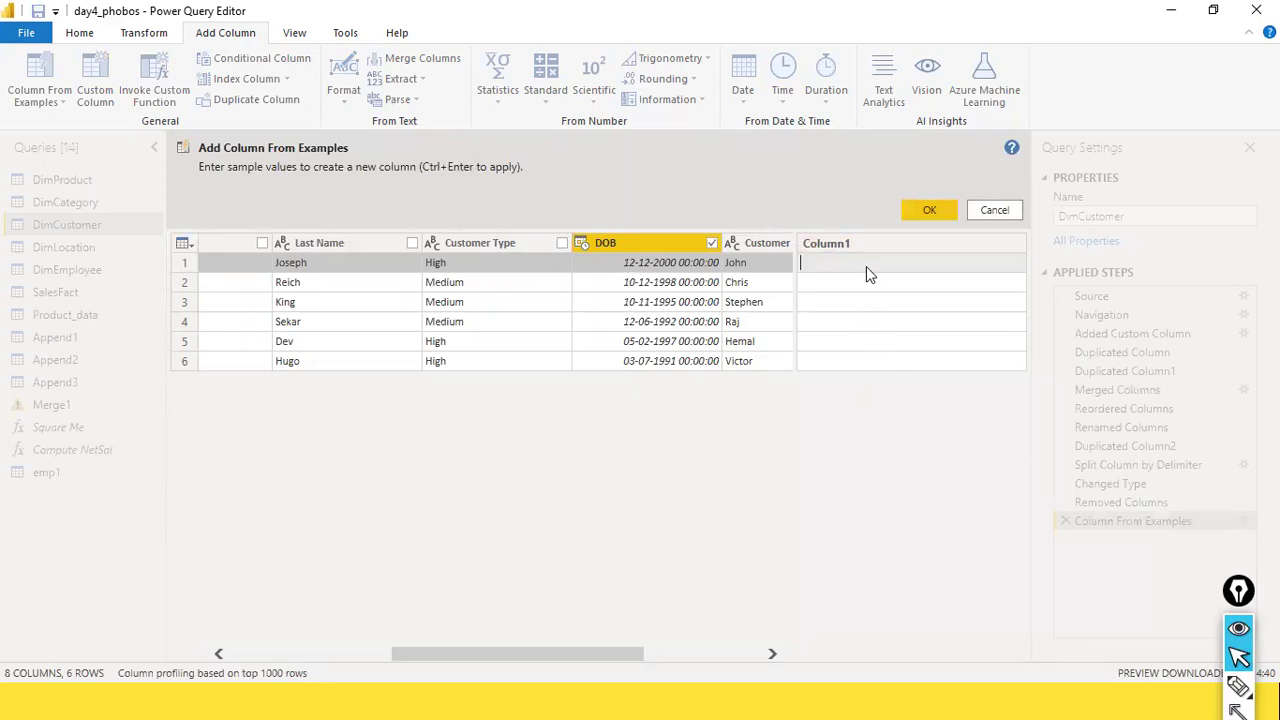
Step: Enter the example dates 2000-12-12 and 1998-12-10 in the first two rows
type("2")
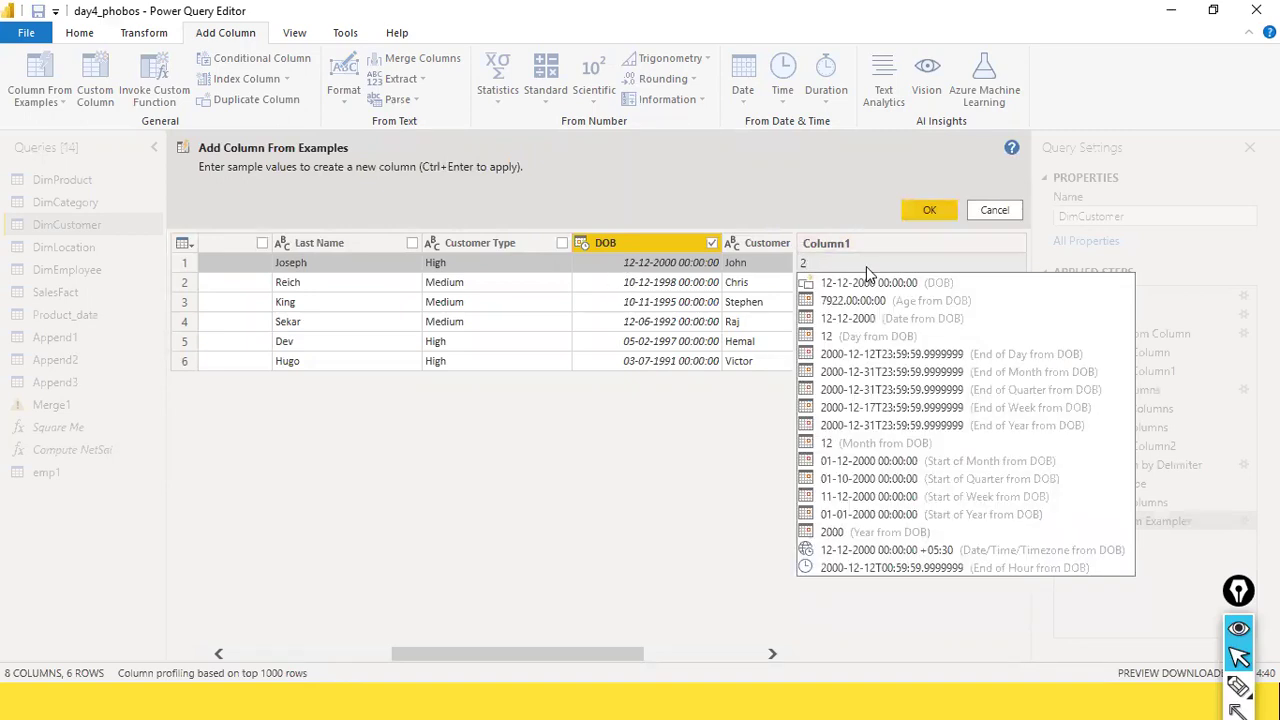
type("000")
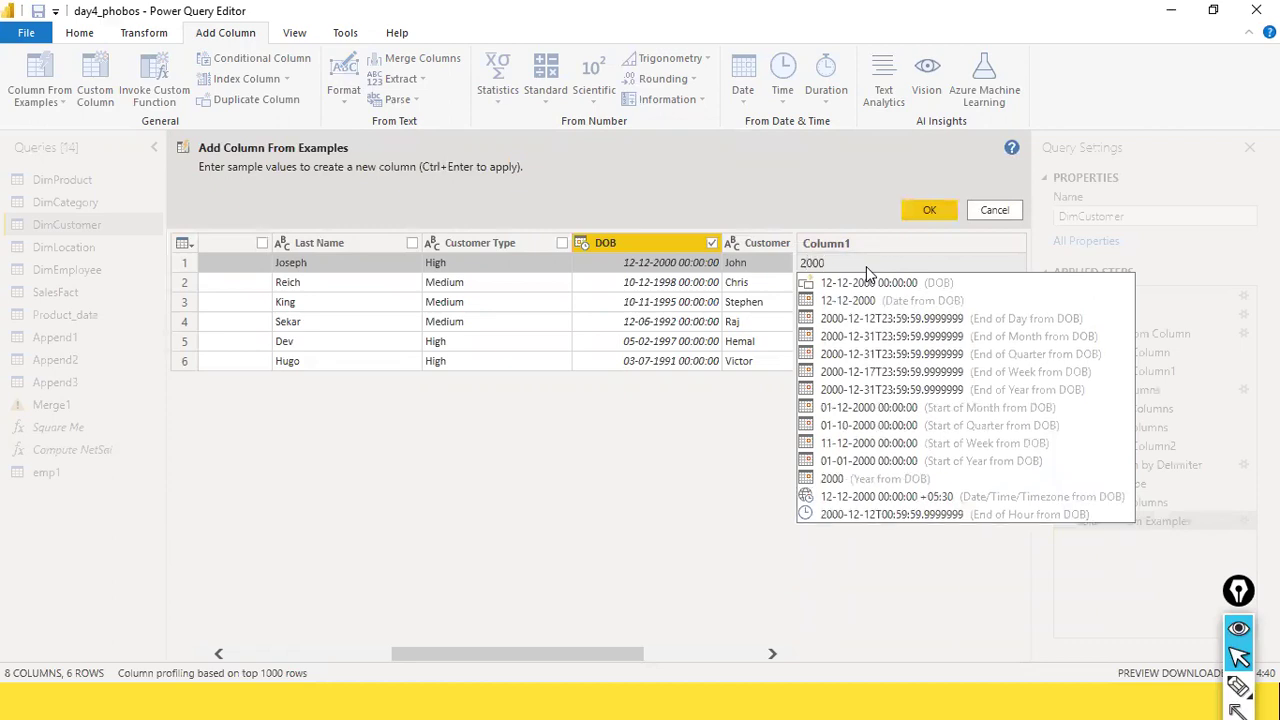
type("-12")
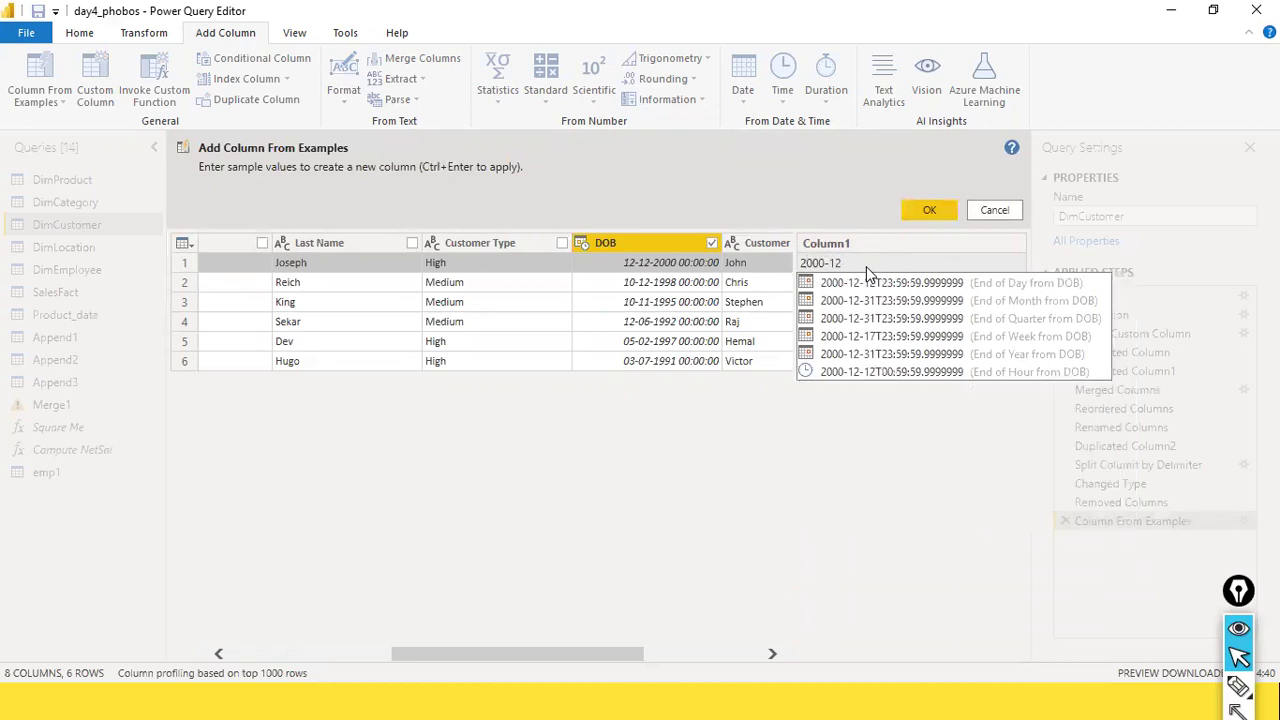
type("-12")
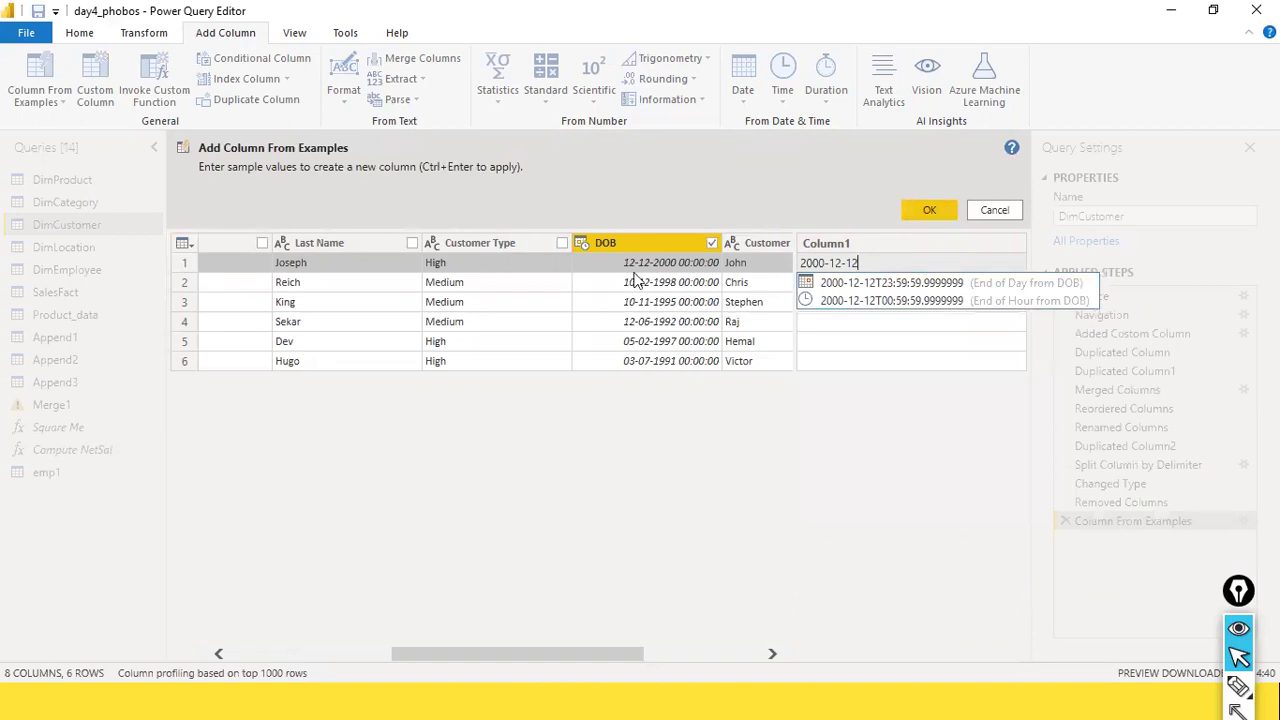
left_click(872, 258)
left_click(886, 263)
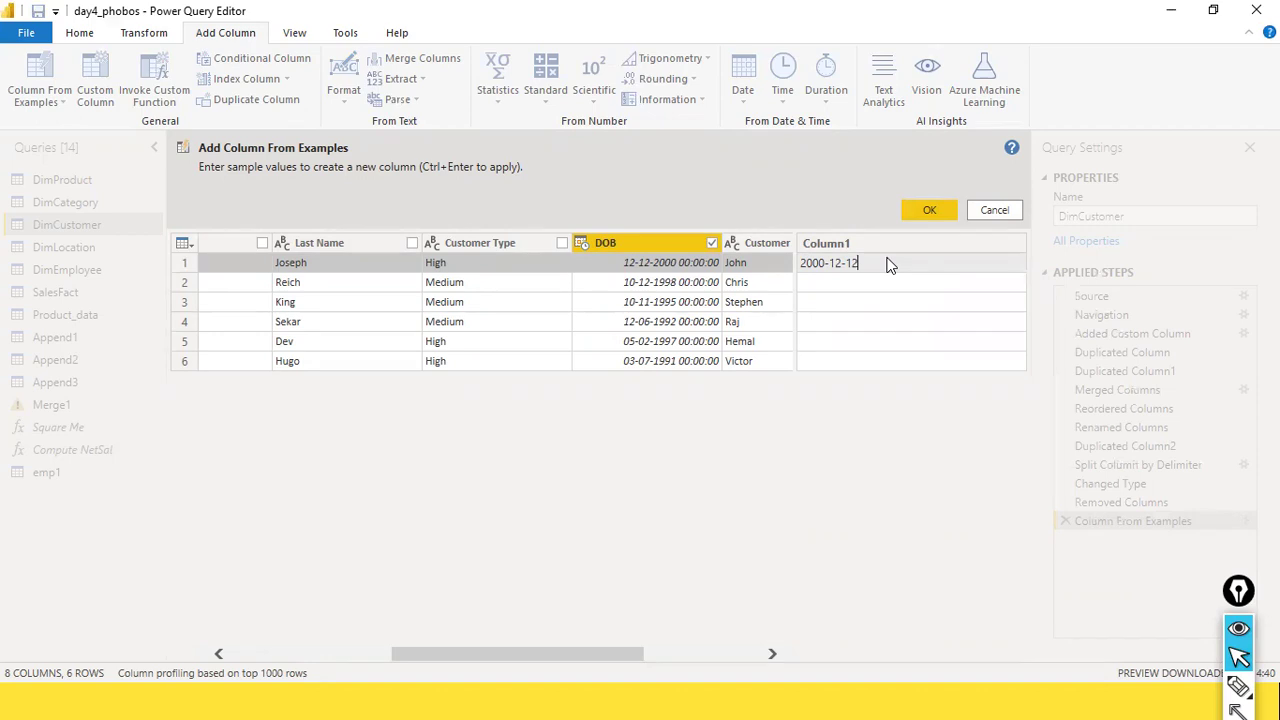
key("Return")
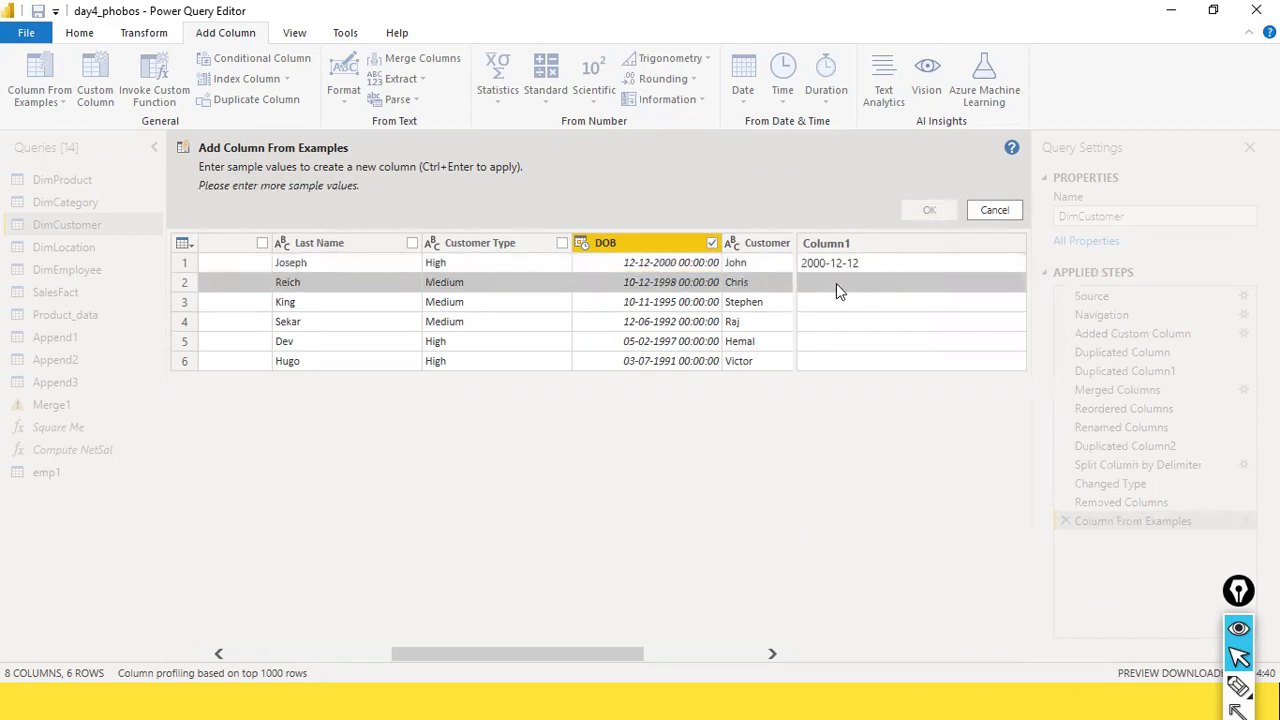
type("1998-12-10")
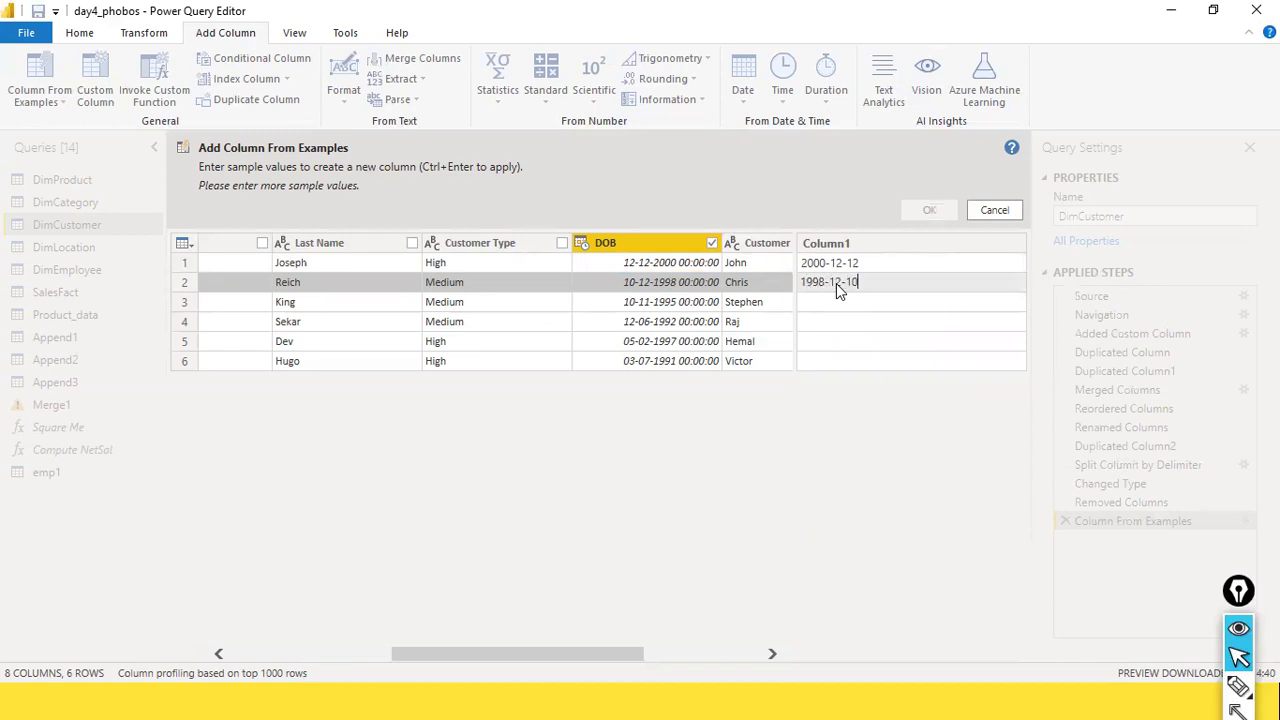
key("Return")
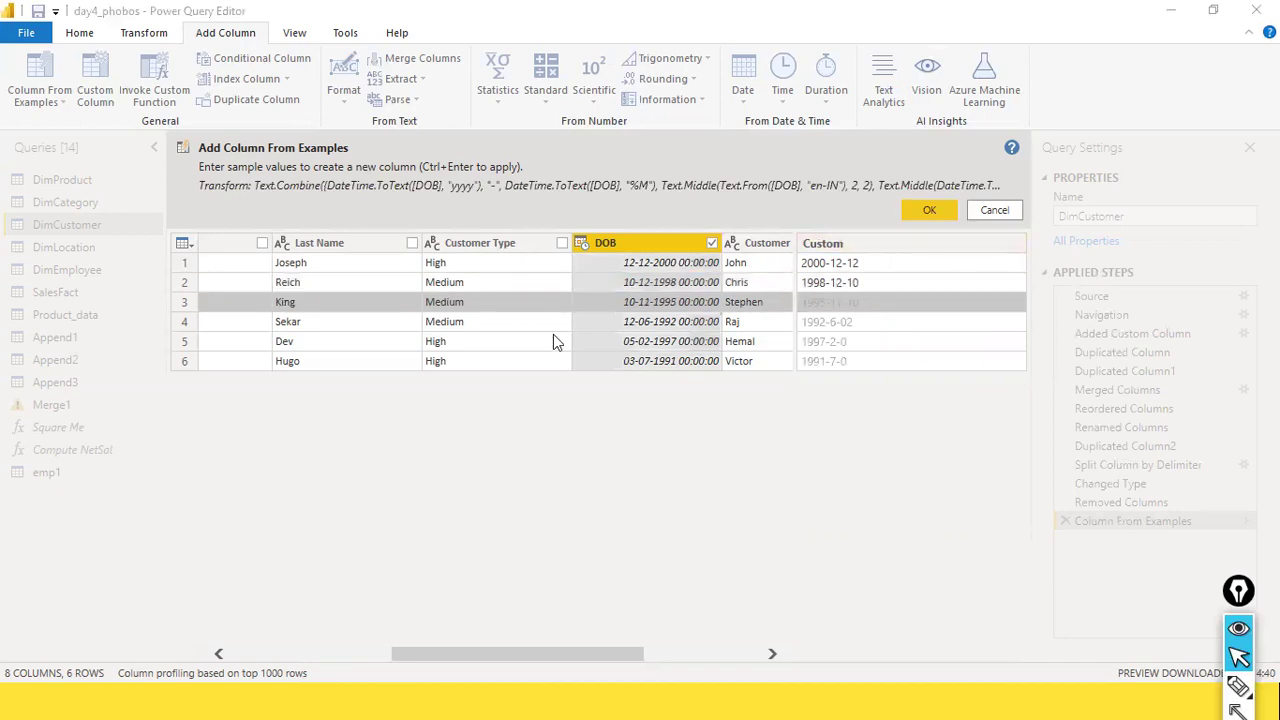
Step: Correct row 5's example to 1997-2-05 and accept 1991-7-03 for row 6
left_click(864, 283)
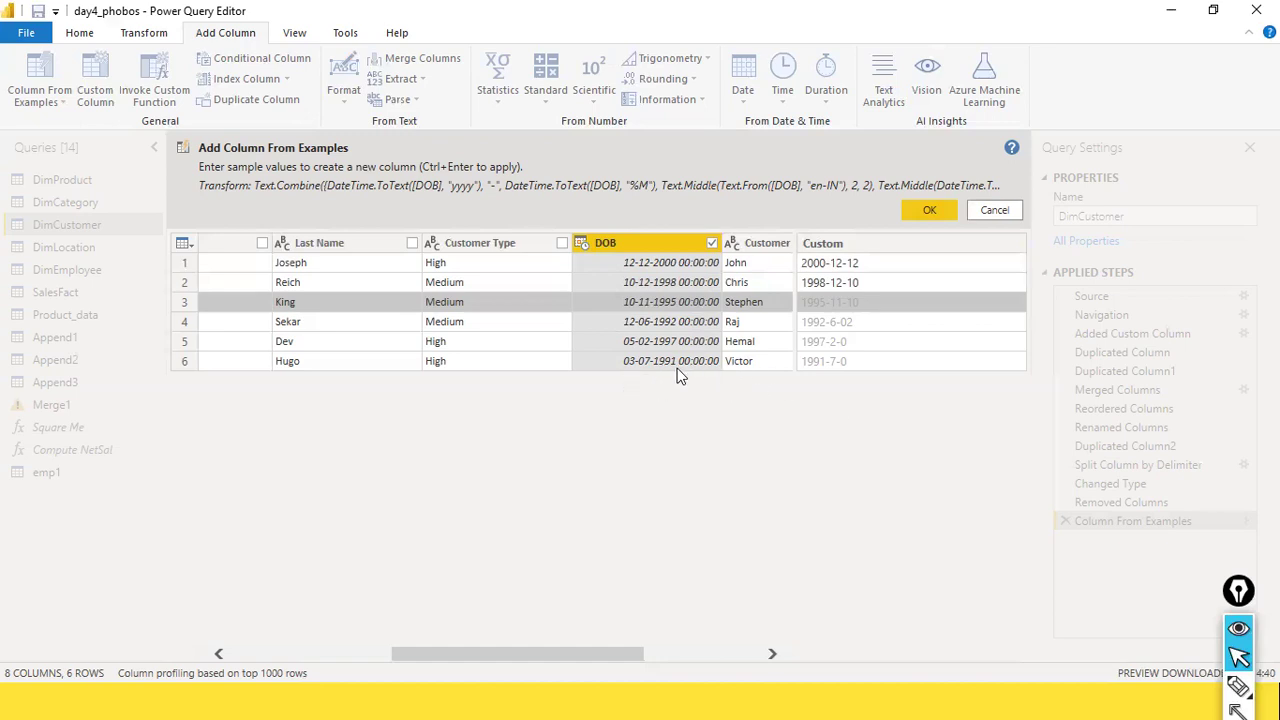
left_click(858, 366)
left_click(871, 346)
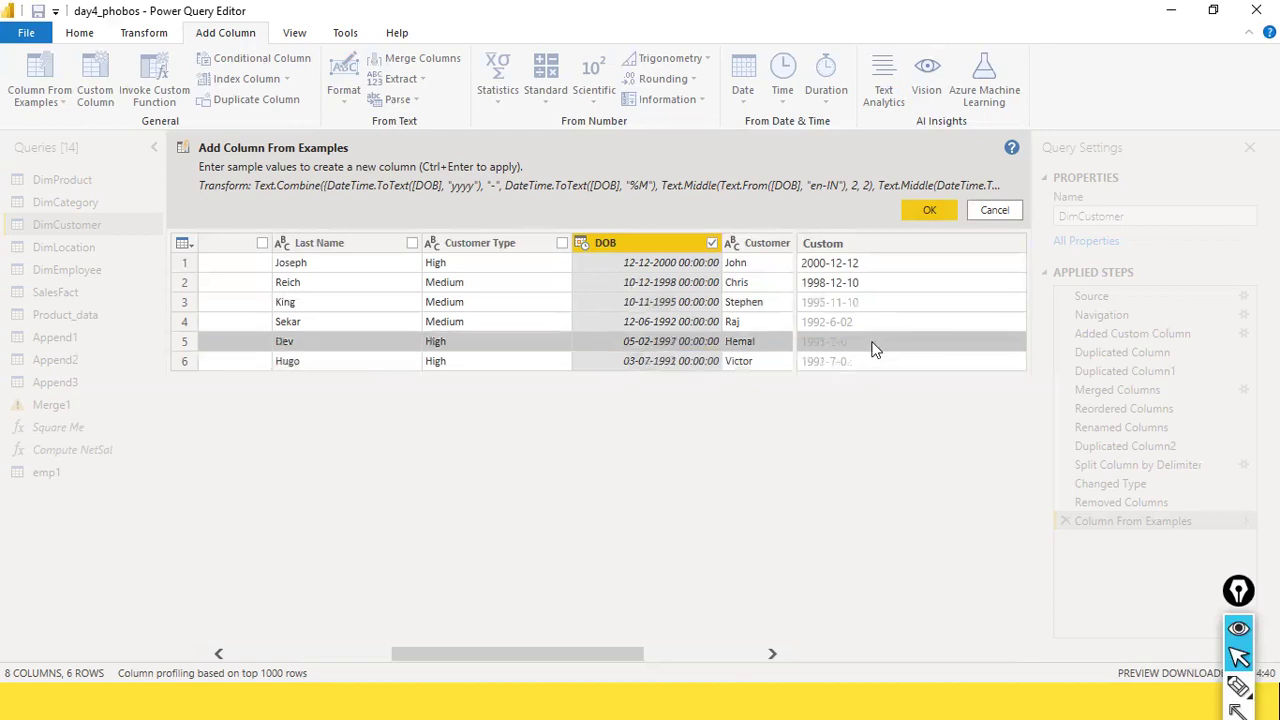
left_click(873, 347)
left_click(875, 341)
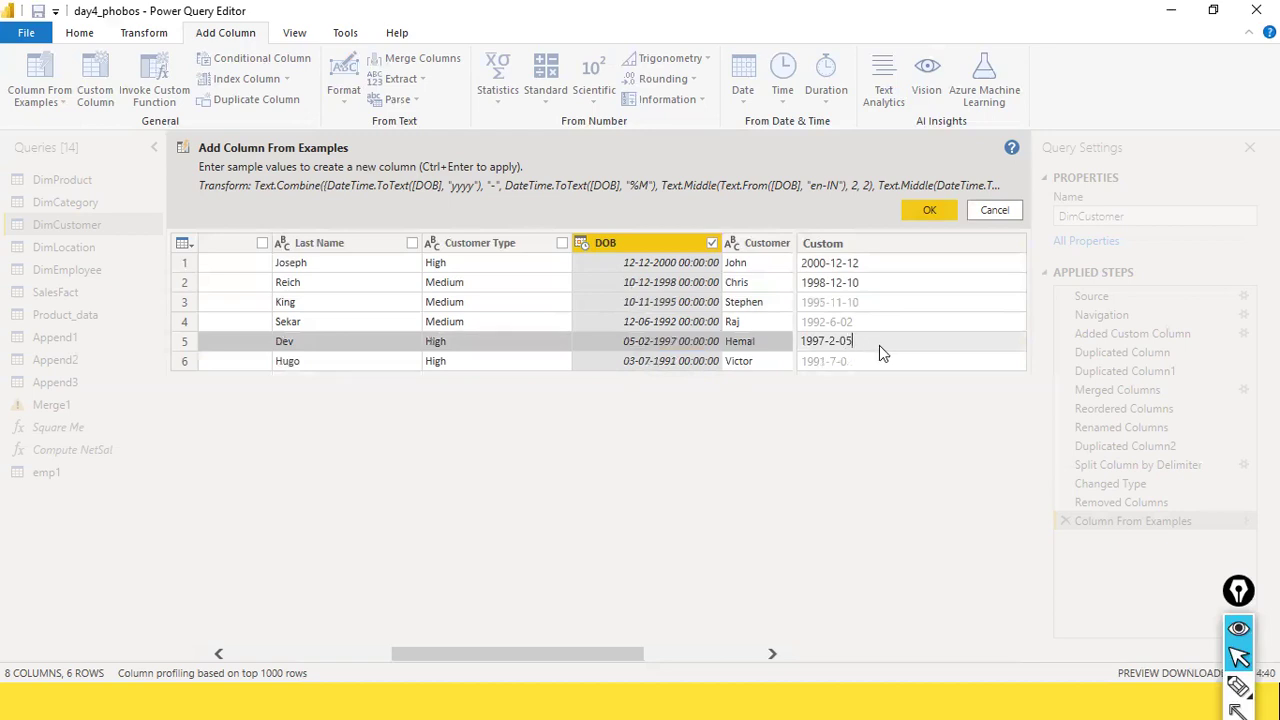
type("5")
key("Return")
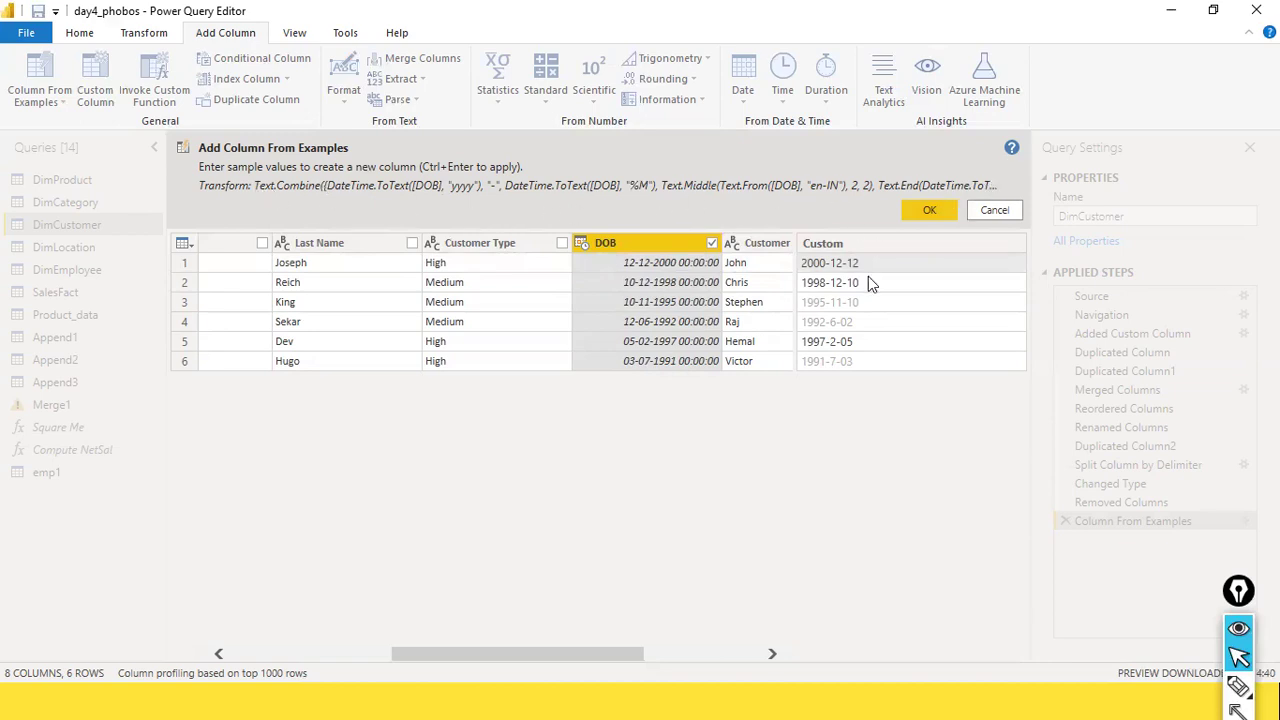
left_click(849, 360)
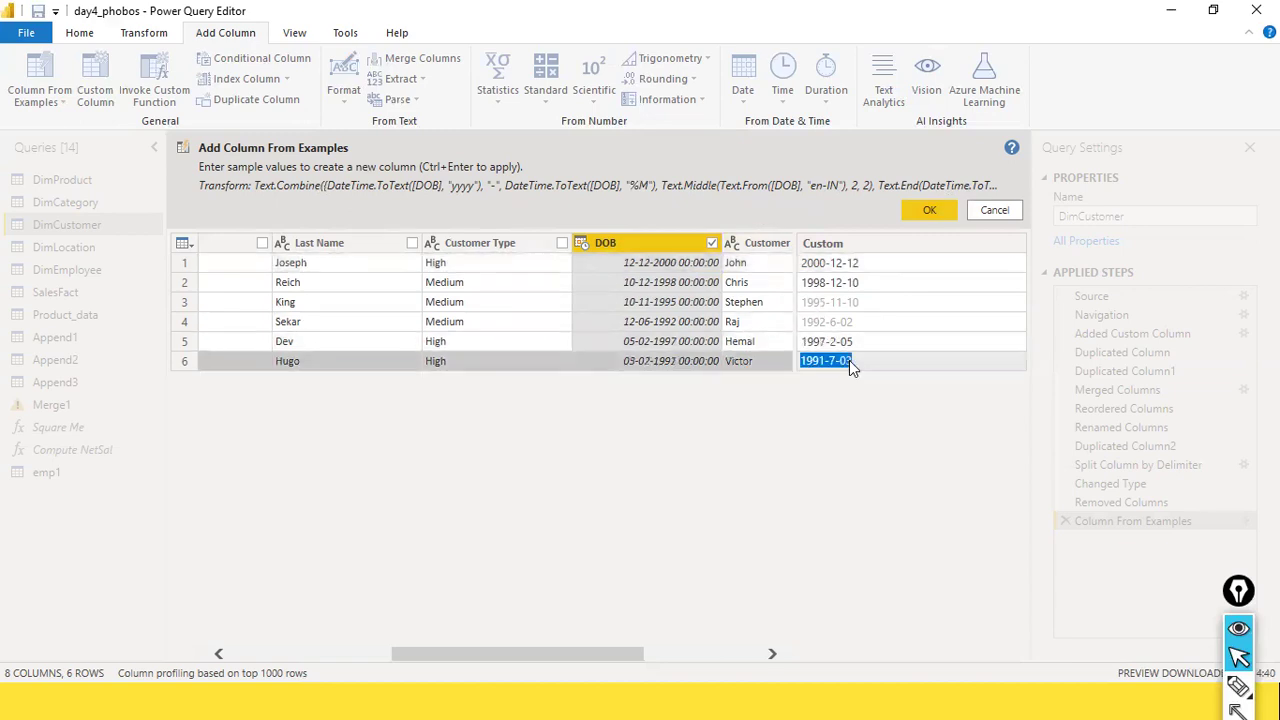
key("Return")
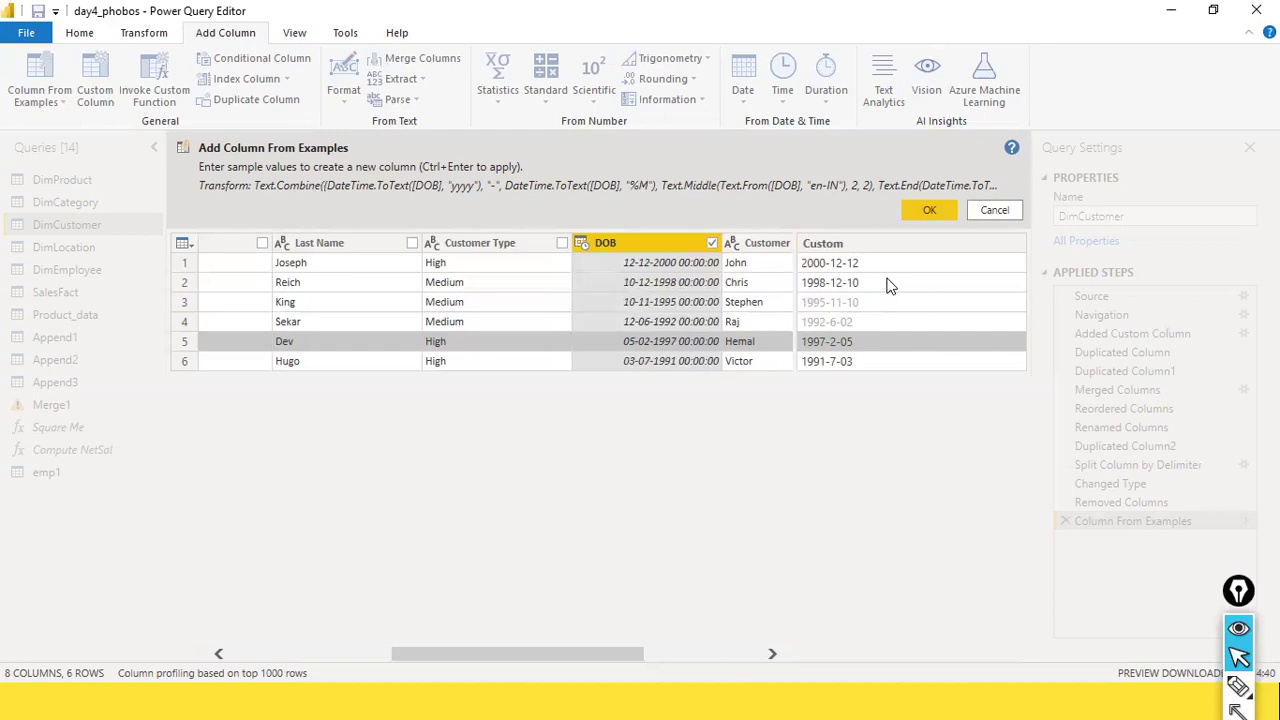
left_click(919, 269)
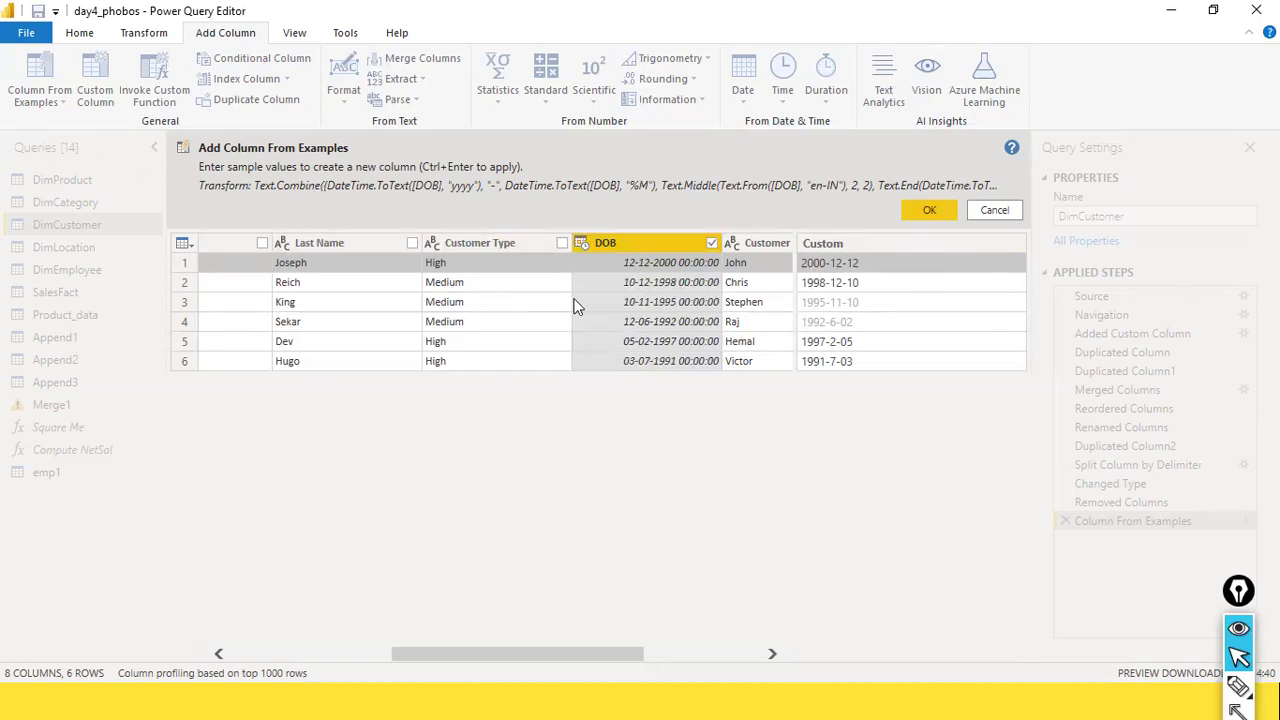
left_click_drag(435, 652, 171, 623)
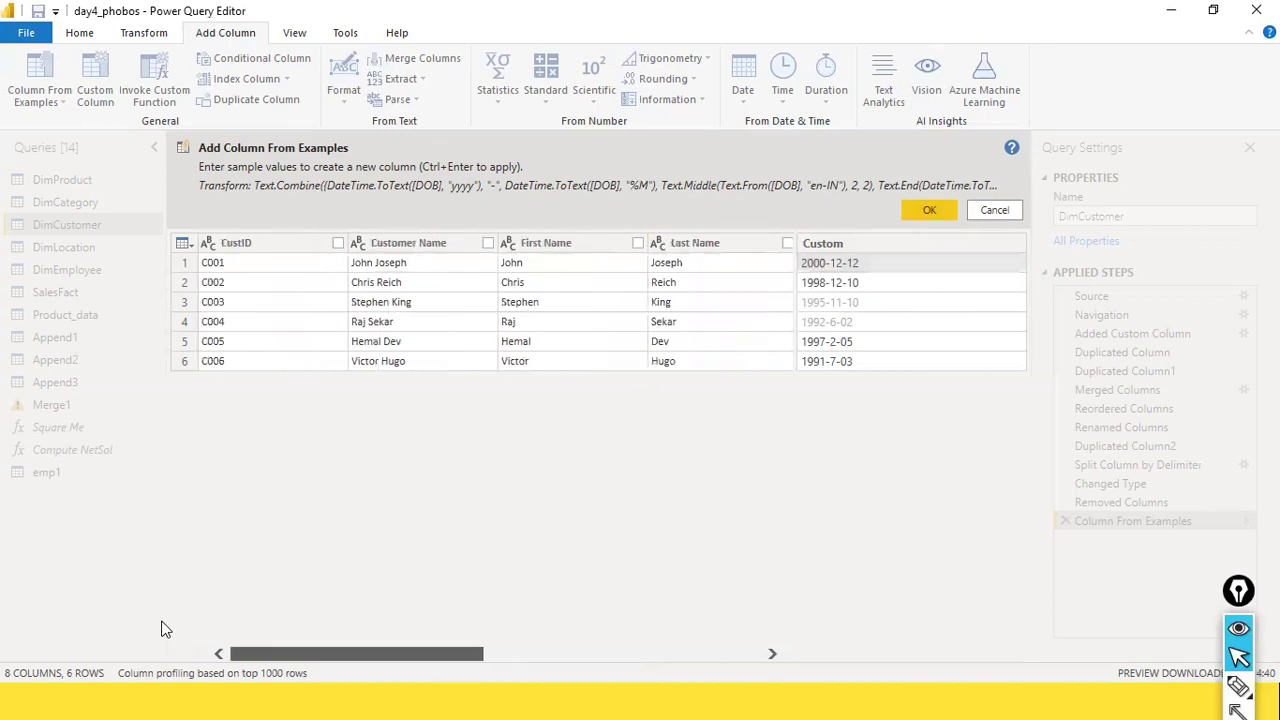
left_click_drag(260, 652, 755, 648)
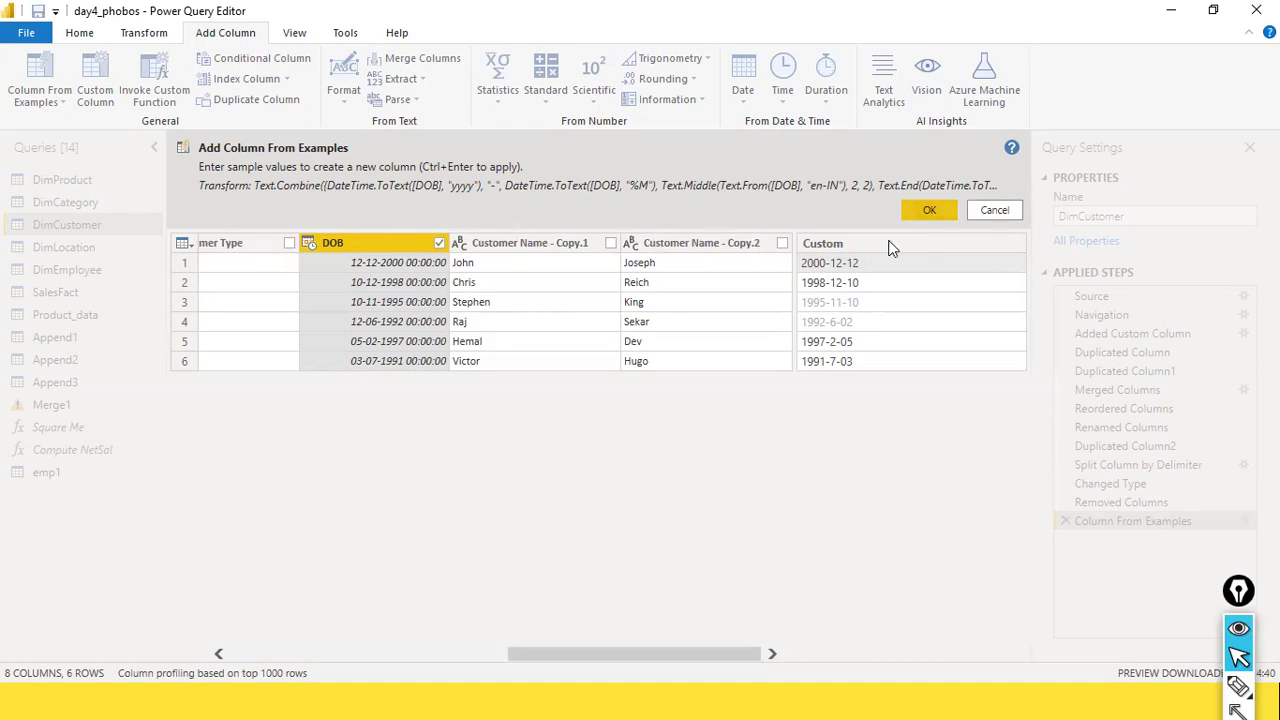
Step: Confirm the example-built Custom column, adding it as the Added Custom Column1 step
left_click(920, 219)
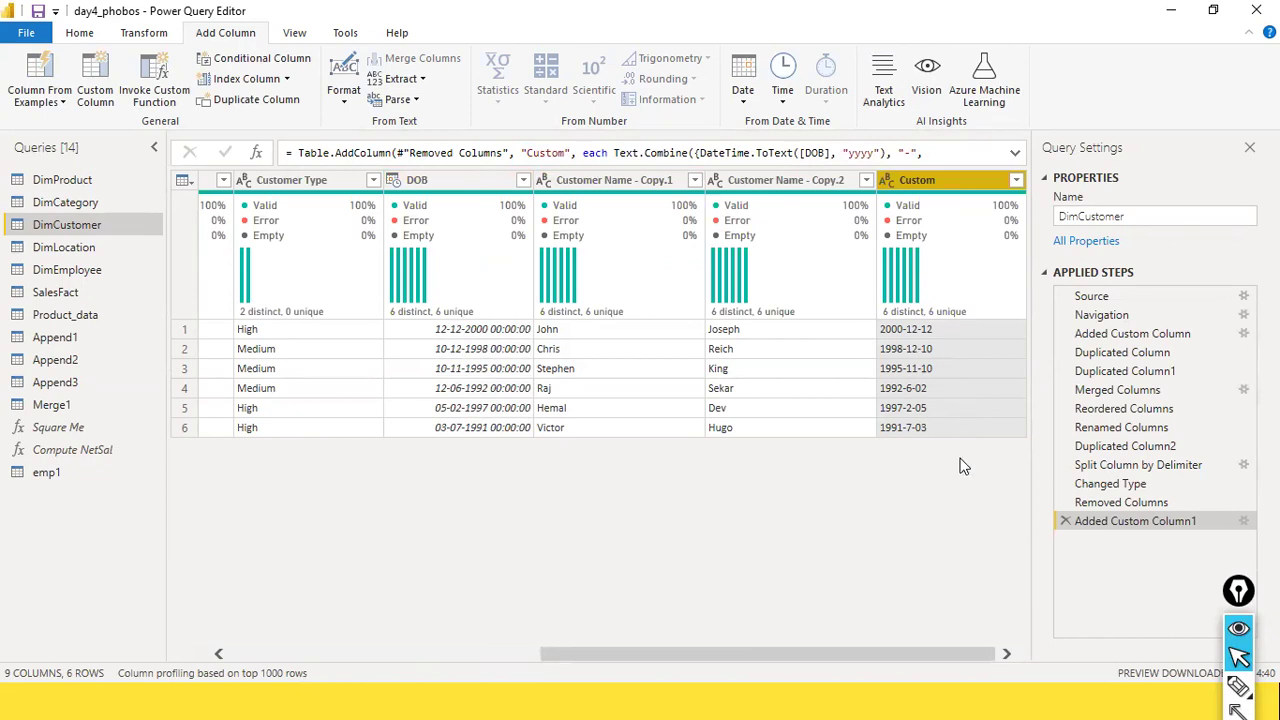
left_click_drag(630, 658, 296, 618)
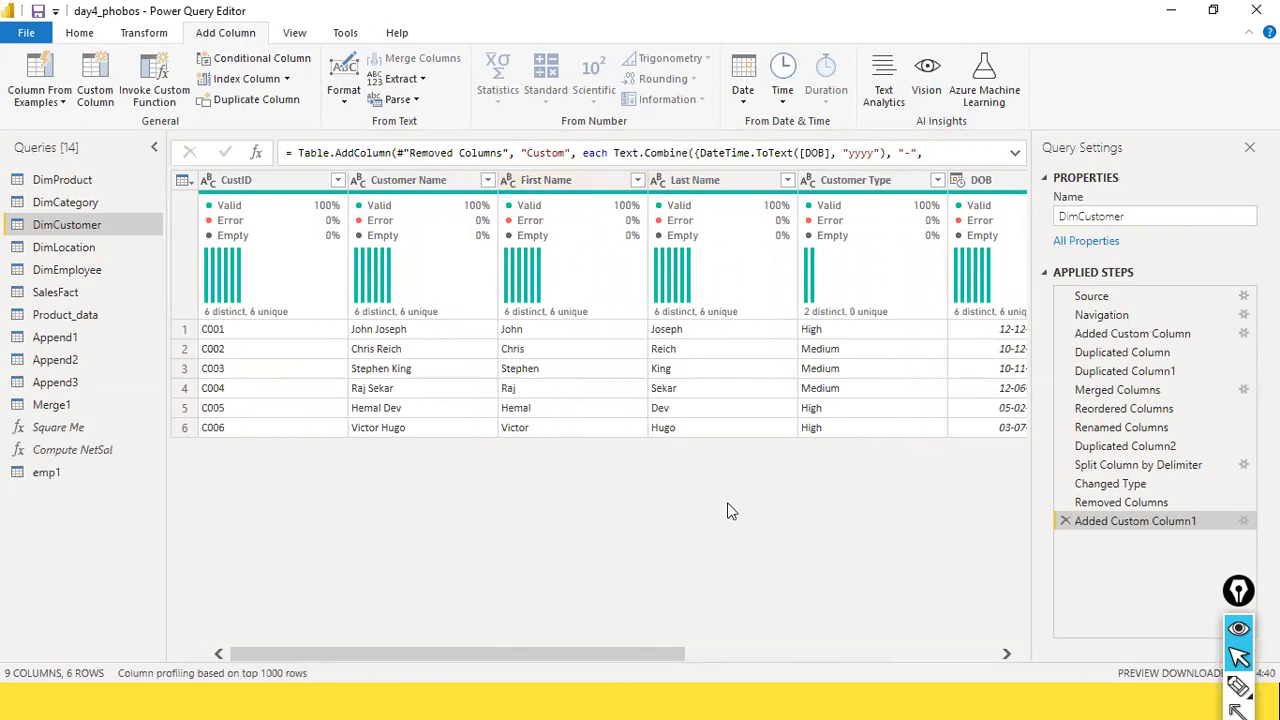
mouse_move(568, 208)
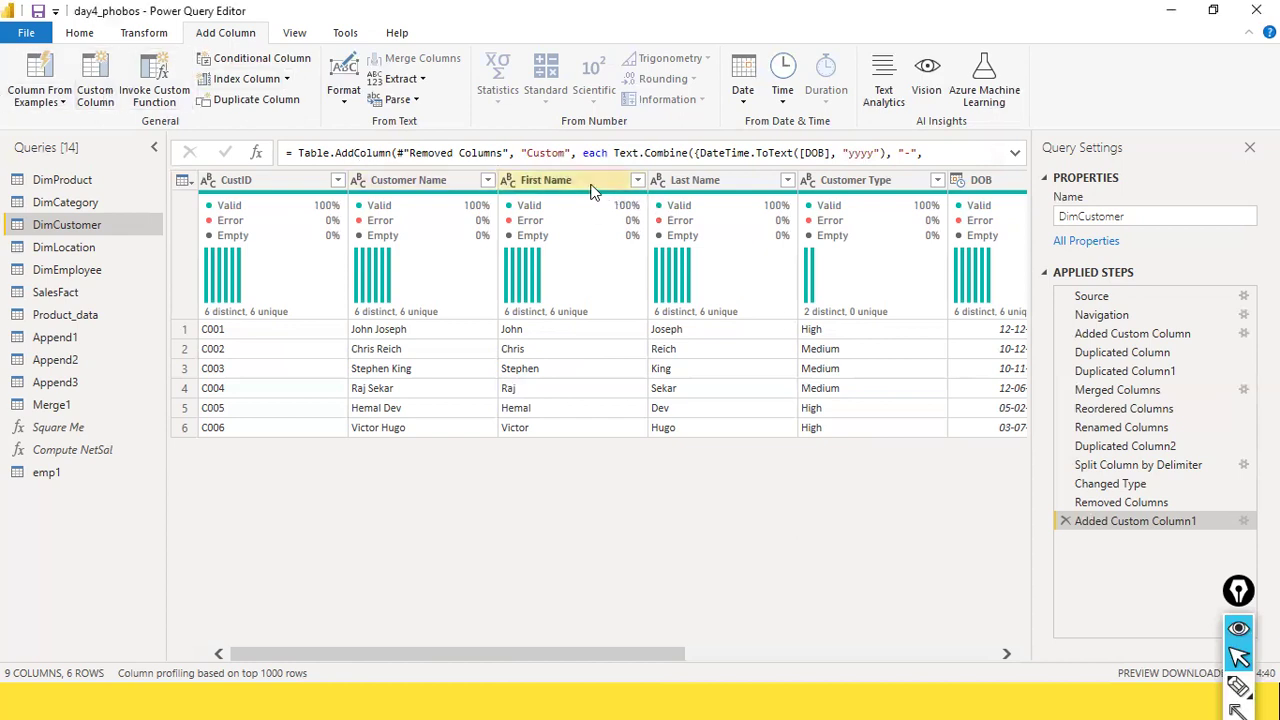
Step: Delete the Customer Name column from DimCustomer
left_click(445, 182)
right_click(447, 188)
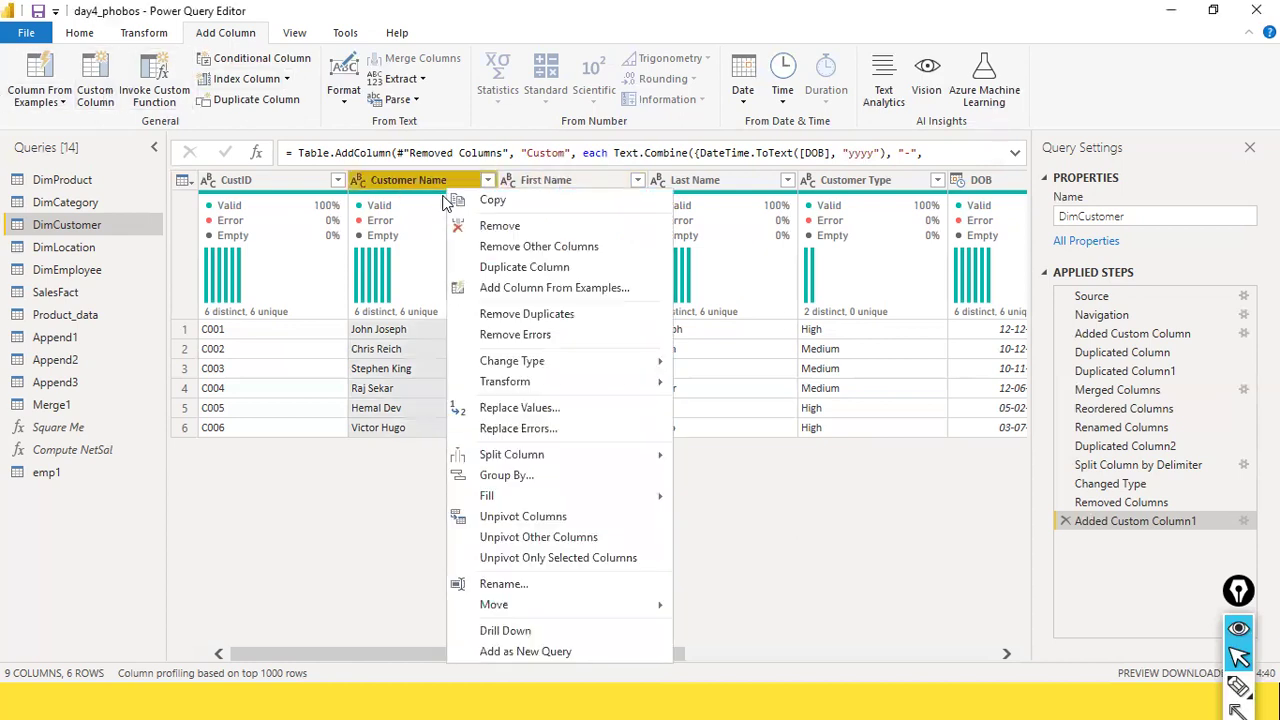
left_click(476, 226)
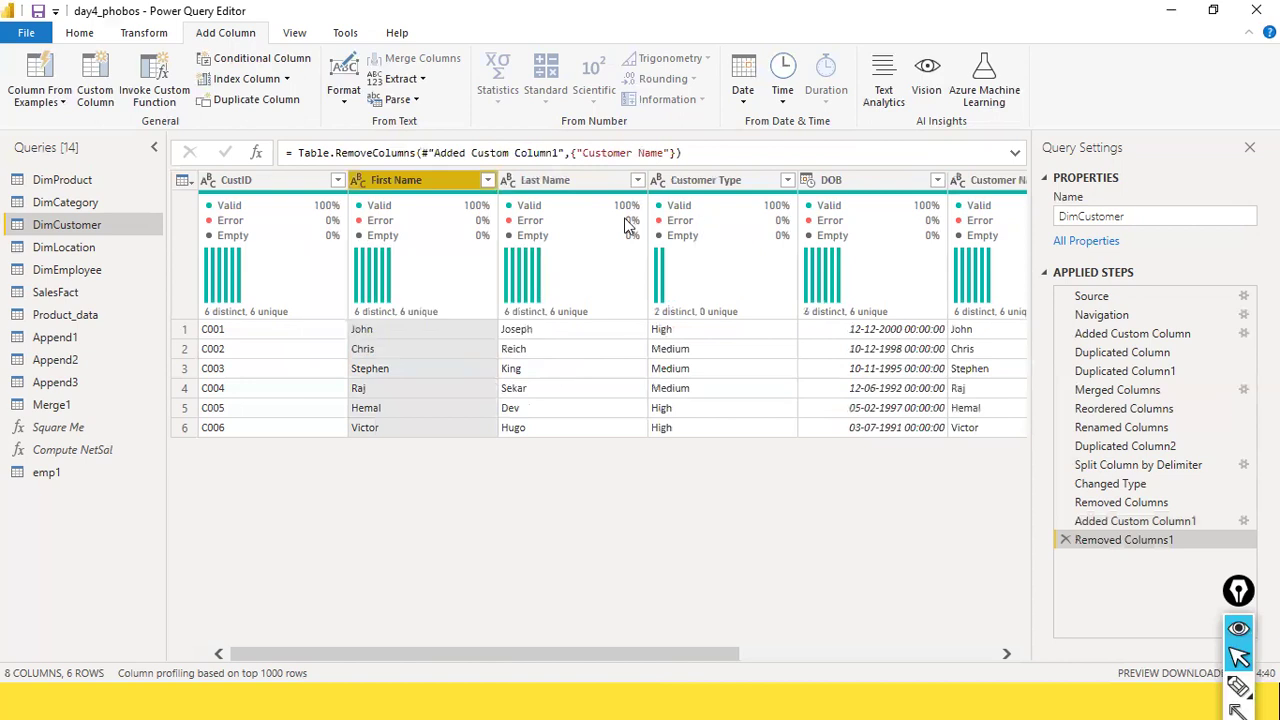
Step: Select both the First Name and Last Name columns together
left_click(581, 182, "ctrl")
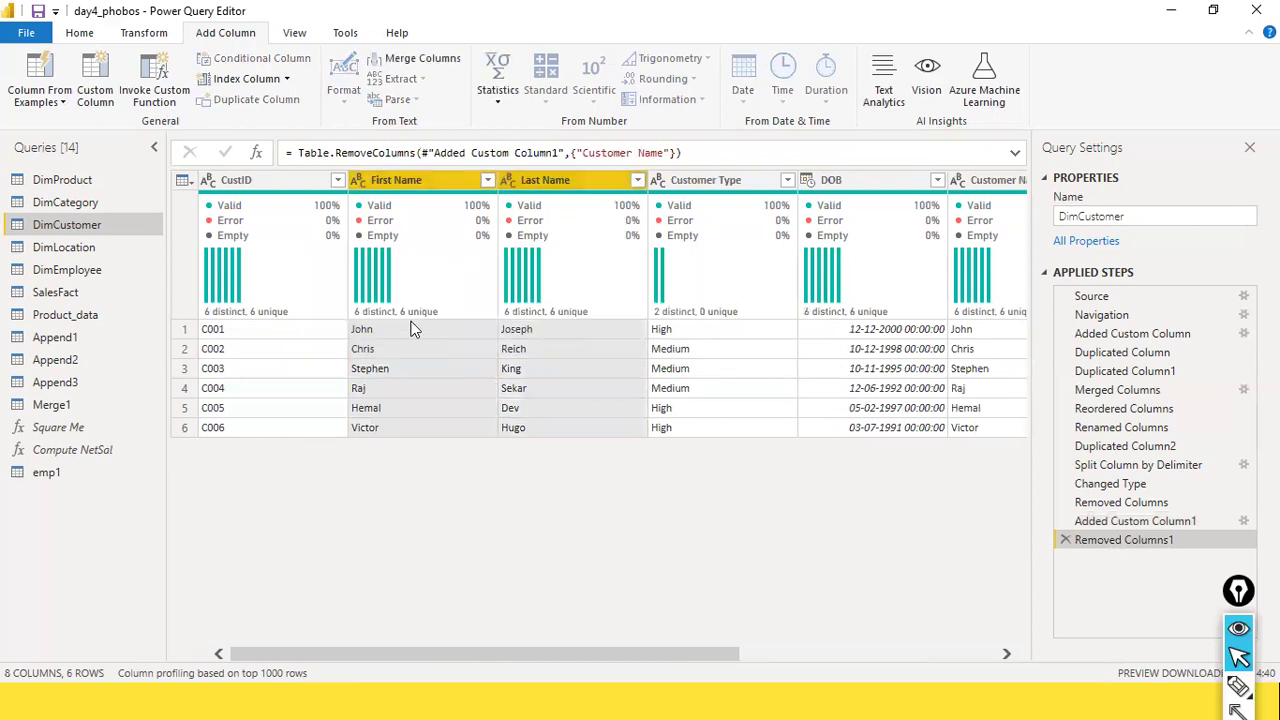
left_click(538, 213)
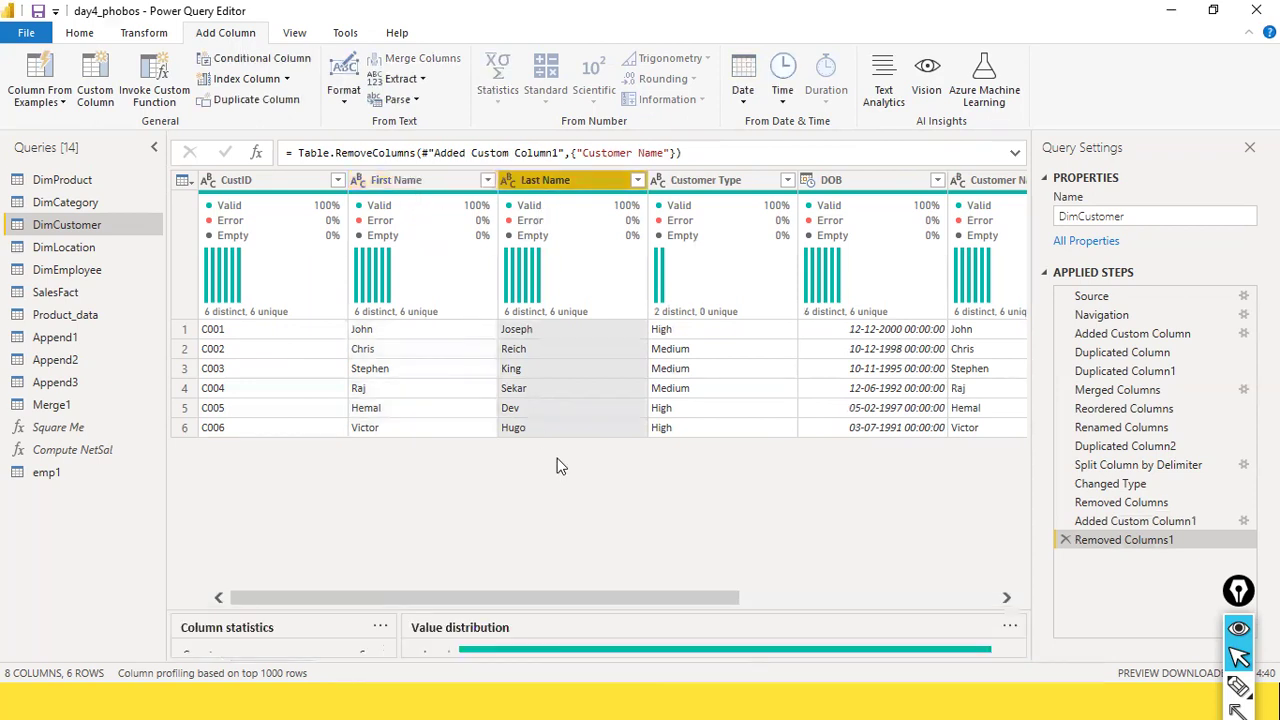
mouse_move(416, 255)
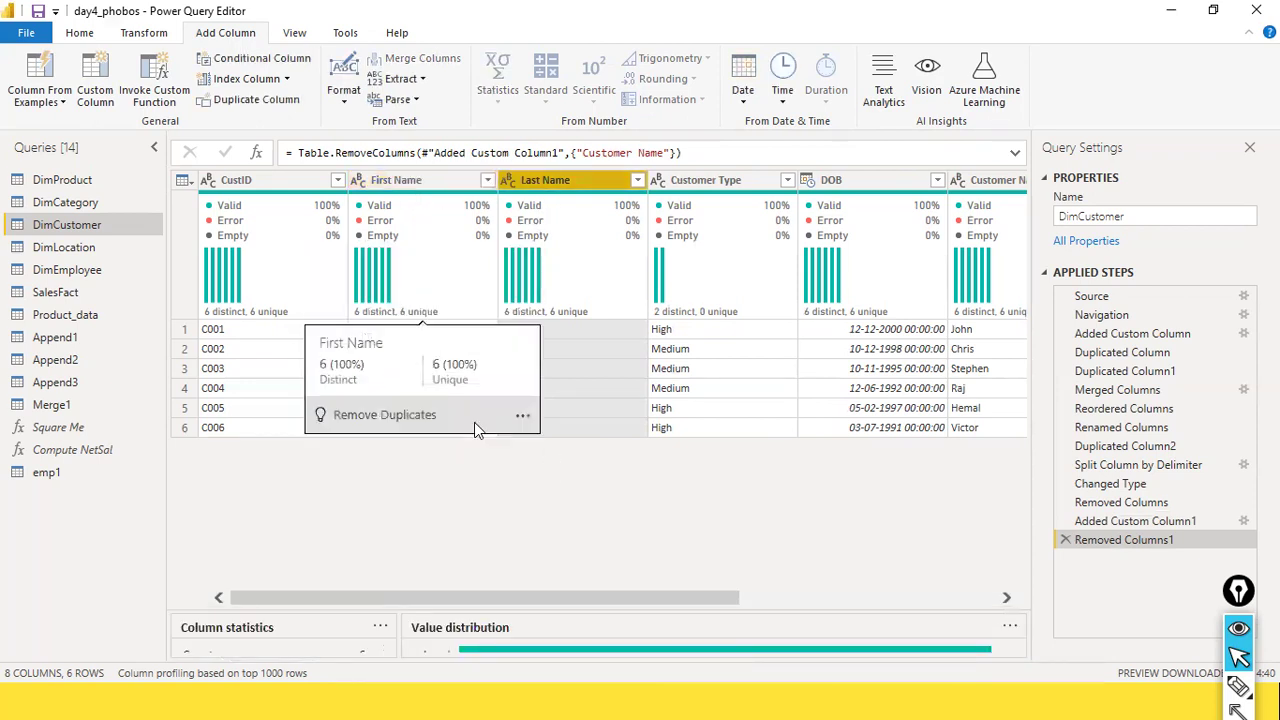
left_click(423, 184, "ctrl")
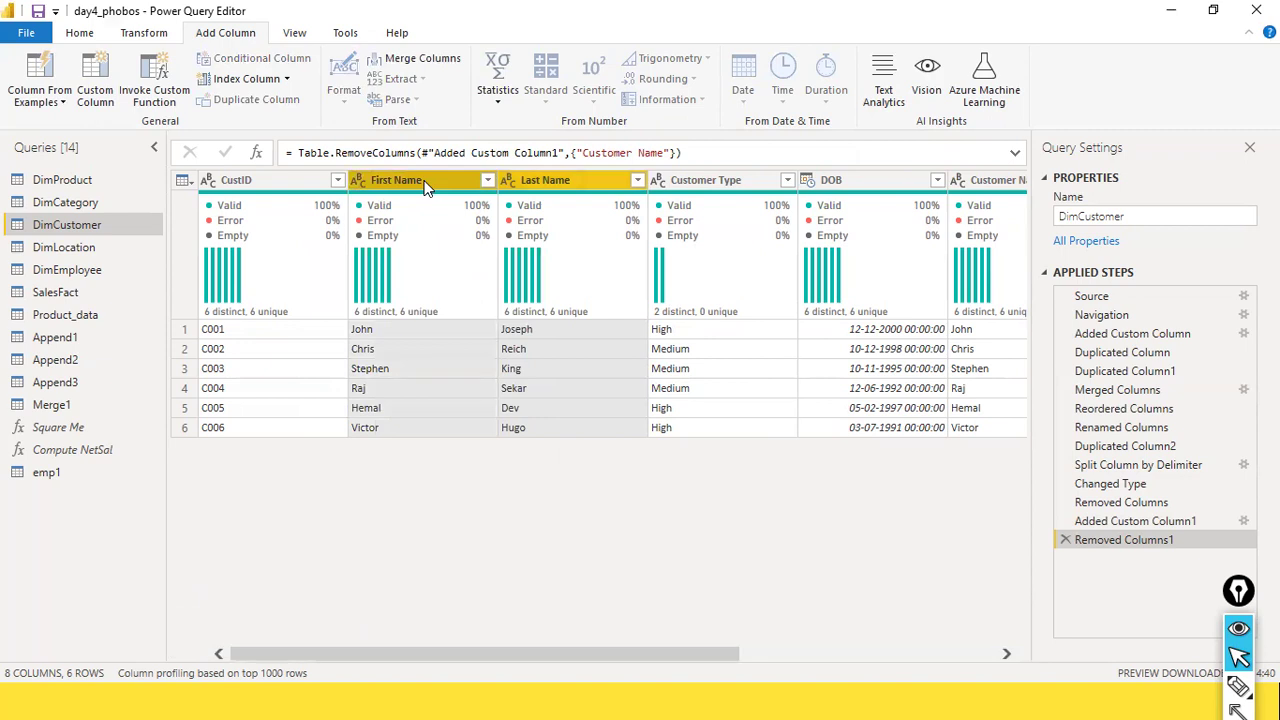
left_click(722, 184, "ctrl")
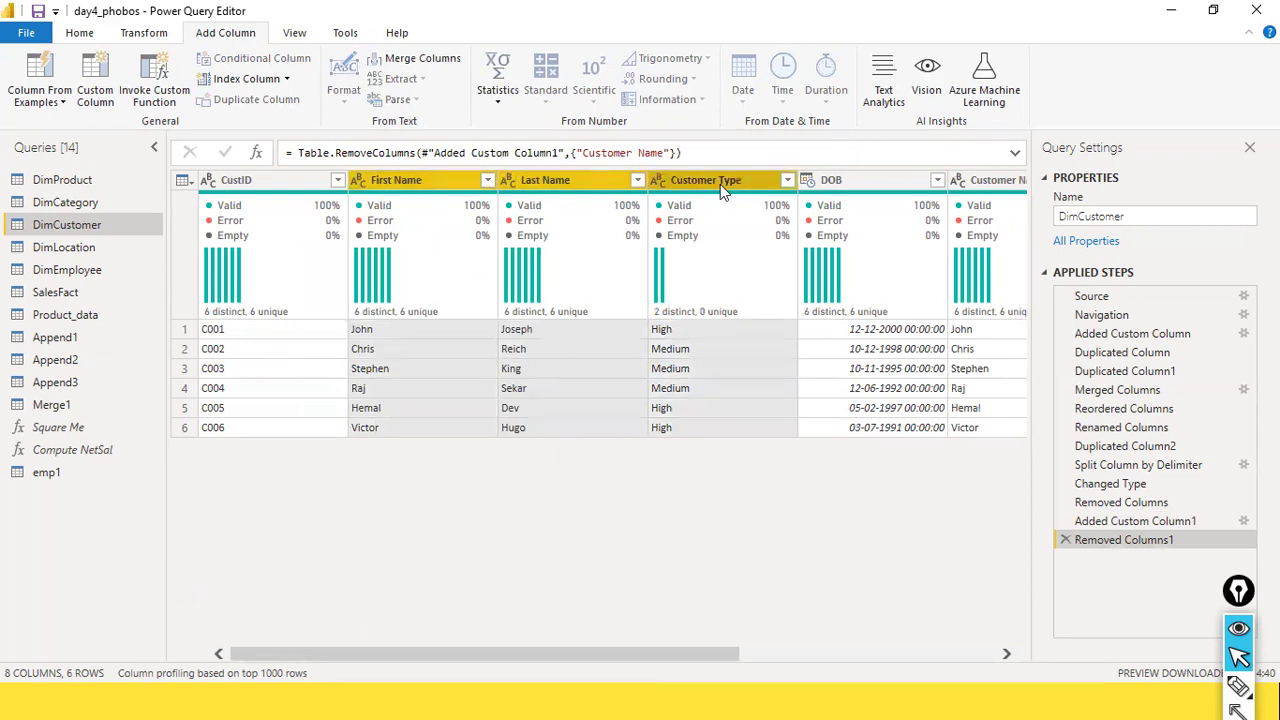
left_click(855, 186)
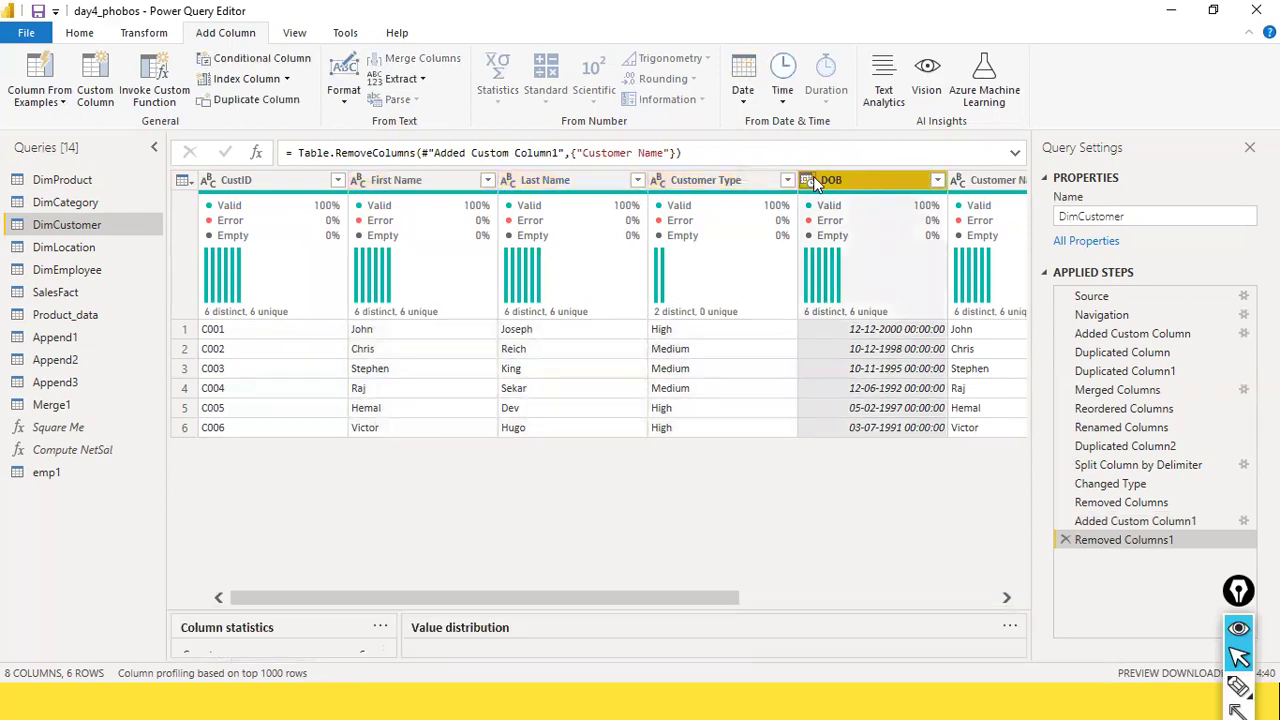
left_click(360, 183)
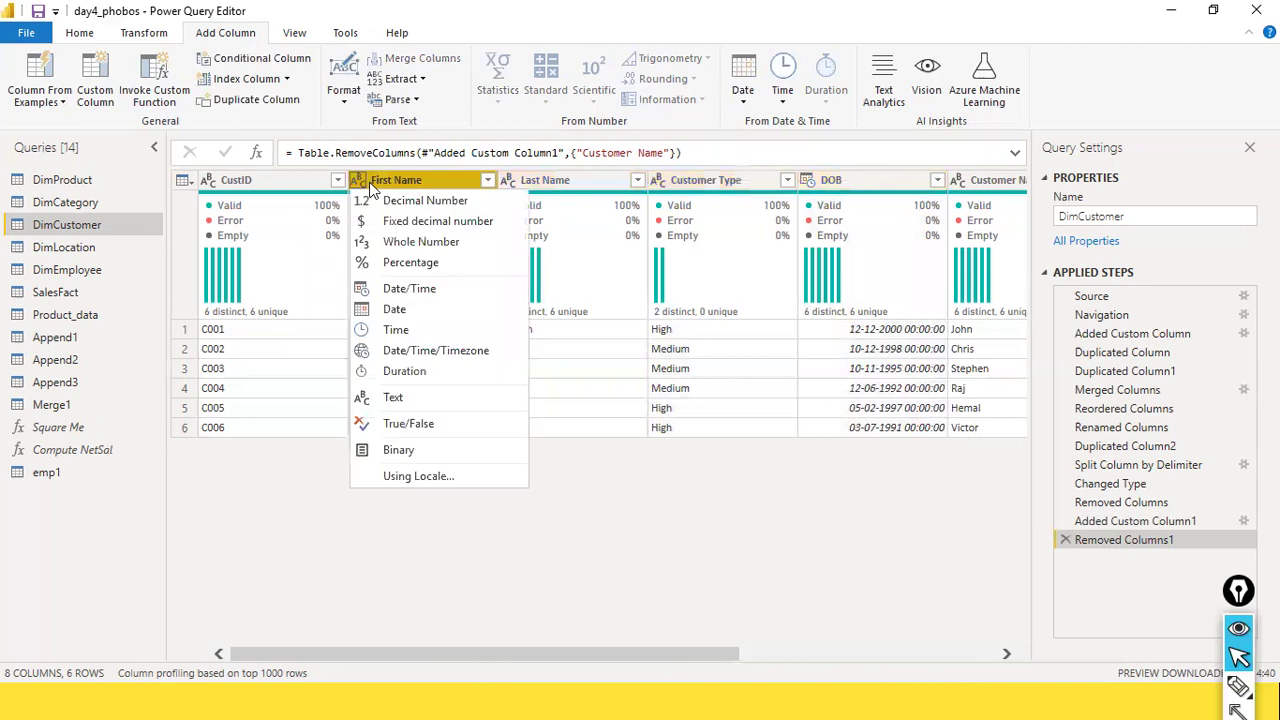
left_click(605, 190, "ctrl")
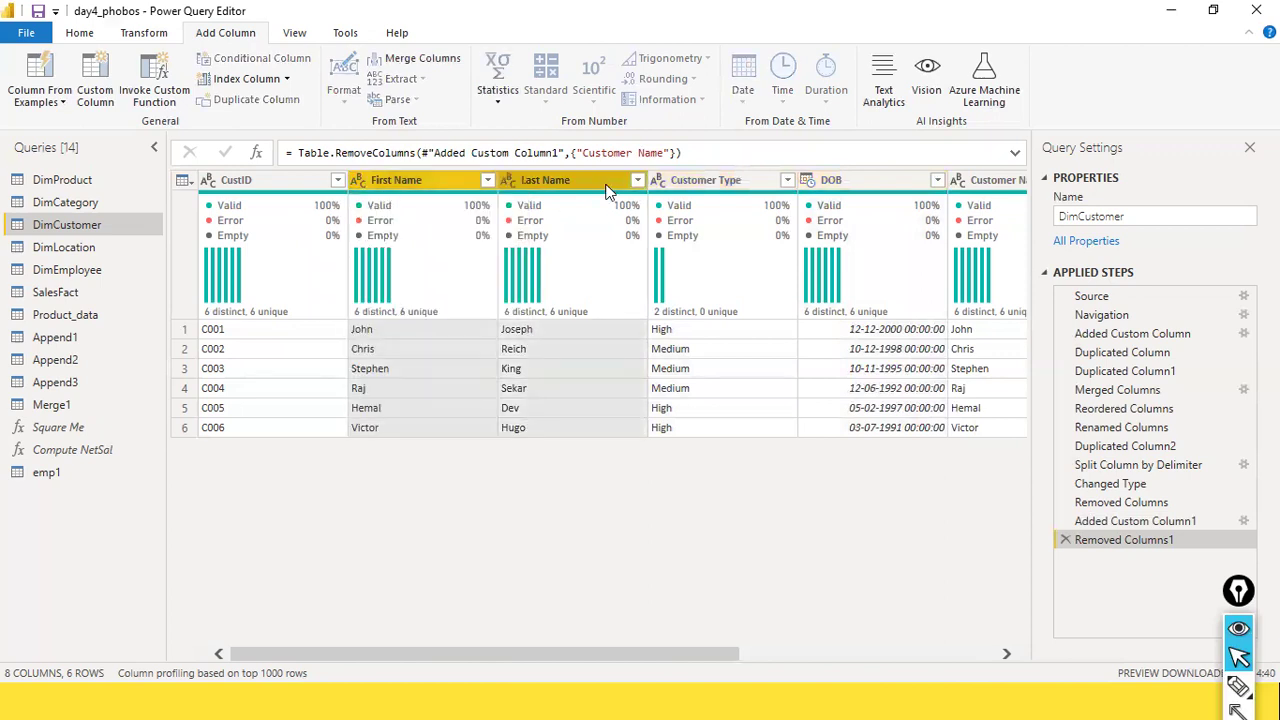
right_click(537, 188)
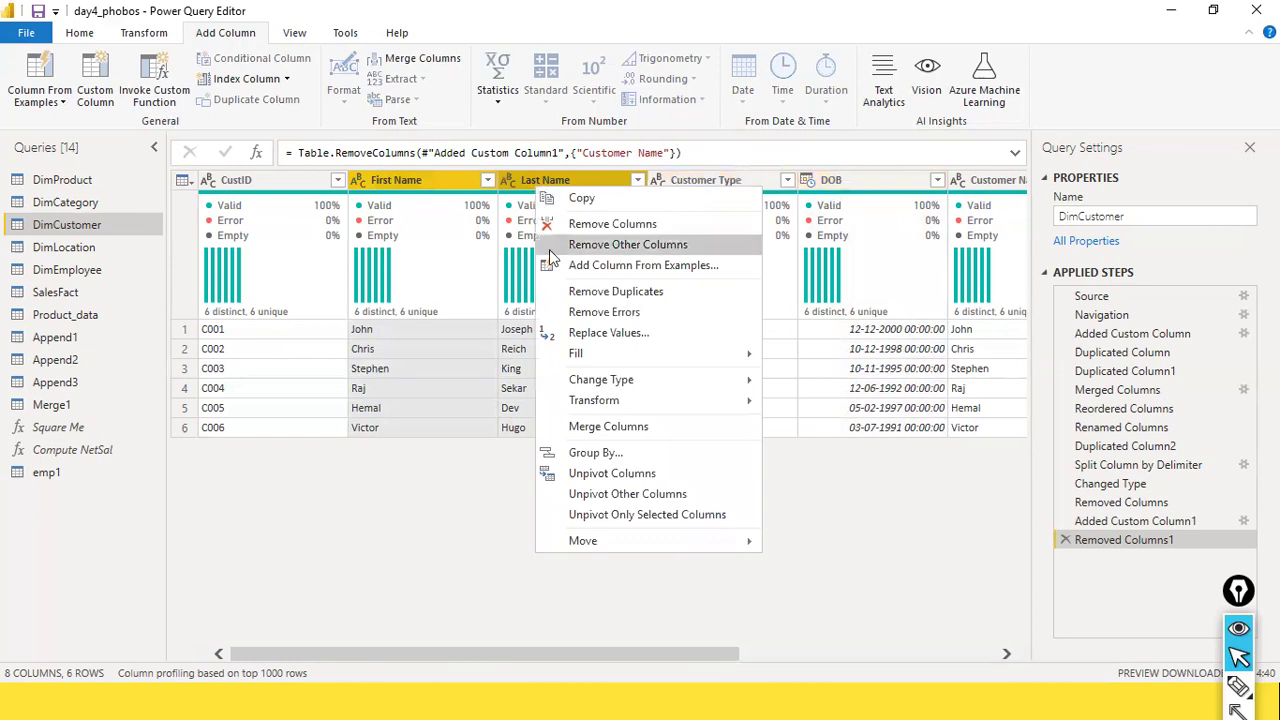
left_click(645, 428)
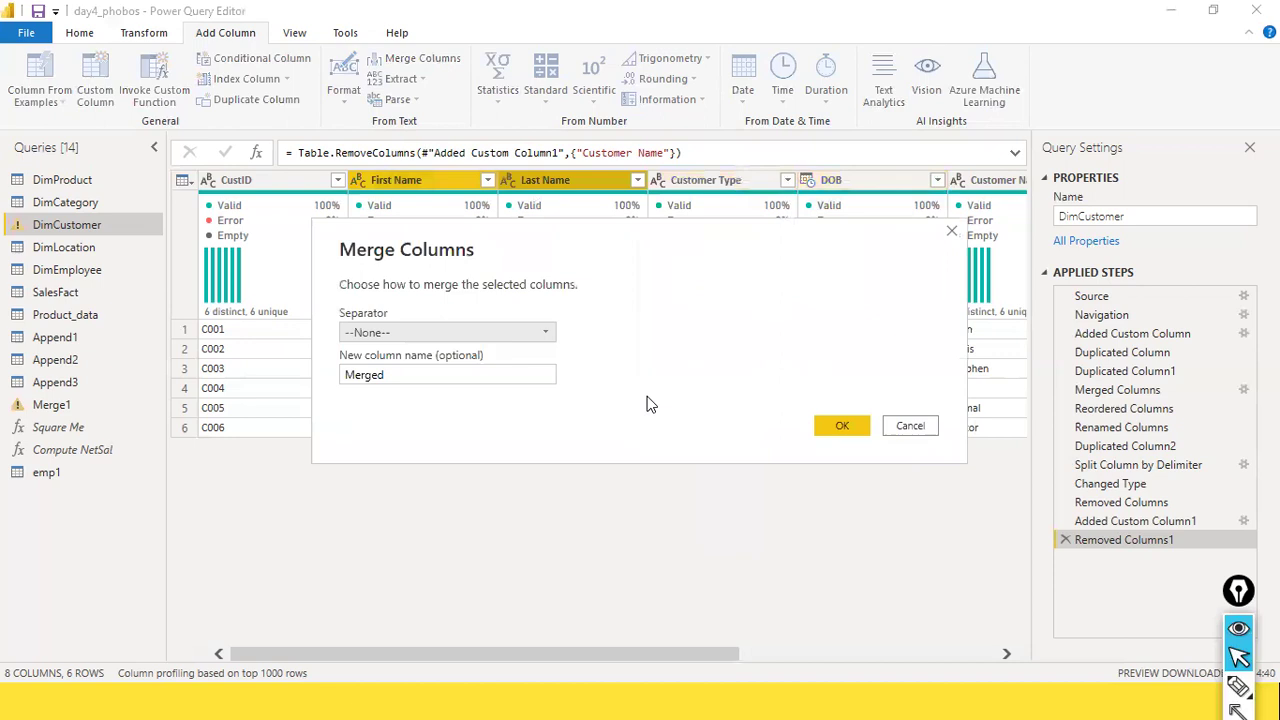
left_click(530, 337)
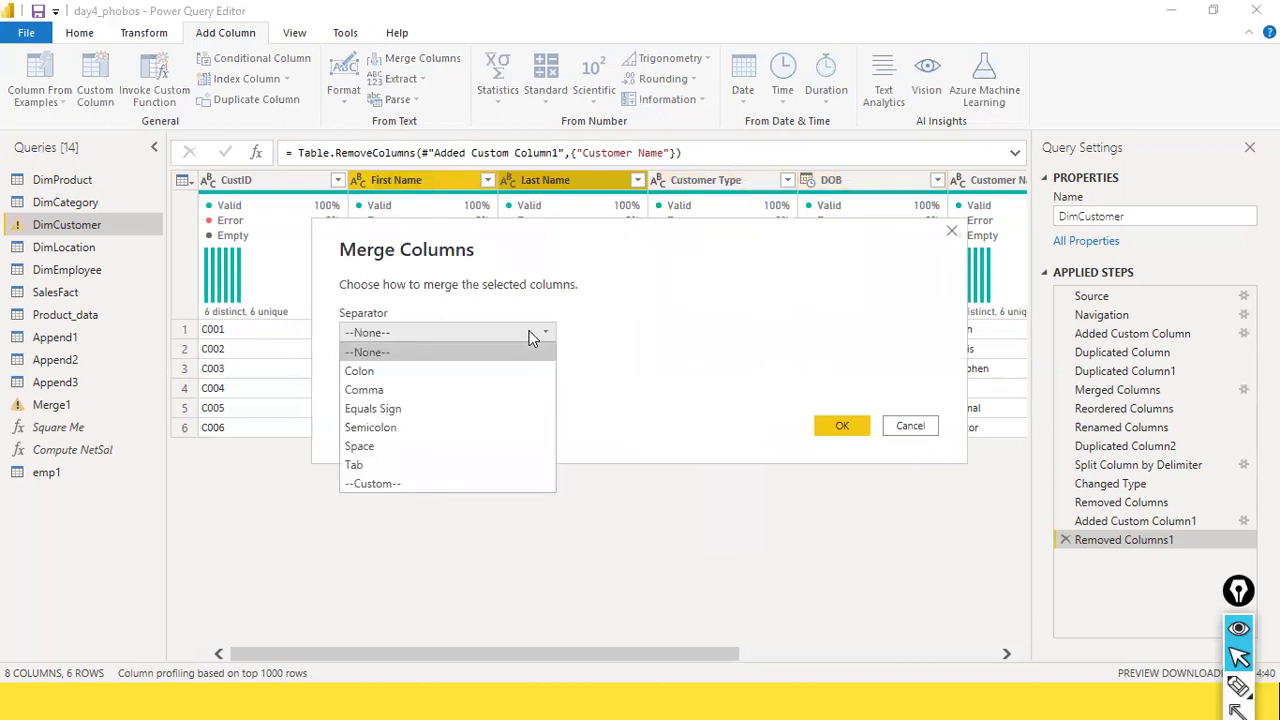
left_click(428, 450)
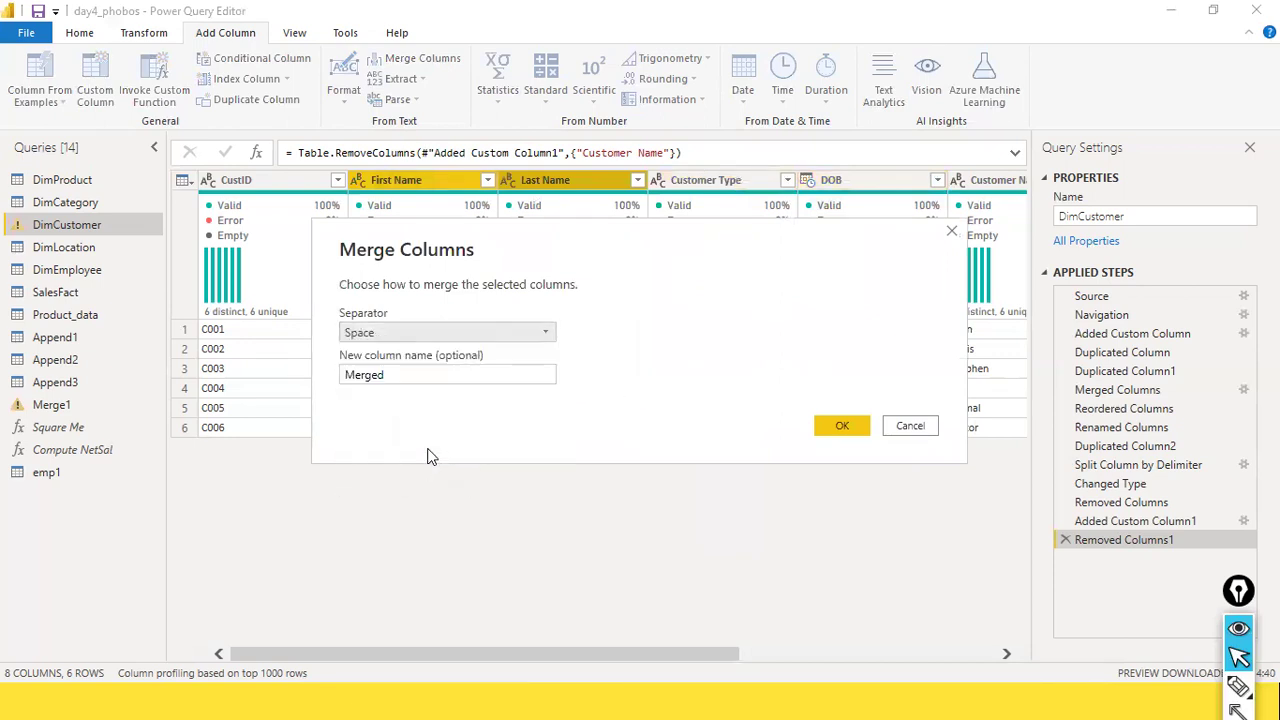
left_click_drag(553, 233, 644, 442)
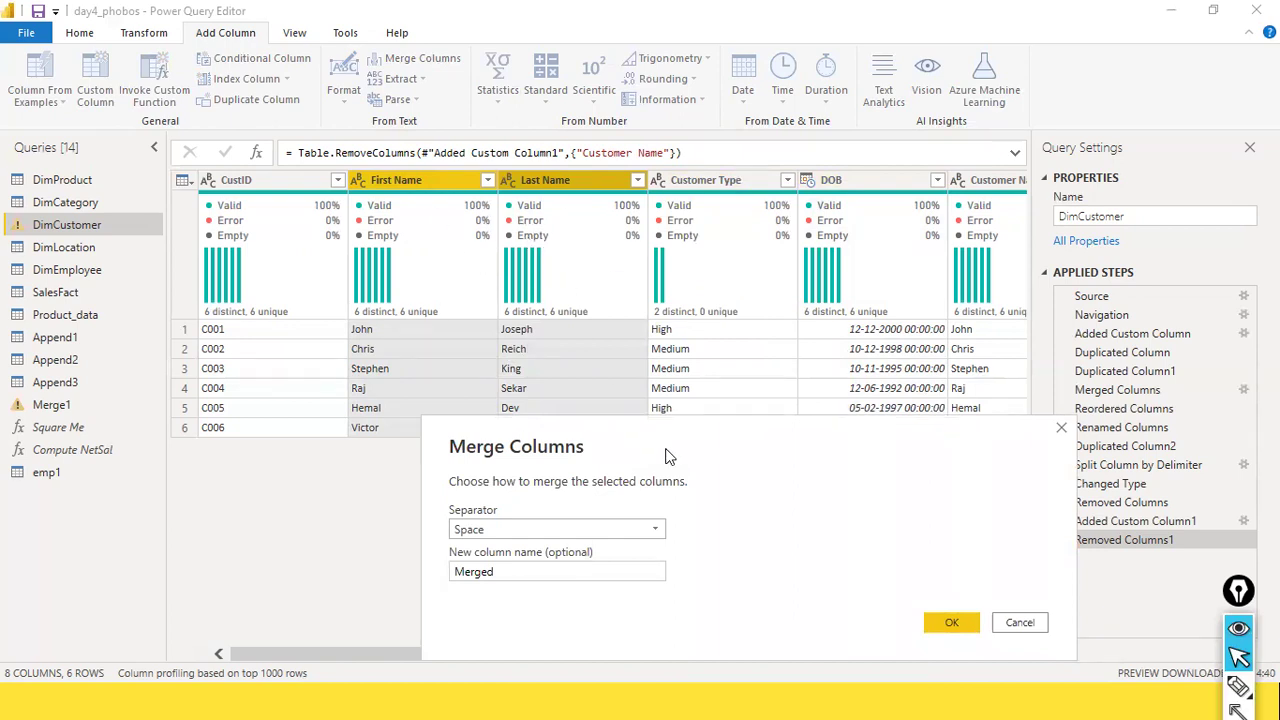
left_click_drag(669, 455, 481, 201)
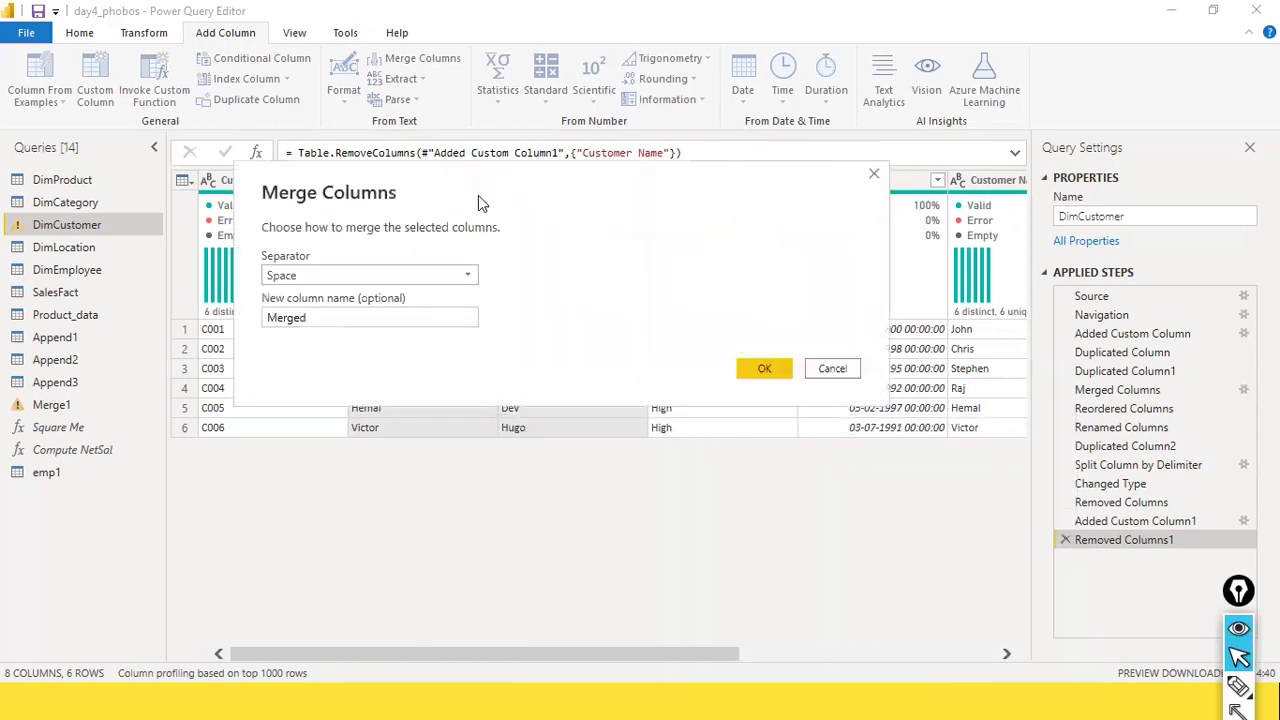
left_click(760, 370)
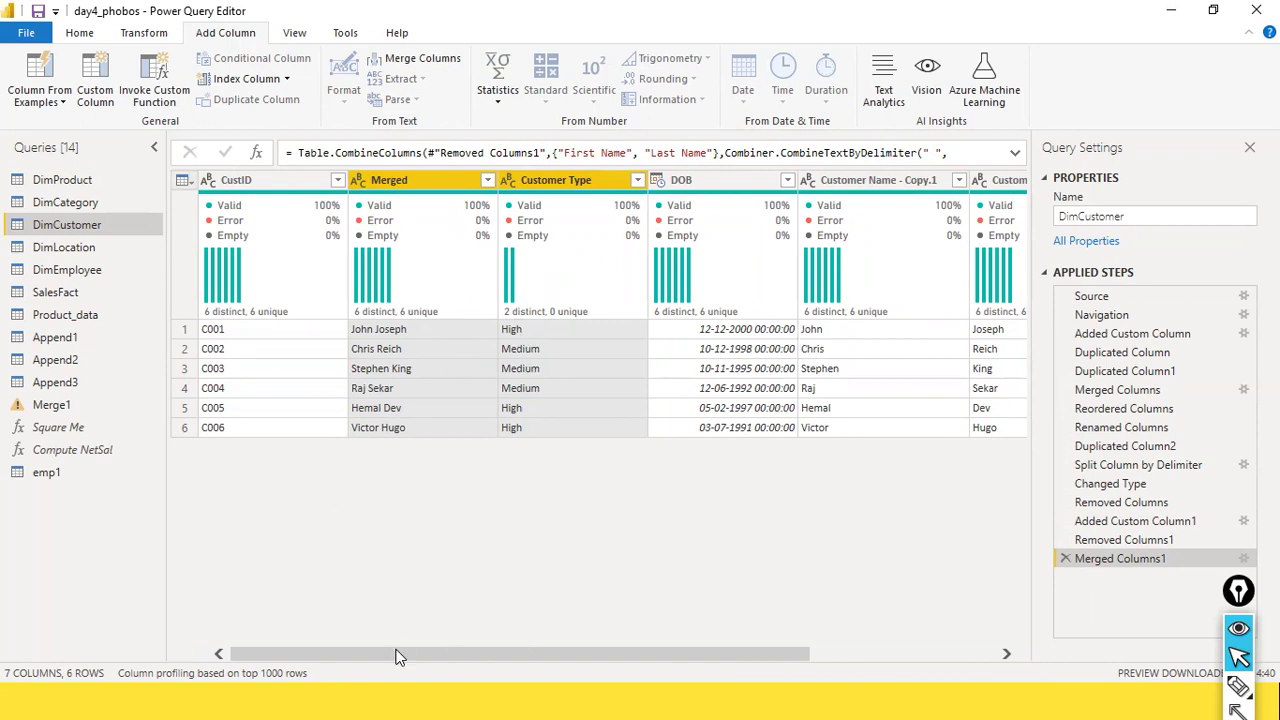
left_click_drag(397, 655, 643, 645)
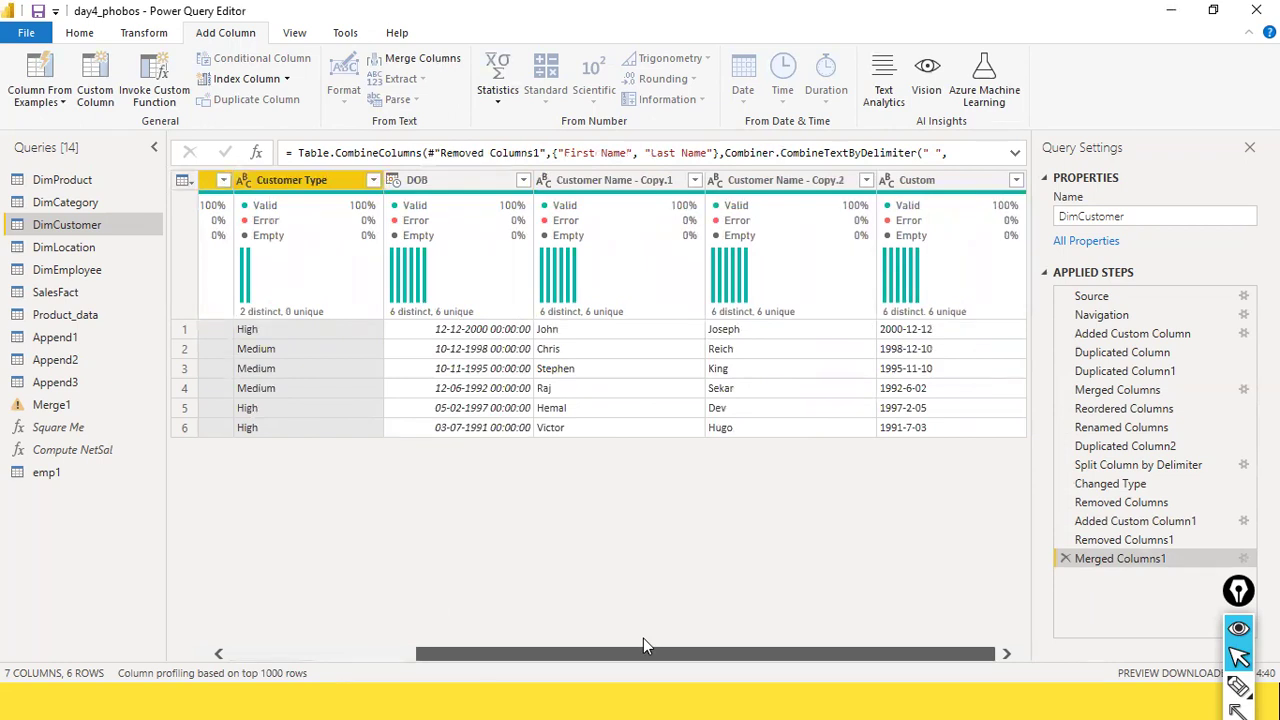
left_click_drag(643, 640, 356, 640)
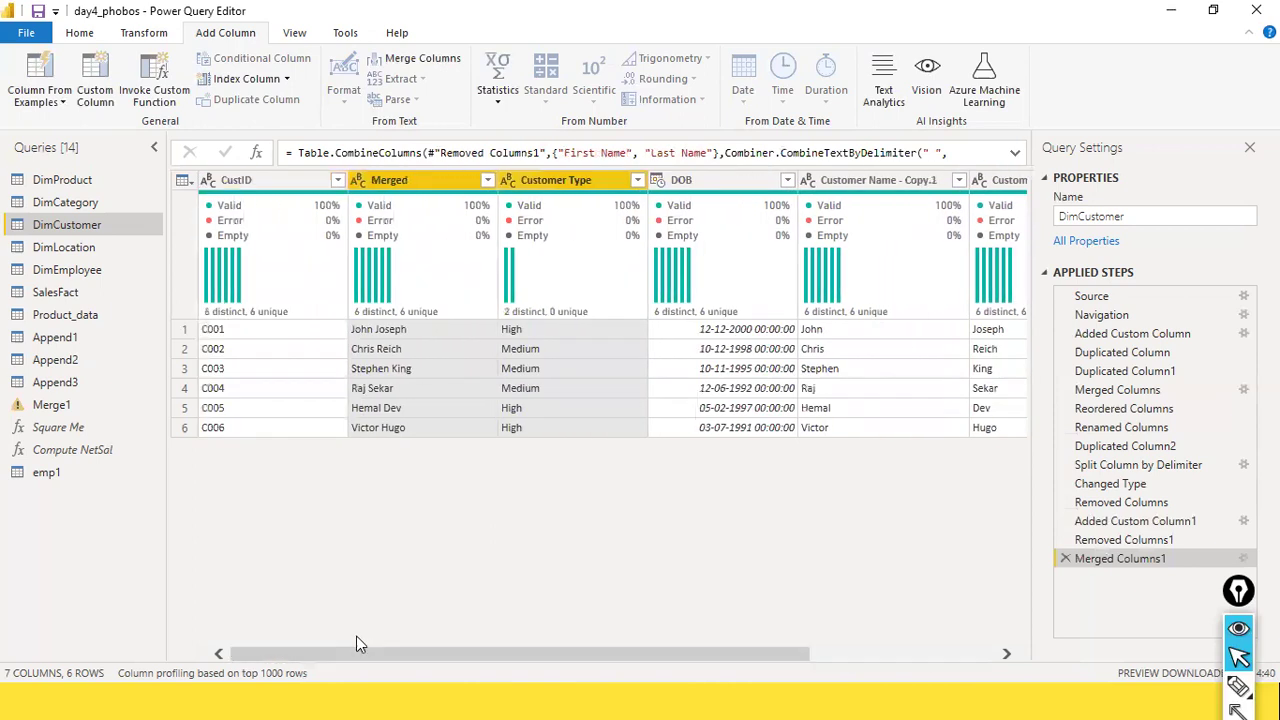
left_click(1064, 559)
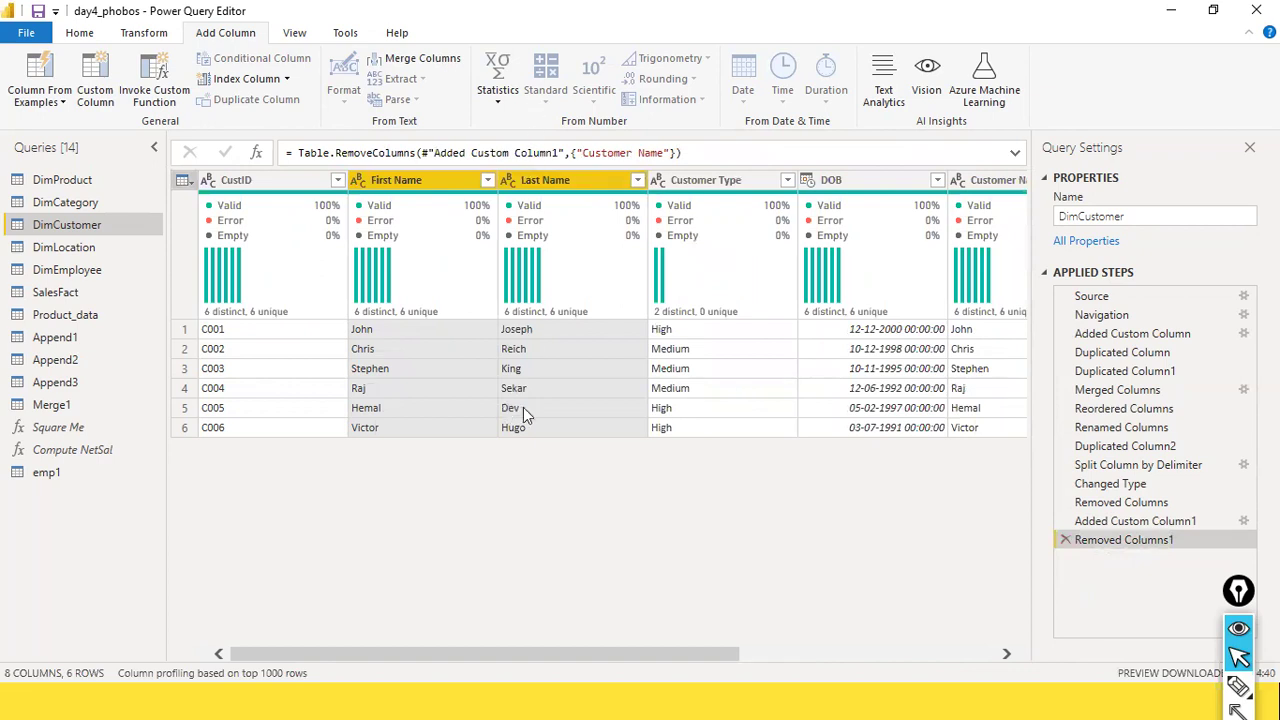
Step: Duplicate the First Name and Last Name columns
left_click(418, 180)
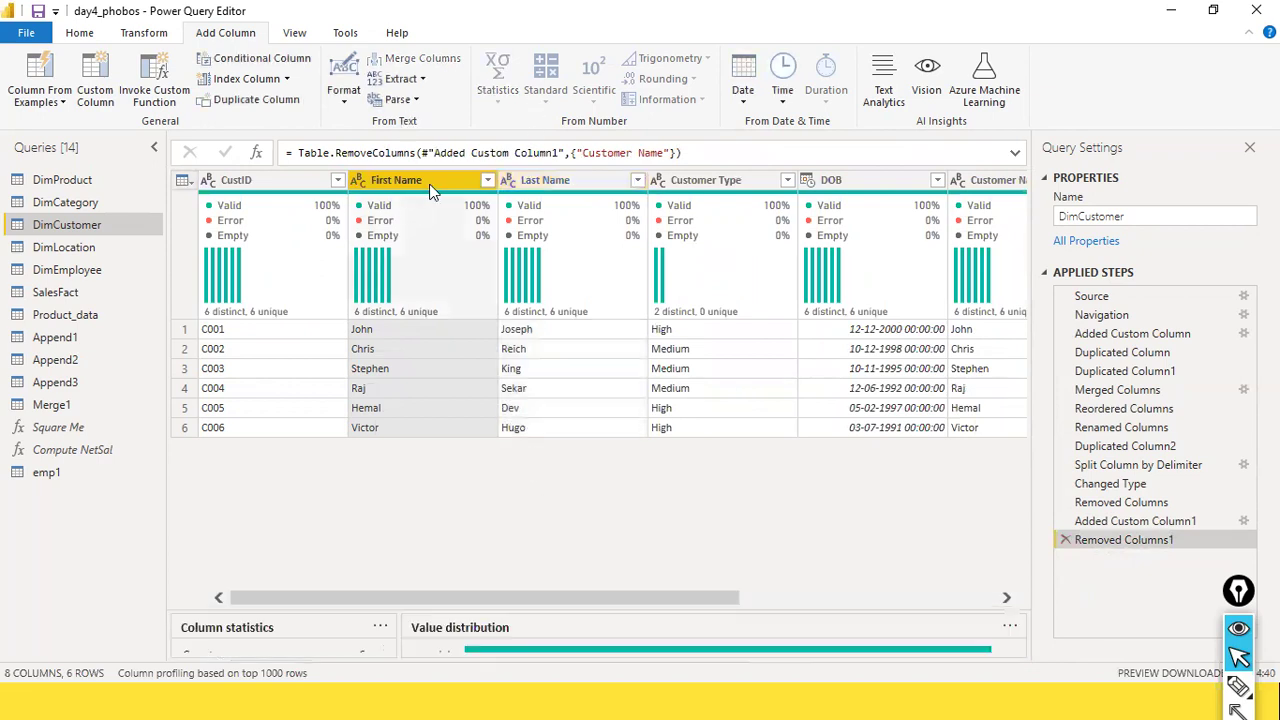
right_click(416, 177)
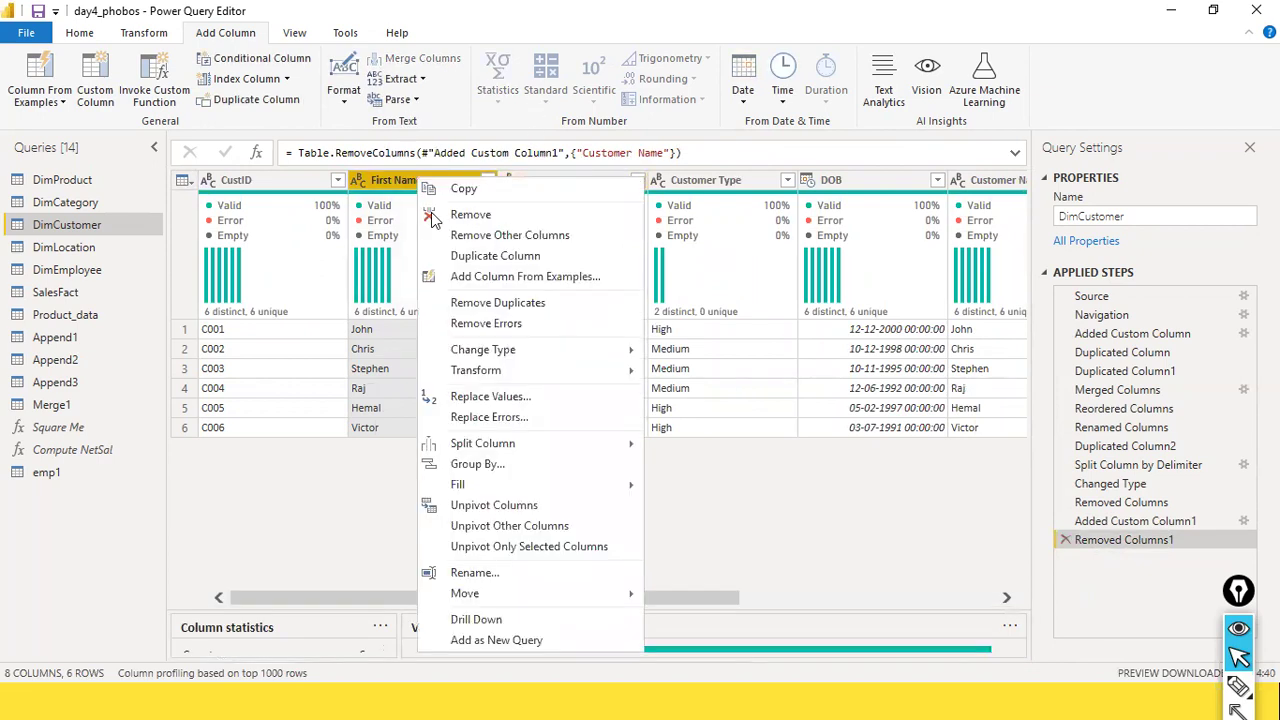
left_click(536, 253)
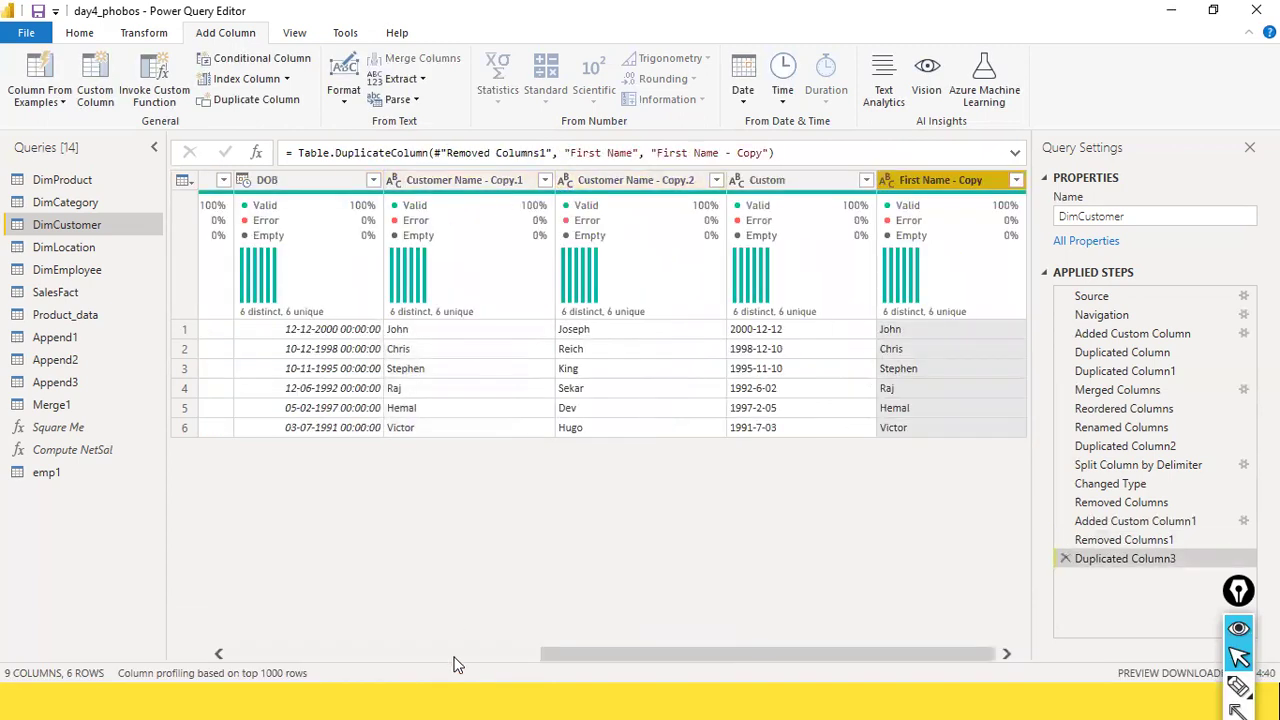
left_click(460, 655)
right_click(522, 187)
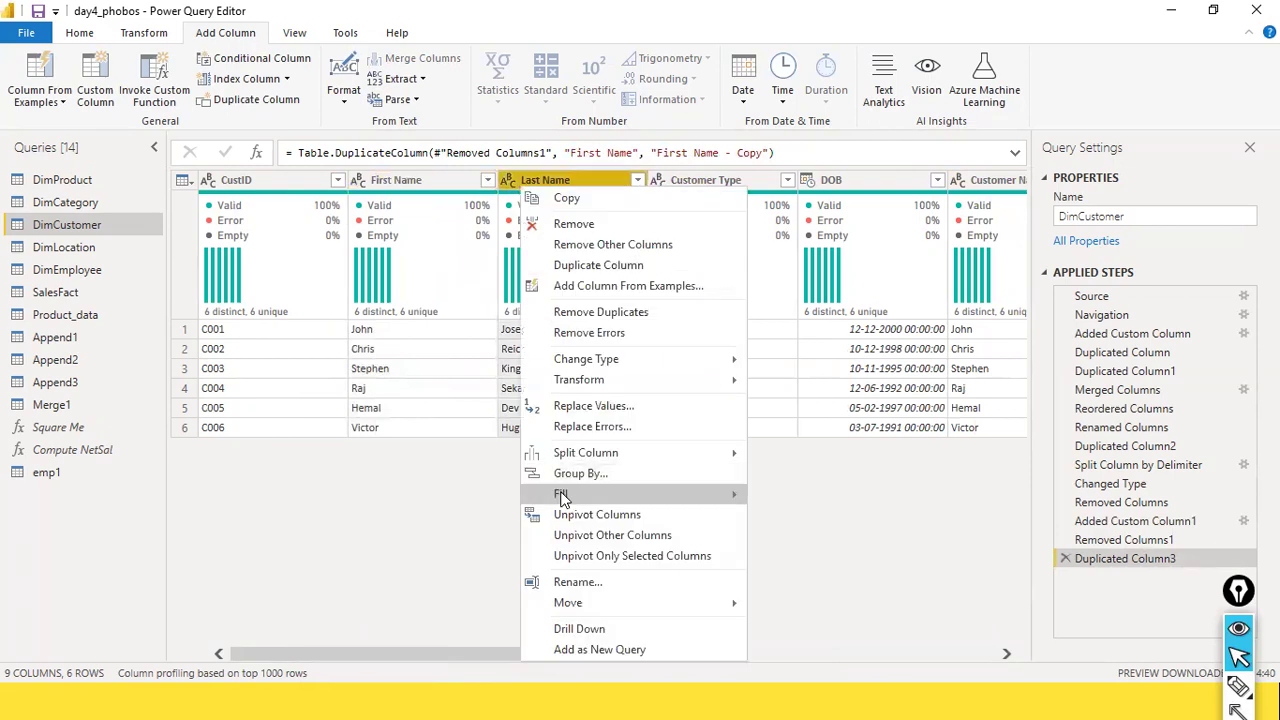
left_click(636, 266)
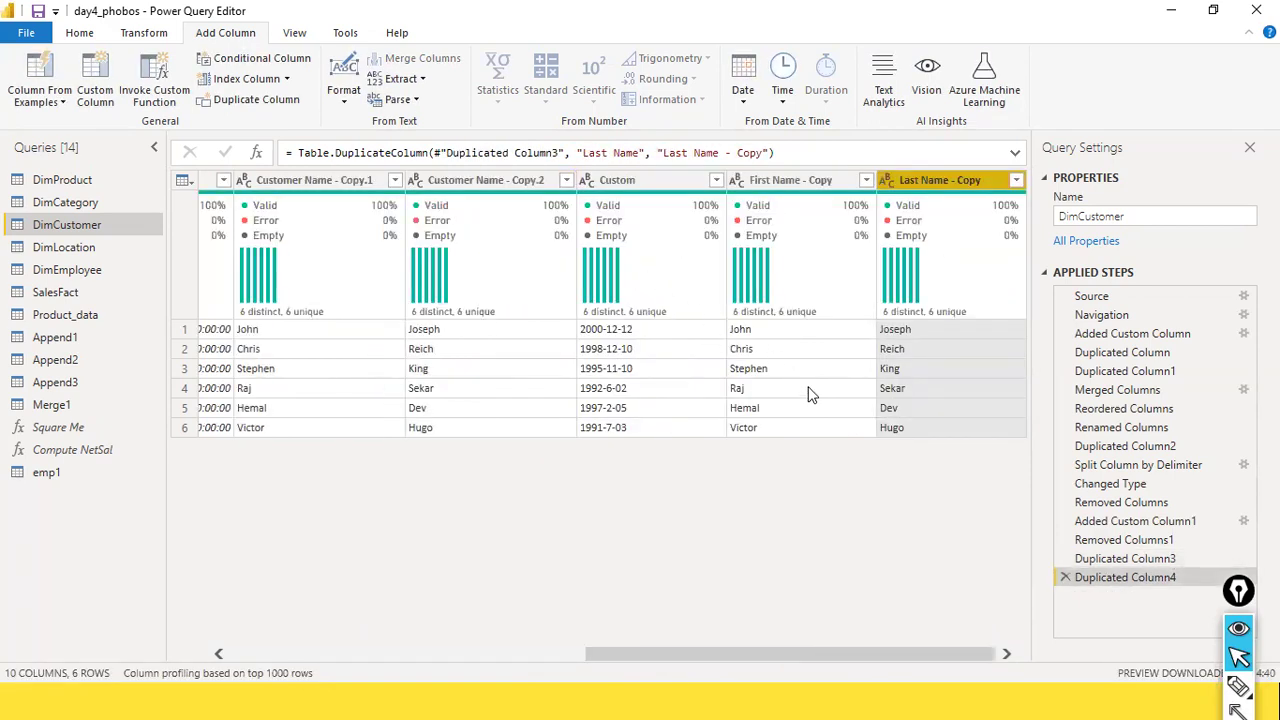
Step: Select both the First Name - Copy and Last Name - Copy columns
key("ctrl+a")
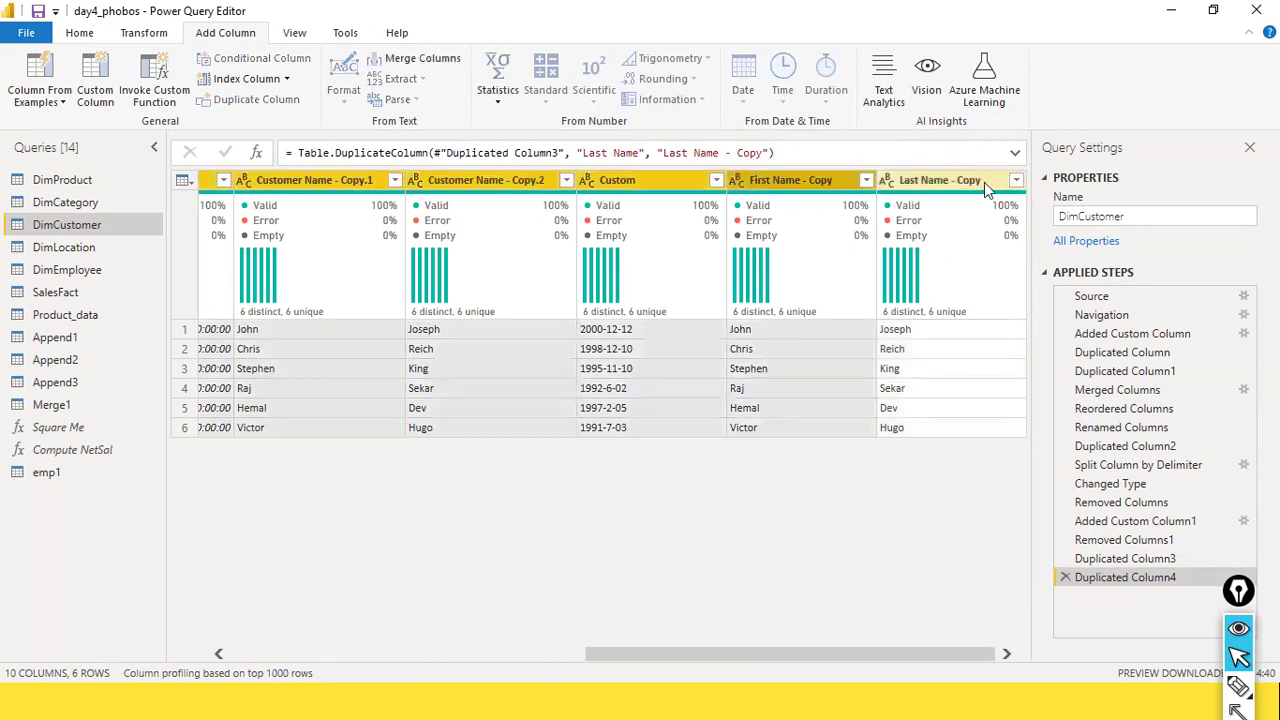
left_click(806, 195)
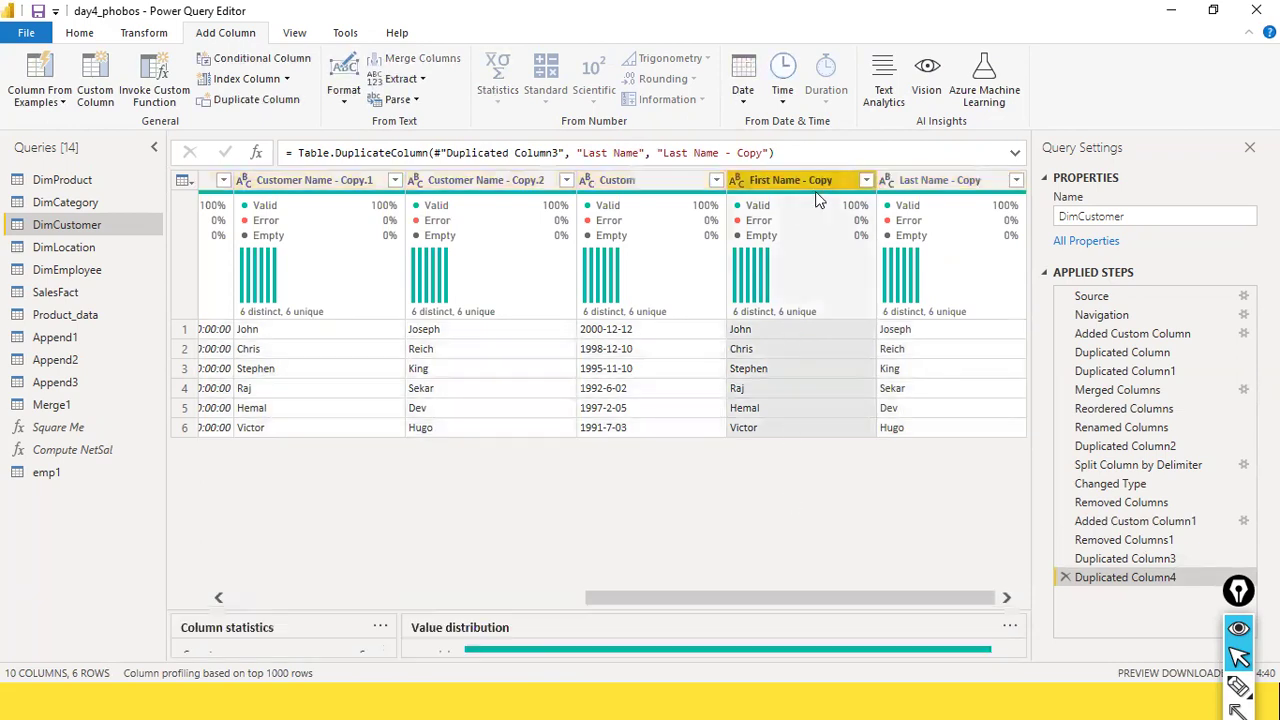
left_click(928, 180, "ctrl")
Step: Merge the two name copy columns with a Space separator into a column named Merged
right_click(928, 180)
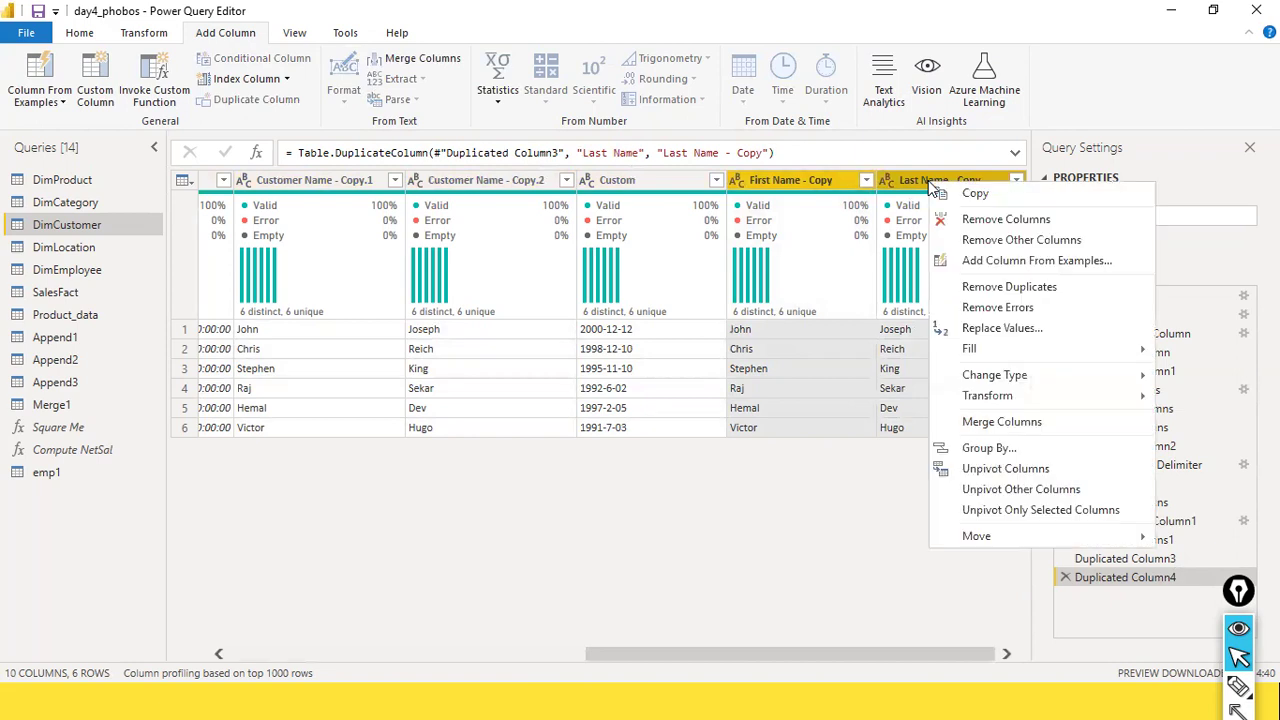
left_click(1026, 420)
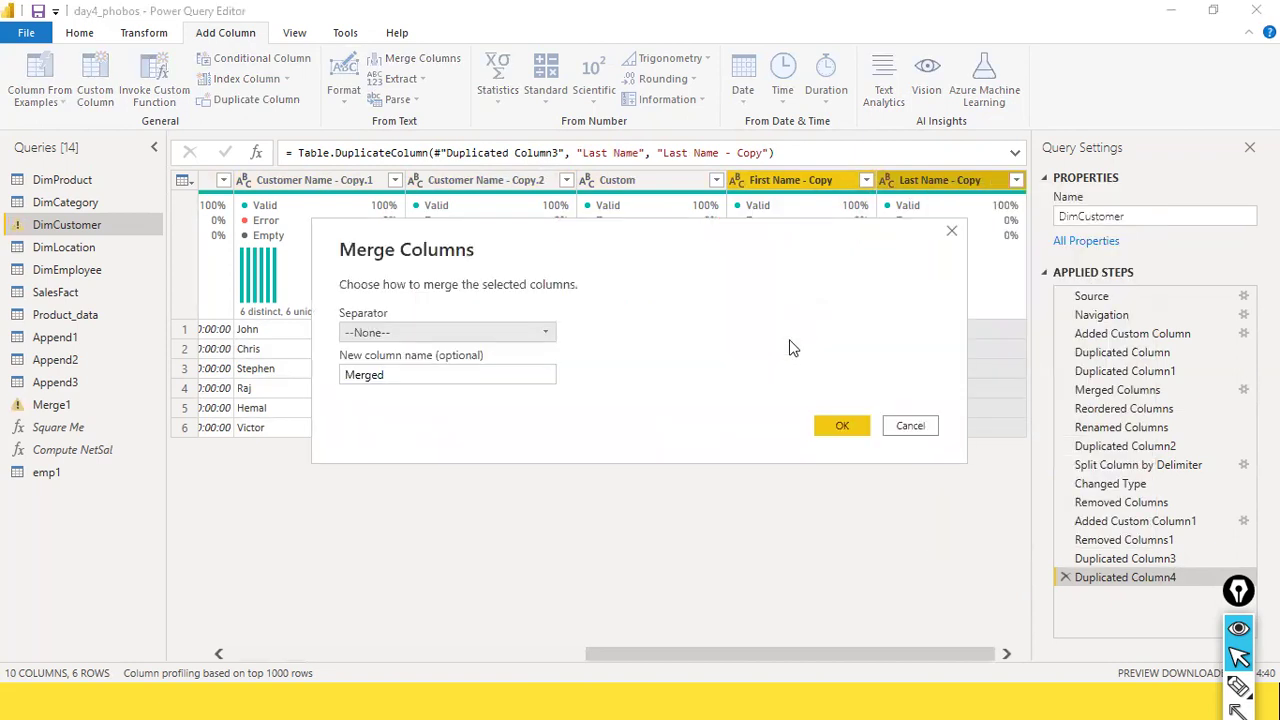
left_click(487, 332)
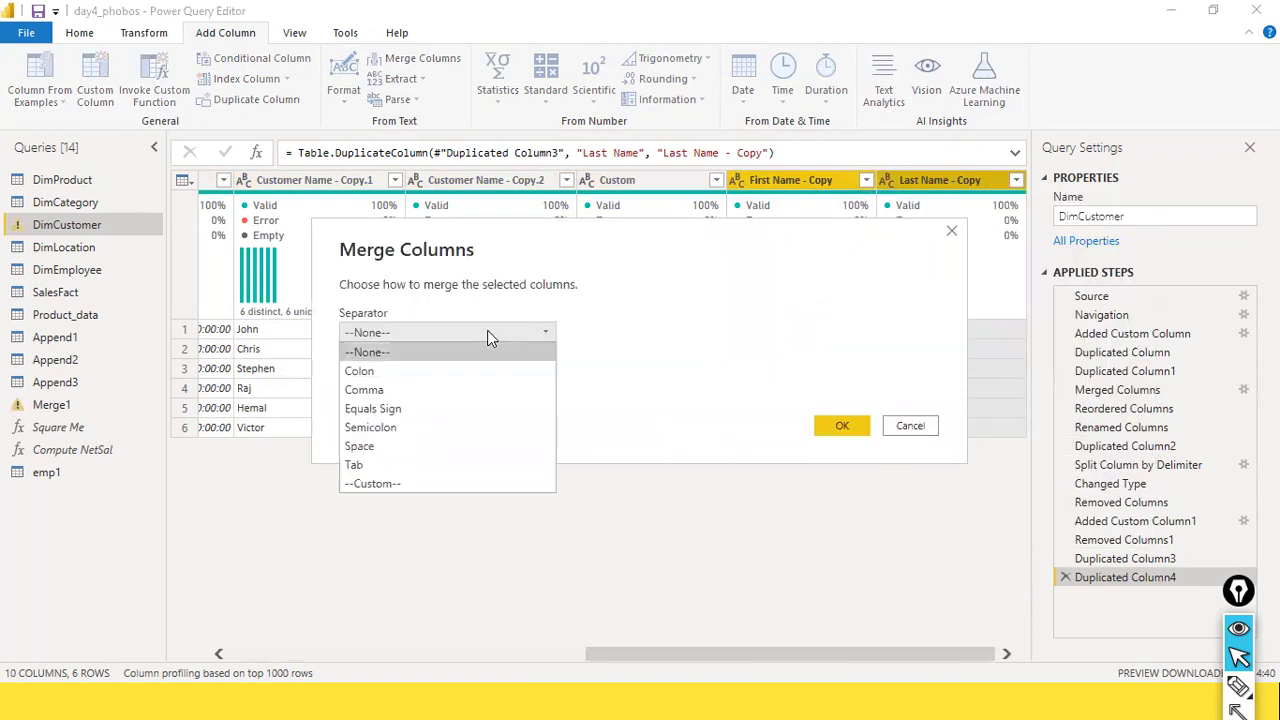
left_click(407, 445)
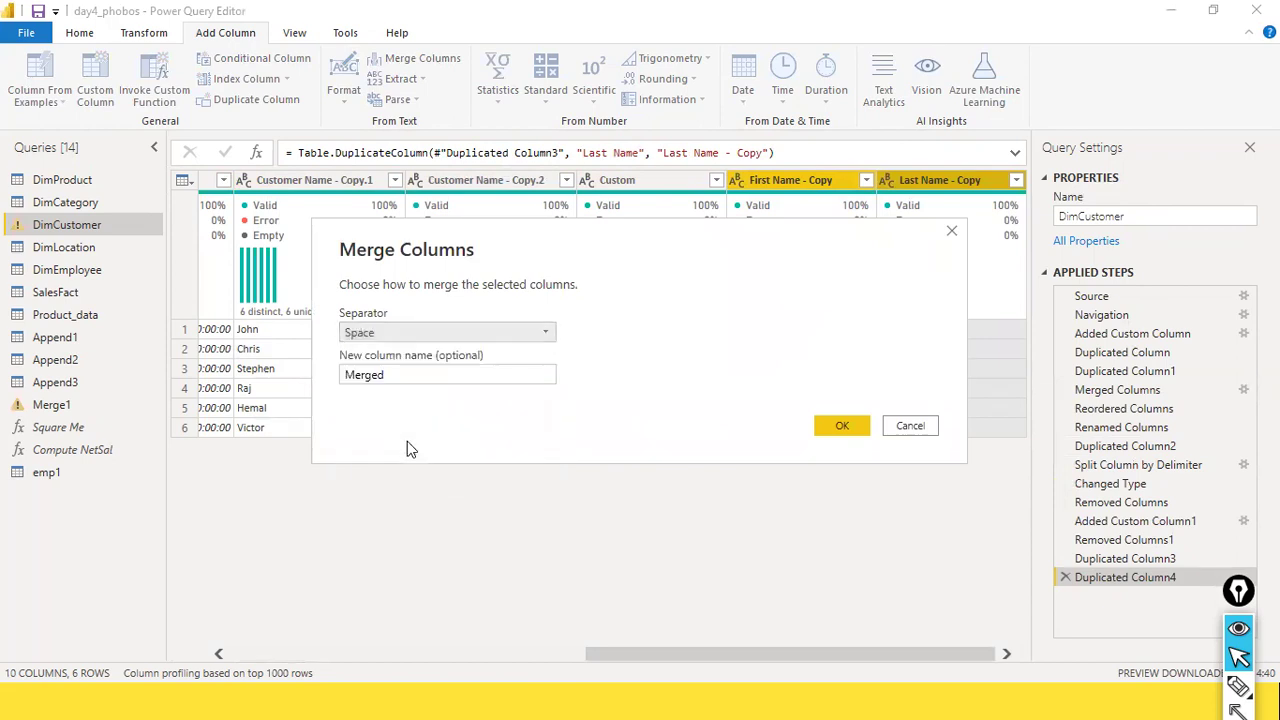
left_click(840, 427)
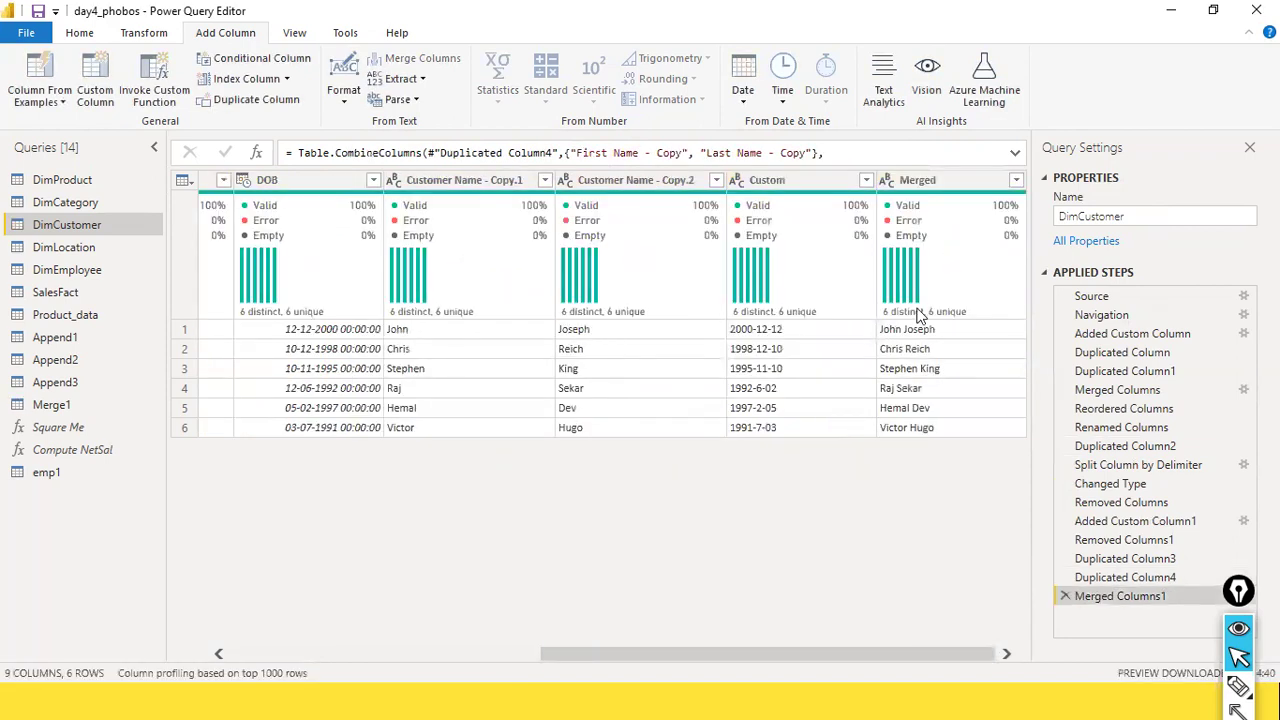
left_click_drag(935, 190, 250, 282)
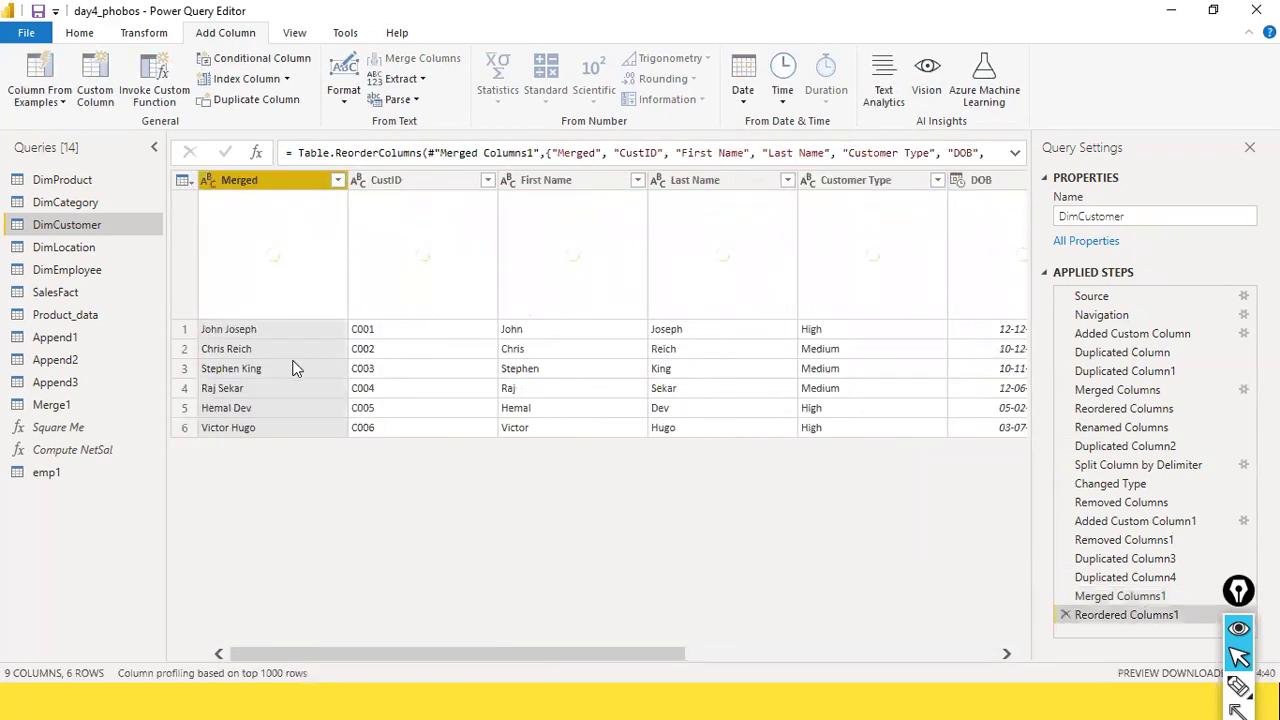
left_click_drag(240, 182, 358, 180)
left_click_drag(255, 182, 437, 218)
left_click_drag(395, 180, 189, 204)
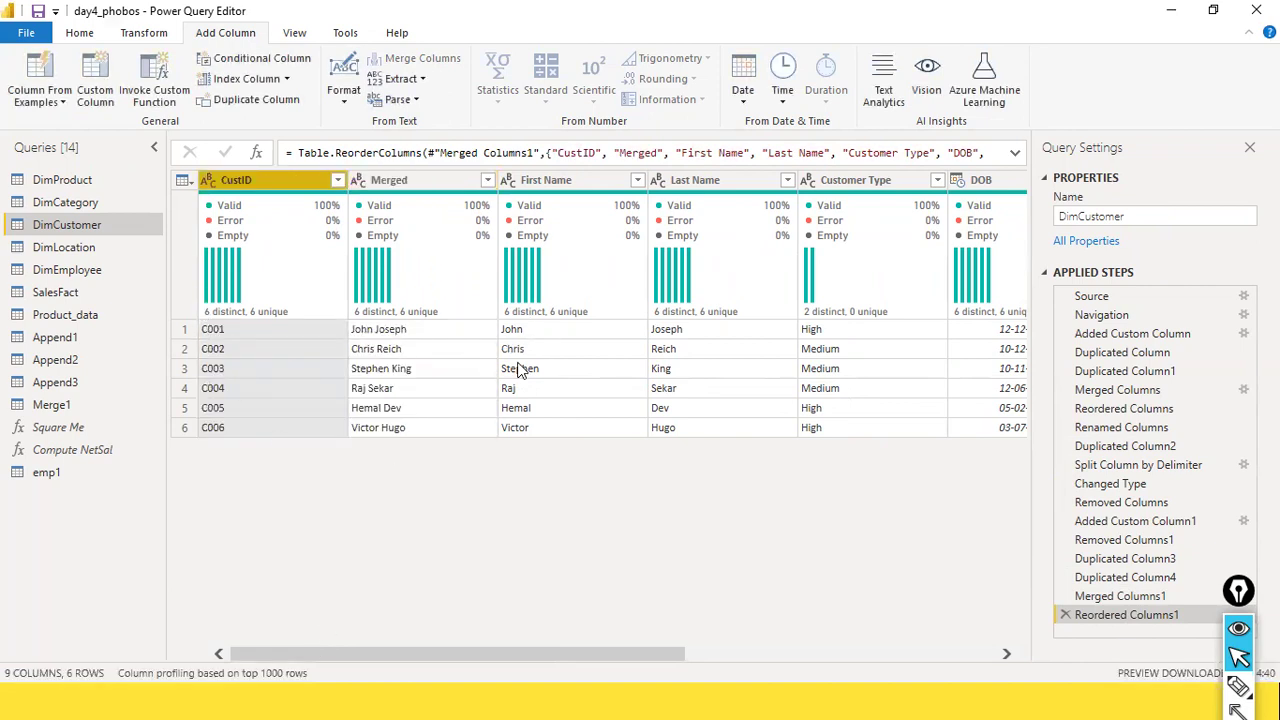
key("ctrl+shift+a")
mouse_move(596, 505)
left_mouse_down()
mouse_move(566, 375)
mouse_move(538, 337)
left_mouse_up()
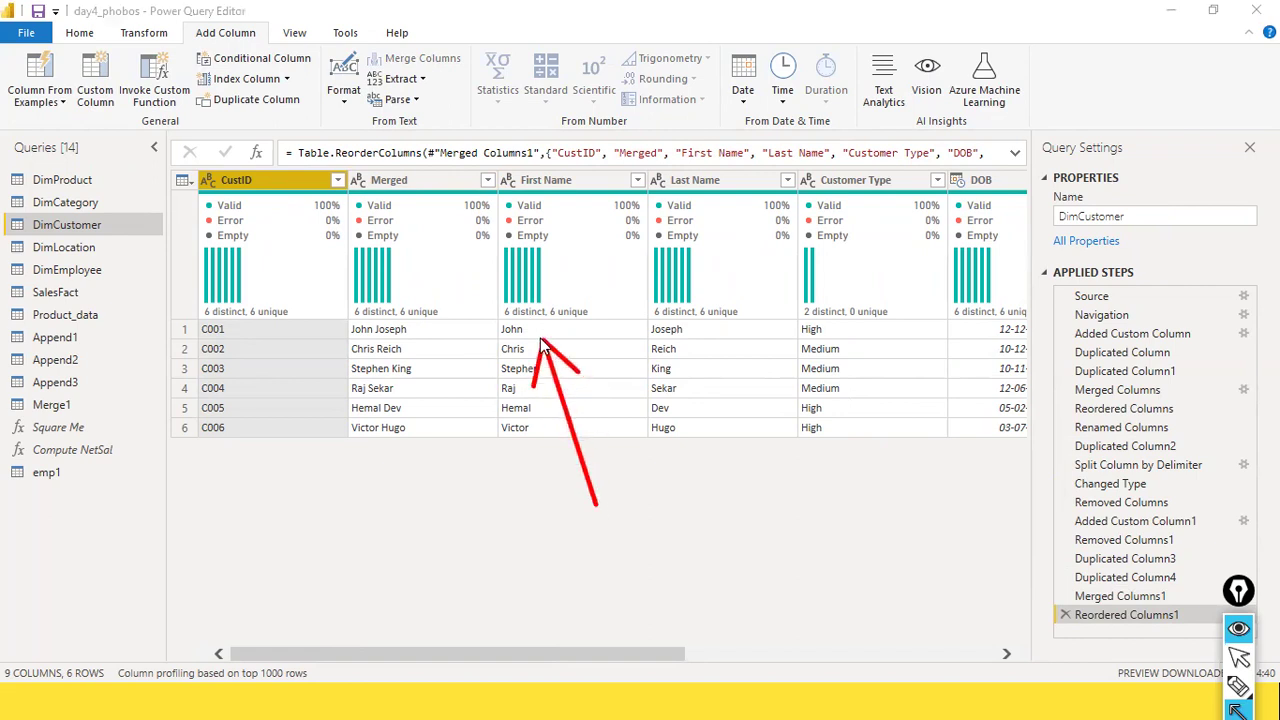
mouse_move(596, 505)
left_mouse_down()
mouse_move(666, 331)
mouse_move(652, 328)
left_mouse_up()
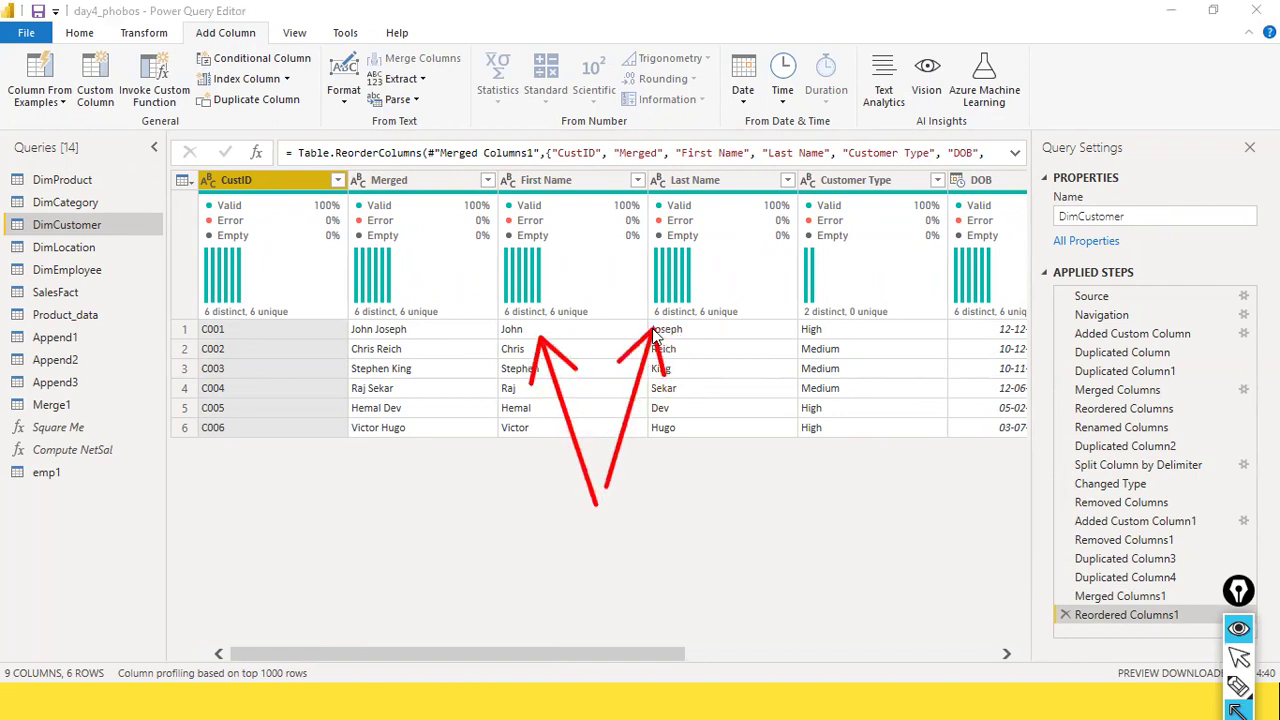
left_click_drag(446, 476, 408, 332)
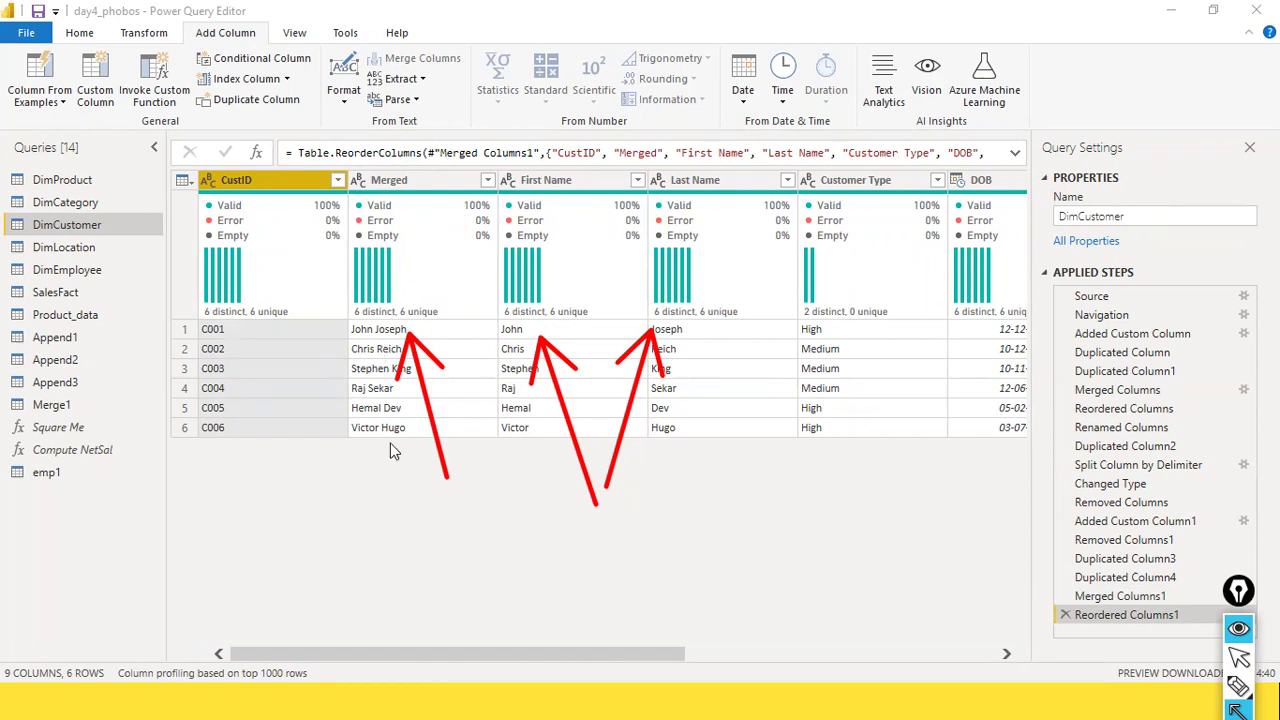
key("ctrl+shift+z")
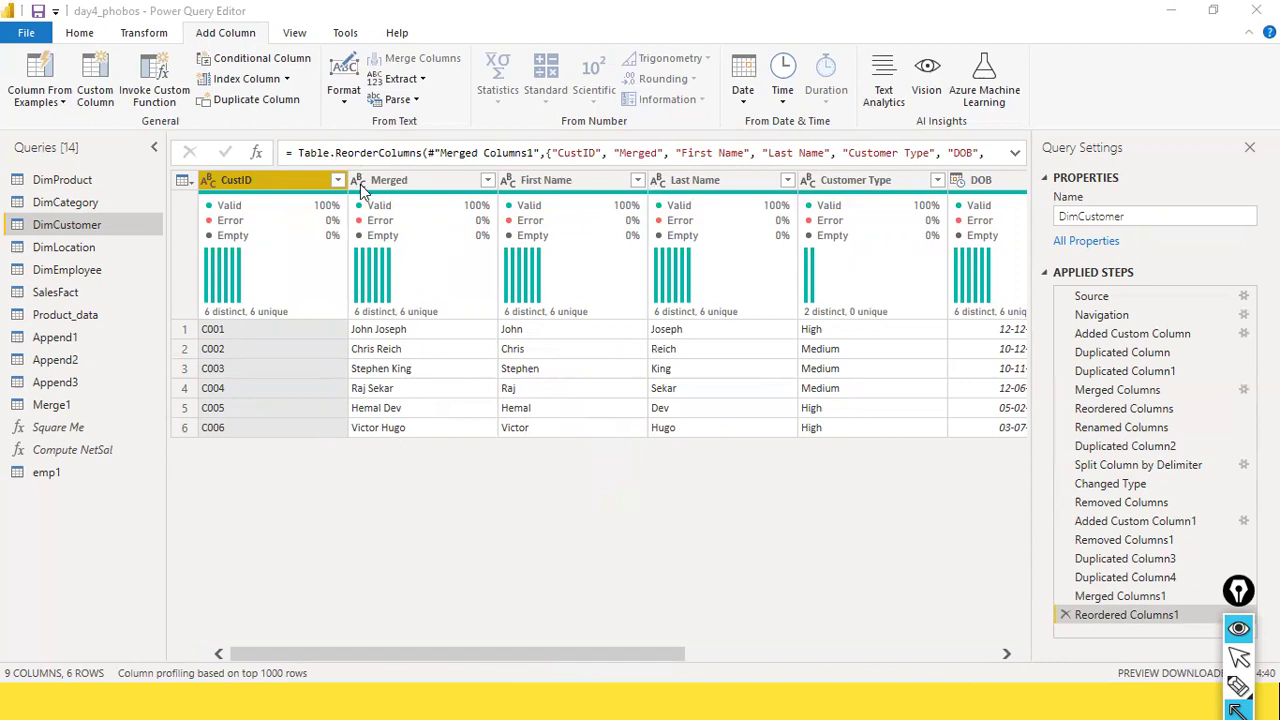
left_click(500, 537)
key("ctrl+shift+1")
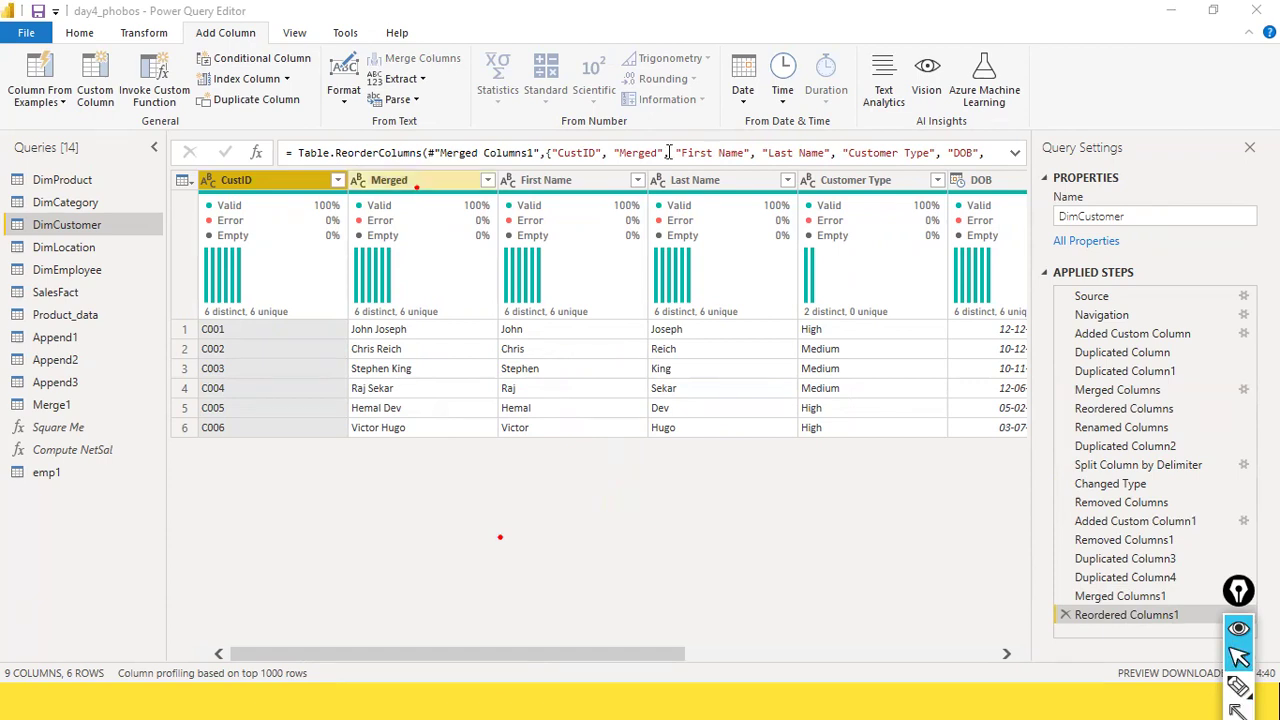
Step: Split Merged by Space at each occurrence into Merged.1 and Merged.2
right_click(412, 186)
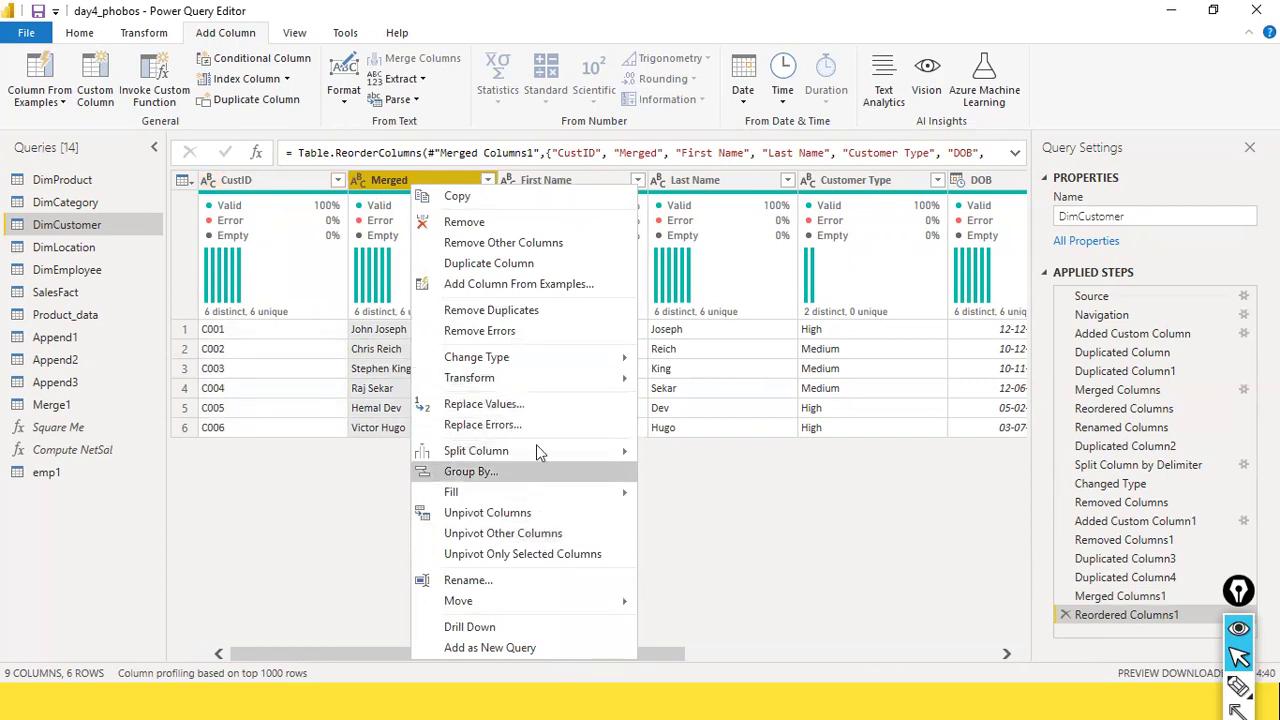
mouse_move(536, 451)
left_click(754, 456)
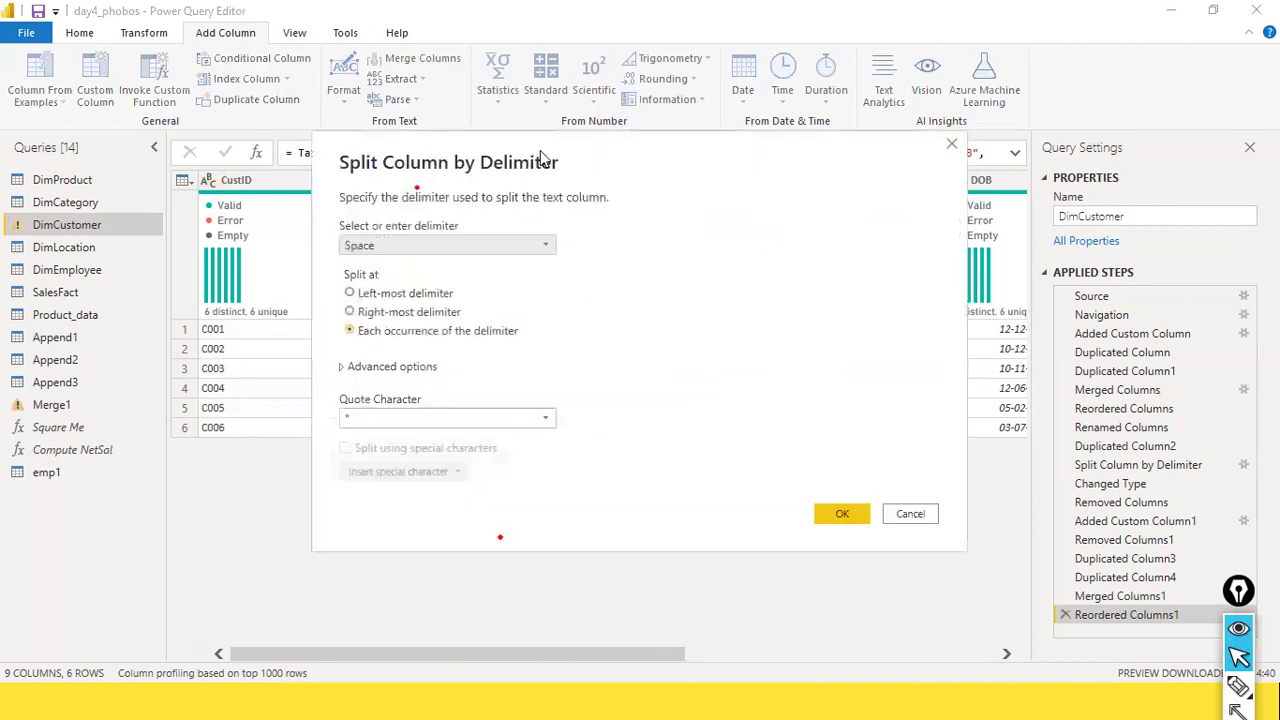
left_click_drag(540, 155, 860, 140)
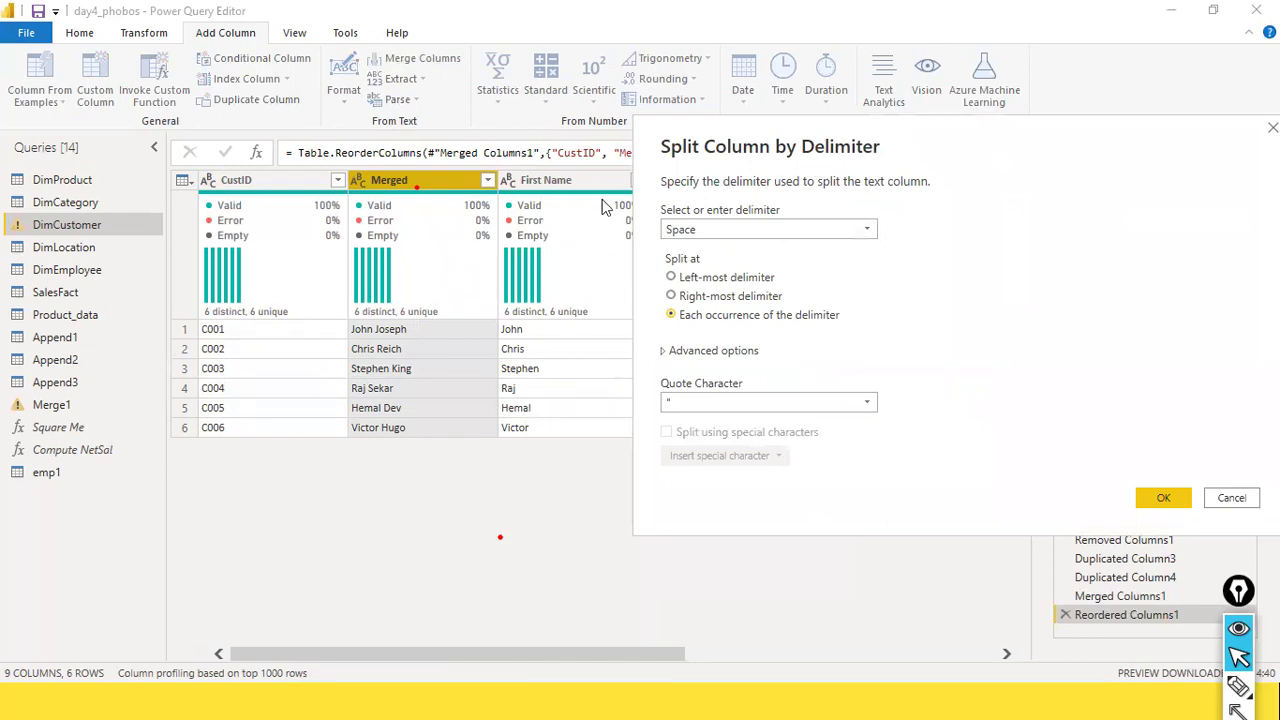
left_click(1160, 497)
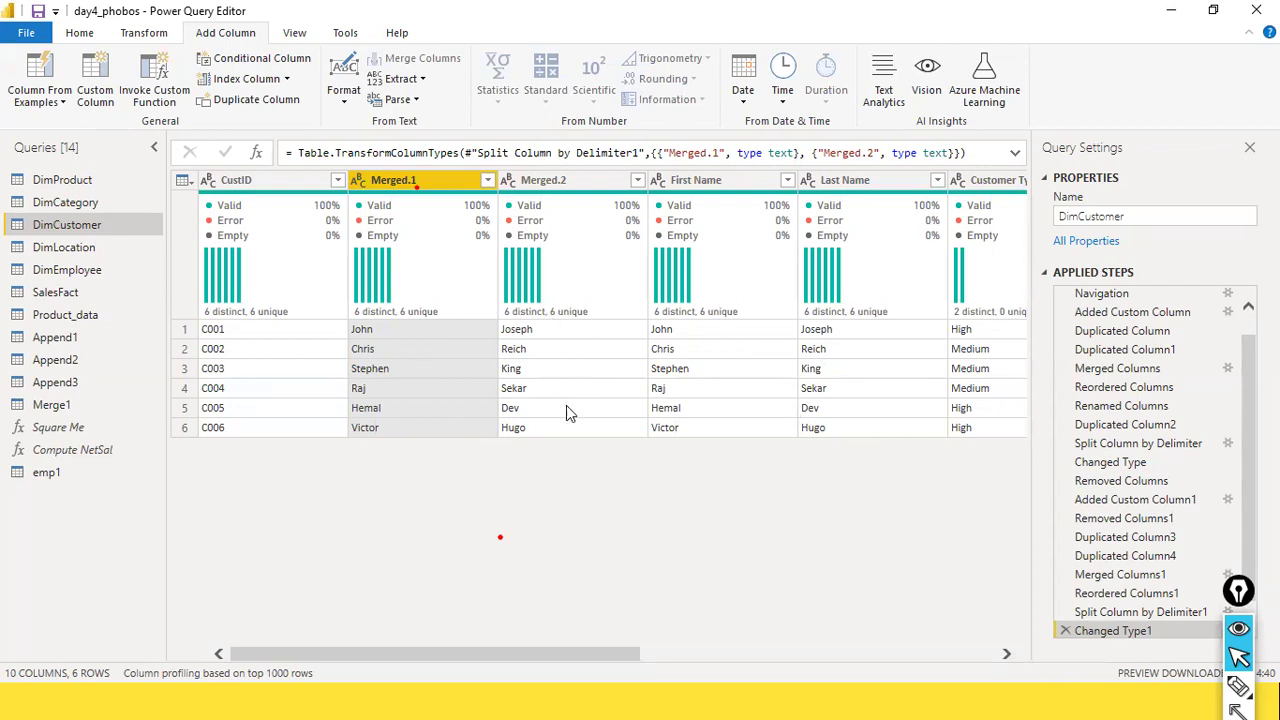
mouse_move(532, 228)
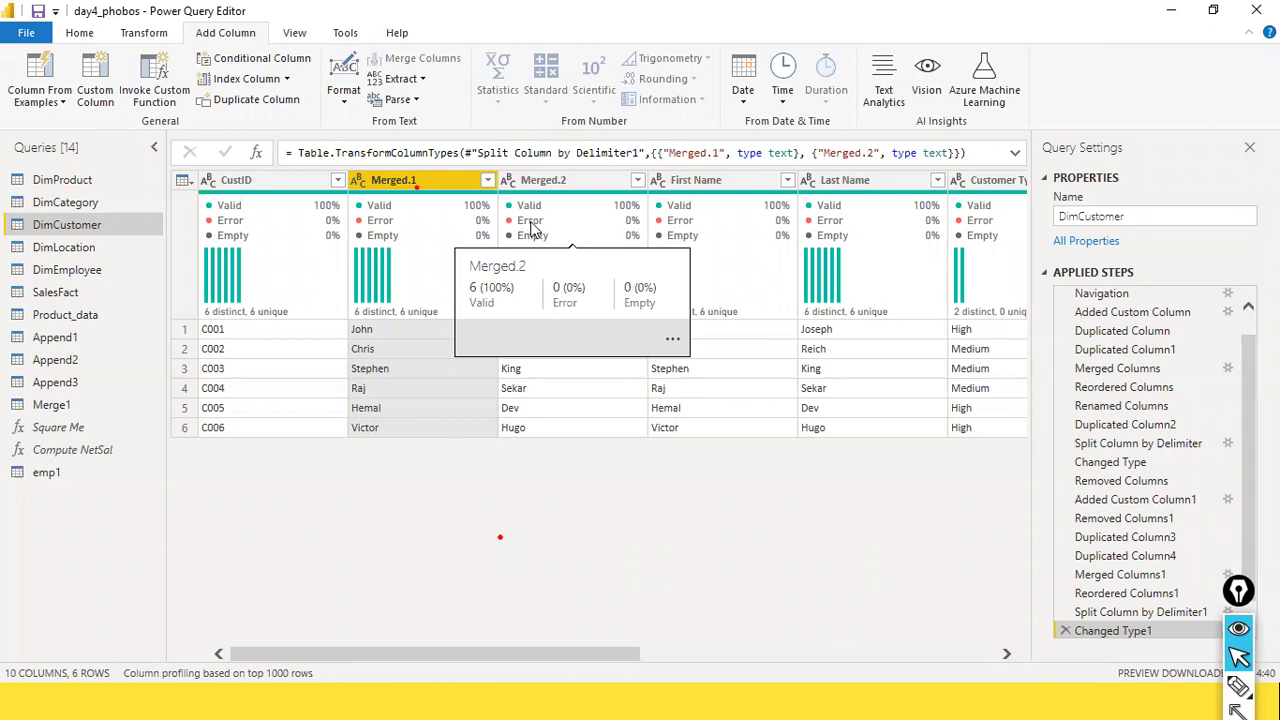
mouse_move(576, 220)
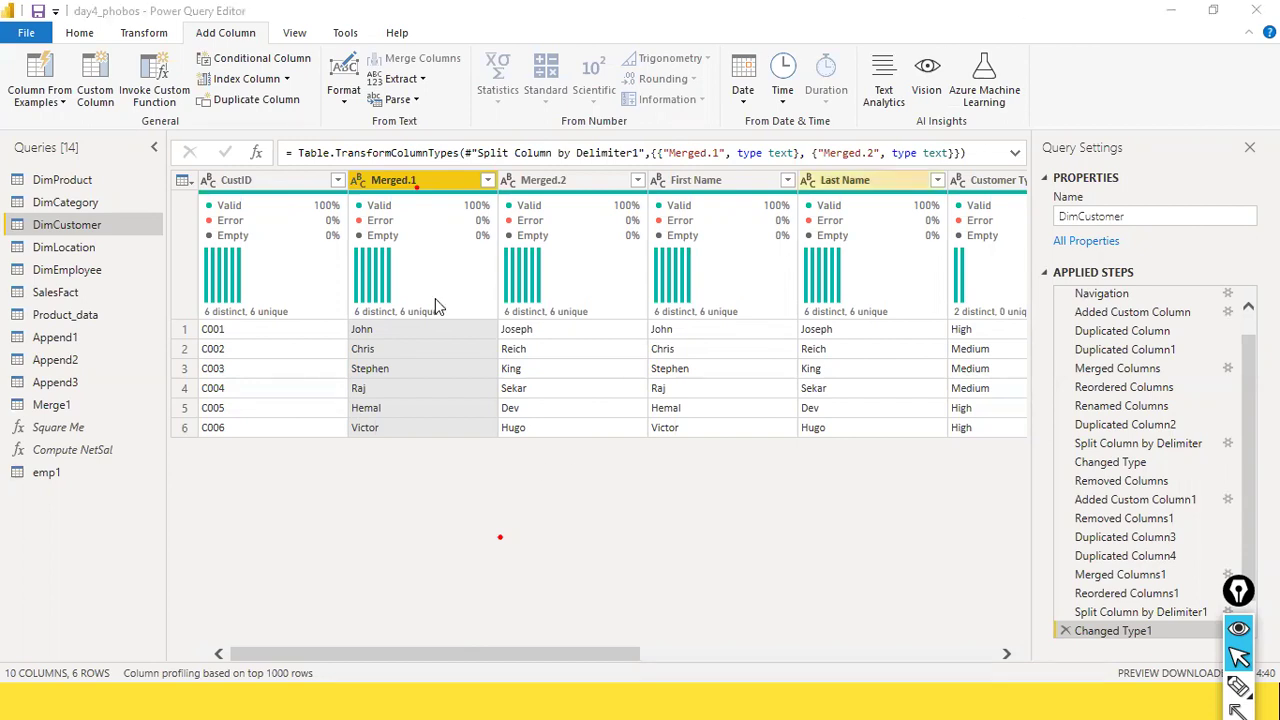
mouse_move(435, 302)
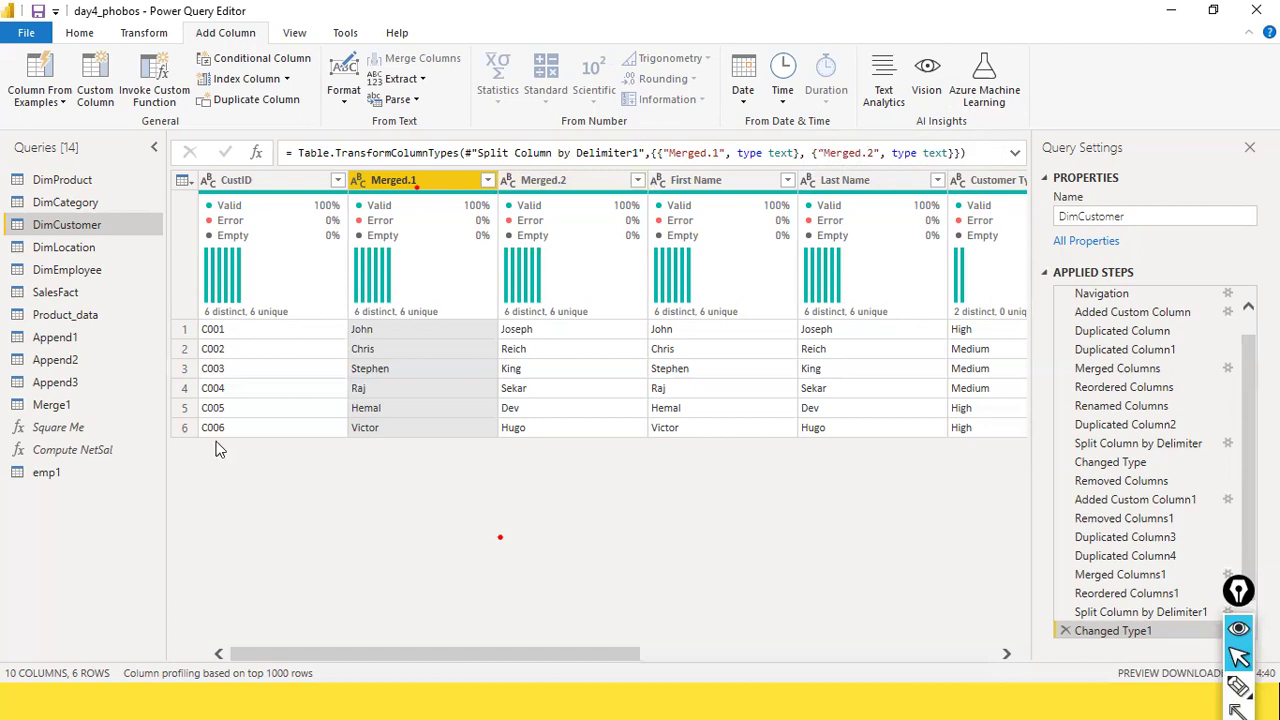
Step: Remove the Merged.1 and Merged.2 columns
right_click(407, 182)
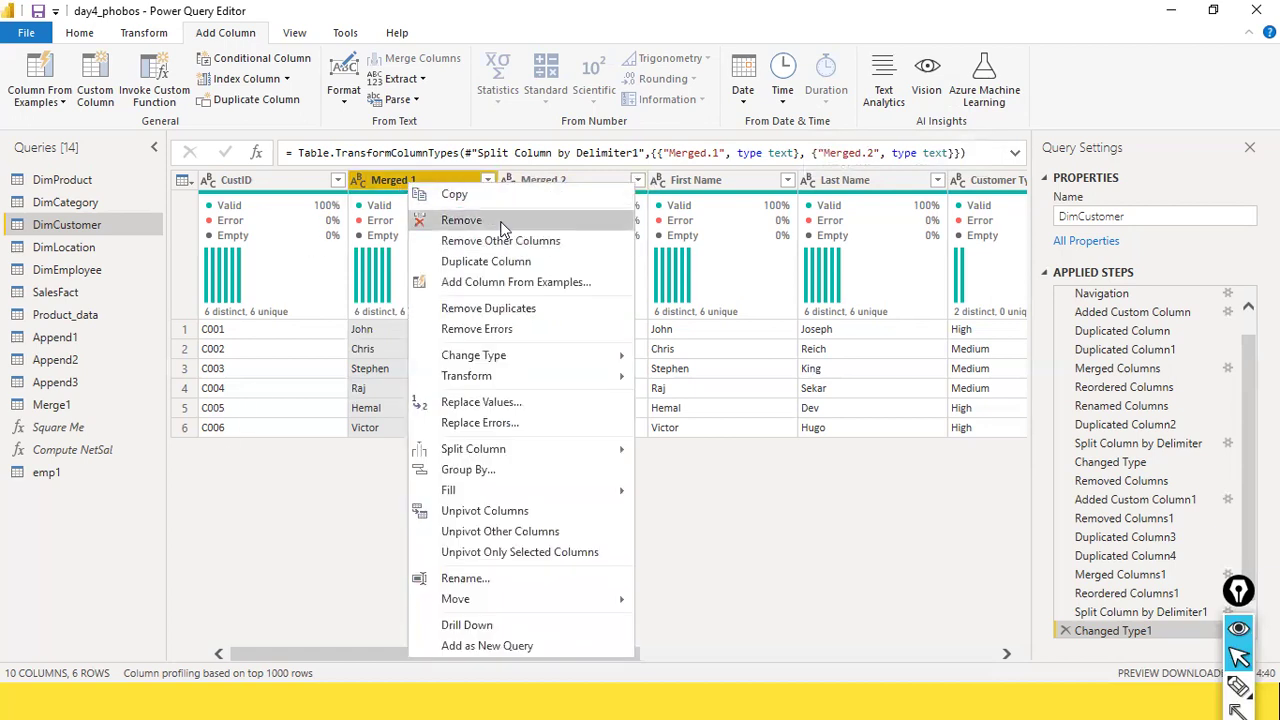
left_click(461, 220)
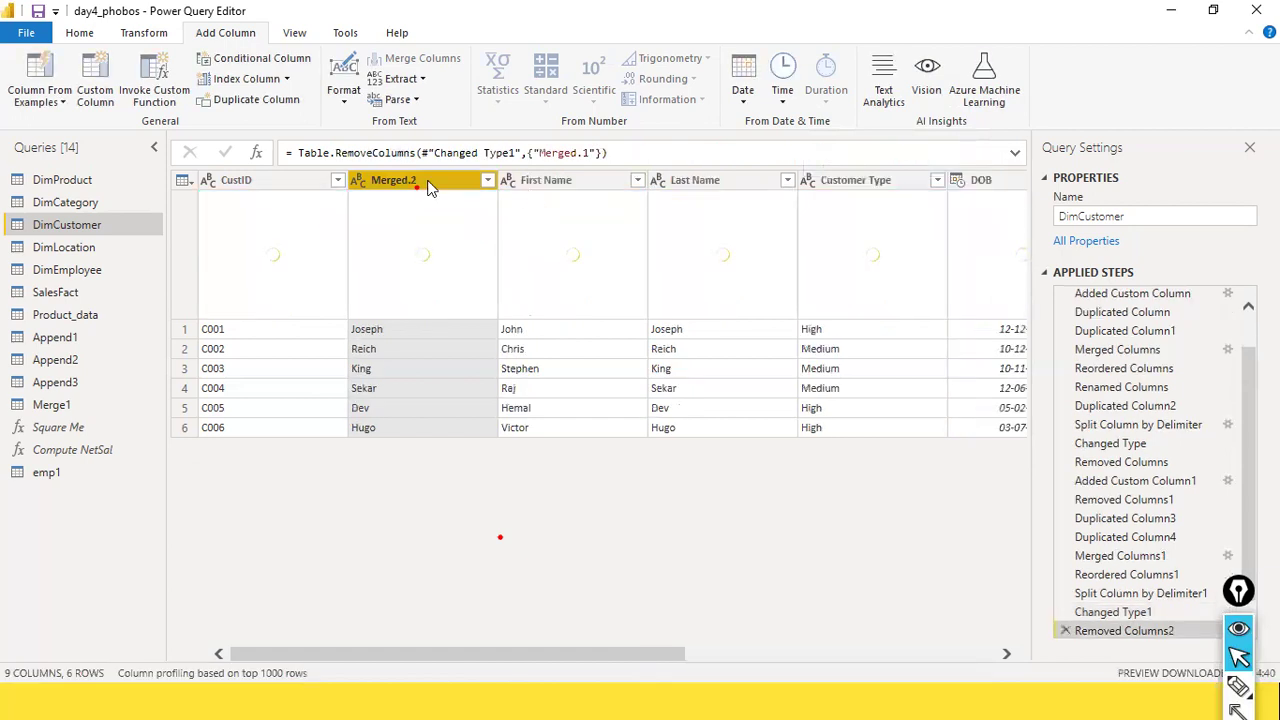
right_click(428, 188)
left_click(481, 218)
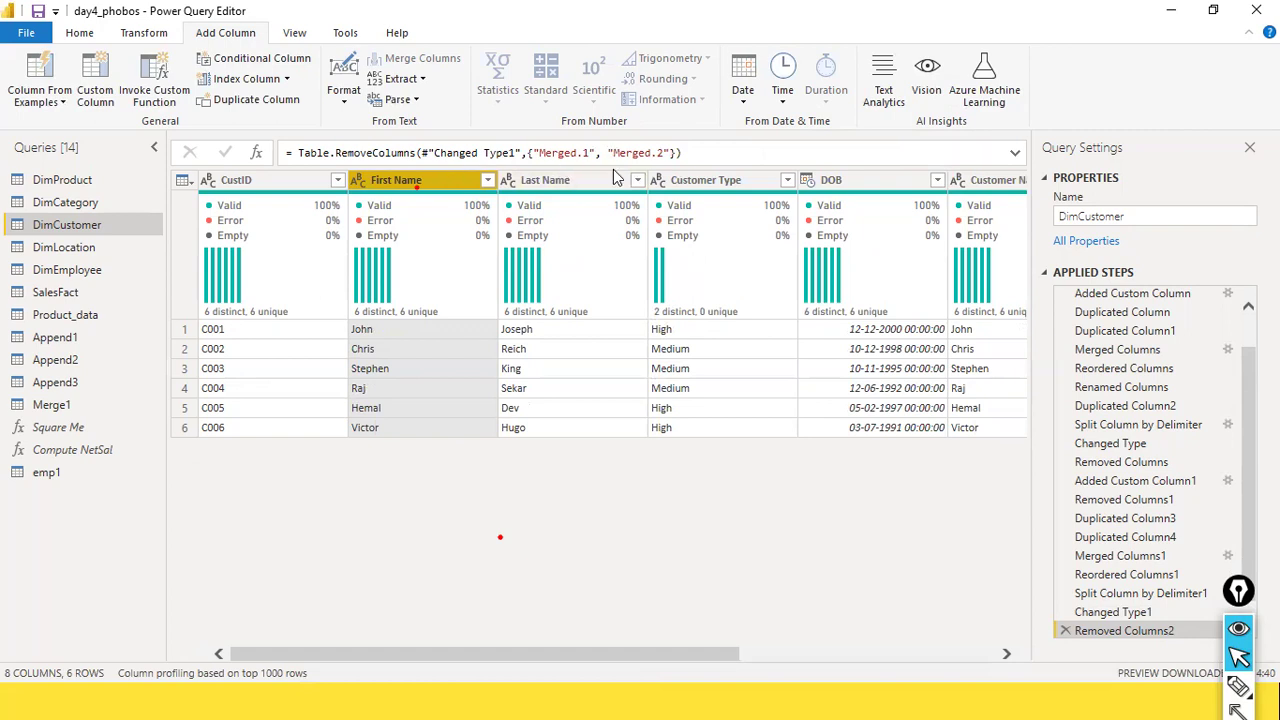
Step: Remove both Customer Name copy columns, leaving DimCustomer with six columns
left_click(751, 633)
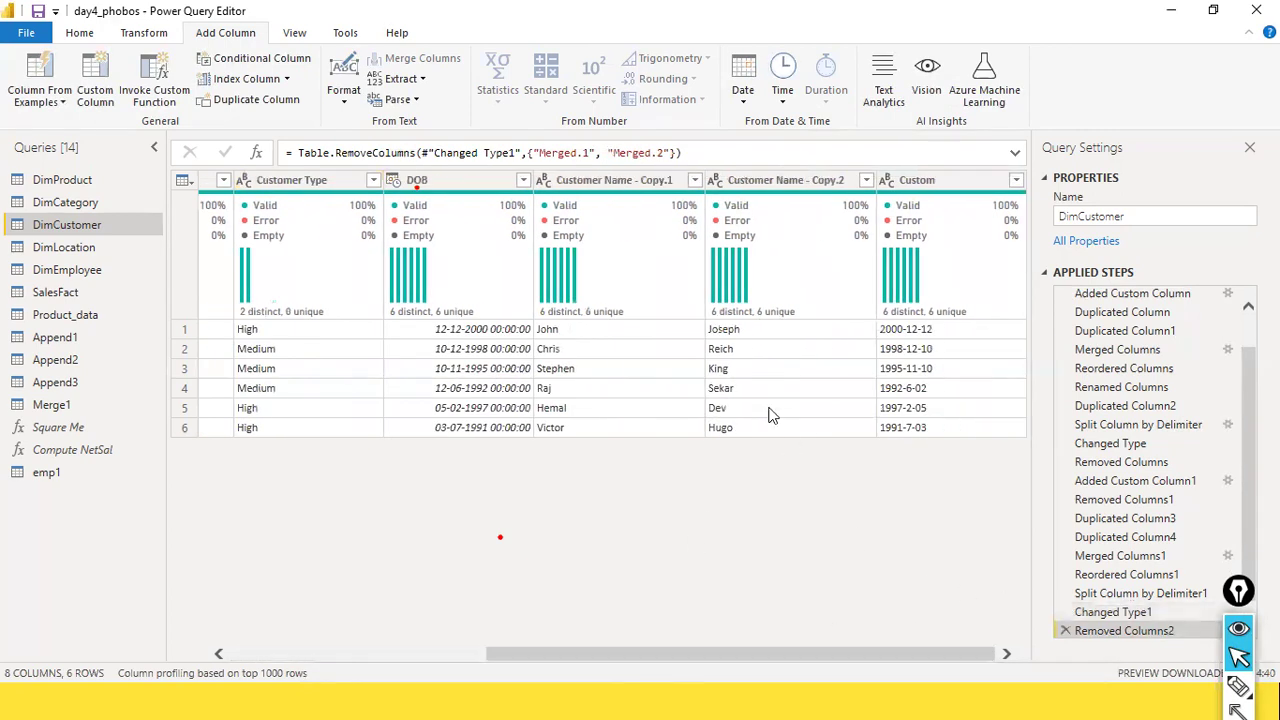
left_click(660, 190)
left_click(770, 181, "ctrl")
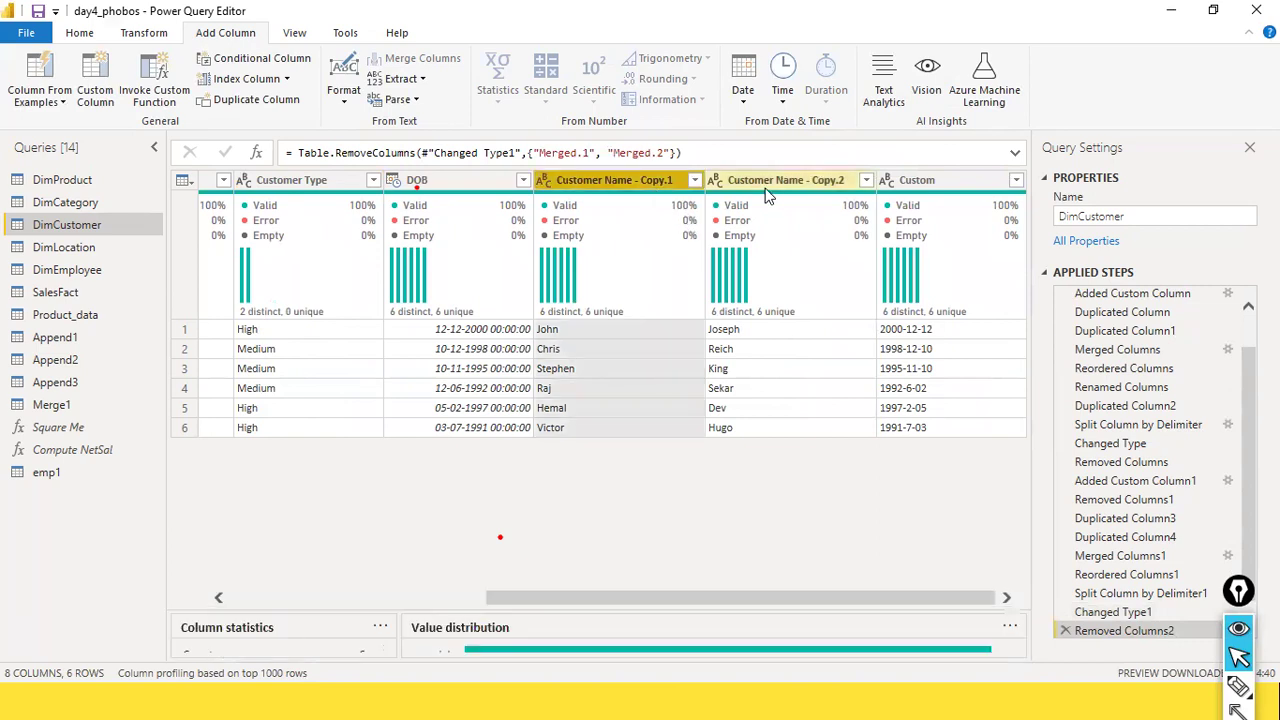
right_click(770, 190)
left_click(786, 225)
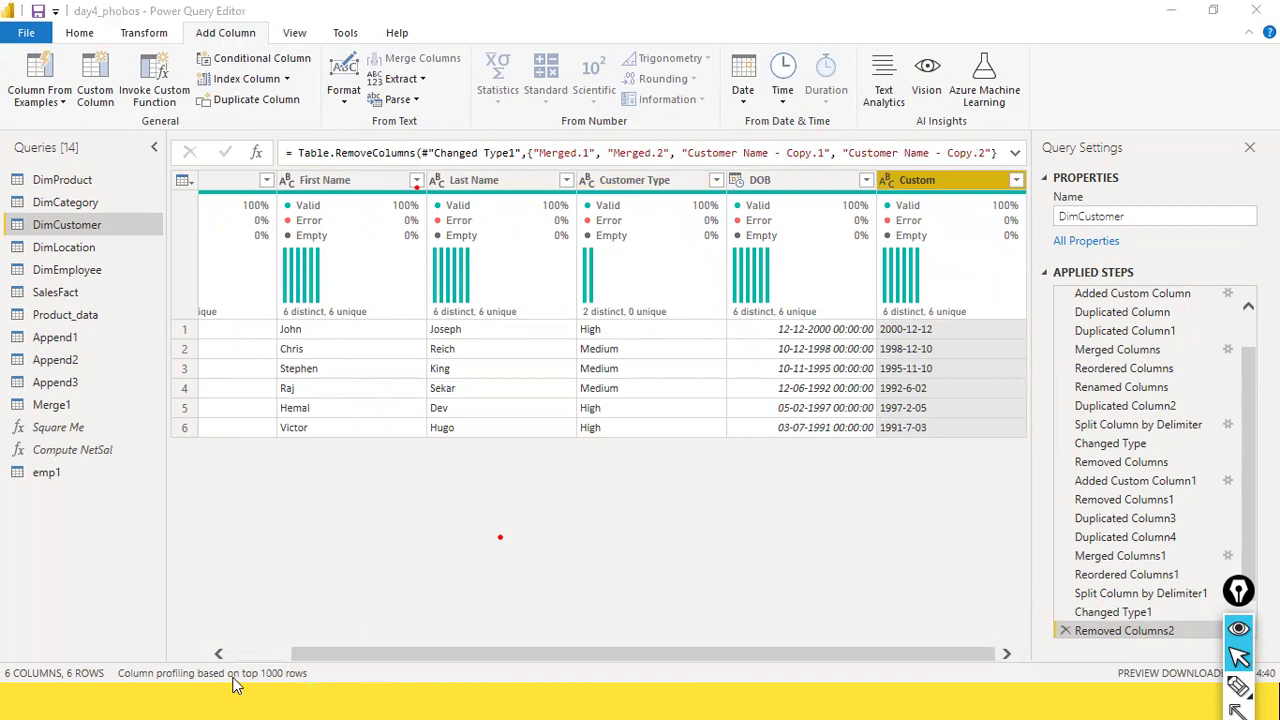
left_click(270, 653)
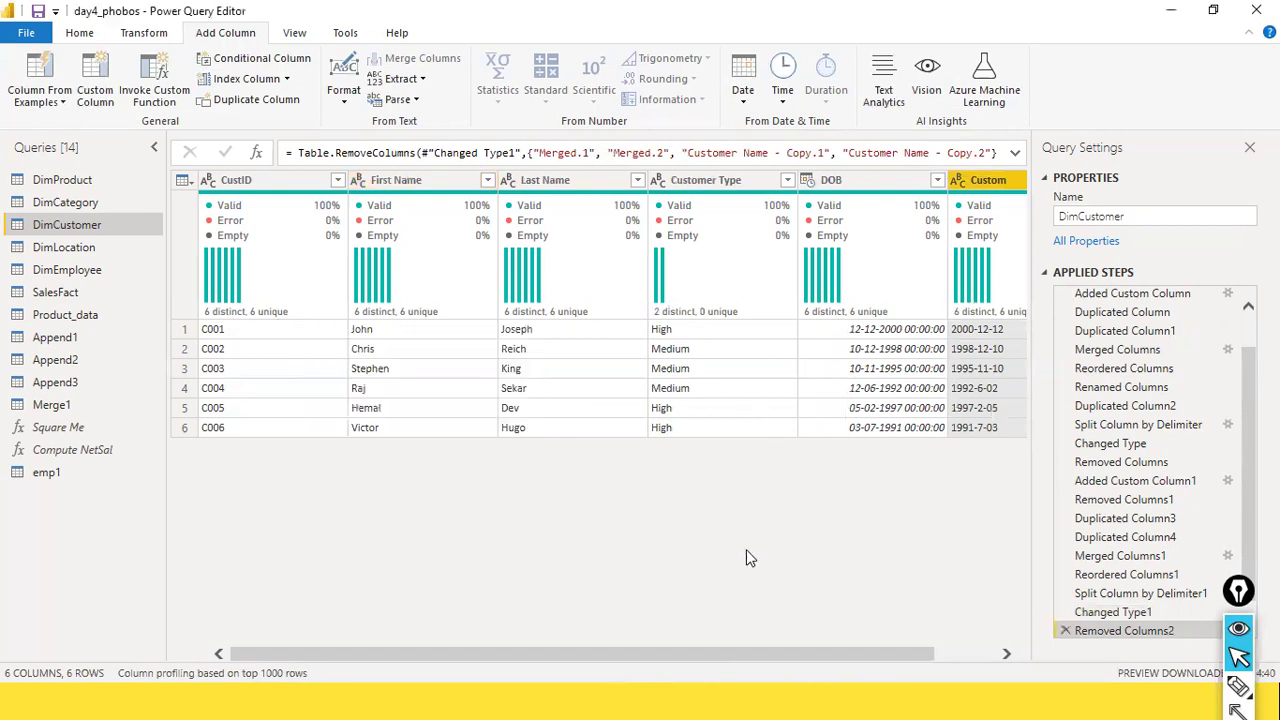
left_click_drag(802, 655, 148, 622)
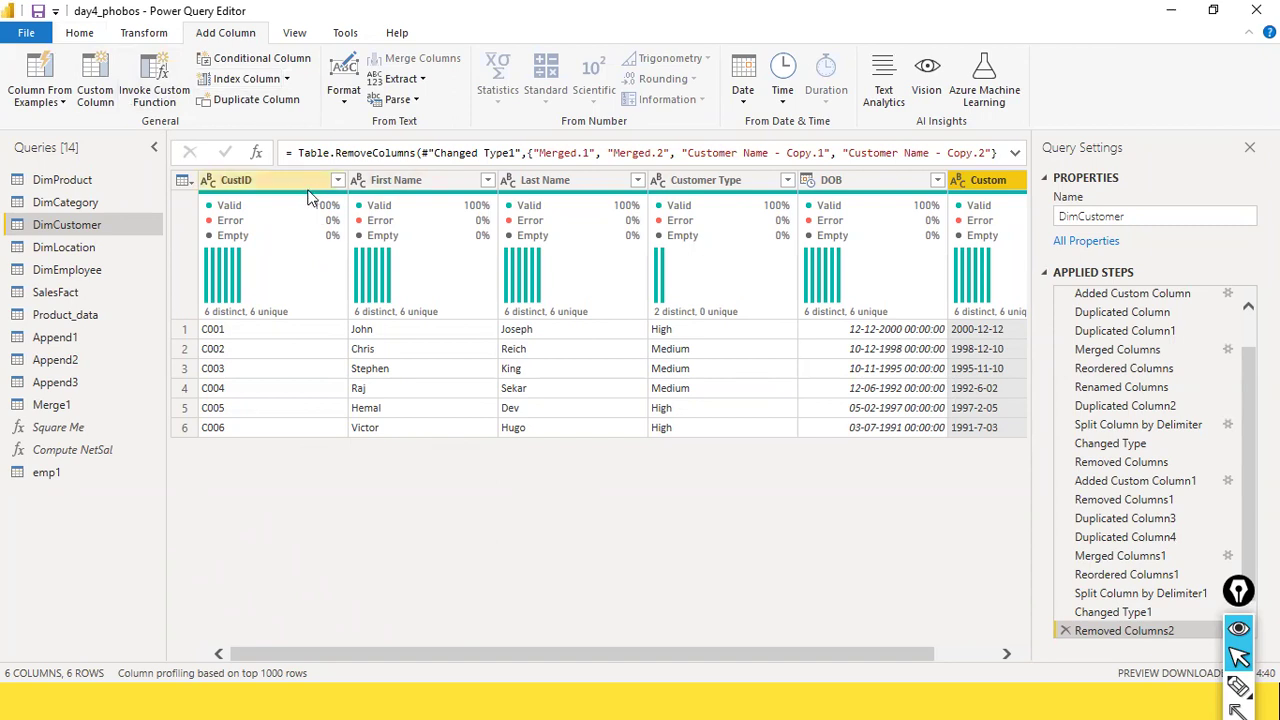
Step: Switch to PowerPoint and advance to the Custom Function slide
mouse_move(306, 298)
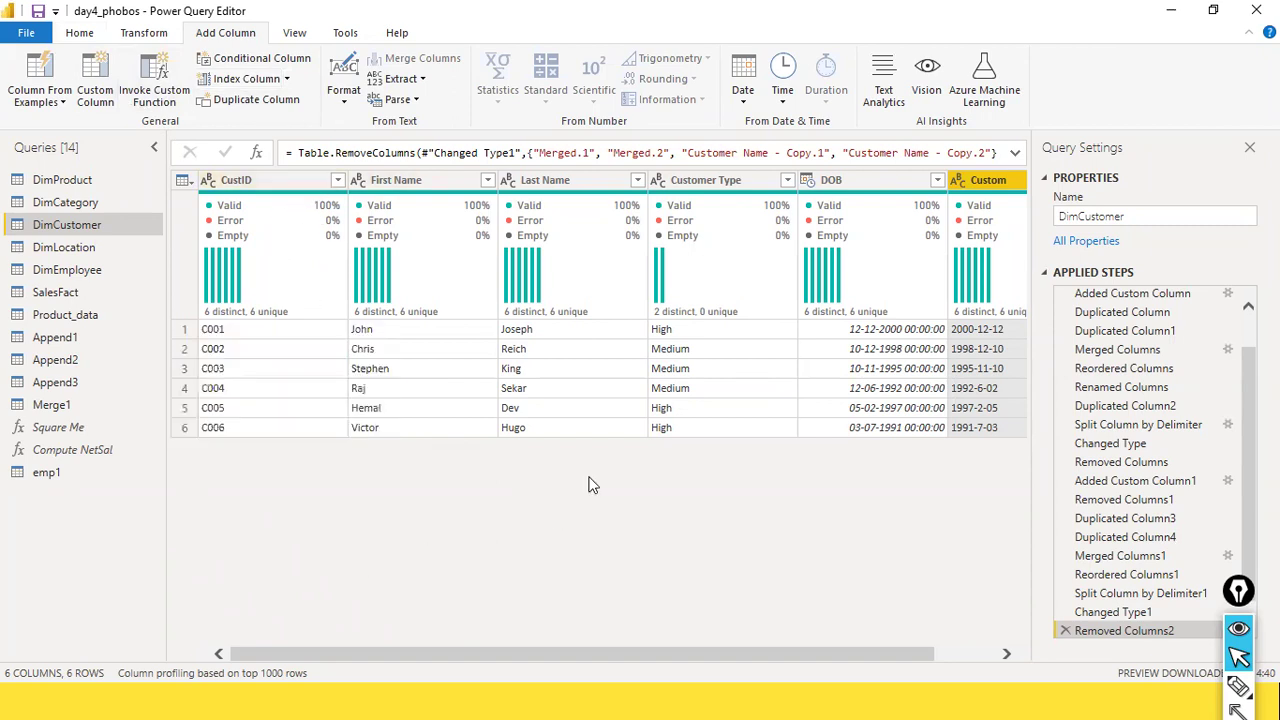
key("alt+Tab")
key("alt+Tab")
key("alt+Tab")
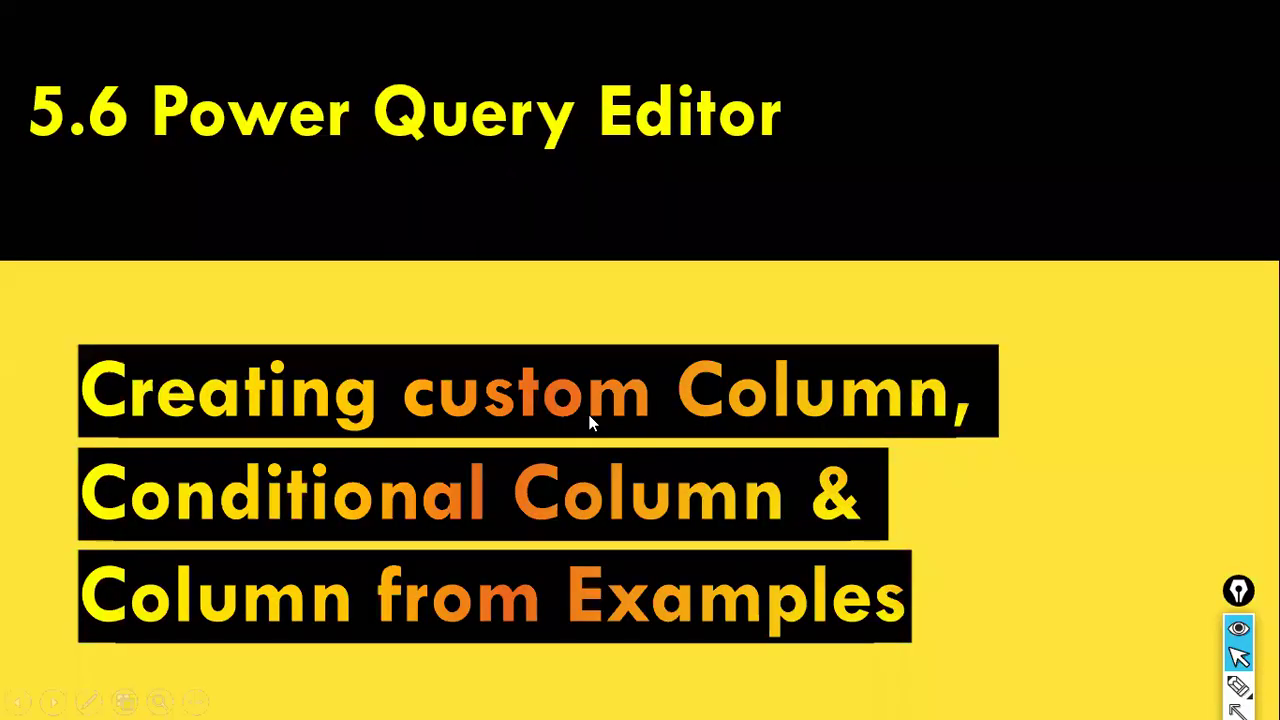
left_click(590, 424)
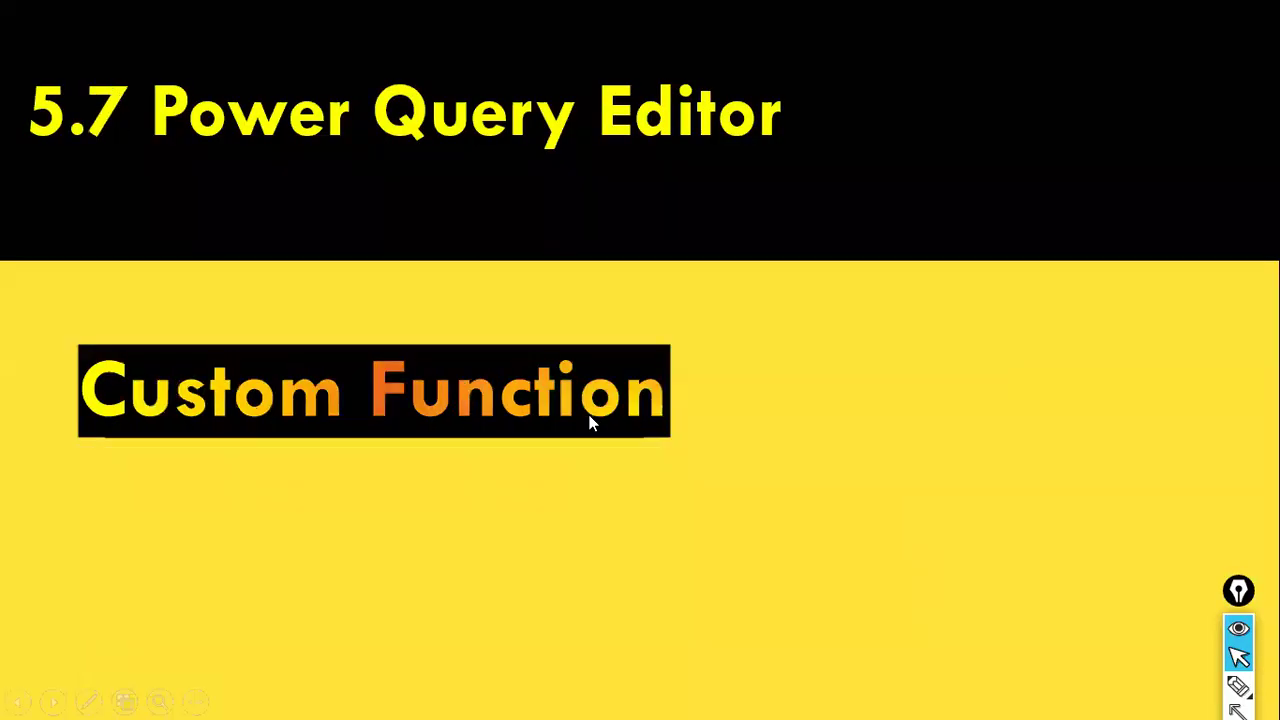